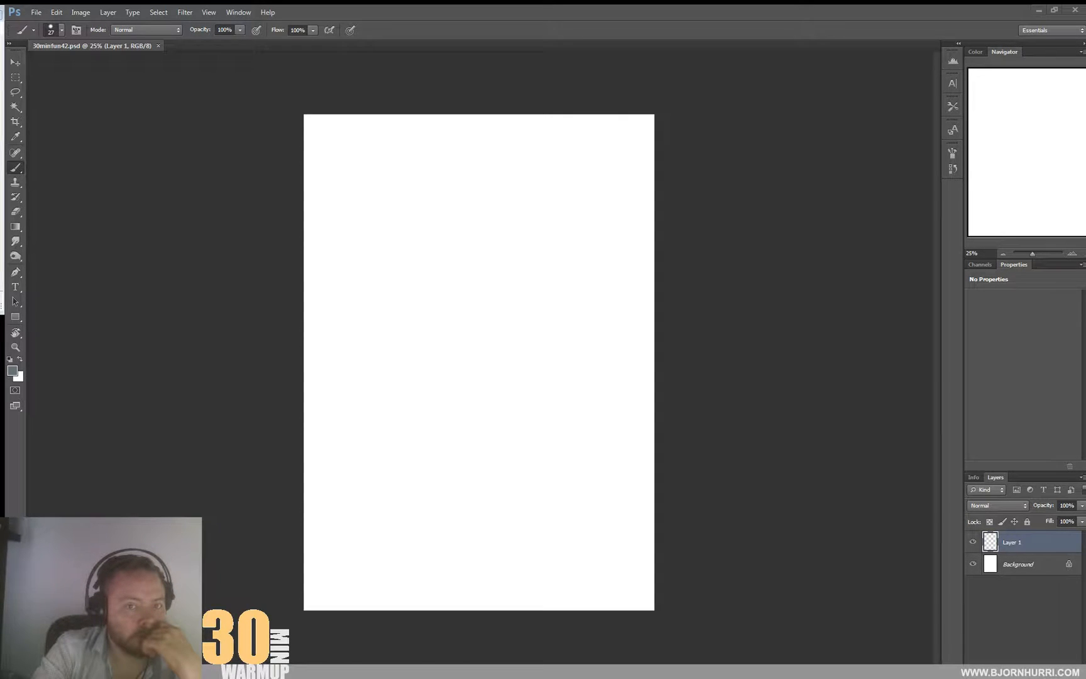
drag(0, 62, 48, 264)
click(251, 400)
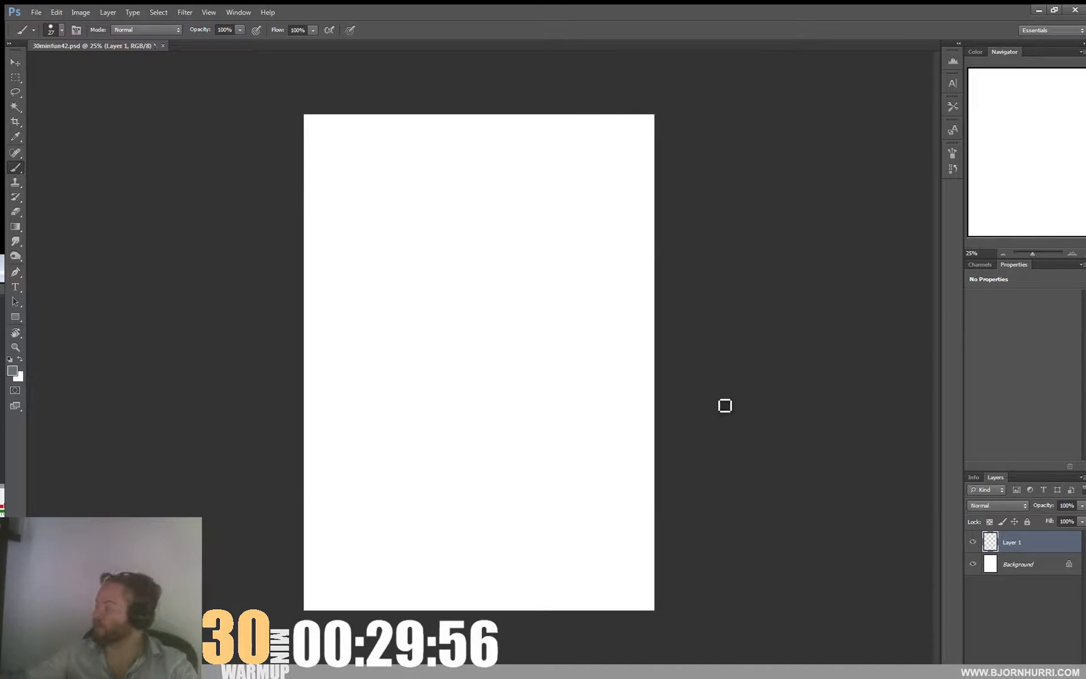
- Fill the Background layer with the existing grey-blue colour and make Layer 1 active again
click(1006, 565)
key(x)
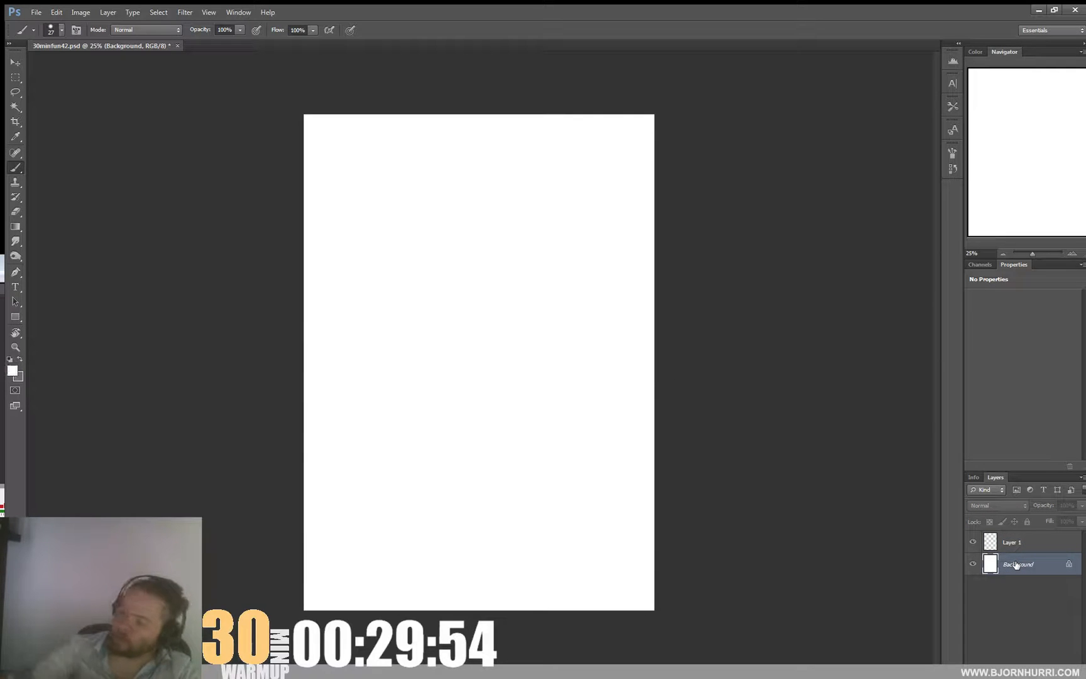
key(ctrl+BackSpace)
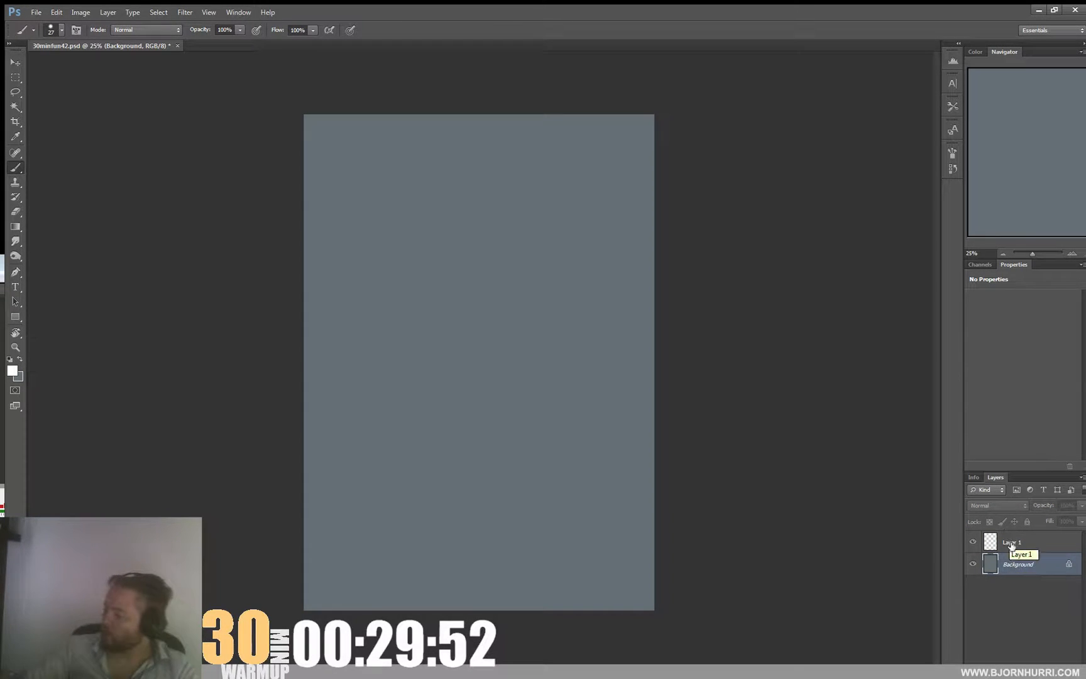
click(1011, 543)
click(14, 373)
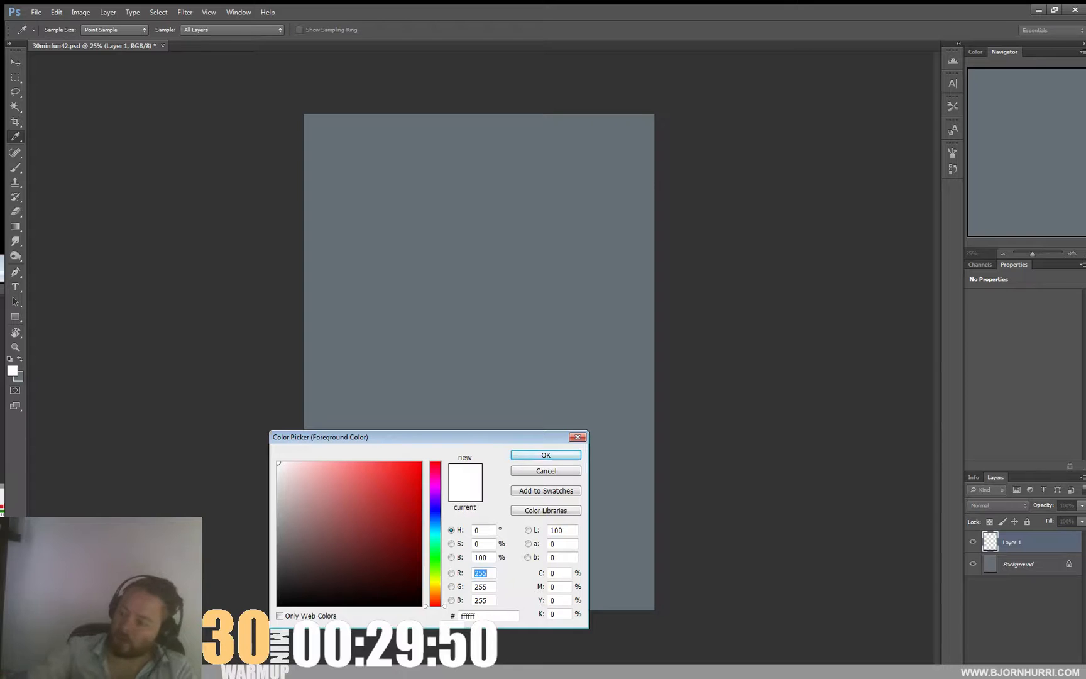
click(325, 564)
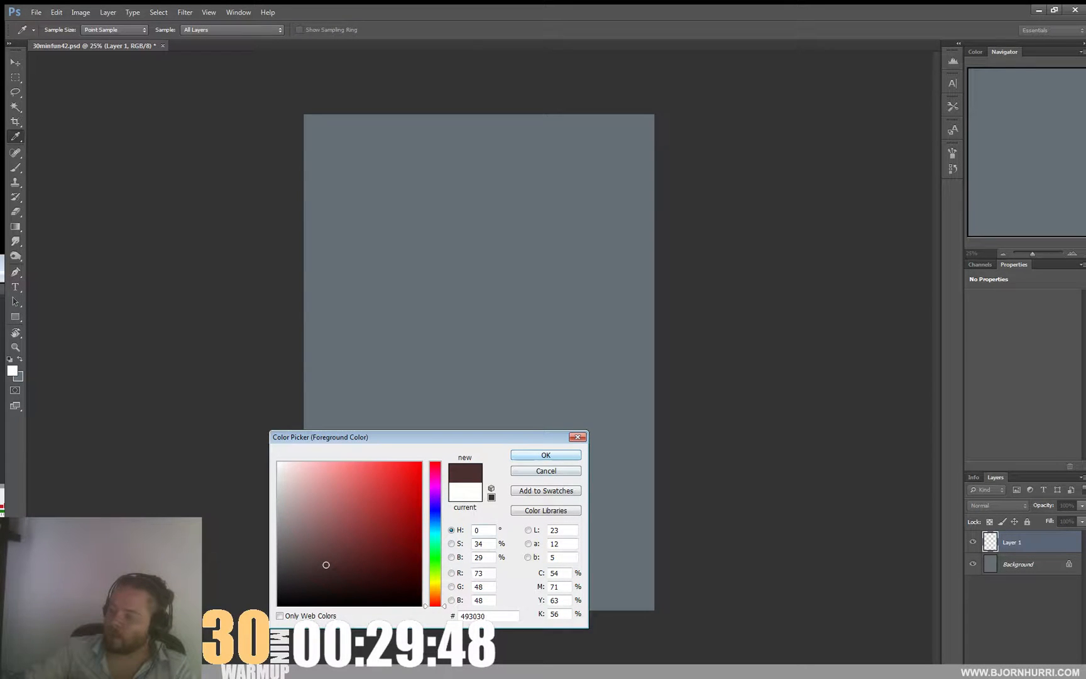
key(Escape)
- Sample the canvas's grey-blue and set the foreground colour to its darker shade 3f484f
key(b)
alt+click(563, 401)
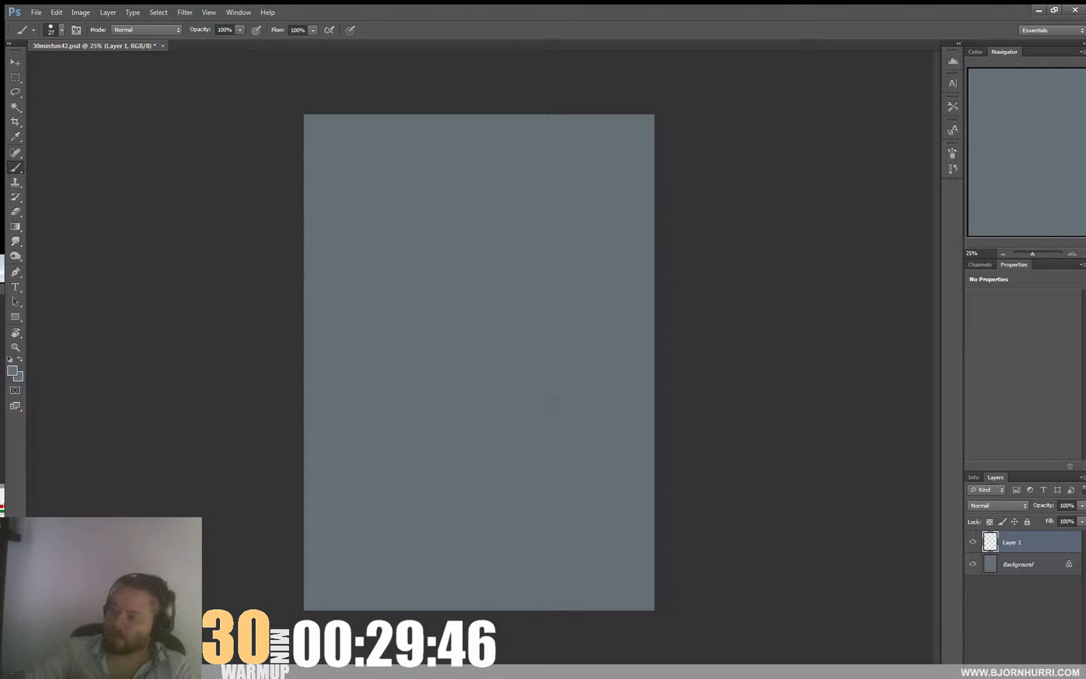
click(12, 370)
click(307, 559)
click(307, 561)
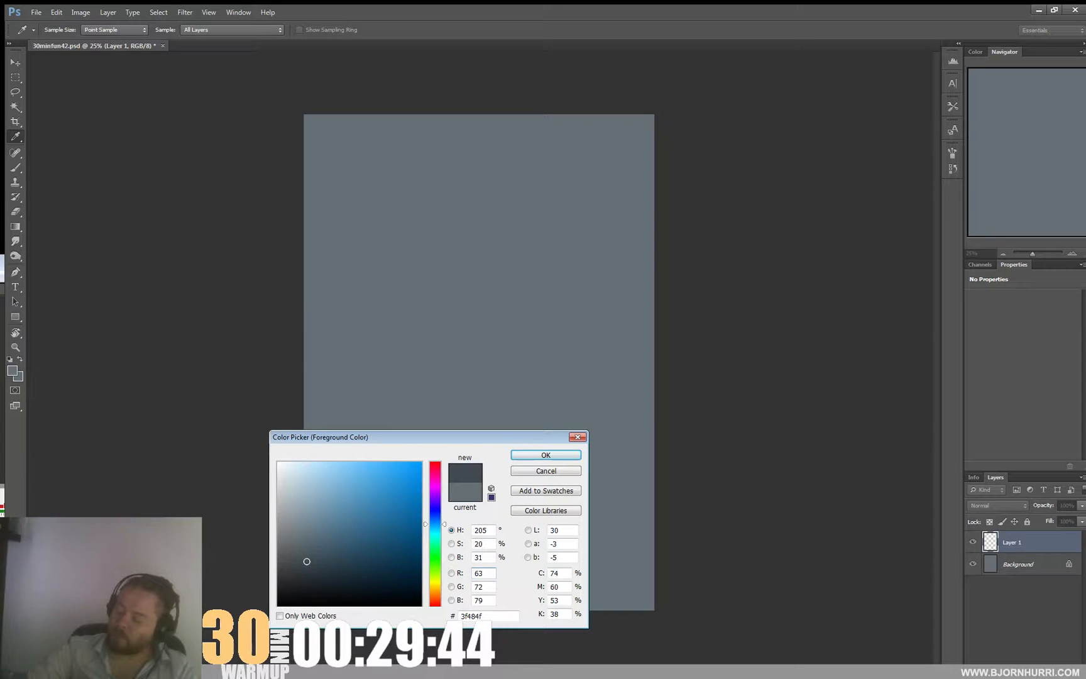
key(Return)
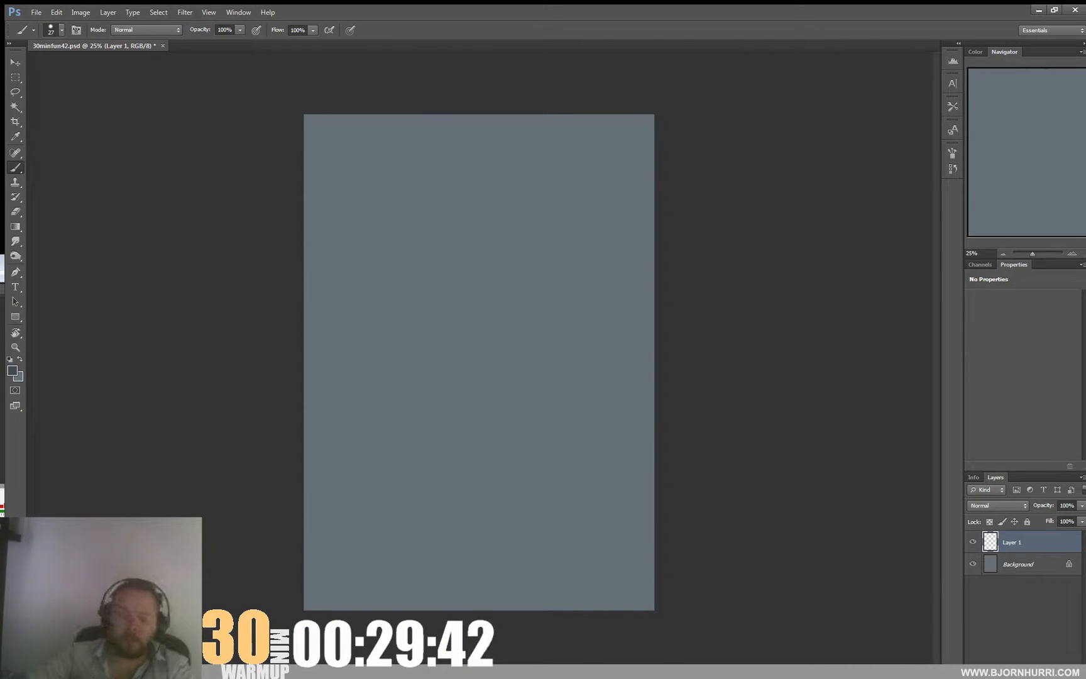
- Choose a rough-edged painting brush from the presets, trying a stroke in the hat area
right_click(582, 314)
scroll(547, 468, down, 1)
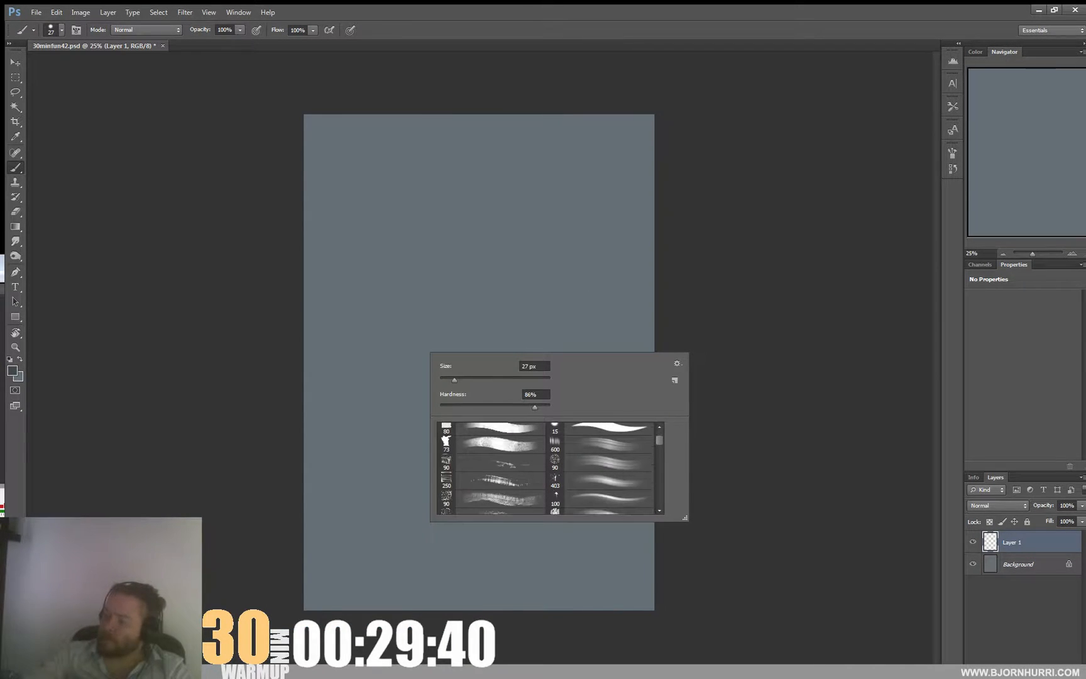
double_click(555, 498)
mouse_move(440, 264)
mouse_down()
mouse_move(448, 208)
mouse_move(482, 176)
mouse_move(474, 149)
mouse_move(458, 148)
mouse_move(462, 193)
mouse_move(495, 212)
mouse_move(443, 282)
mouse_move(429, 276)
mouse_move(475, 272)
mouse_move(447, 295)
mouse_move(499, 217)
mouse_up()
right_click(473, 212)
key(Return)
right_click(472, 274)
click(641, 432)
- Roughly sketch a standing figure with a wide-brimmed hat, neck, torso and legs in dark grey-blue
mouse_move(500, 217)
mouse_down()
mouse_move(496, 284)
mouse_move(413, 322)
mouse_up()
mouse_move(413, 286)
mouse_down()
mouse_move(410, 351)
mouse_move(457, 337)
mouse_move(512, 294)
mouse_move(403, 386)
mouse_move(392, 414)
mouse_move(428, 451)
mouse_move(437, 533)
mouse_move(501, 460)
mouse_move(531, 563)
mouse_move(509, 425)
mouse_move(529, 298)
mouse_up()
mouse_move(448, 229)
mouse_down()
mouse_move(399, 193)
mouse_move(456, 209)
mouse_move(505, 173)
mouse_move(429, 185)
mouse_move(444, 132)
mouse_move(453, 153)
mouse_move(443, 288)
mouse_move(412, 259)
mouse_up()
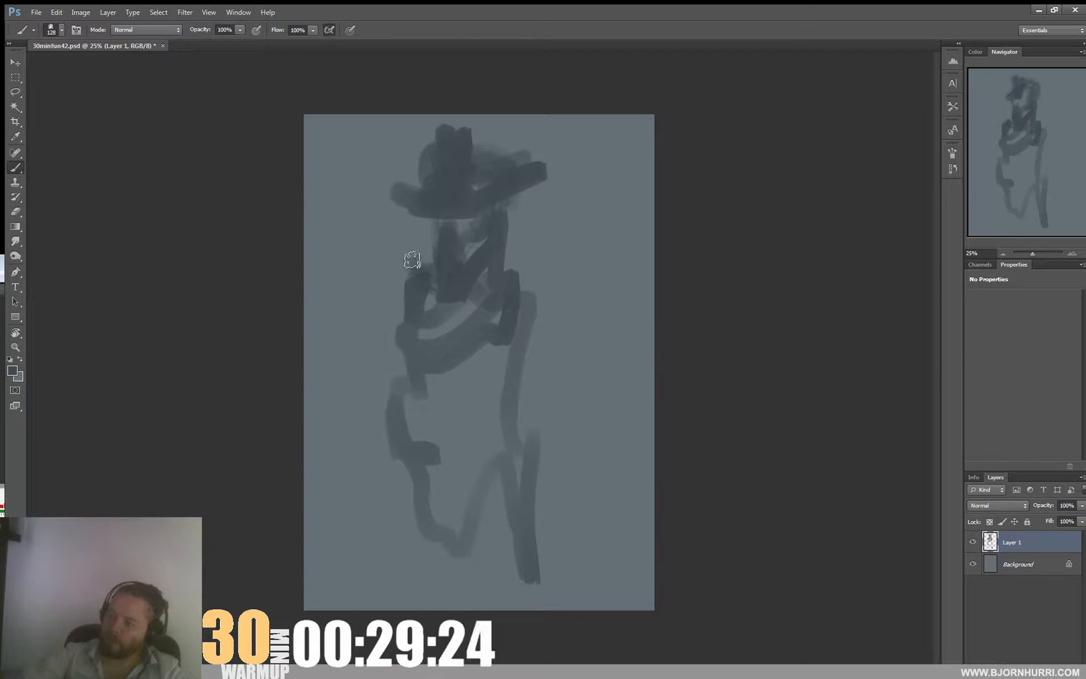
- Sketch the figure's broad shoulders and both arms hanging outwards from the body
mouse_move(476, 234)
mouse_down()
mouse_move(511, 250)
mouse_move(523, 244)
mouse_move(537, 296)
mouse_move(490, 265)
mouse_move(389, 263)
mouse_move(402, 280)
mouse_move(390, 354)
mouse_move(436, 324)
mouse_move(549, 325)
mouse_move(573, 418)
mouse_up()
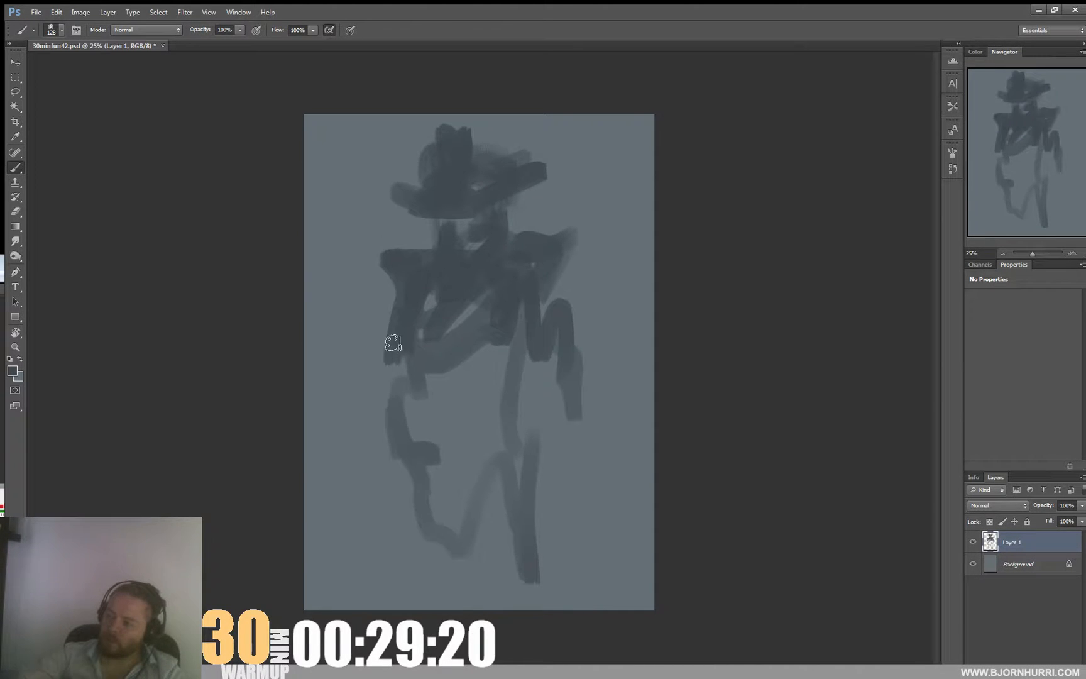
drag(393, 347, 342, 418)
drag(432, 445, 364, 425)
drag(535, 387, 611, 458)
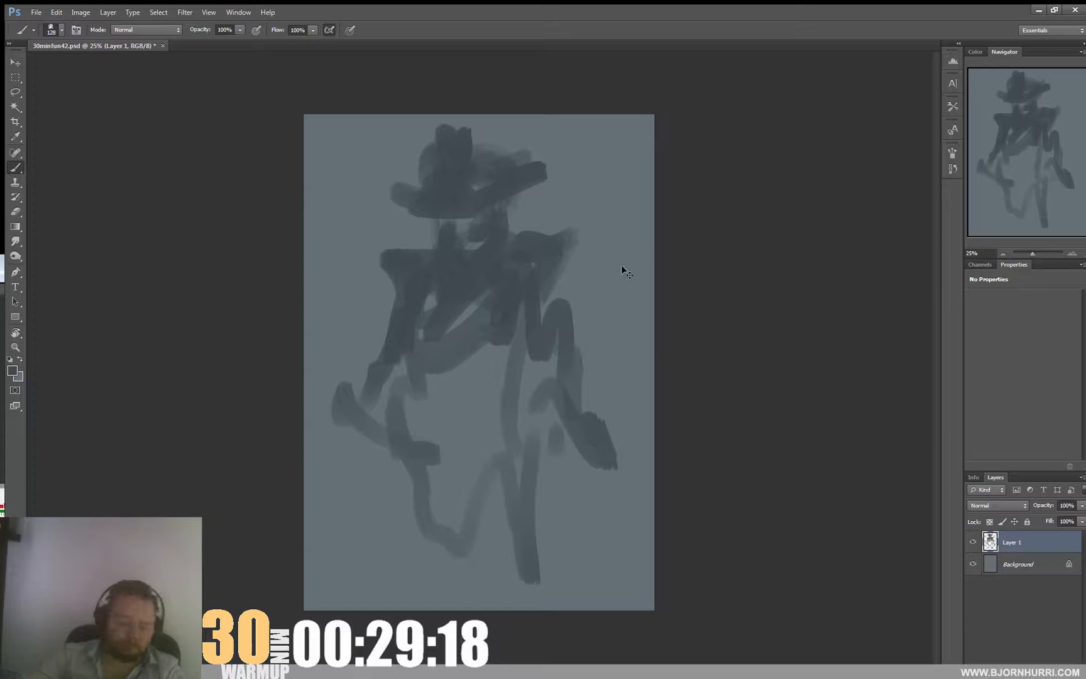
- Scale the figure sketch down to about 78% and move it up towards the top of the canvas
key(ctrl+t)
drag(636, 137, 607, 195)
drag(543, 262, 552, 219)
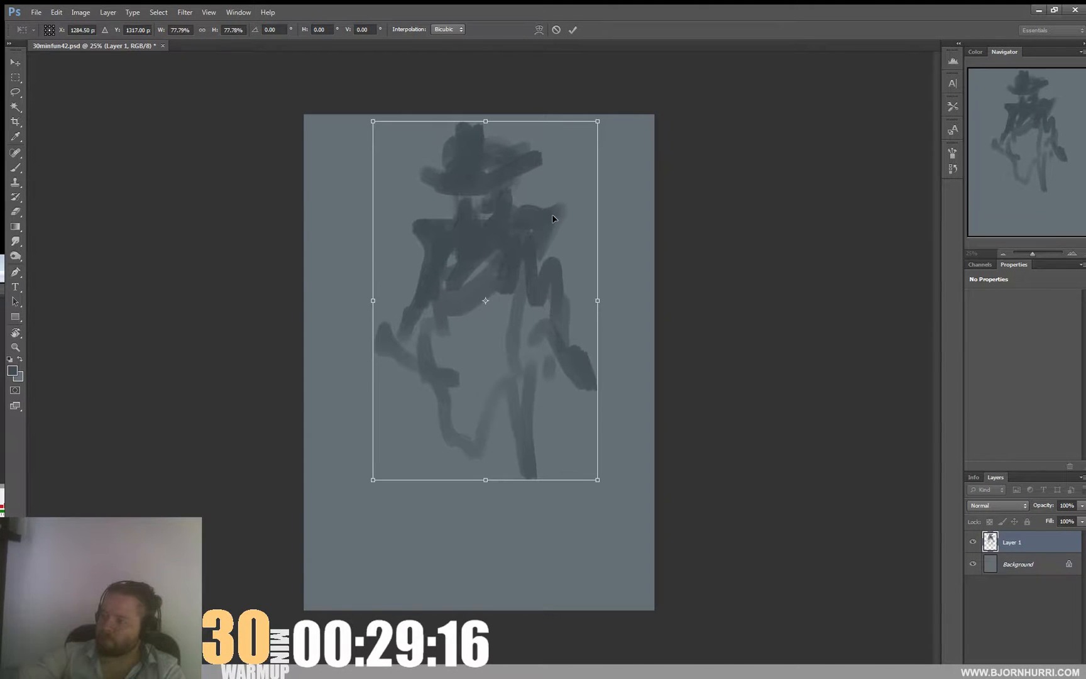
key(Return)
- Paint longer legs beneath the scaled figure, reaching down close to the canvas's lower edge
key(b)
mouse_move(443, 393)
mouse_down()
mouse_move(477, 488)
mouse_move(476, 542)
mouse_up()
drag(532, 502, 545, 597)
drag(462, 517, 463, 577)
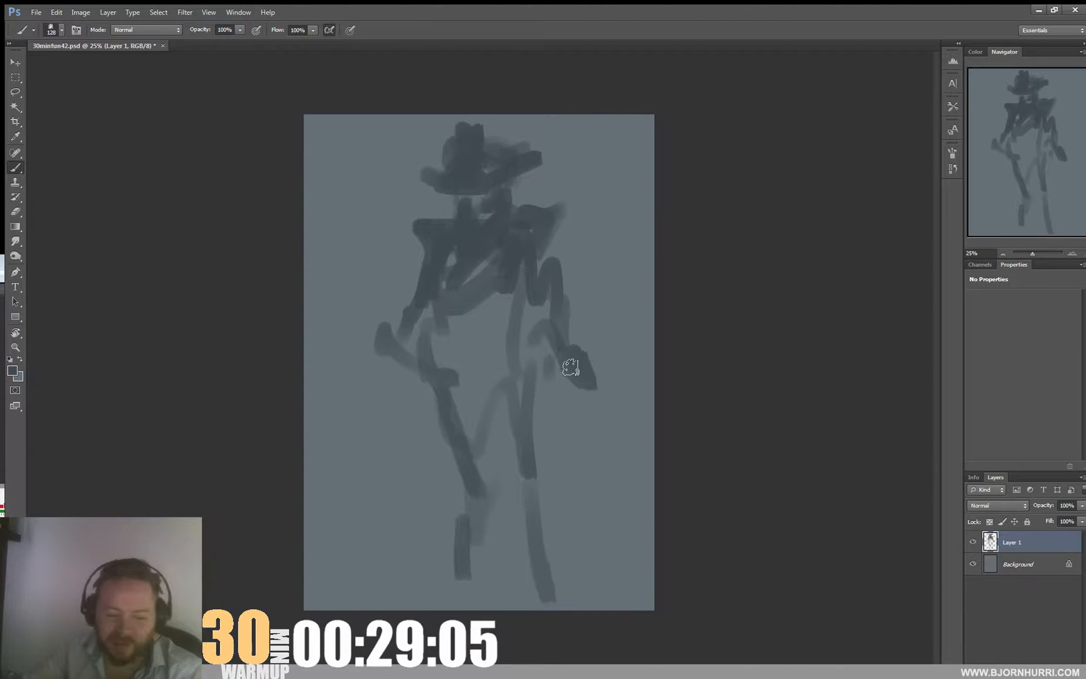
- Fill in the hat, head and torso with dark strokes and reshape the arm on the viewer's left
drag(571, 368, 544, 362)
mouse_move(440, 393)
mouse_down()
mouse_move(460, 269)
mouse_move(444, 336)
mouse_move(488, 270)
mouse_up()
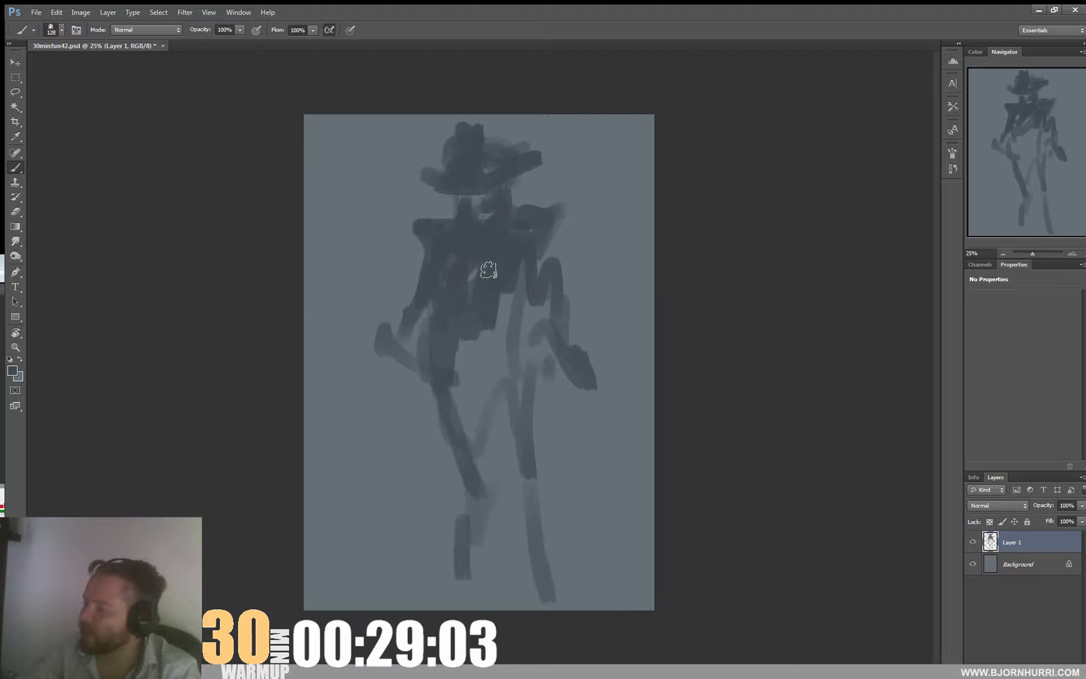
click(473, 283)
drag(506, 169, 458, 151)
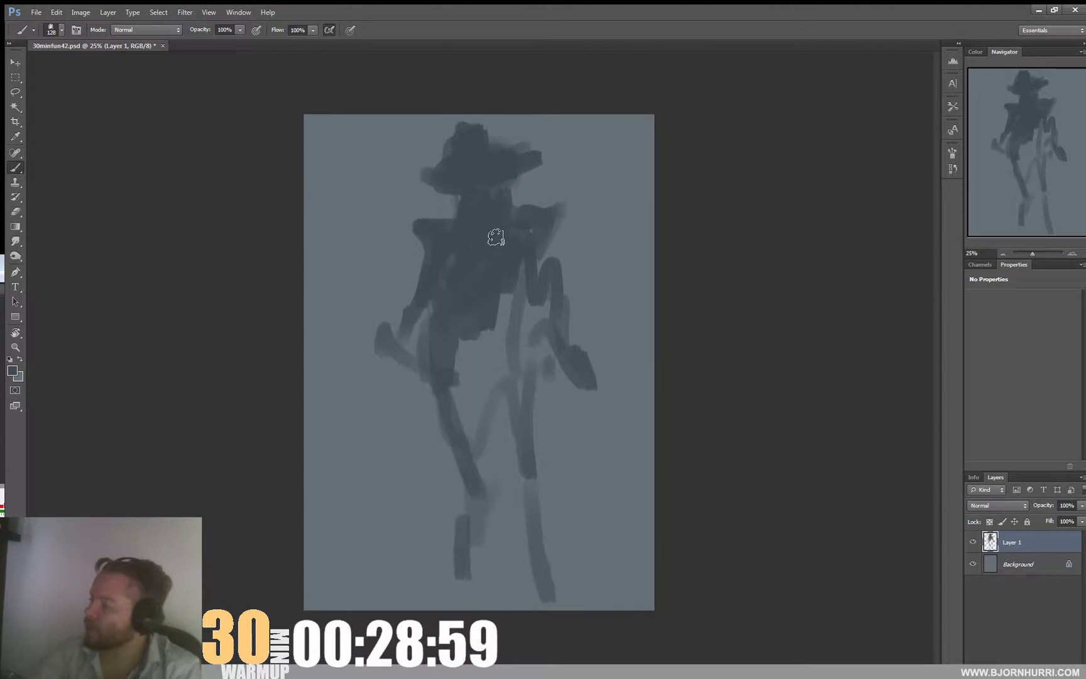
mouse_move(427, 312)
mouse_down()
mouse_move(387, 388)
mouse_move(359, 405)
mouse_move(387, 368)
mouse_up()
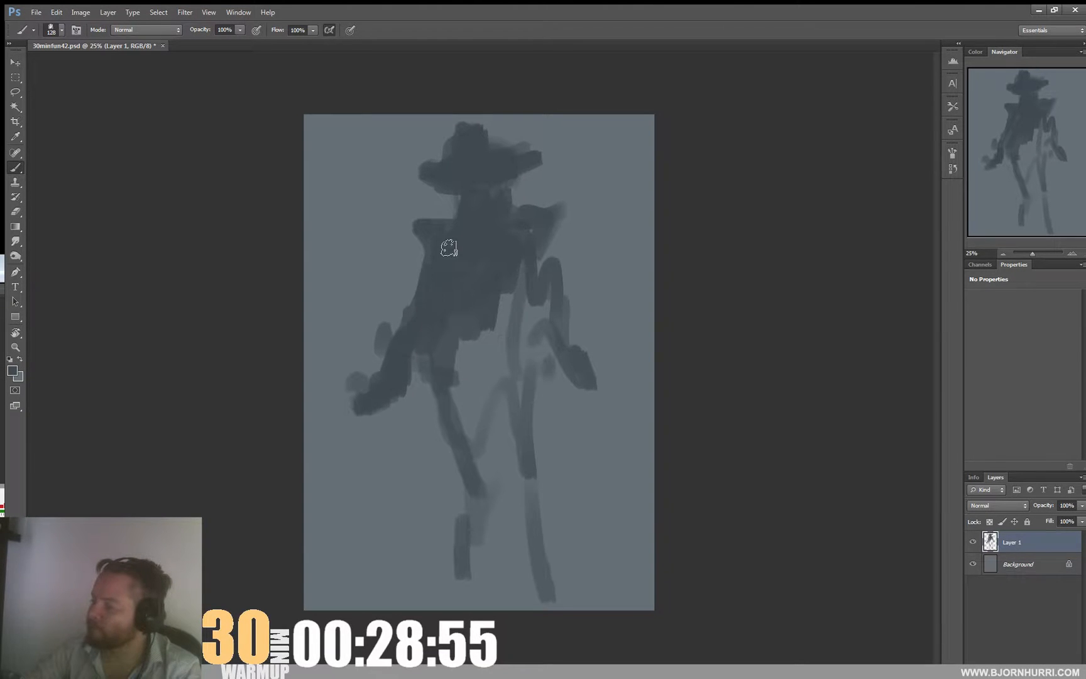
- Block in the rest of the silhouette with dark strokes for the other arm and a long coat over the legs
mouse_move(521, 218)
mouse_down()
mouse_move(544, 332)
mouse_move(602, 392)
mouse_move(510, 254)
mouse_move(517, 273)
mouse_move(465, 390)
mouse_move(451, 369)
mouse_move(474, 423)
mouse_move(479, 481)
mouse_move(465, 416)
mouse_move(467, 574)
mouse_move(478, 348)
mouse_move(503, 360)
mouse_move(545, 548)
mouse_move(481, 374)
mouse_move(491, 325)
mouse_move(509, 369)
mouse_move(502, 291)
mouse_move(461, 325)
mouse_move(494, 414)
mouse_move(473, 399)
mouse_move(457, 346)
mouse_move(446, 470)
mouse_move(462, 419)
mouse_move(440, 496)
mouse_move(451, 486)
mouse_move(452, 468)
mouse_move(428, 487)
mouse_move(430, 401)
mouse_move(430, 467)
mouse_move(450, 510)
mouse_move(471, 333)
mouse_move(502, 363)
mouse_move(519, 504)
mouse_move(530, 466)
mouse_move(507, 353)
mouse_move(536, 442)
mouse_move(520, 357)
mouse_move(551, 456)
mouse_move(518, 514)
mouse_move(485, 339)
mouse_up()
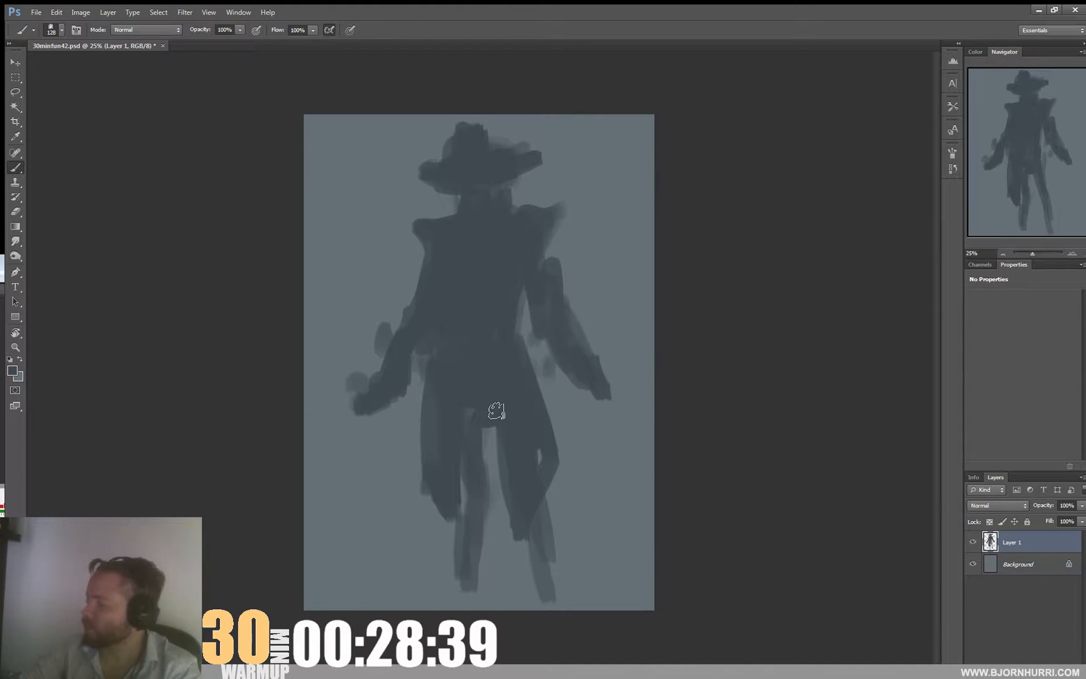
drag(496, 411, 465, 425)
mouse_move(438, 341)
mouse_down()
mouse_move(428, 438)
mouse_move(433, 331)
mouse_up()
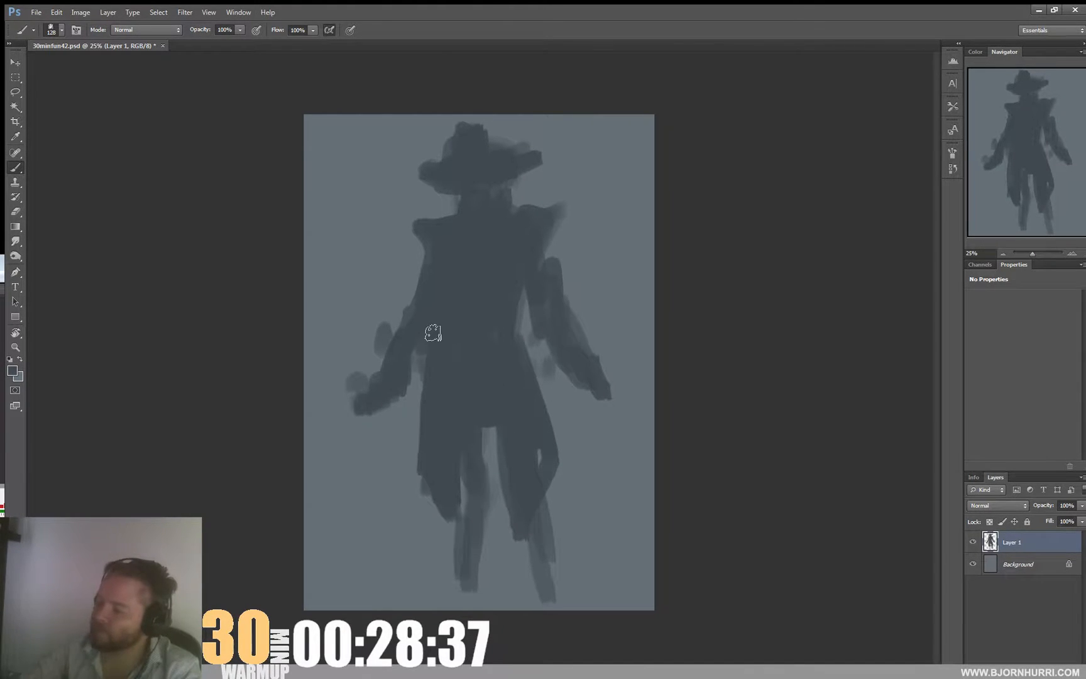
- Set the foreground colour to pale blue cddde9, starting from the sampled background grey-blue, and clear the silhouette selection
ctrl+click(990, 542)
alt+click(340, 230)
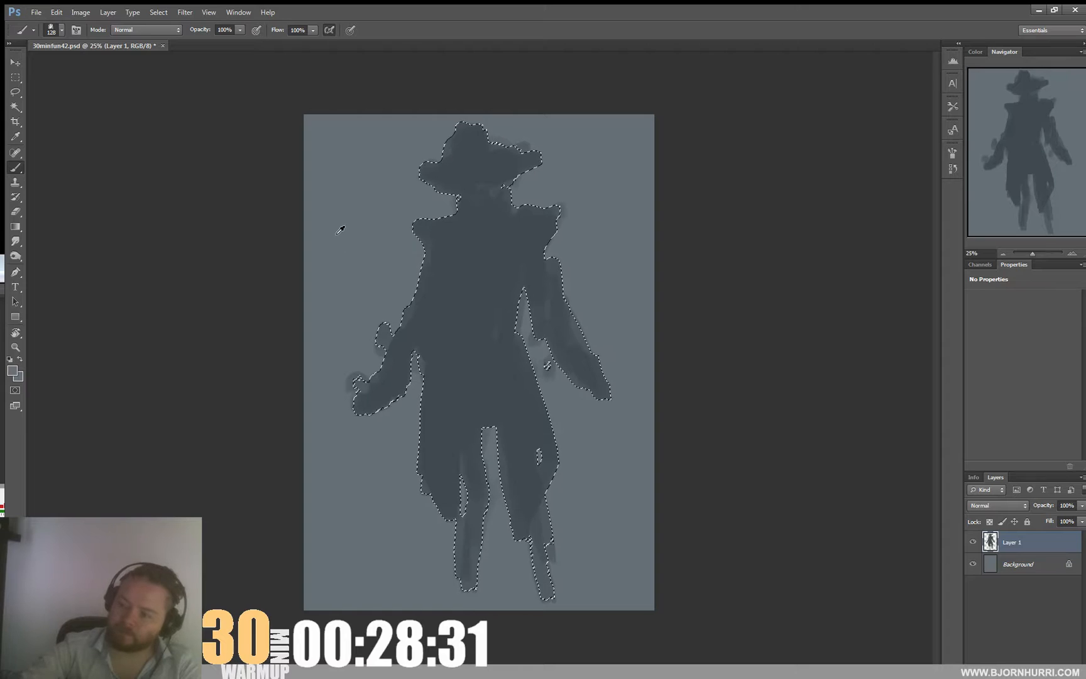
click(12, 371)
click(295, 474)
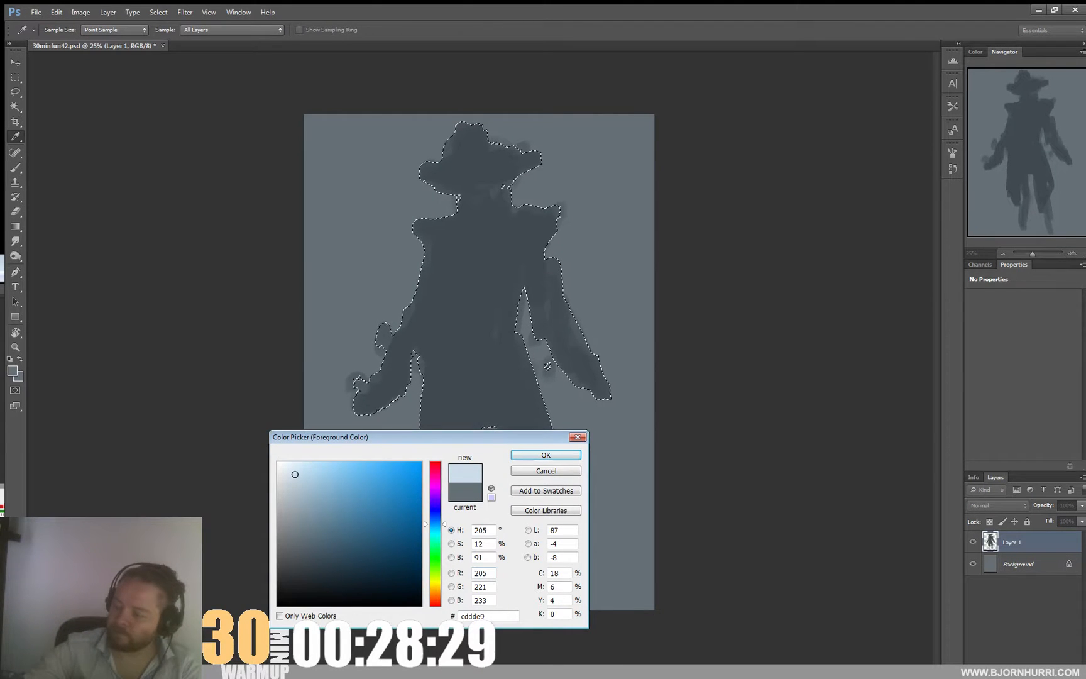
click(545, 454)
key(b)
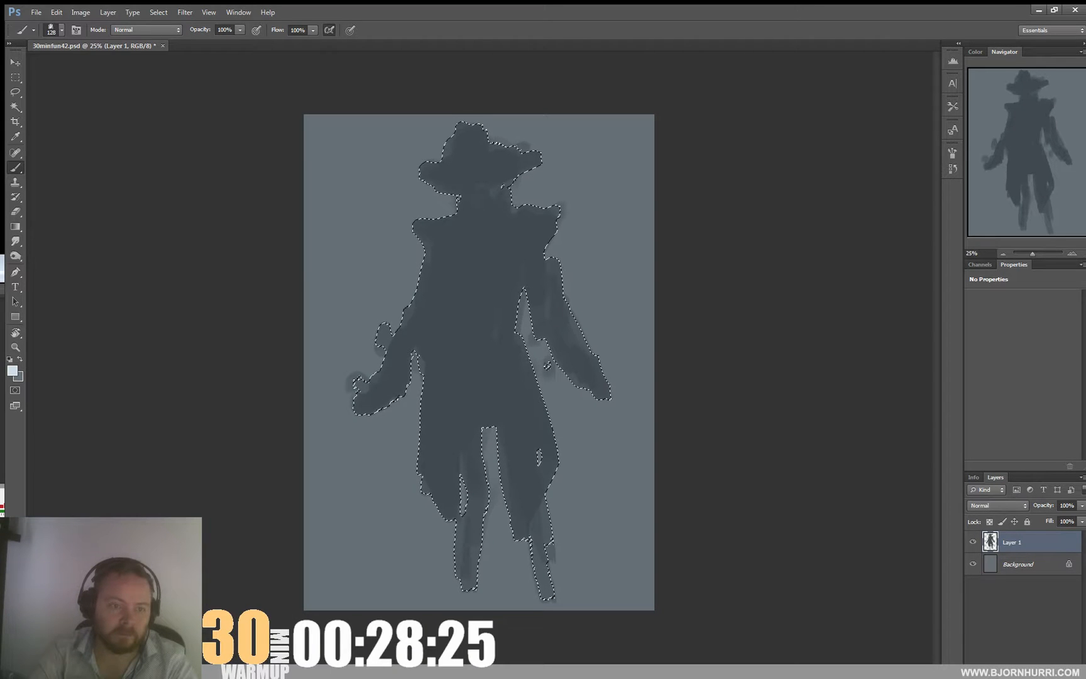
key(ctrl+d)
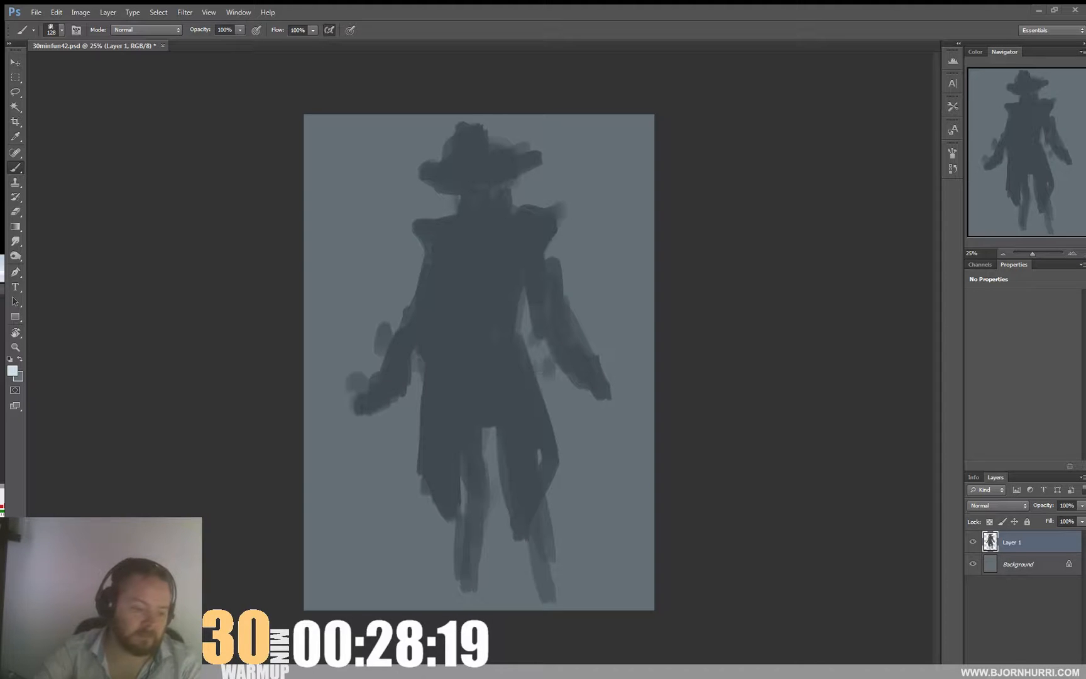
- Load Layer 1's silhouette as a selection and paint pale highlights on the hat's crown and brim, enlarging the brush to 166 px
ctrl+click(991, 542)
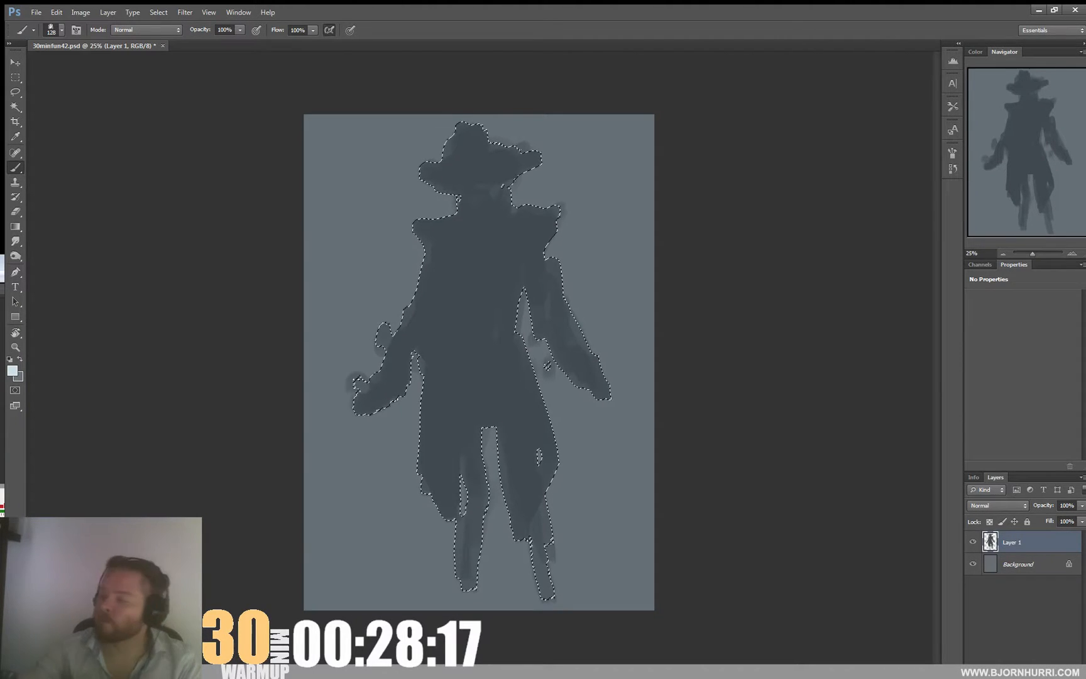
drag(482, 146, 538, 160)
key(ctrl+d)
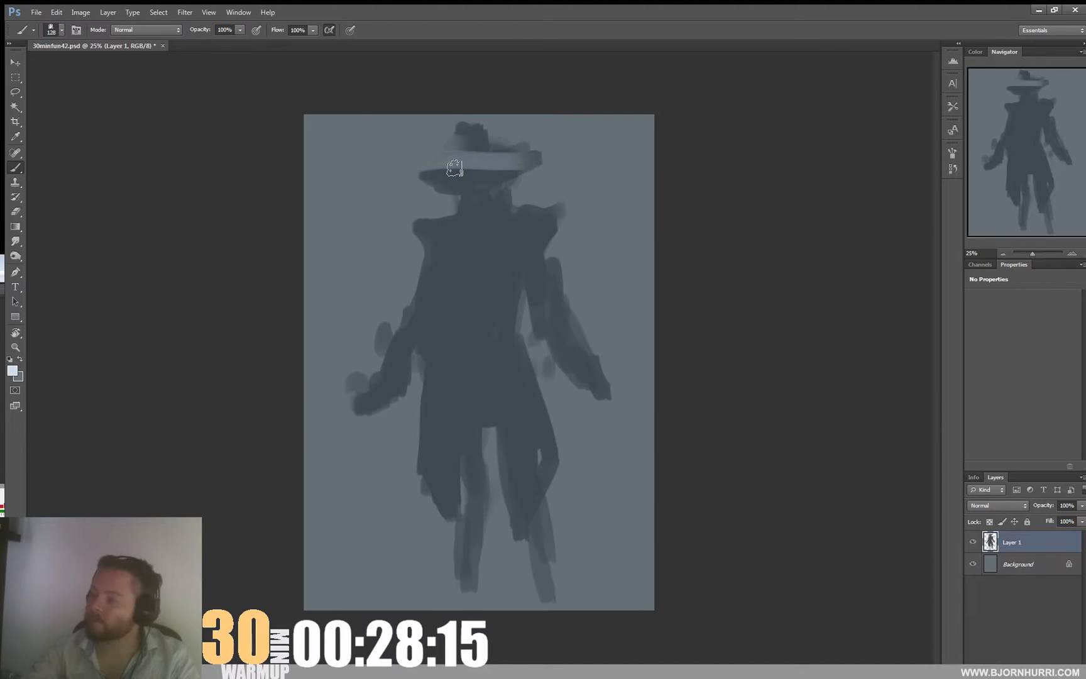
drag(455, 166, 535, 161)
right_click(538, 162)
key(Return)
mouse_move(487, 123)
mouse_down()
mouse_move(446, 157)
mouse_move(540, 162)
mouse_up()
drag(472, 169, 541, 167)
- Paint pale highlights on the wide collar and down both front panels of the coat
mouse_move(420, 220)
mouse_down()
mouse_move(451, 244)
mouse_move(557, 210)
mouse_move(431, 230)
mouse_move(446, 307)
mouse_up()
drag(453, 258, 462, 361)
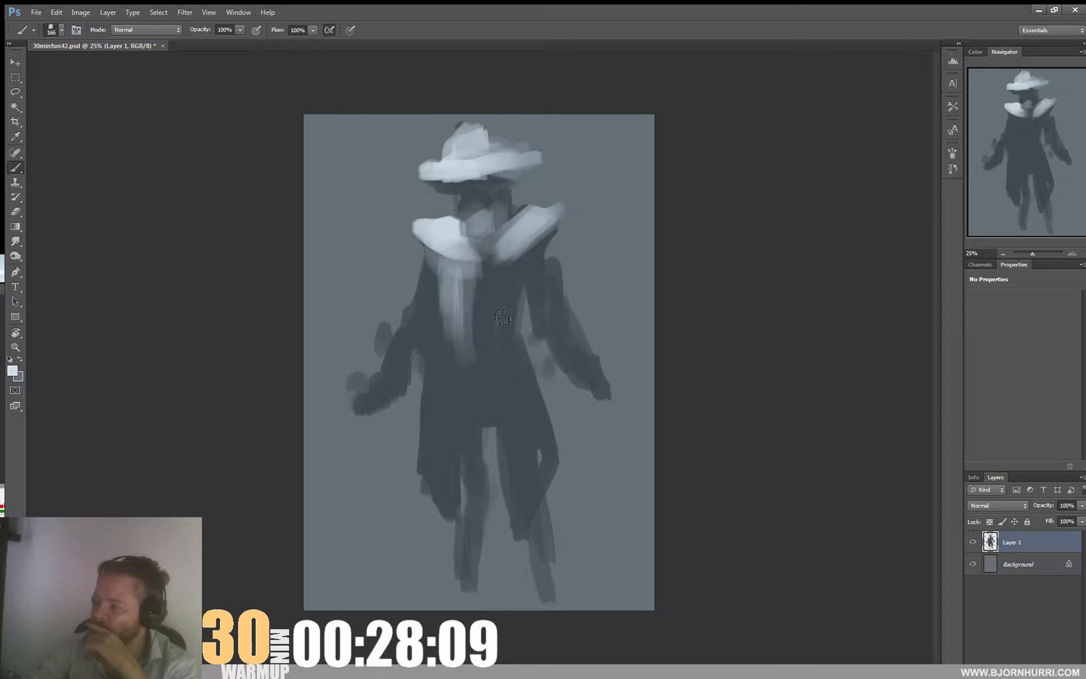
mouse_move(501, 325)
mouse_down()
mouse_move(506, 443)
mouse_move(523, 422)
mouse_up()
mouse_move(447, 358)
mouse_down()
mouse_move(439, 339)
mouse_move(443, 449)
mouse_up()
- Paint pale highlights along both sleeves and forearms of the figure
drag(418, 277, 383, 349)
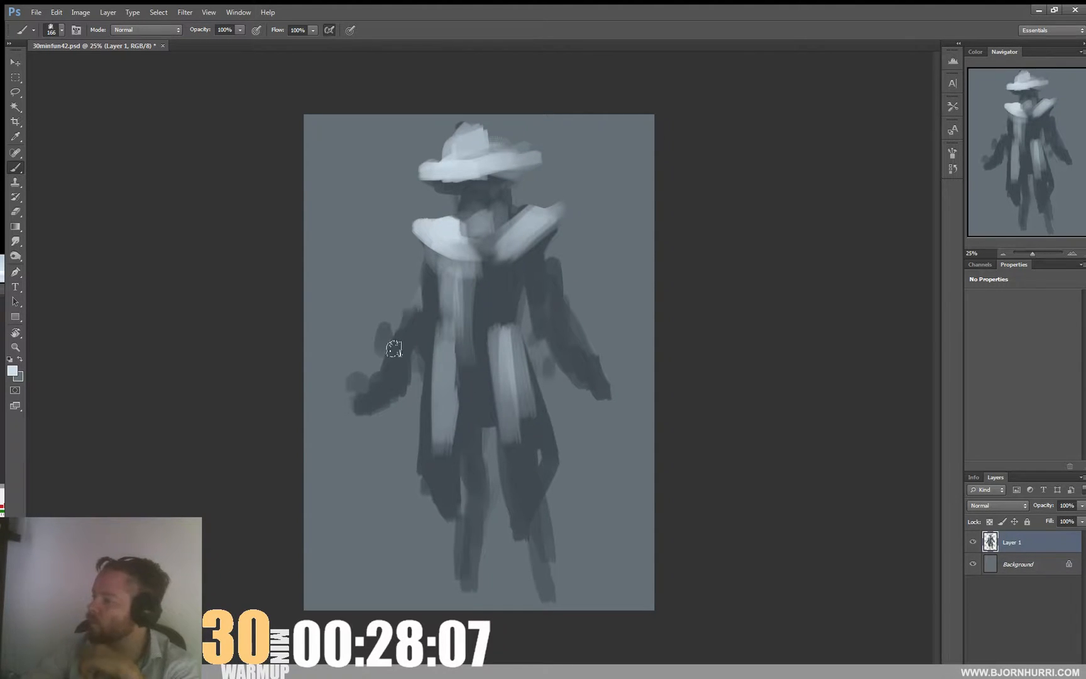
mouse_move(409, 301)
mouse_down()
mouse_move(363, 383)
mouse_move(339, 393)
mouse_move(355, 409)
mouse_up()
drag(550, 251, 569, 348)
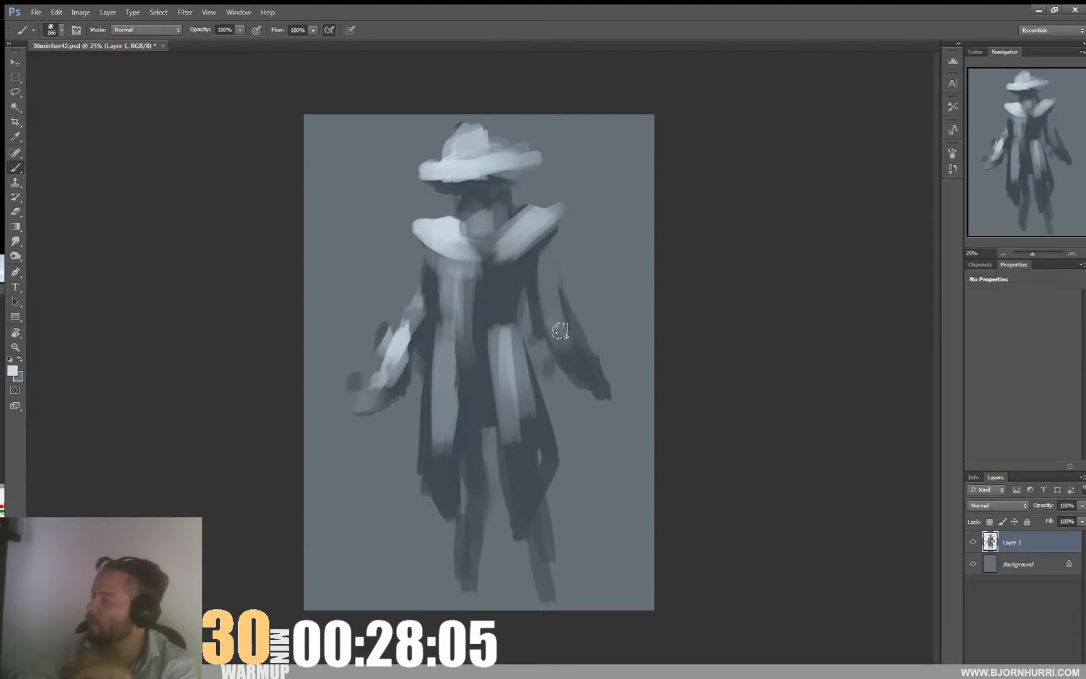
drag(553, 308, 605, 389)
- Lighten the chest below the collar, then soften its edges with a darker grey sampled from the coat
mouse_move(448, 277)
mouse_down()
mouse_move(496, 286)
mouse_move(482, 279)
mouse_move(453, 318)
mouse_up()
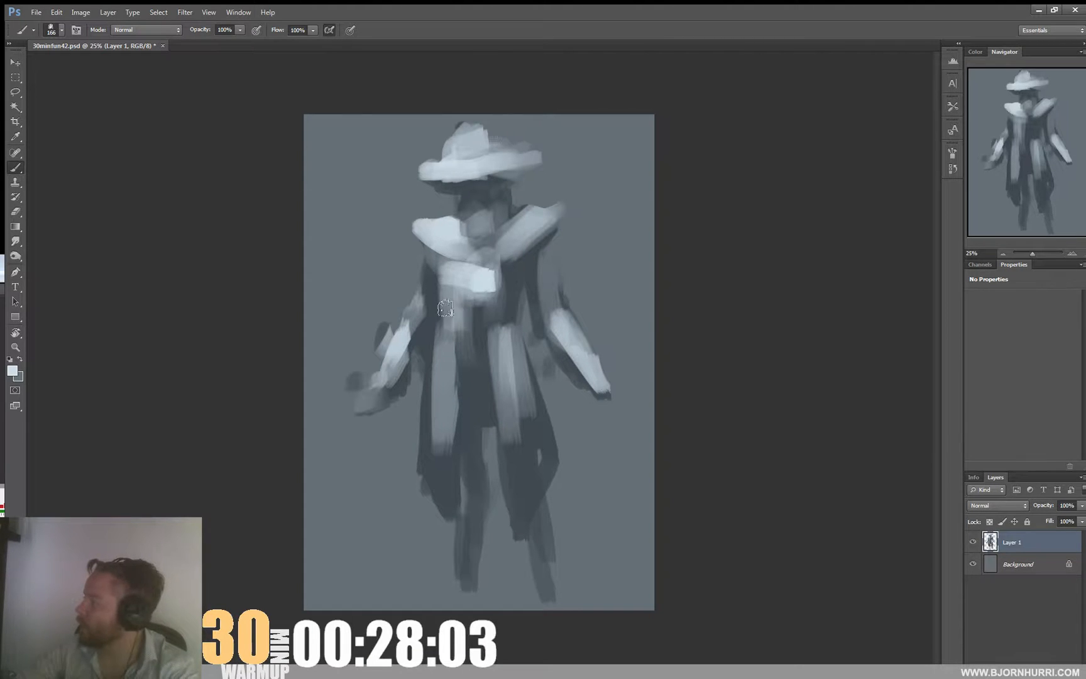
drag(513, 298, 523, 371)
alt+click(506, 311)
drag(496, 276, 440, 348)
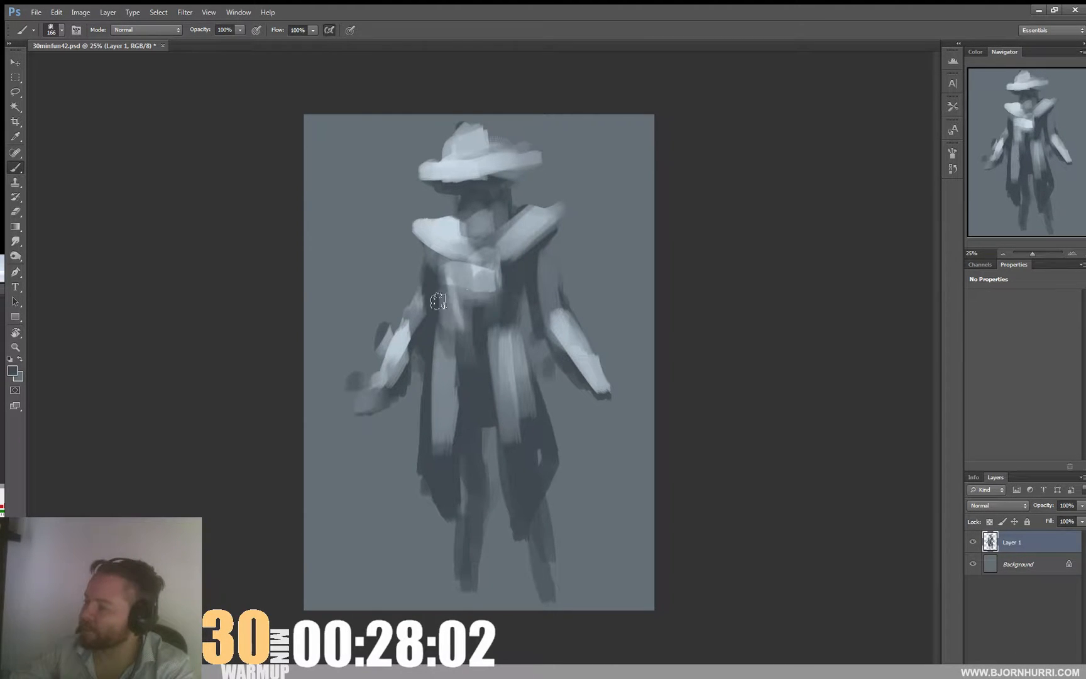
mouse_move(434, 280)
mouse_down()
mouse_move(459, 343)
mouse_move(503, 258)
mouse_move(563, 211)
mouse_move(478, 258)
mouse_up()
- Sample a light grey from the collar and blend mid-grey tones down the coat's front panels and tails
alt+click(528, 216)
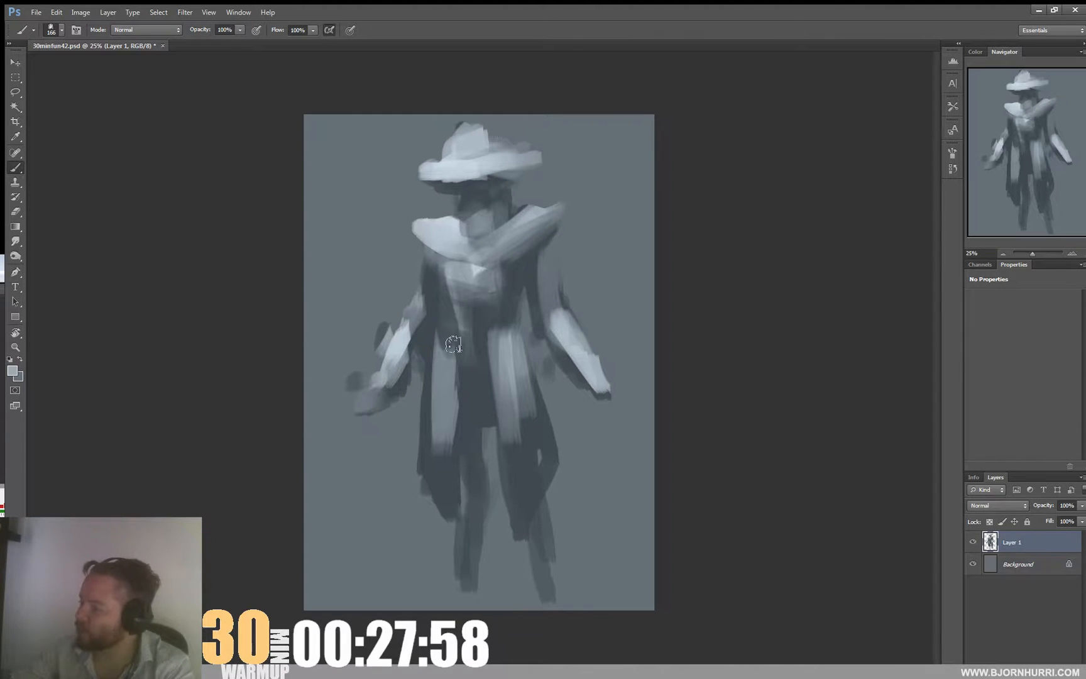
drag(453, 344, 510, 402)
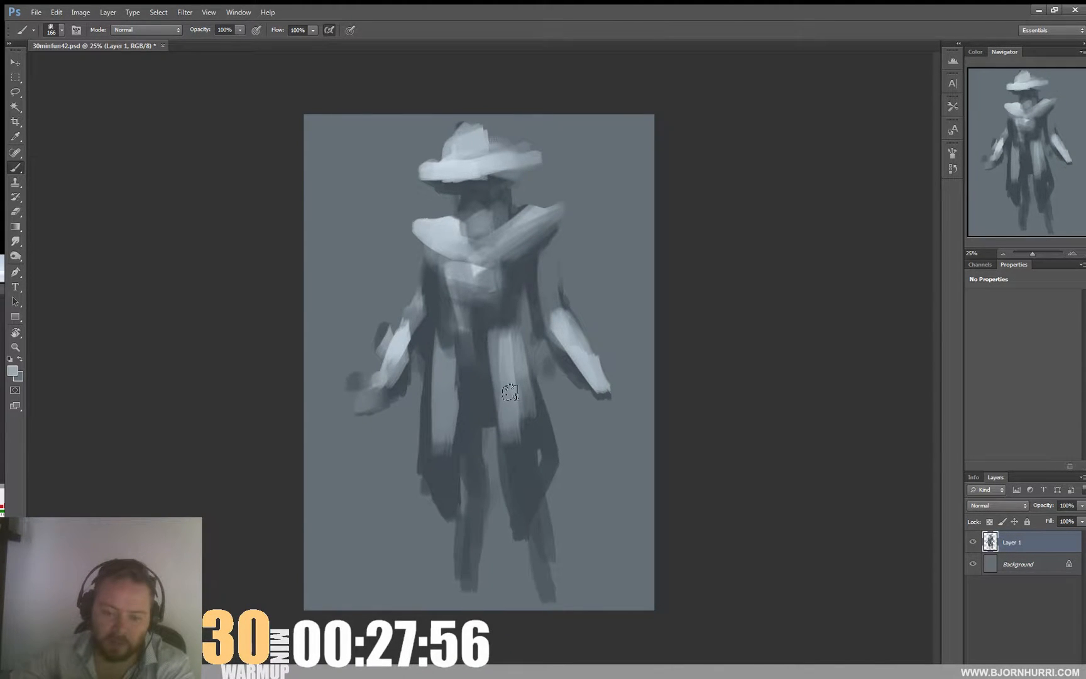
mouse_move(534, 404)
mouse_down()
mouse_move(510, 454)
mouse_move(532, 465)
mouse_move(526, 500)
mouse_up()
mouse_move(451, 442)
mouse_down()
mouse_move(447, 428)
mouse_move(438, 468)
mouse_move(420, 467)
mouse_move(436, 350)
mouse_move(456, 396)
mouse_up()
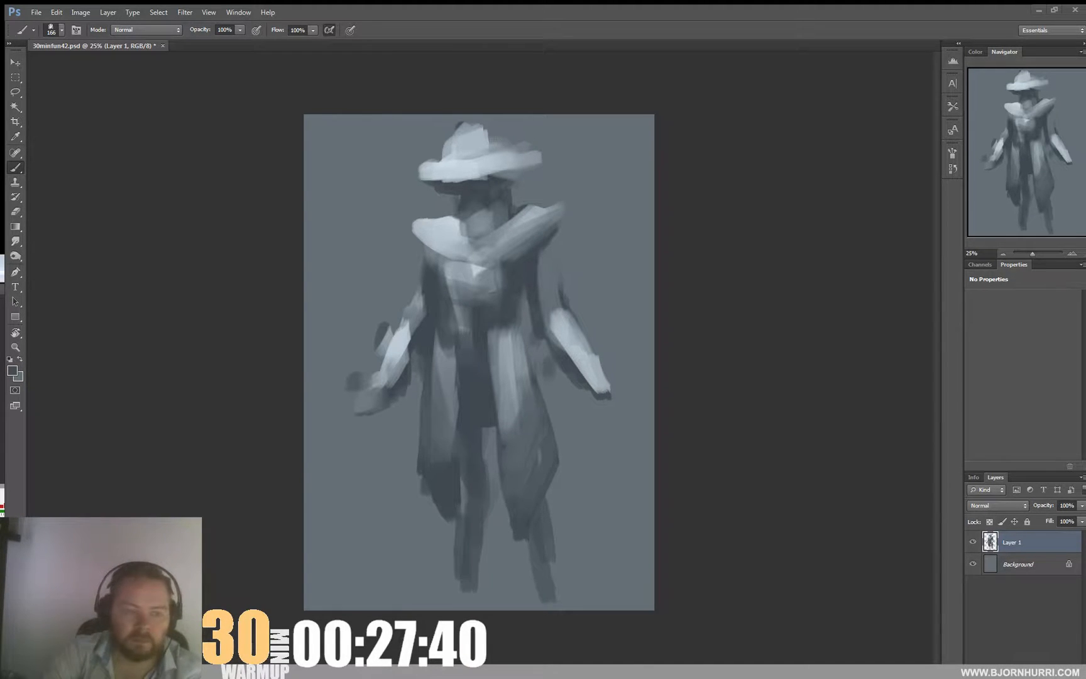
- Paint mid-grey strokes across the figure's waist and along the leg on the viewer's left
click(143, 226)
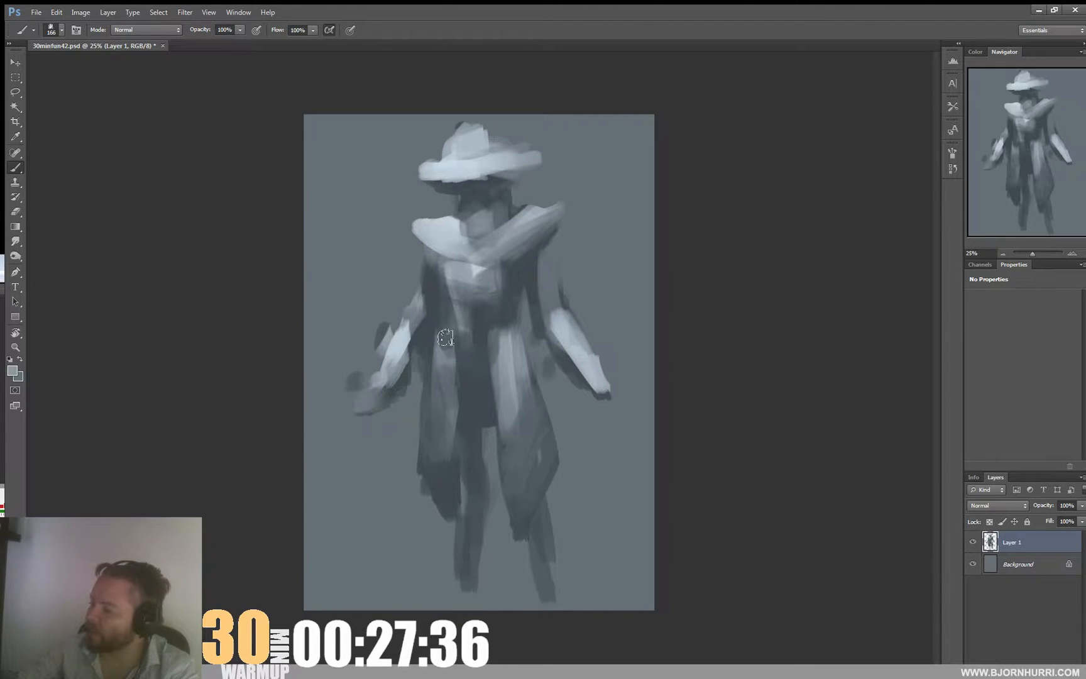
mouse_move(446, 337)
mouse_down()
mouse_move(478, 337)
mouse_move(481, 316)
mouse_move(497, 324)
mouse_up()
drag(474, 490, 466, 459)
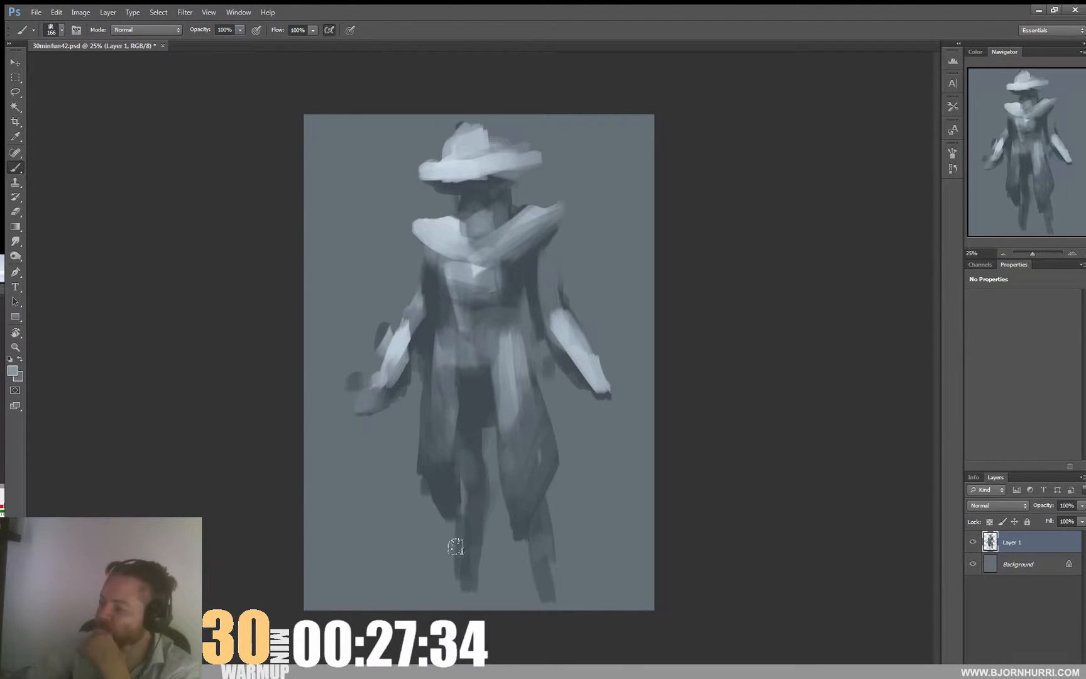
- Darken the leg on the viewer's left with sampled dark grey, then scale the figure to about 91% and move it slightly up
mouse_move(455, 547)
mouse_down()
mouse_move(461, 589)
mouse_move(458, 538)
mouse_up()
alt+click(472, 446)
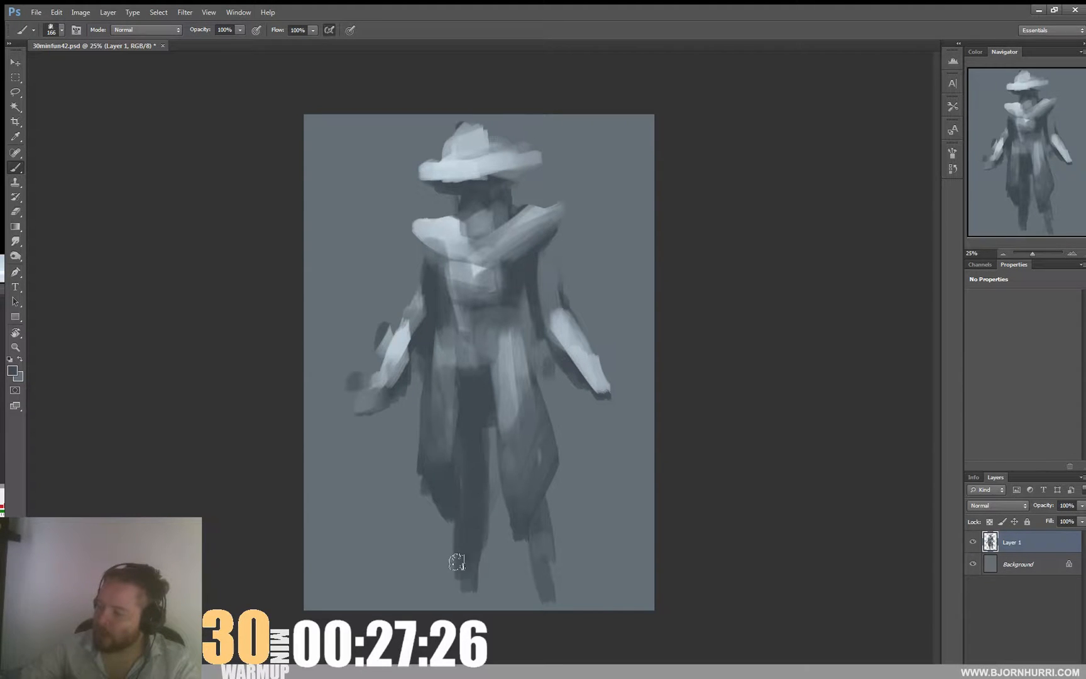
key(ctrl+t)
drag(613, 122, 599, 144)
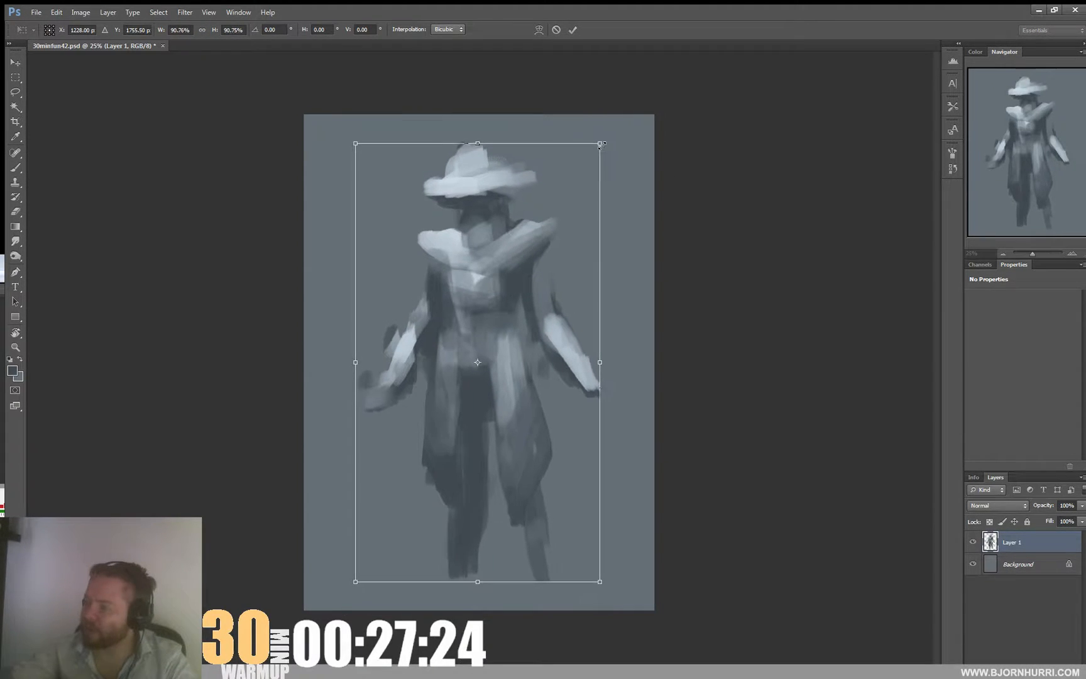
drag(559, 214, 560, 201)
key(b)
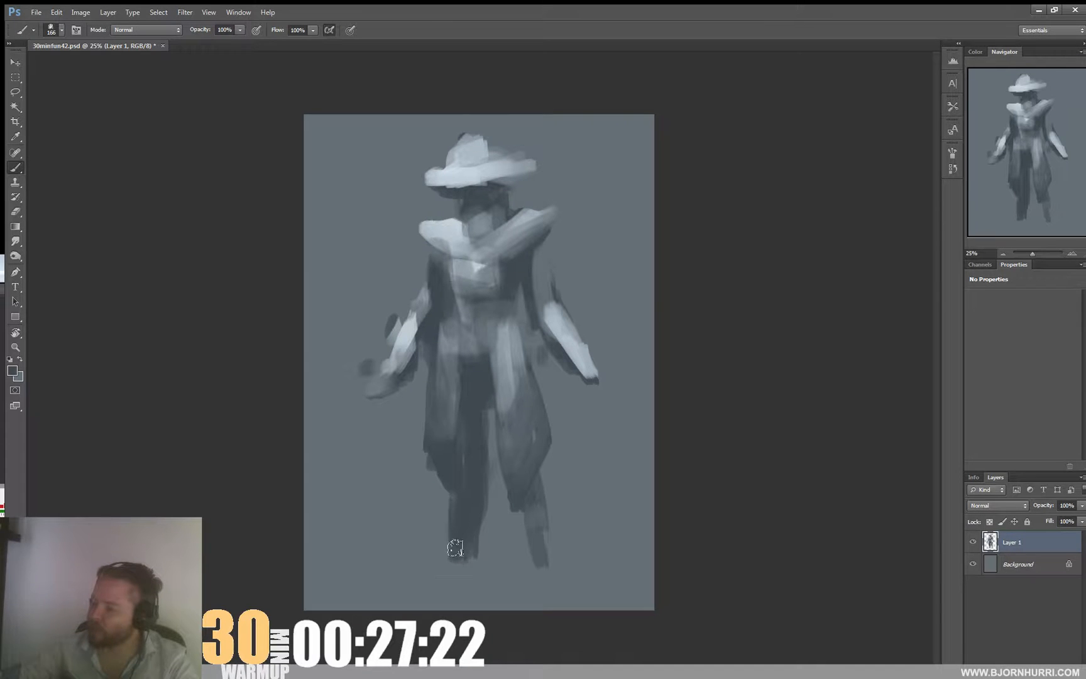
- Extend both lower legs downward in dark grey and erase stray paint to shape the inner leg and shin contours
drag(453, 541, 444, 588)
drag(536, 533, 546, 587)
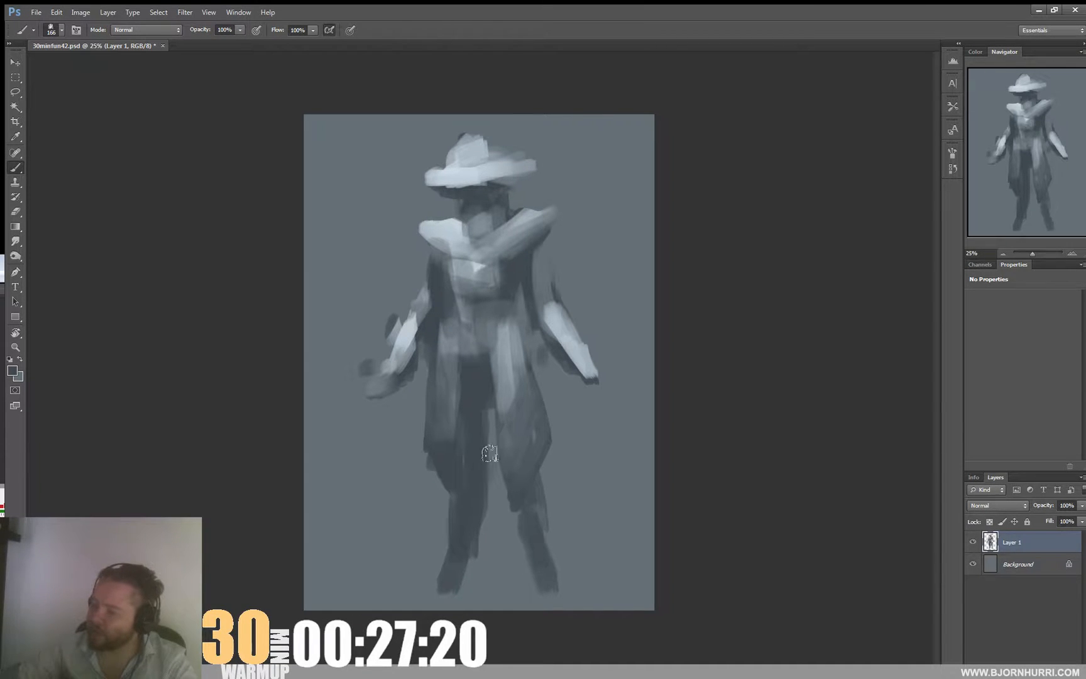
key(e)
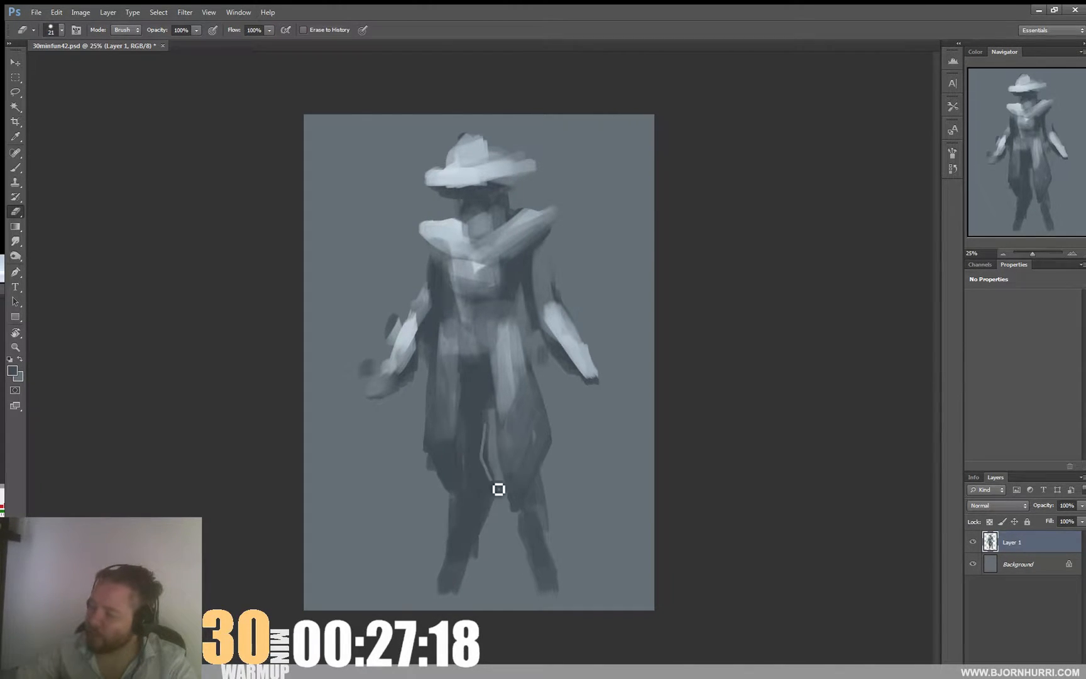
mouse_move(492, 458)
mouse_down()
mouse_move(504, 495)
mouse_move(443, 574)
mouse_up()
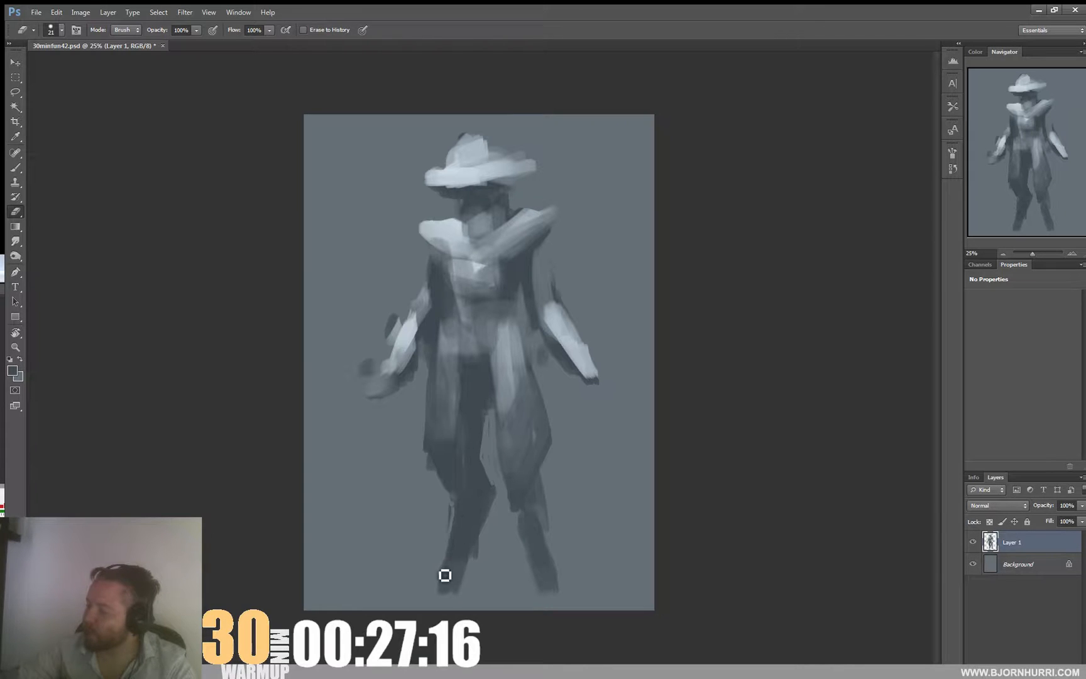
- Repaint the lower leg on the viewer's right longer and angled outward, and clean up its edges with the Eraser
key(b)
mouse_move(549, 518)
mouse_down()
mouse_move(538, 494)
mouse_move(565, 589)
mouse_move(536, 561)
mouse_up()
key(e)
key(ctrl+z)
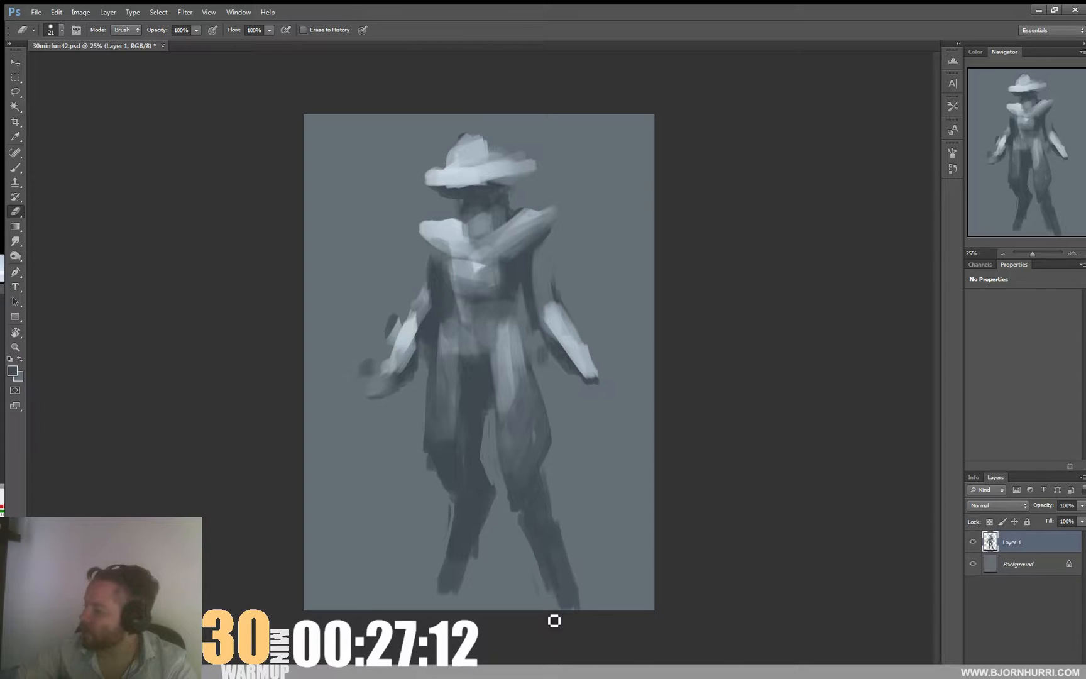
- Sample dark grey from between the coat panels and darken the upper thigh, waist and belly with the Brush
key(b)
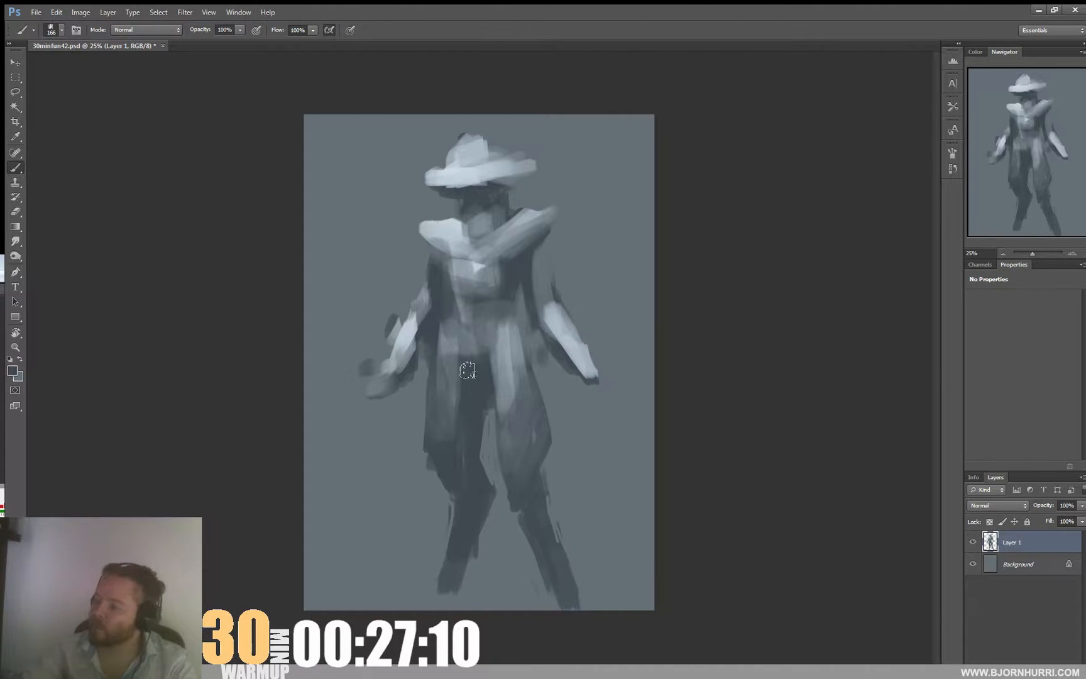
alt+click(464, 381)
drag(457, 370, 455, 423)
mouse_move(444, 306)
mouse_down()
mouse_move(462, 333)
mouse_move(482, 317)
mouse_up()
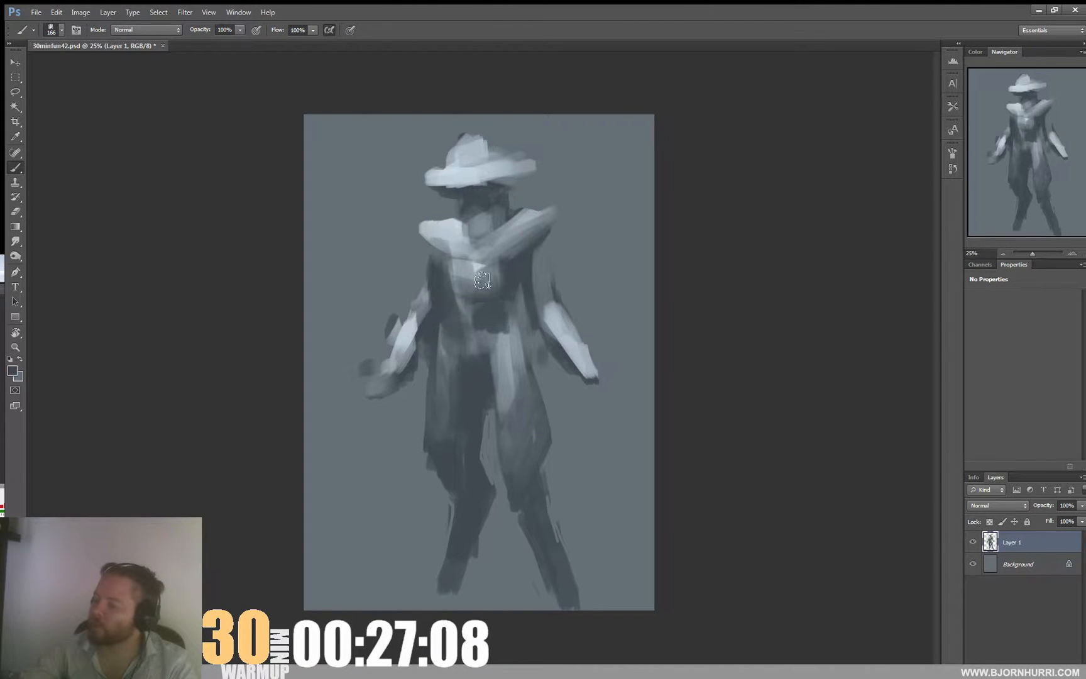
drag(485, 276, 478, 305)
- Set the brush size to 35 px and paint thin dark accents around the collar's outer edges and the face
right_click(531, 267)
text(35)
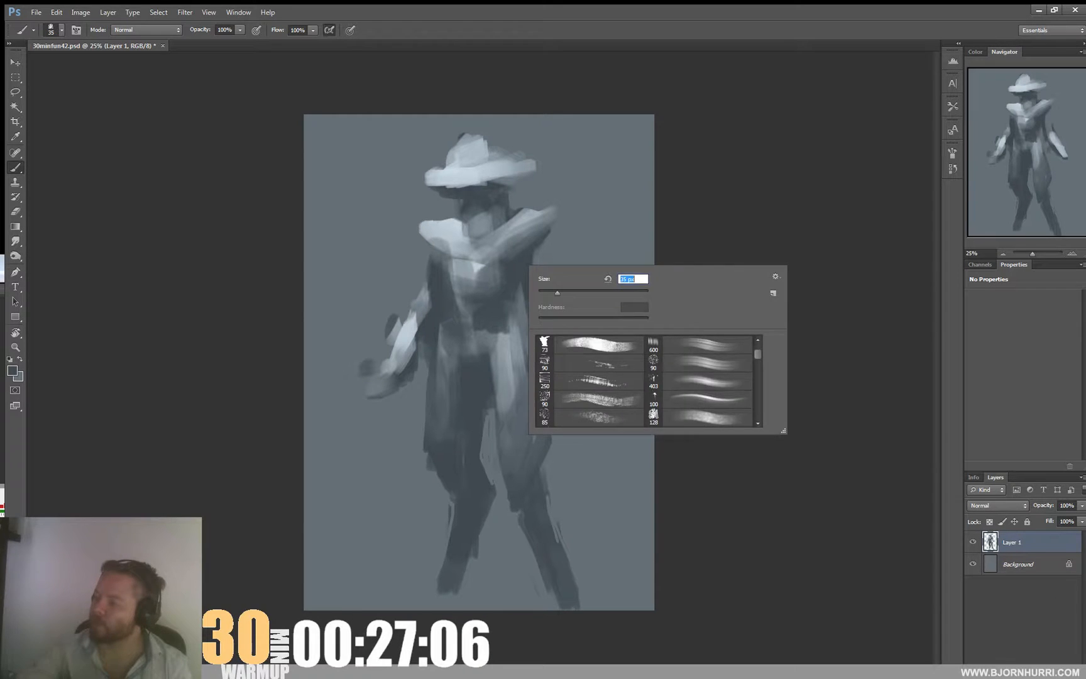
key(Return)
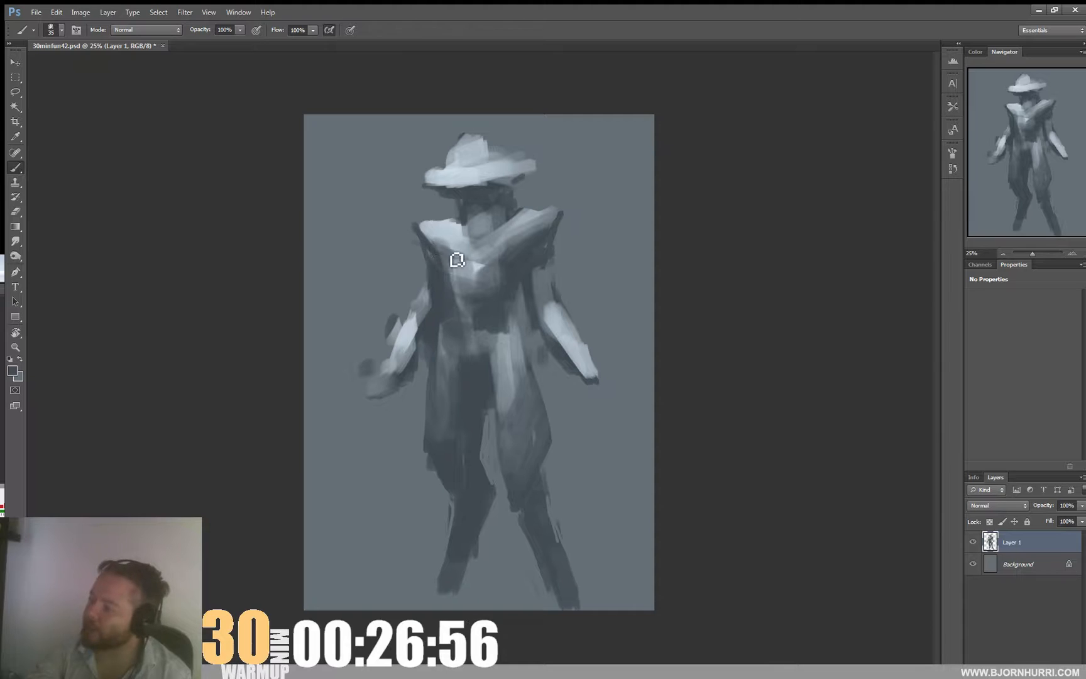
- Enlarge the brush to 49 px and paint dark accents across the chest, neck and both upper arms
right_click(509, 276)
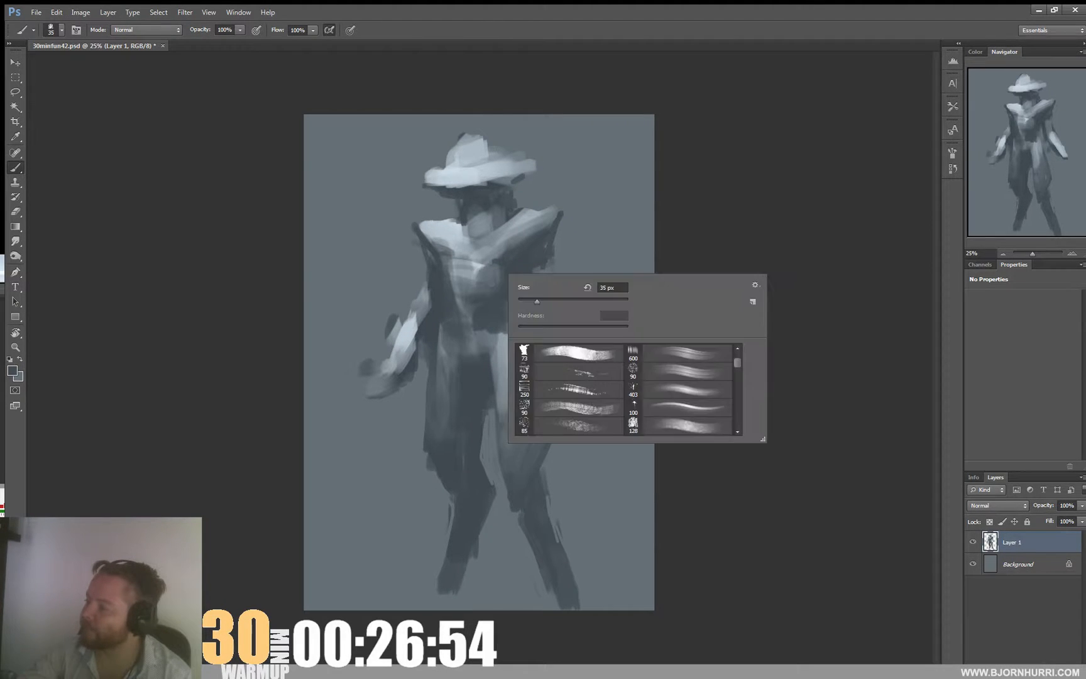
mouse_move(467, 280)
mouse_down()
mouse_move(489, 279)
mouse_move(480, 289)
mouse_up()
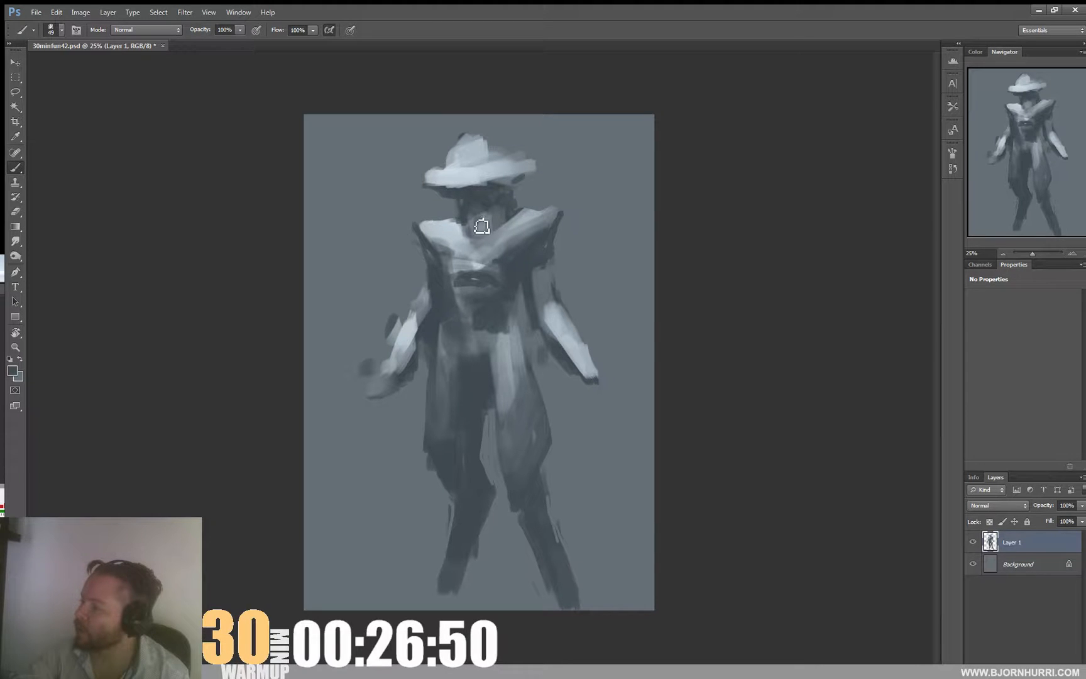
drag(491, 223, 480, 223)
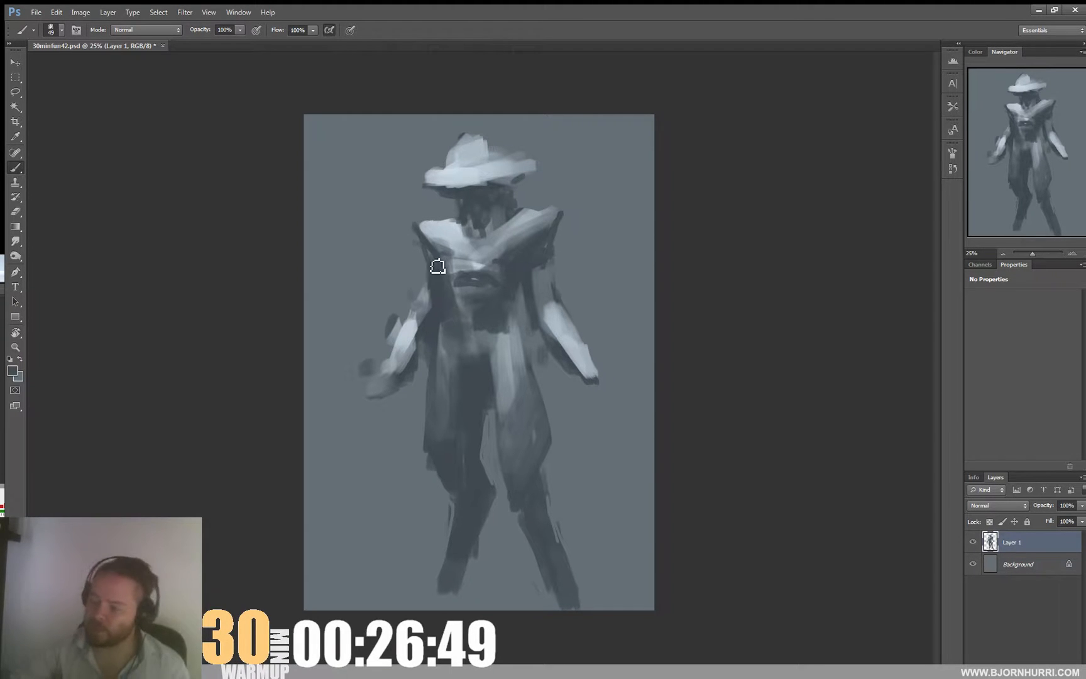
mouse_move(533, 261)
mouse_down()
mouse_move(534, 299)
mouse_move(556, 291)
mouse_move(552, 322)
mouse_up()
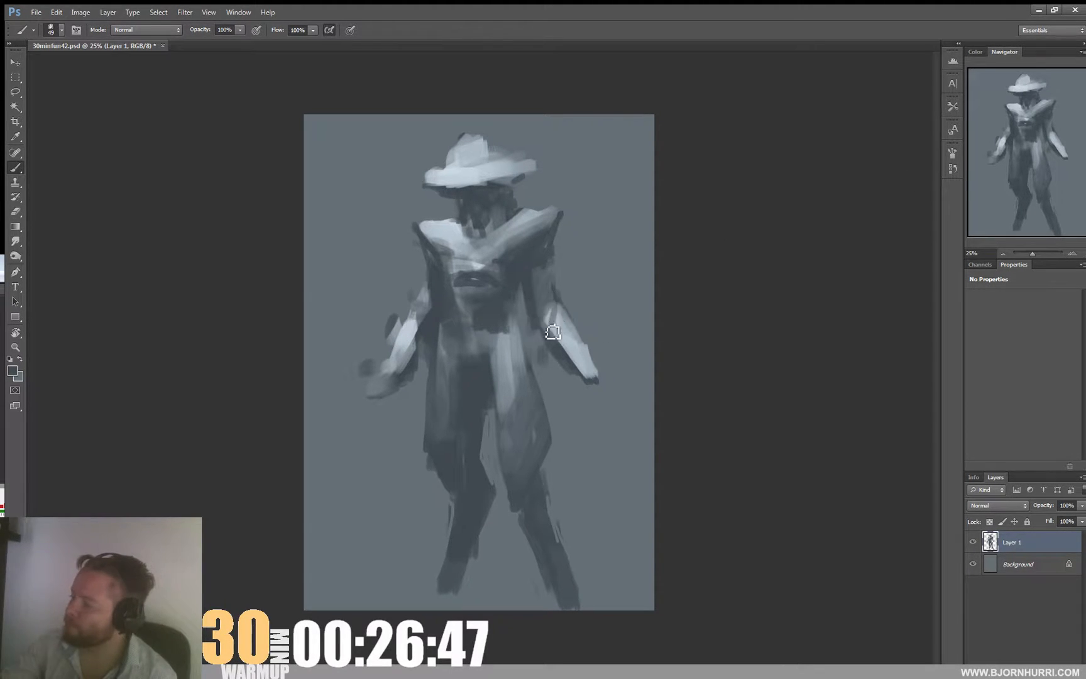
mouse_move(438, 293)
mouse_down()
mouse_move(412, 328)
mouse_move(423, 332)
mouse_up()
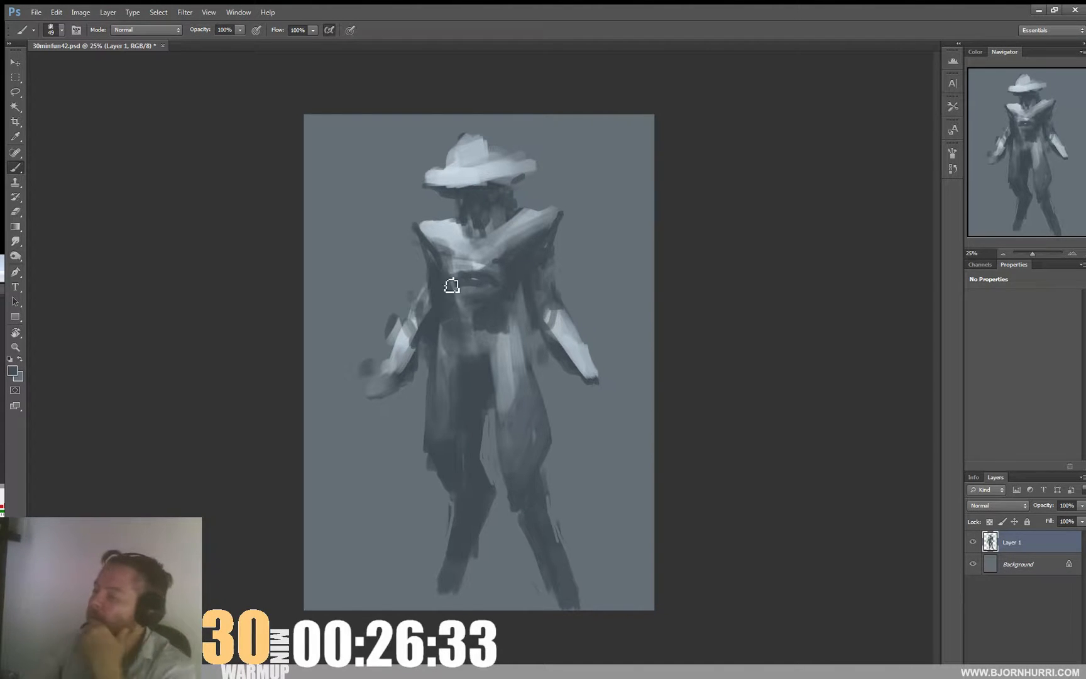
- Darken beneath the collar, then reshape the collar and hat with sampled light greys, giving the hat a pointed, sloping form
mouse_move(468, 268)
mouse_down()
mouse_move(507, 269)
mouse_move(452, 270)
mouse_move(496, 253)
mouse_move(470, 249)
mouse_move(485, 244)
mouse_move(475, 238)
mouse_move(496, 248)
mouse_move(487, 228)
mouse_move(526, 236)
mouse_move(552, 220)
mouse_up()
alt+click(478, 257)
alt+click(459, 221)
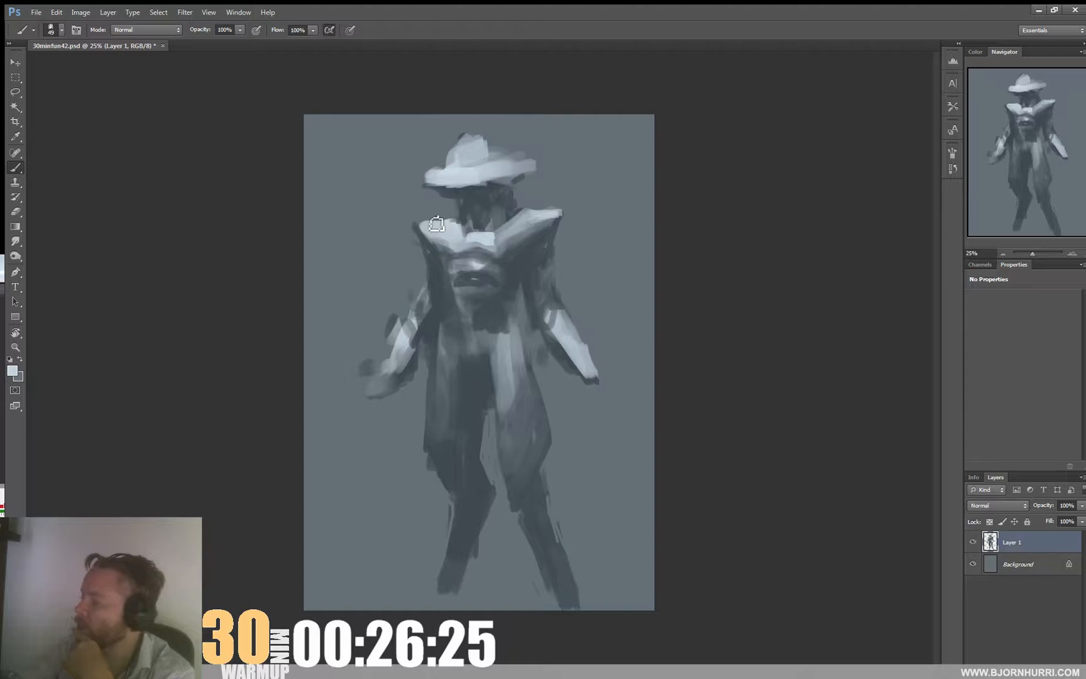
mouse_move(436, 224)
mouse_down()
mouse_move(528, 198)
mouse_move(527, 216)
mouse_move(459, 193)
mouse_move(478, 193)
mouse_move(487, 168)
mouse_move(431, 184)
mouse_move(476, 154)
mouse_move(526, 176)
mouse_move(493, 141)
mouse_up()
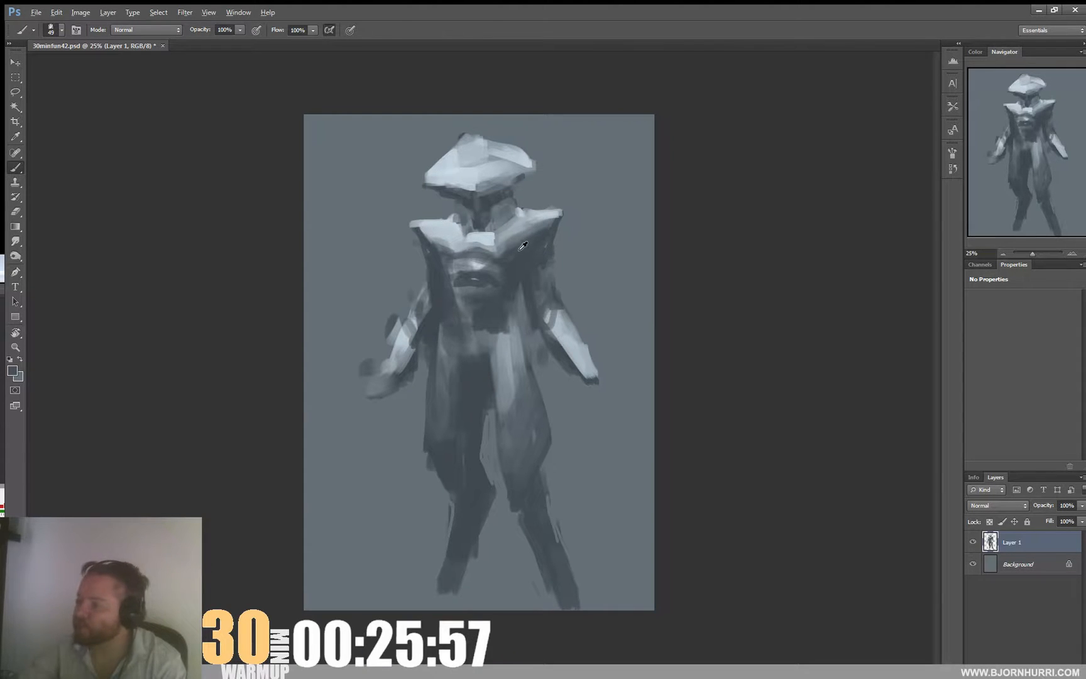
- Refine the highlight at the elbow on the viewer's right and paint dark silhouettes of both hands with spread fingers
alt+click(544, 236)
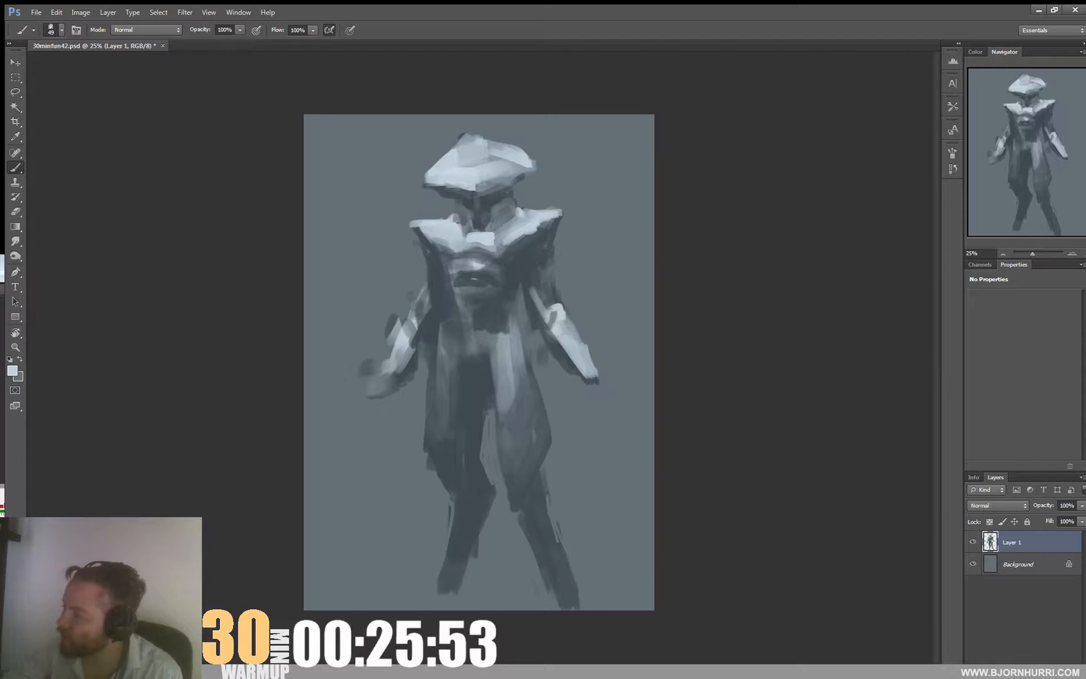
mouse_move(598, 387)
mouse_down()
mouse_move(630, 381)
mouse_move(621, 370)
mouse_move(613, 383)
mouse_up()
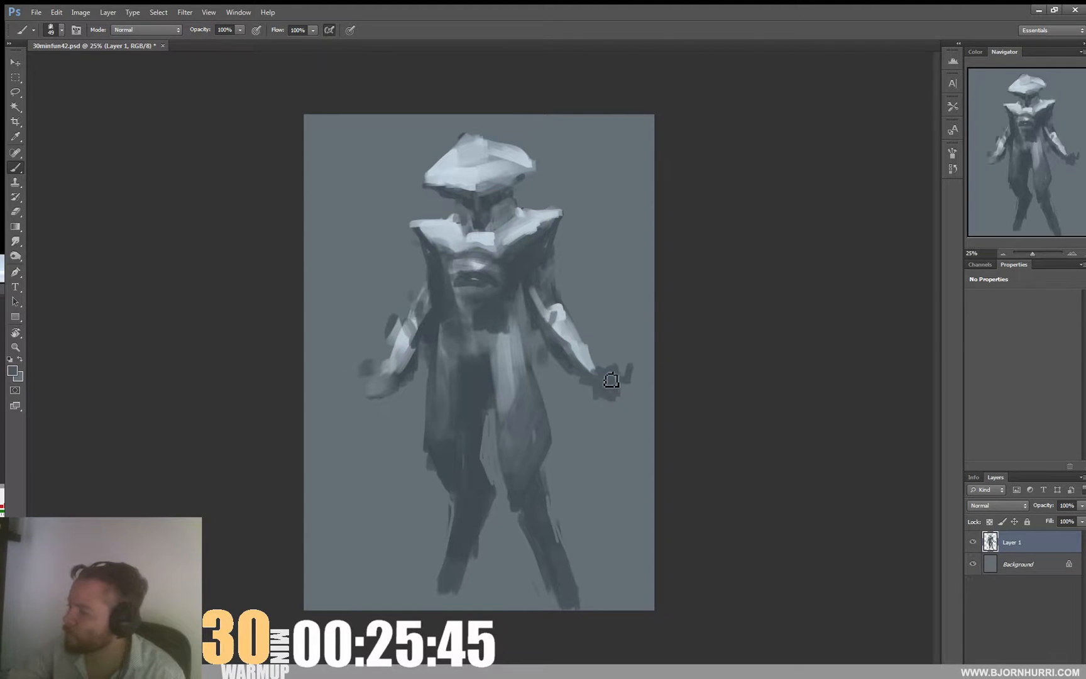
mouse_move(370, 395)
mouse_down()
mouse_move(388, 406)
mouse_move(399, 387)
mouse_move(374, 364)
mouse_up()
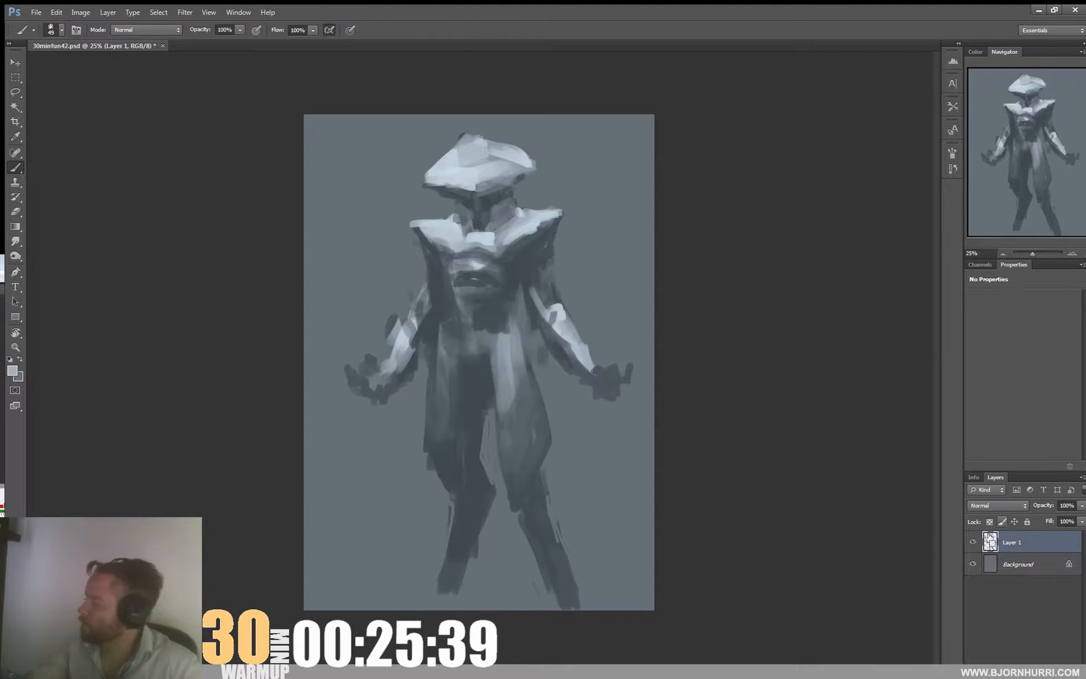
- Load Layer 1's painted area as a selection, hide its outline, and paint pale fingers on the hand at the viewer's left
ctrl+click(990, 541)
key(ctrl+h)
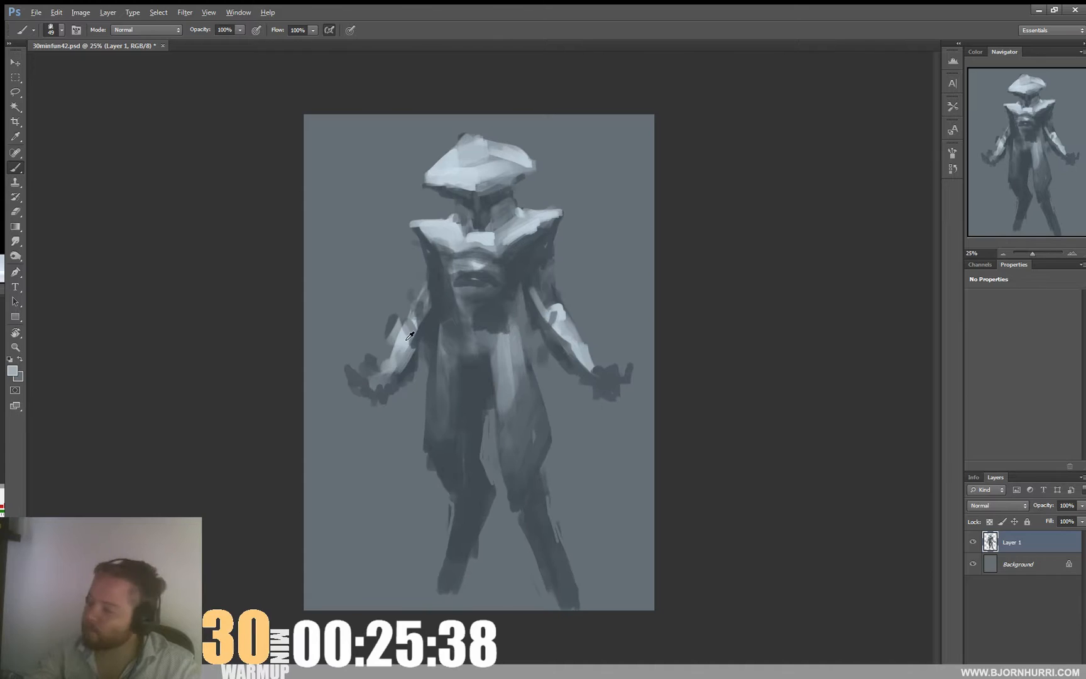
mouse_move(374, 357)
mouse_down()
mouse_move(354, 382)
mouse_move(380, 381)
mouse_move(379, 402)
mouse_move(391, 380)
mouse_move(377, 361)
mouse_move(375, 387)
mouse_move(394, 386)
mouse_move(398, 349)
mouse_move(405, 377)
mouse_up()
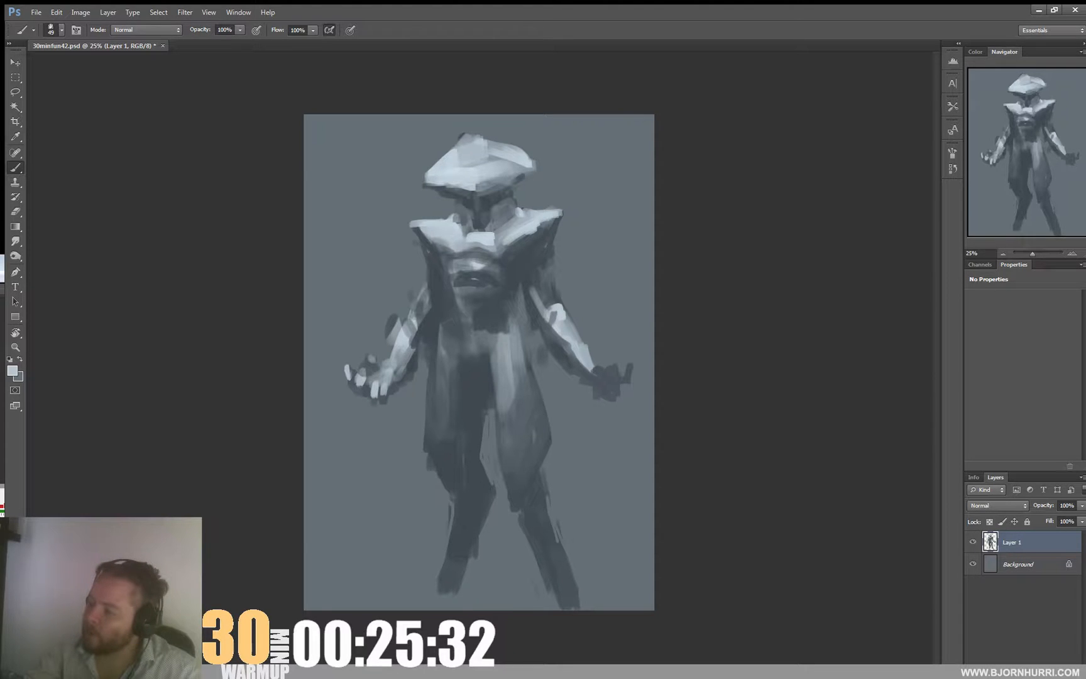
- Sample darker greys and deepen the shadow between the coat and the arm on the viewer's left
alt+click(416, 357)
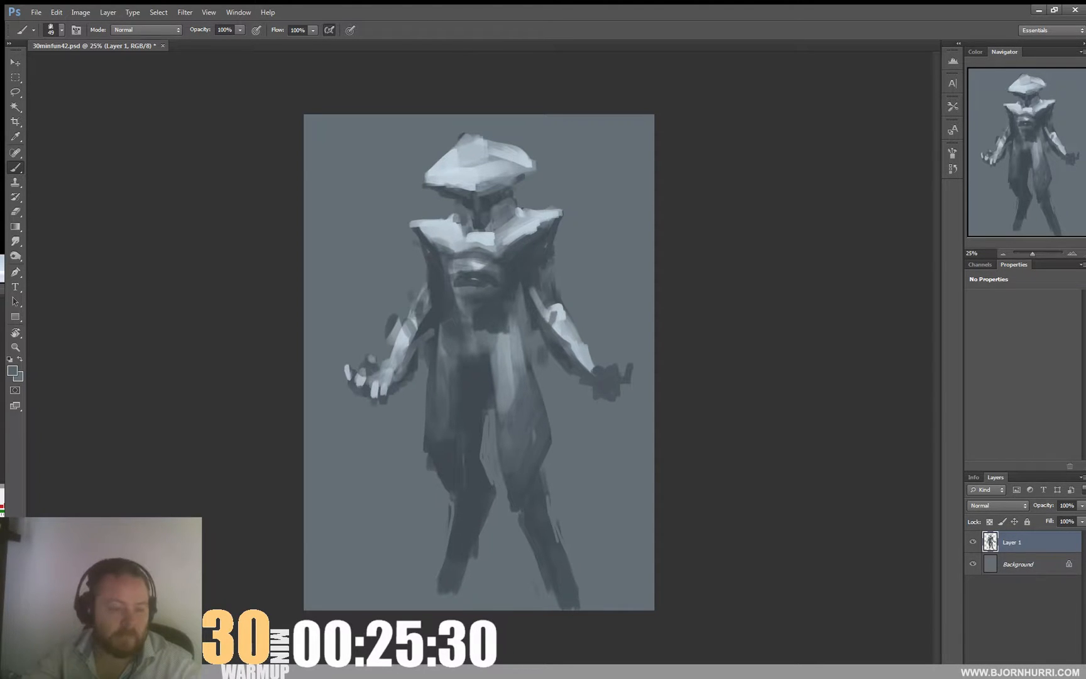
alt+click(466, 317)
drag(435, 317, 429, 335)
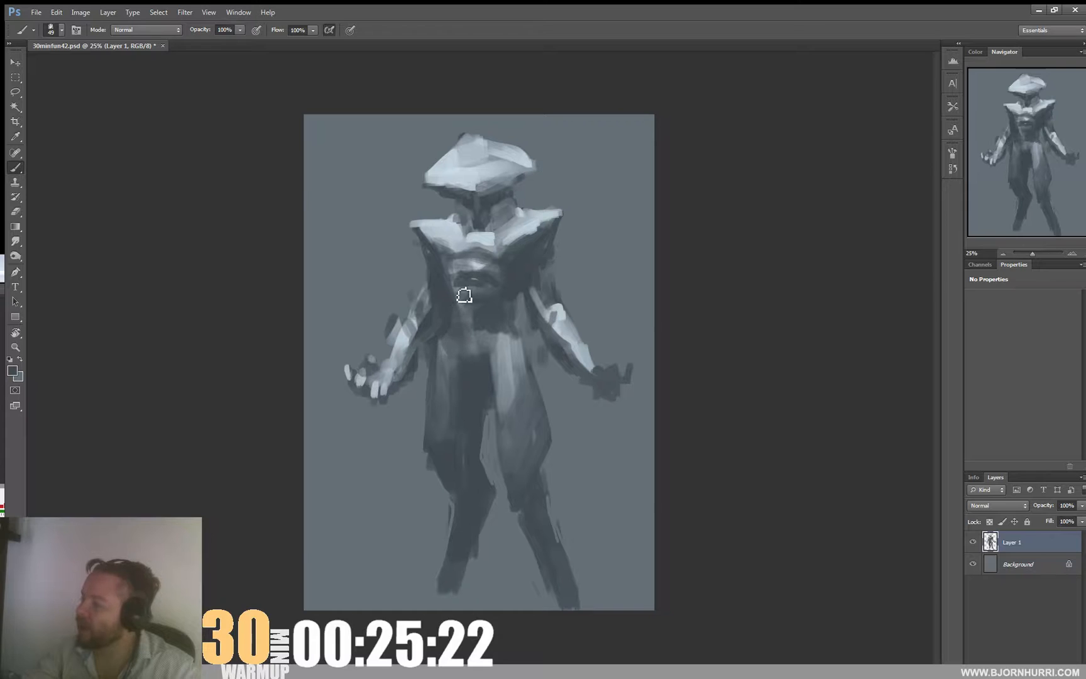
- Set the brush size to 54 px and blend sampled greys along the collar's tips and underside
right_click(503, 308)
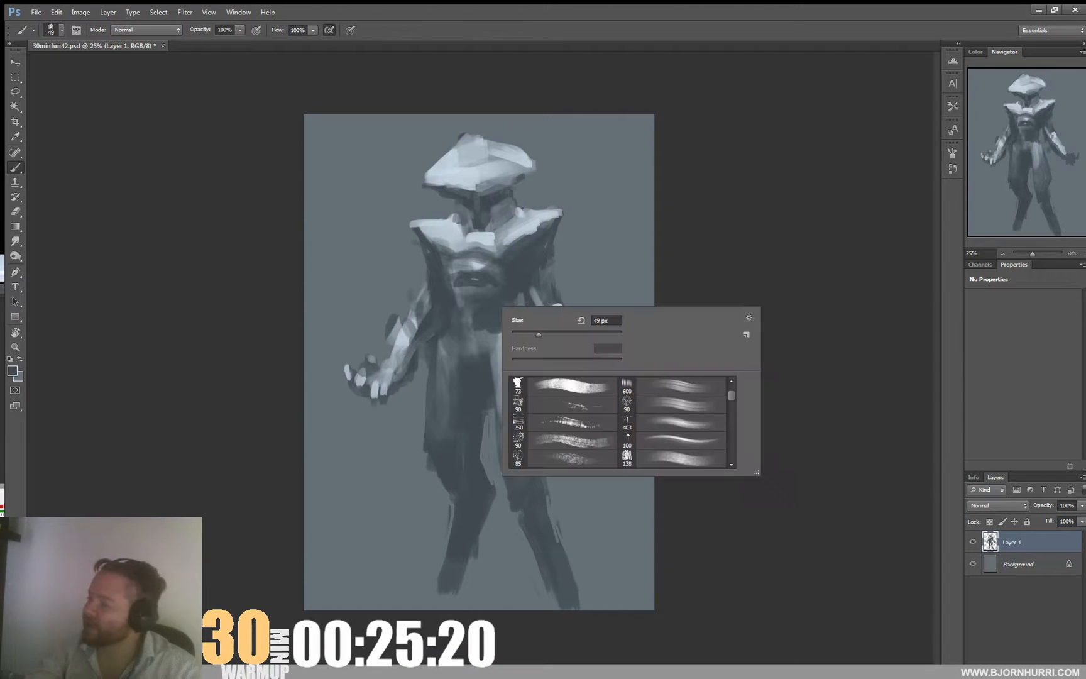
text(54)
key(Return)
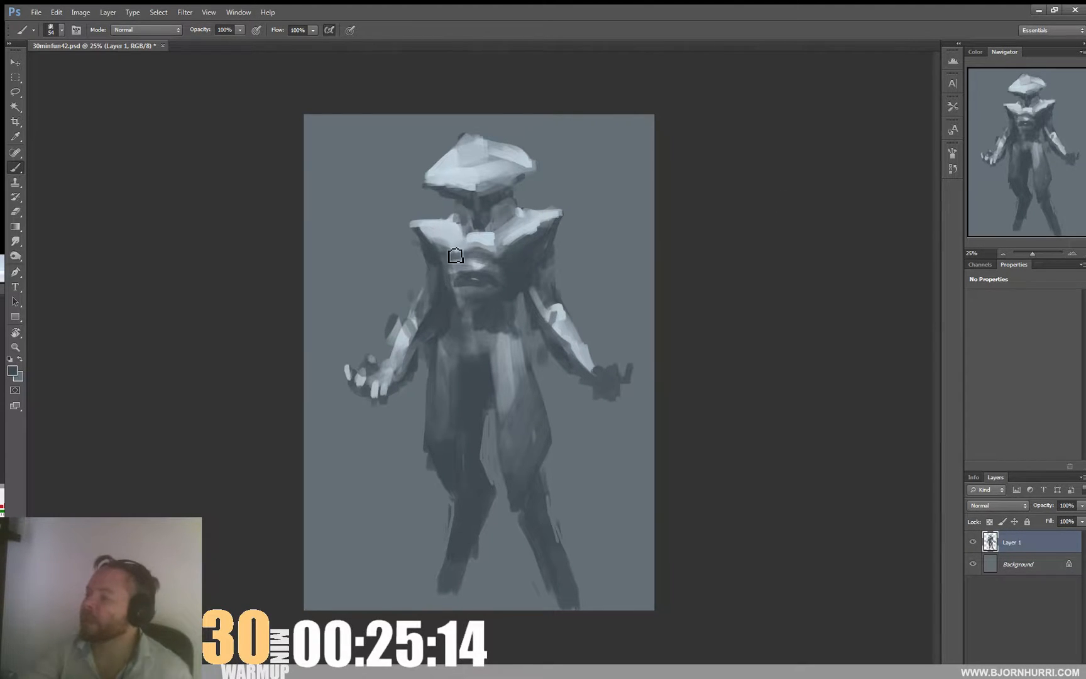
alt+click(422, 228)
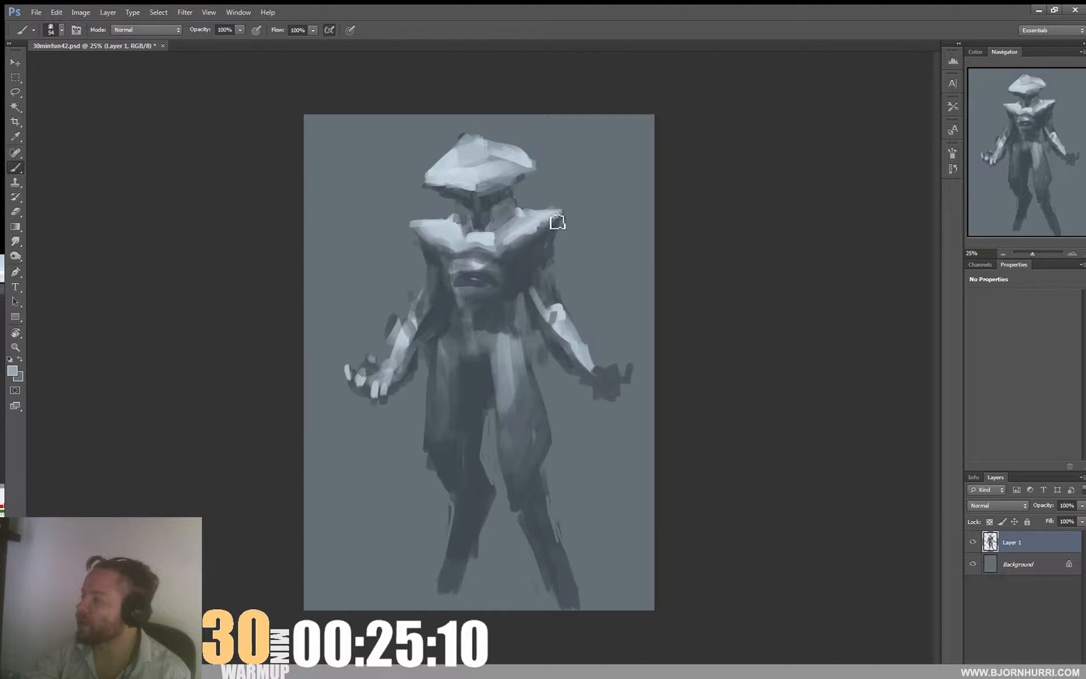
alt+click(521, 230)
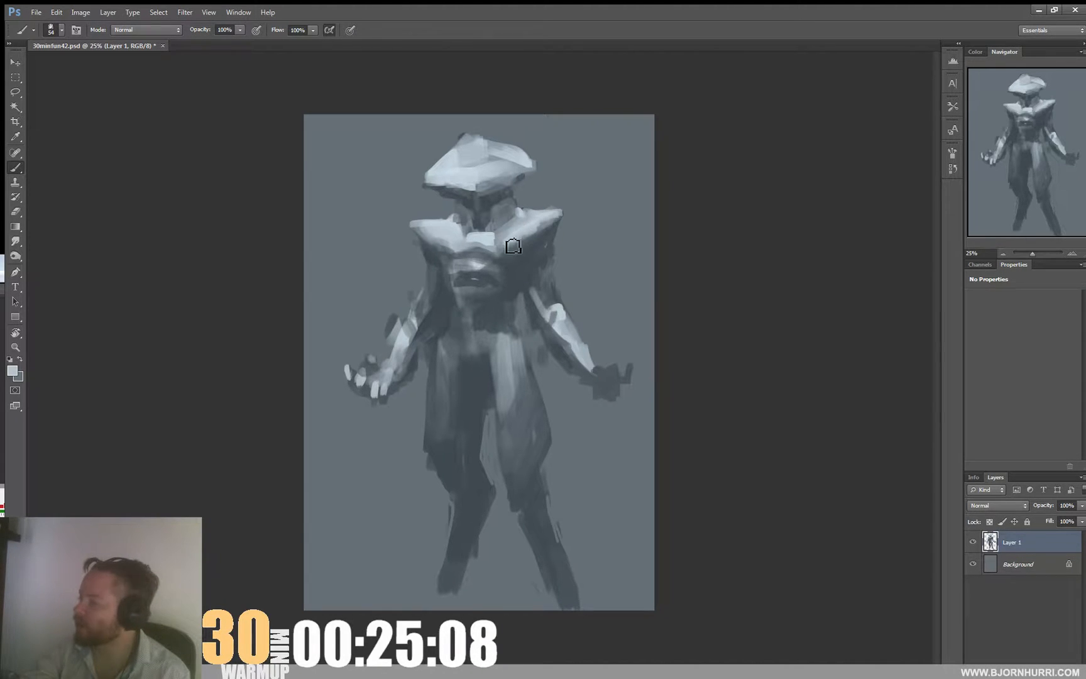
- Reduce the brush to 28 px and refine the throat opening and neck guard with sampled light and mid greys
right_click(534, 221)
drag(660, 230, 628, 230)
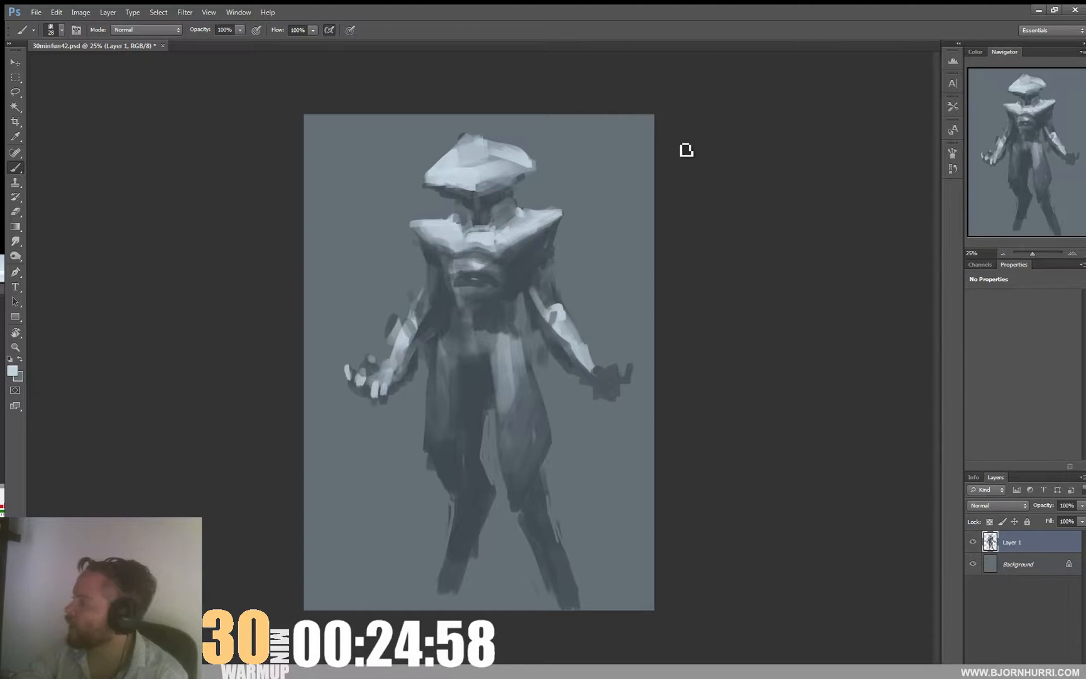
alt+click(508, 203)
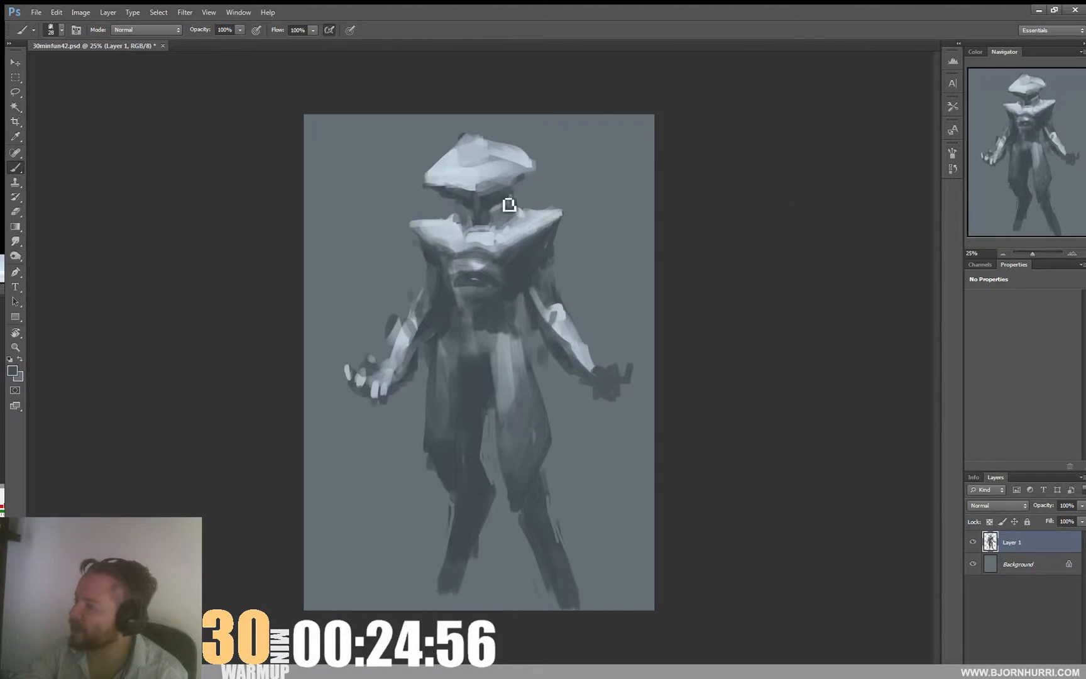
drag(509, 204, 496, 216)
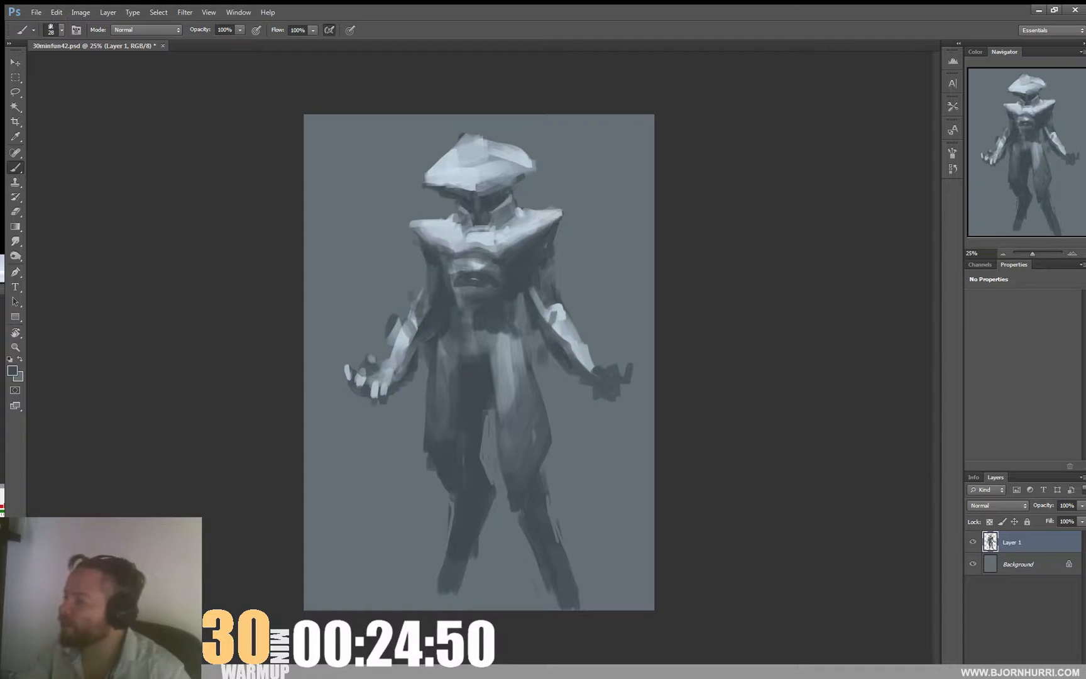
- Refine the inner collar rim with a 17 px brush, then smooth its light planes using sampled pale grey at 24 px
right_click(521, 215)
drag(545, 241, 538, 241)
click(503, 230)
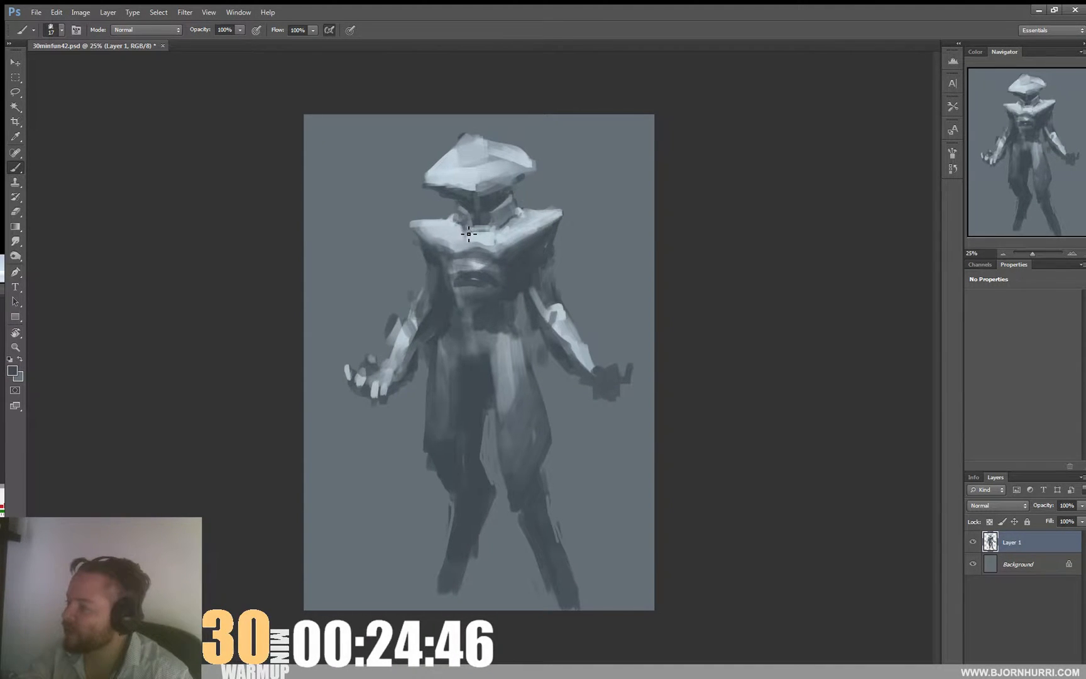
alt+click(497, 231)
right_click(488, 235)
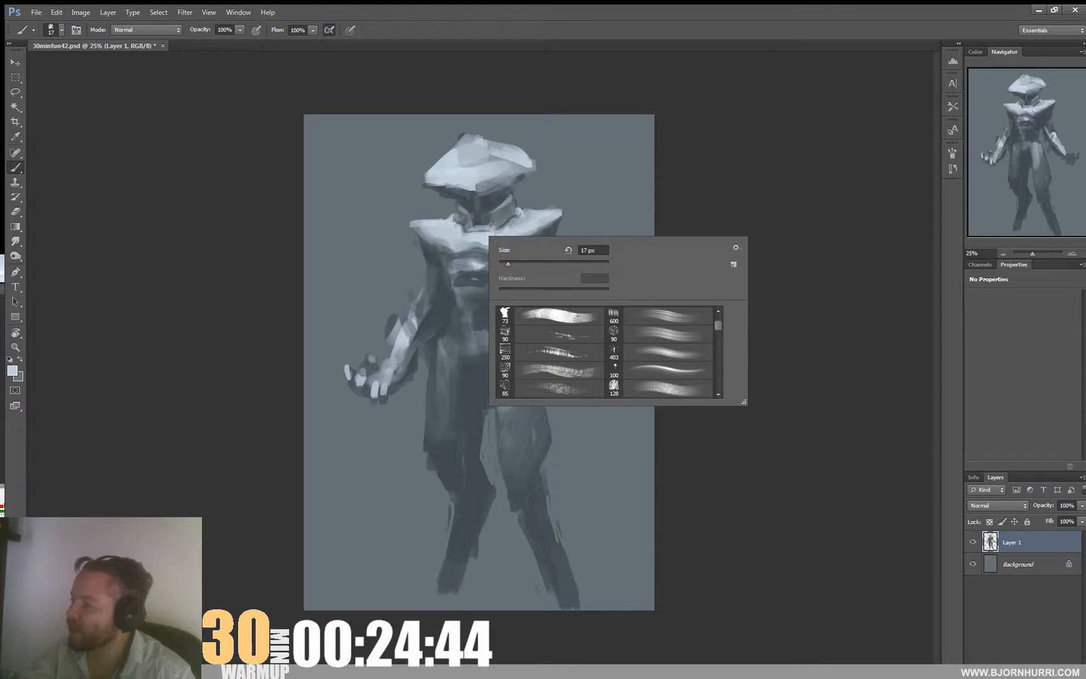
click(475, 243)
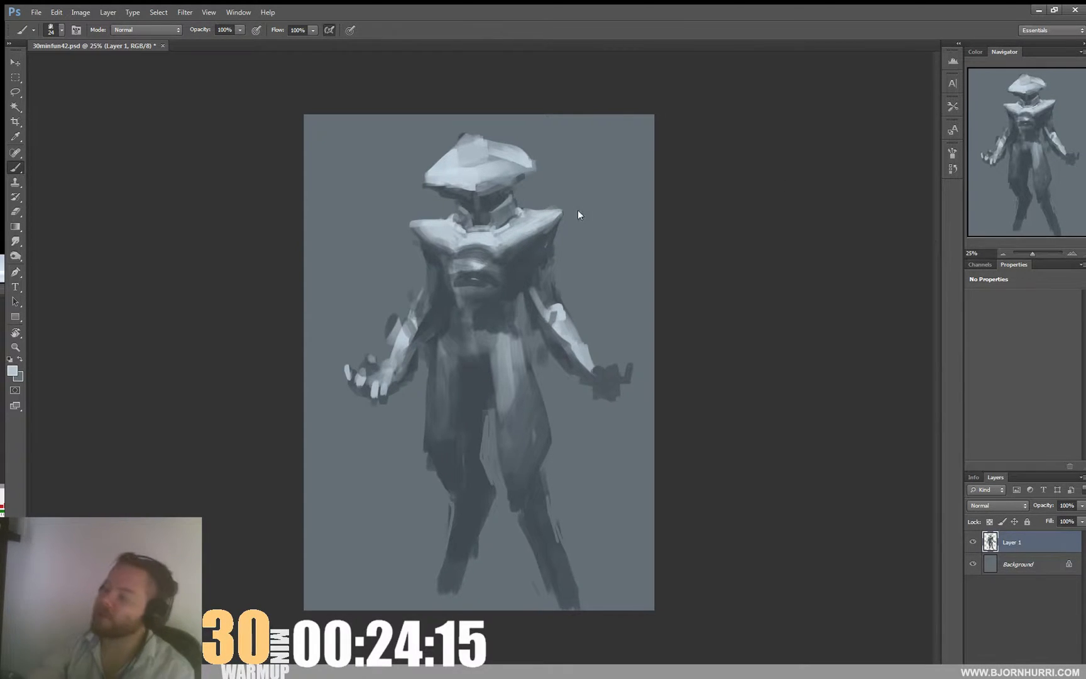
- Set the brush to 31 px and touch up the neck guard beside the throat with sampled greys
alt+click(507, 220)
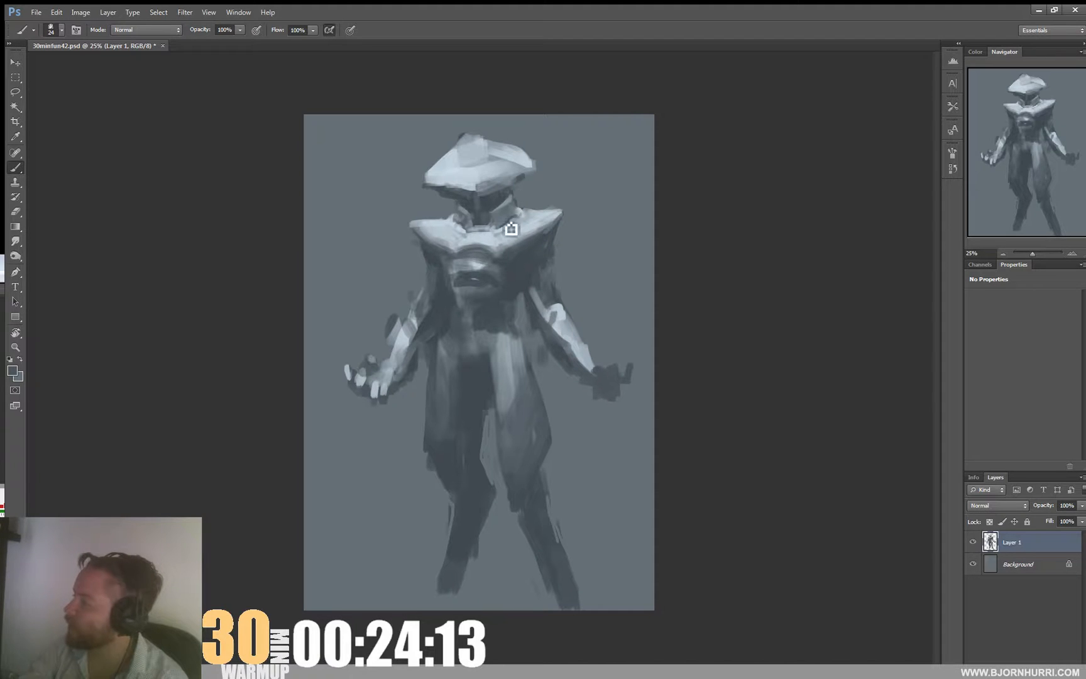
alt+click(514, 220)
right_click(517, 221)
drag(539, 249, 542, 249)
click(502, 215)
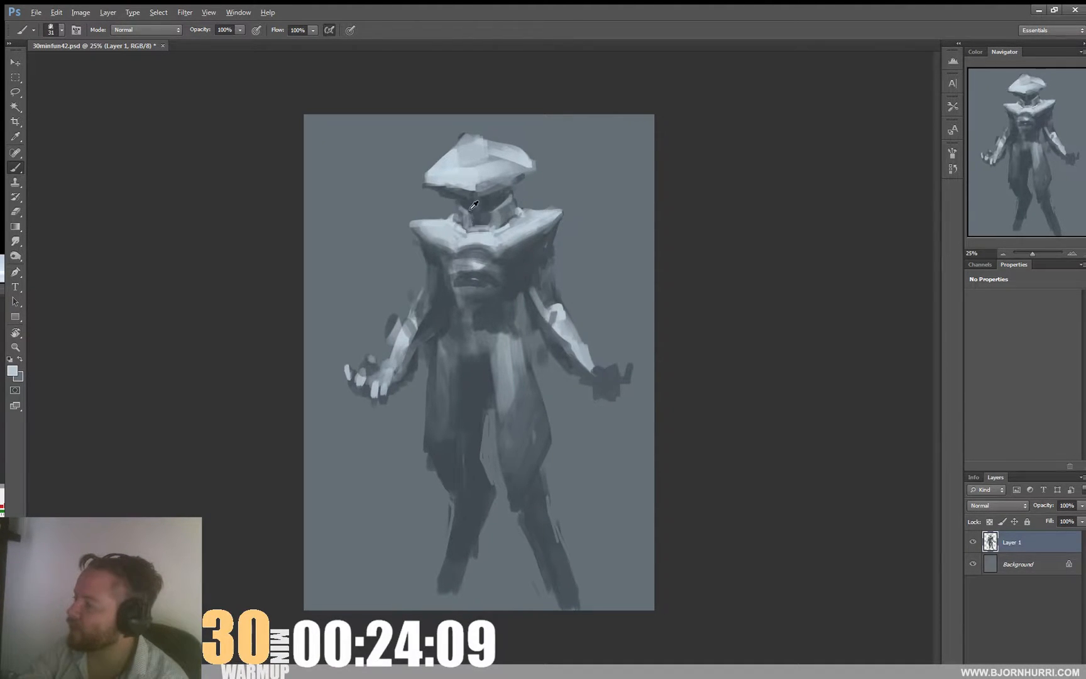
- Paint a lighter central ridge down the dark face opening below the hat, using sampled mid and pale greys
alt+click(472, 207)
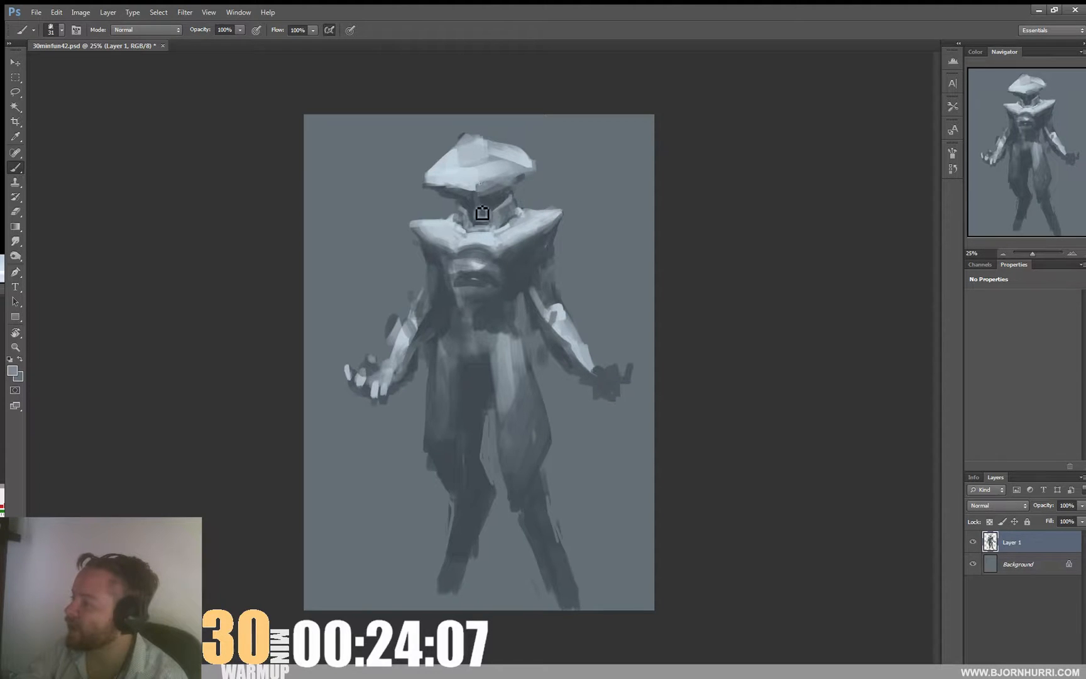
drag(481, 213, 484, 223)
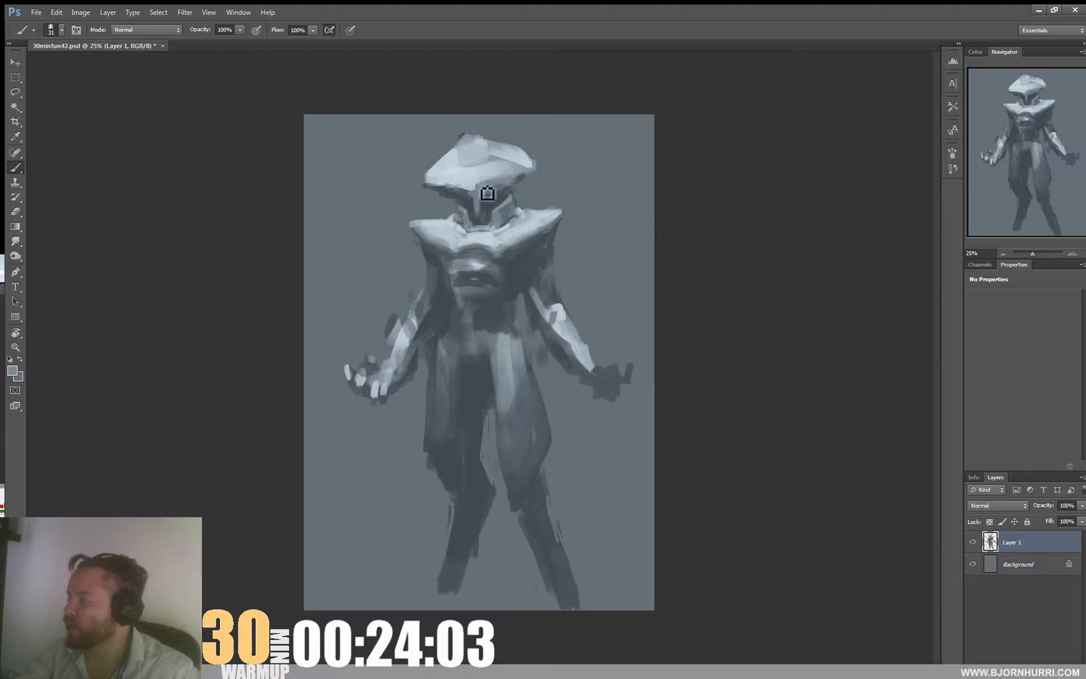
alt+click(485, 191)
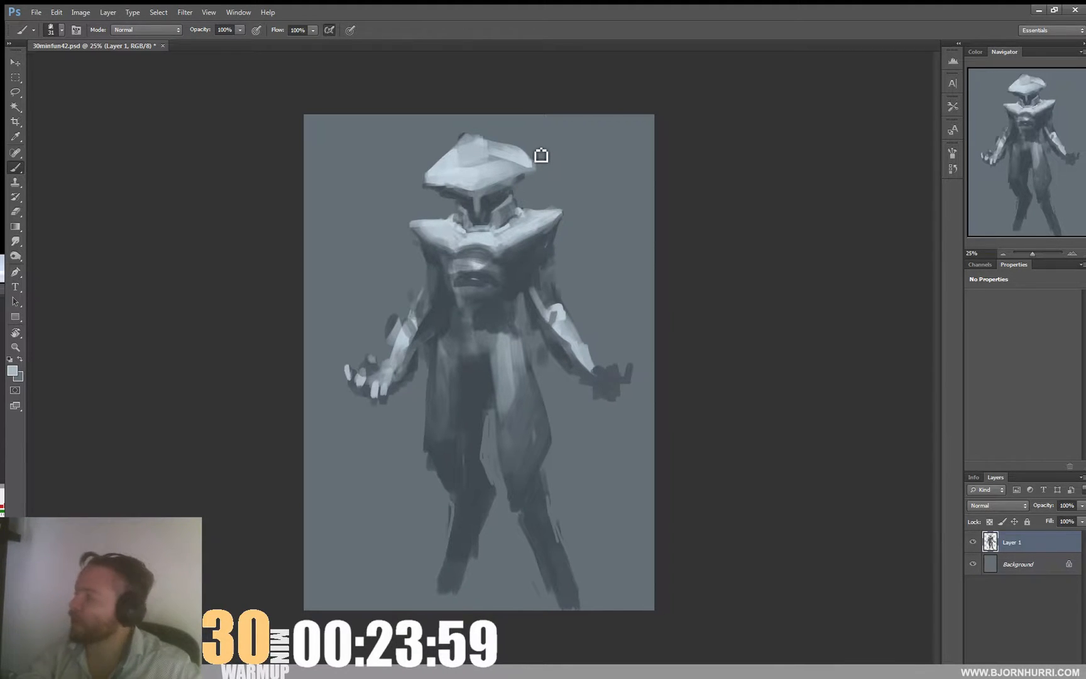
alt+click(502, 208)
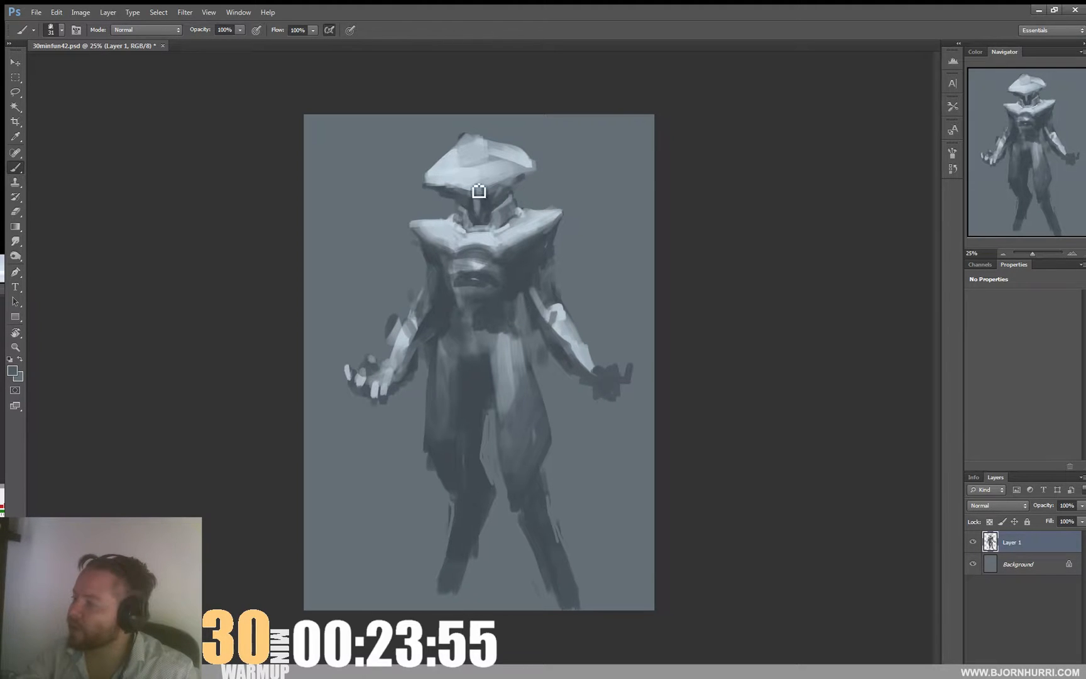
- Erase stray paint around the hat's outline and the neck with a 21 px eraser, then return to the brush
key(e)
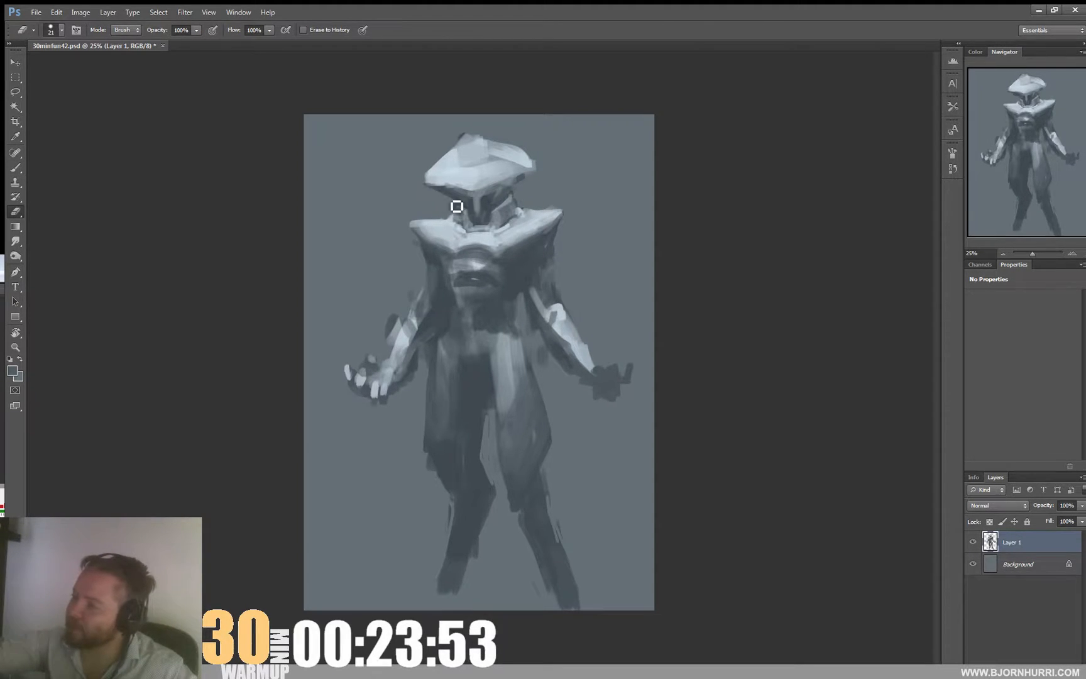
mouse_move(457, 206)
mouse_down()
mouse_move(459, 152)
mouse_move(410, 165)
mouse_move(600, 127)
mouse_move(513, 132)
mouse_move(504, 145)
mouse_move(475, 135)
mouse_move(549, 170)
mouse_up()
key(b)
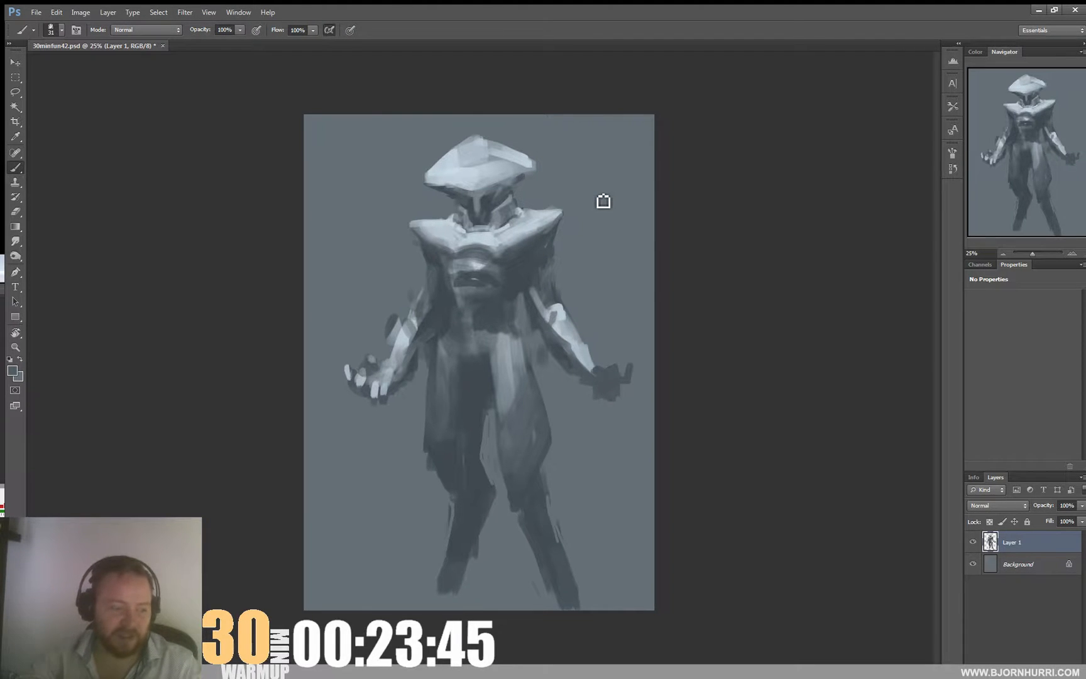
- Clean up the hat brim's lower edge and tip on the viewer's right with sampled dark and light greys
alt+click(517, 175)
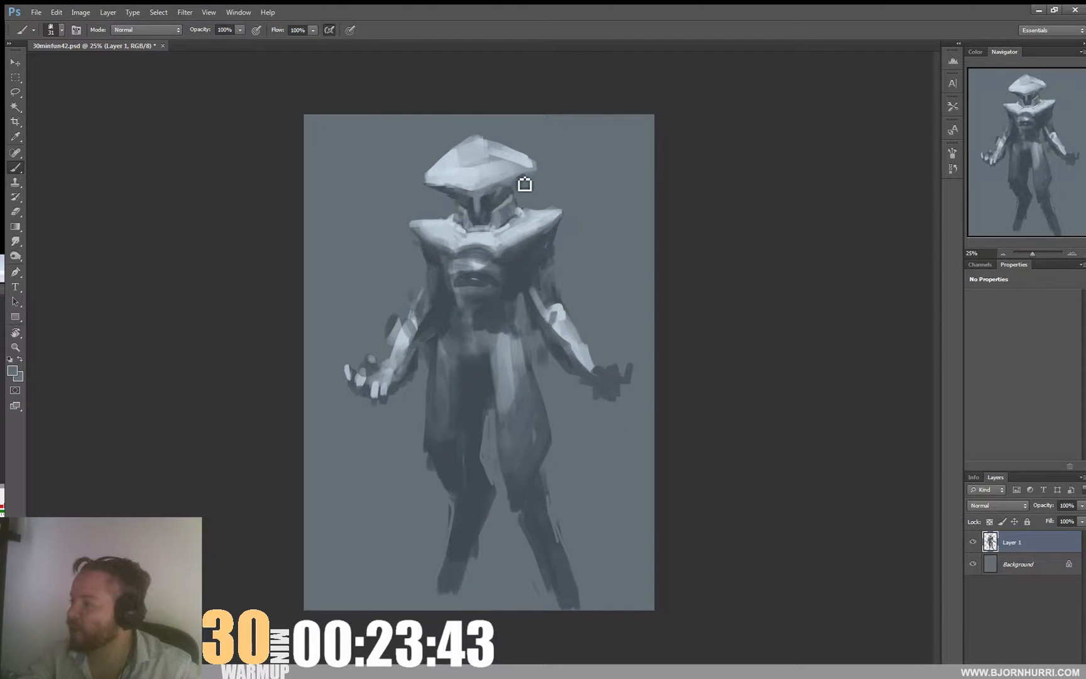
alt+click(516, 180)
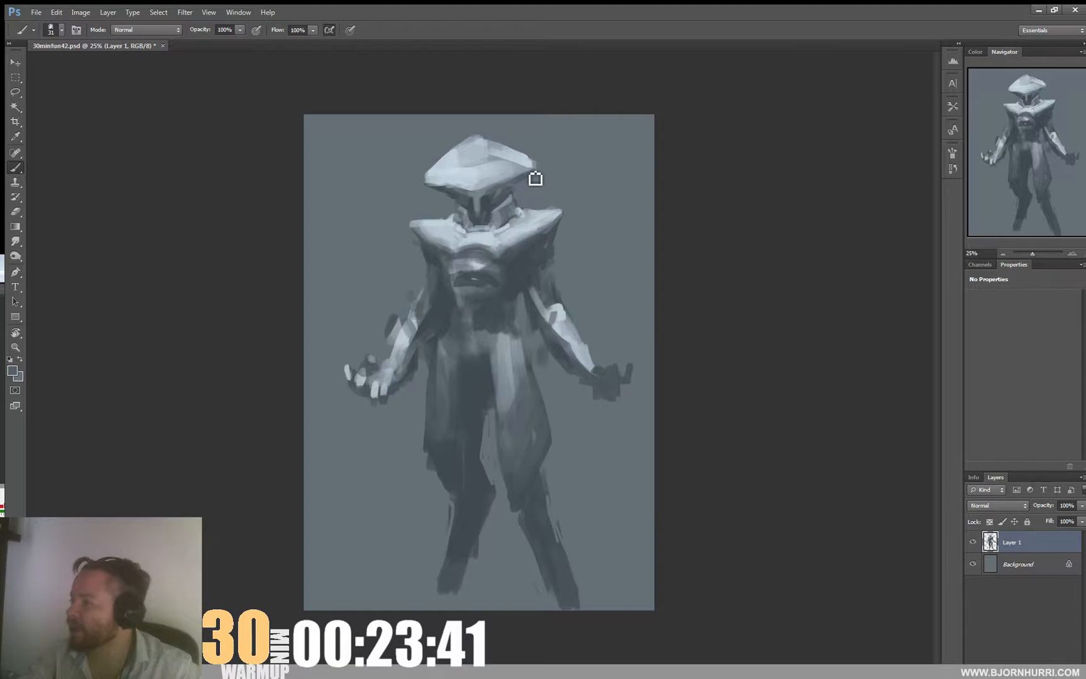
alt+click(464, 187)
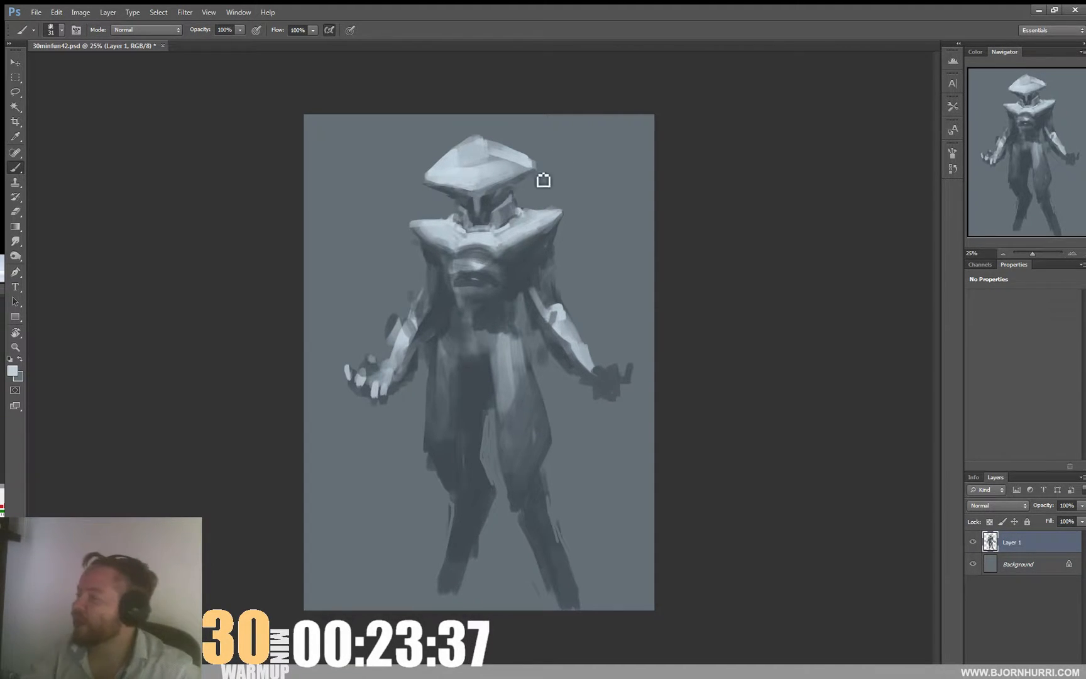
- Refine the face guard's cheek planes and its join with the collar using sampled dark, mid and pale greys
alt+click(497, 213)
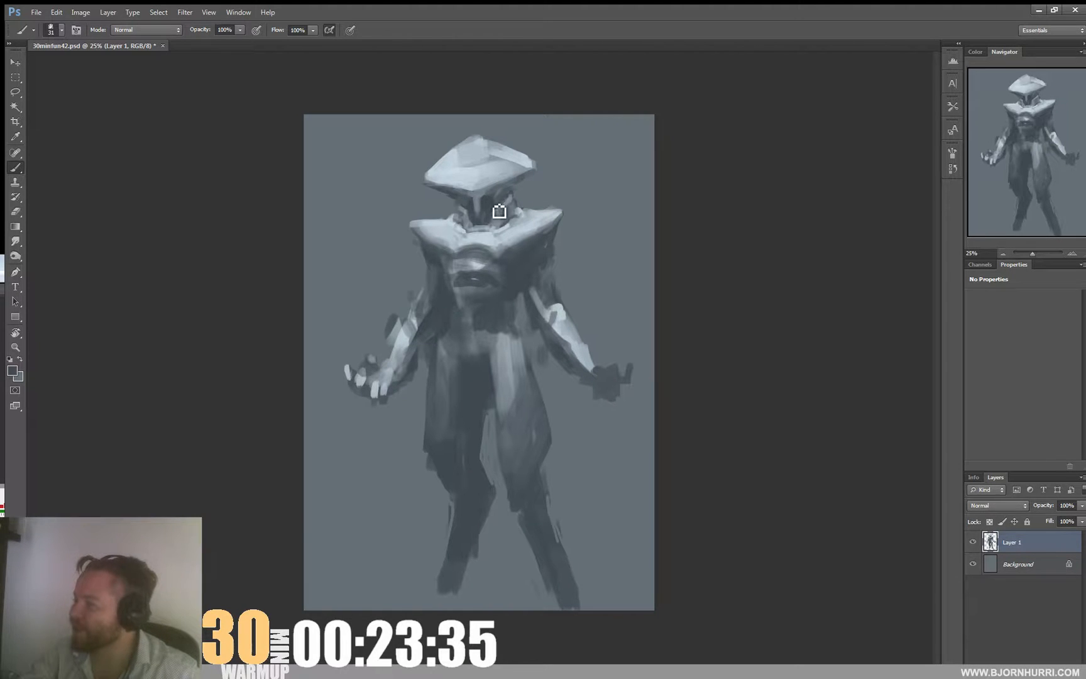
drag(498, 213, 467, 211)
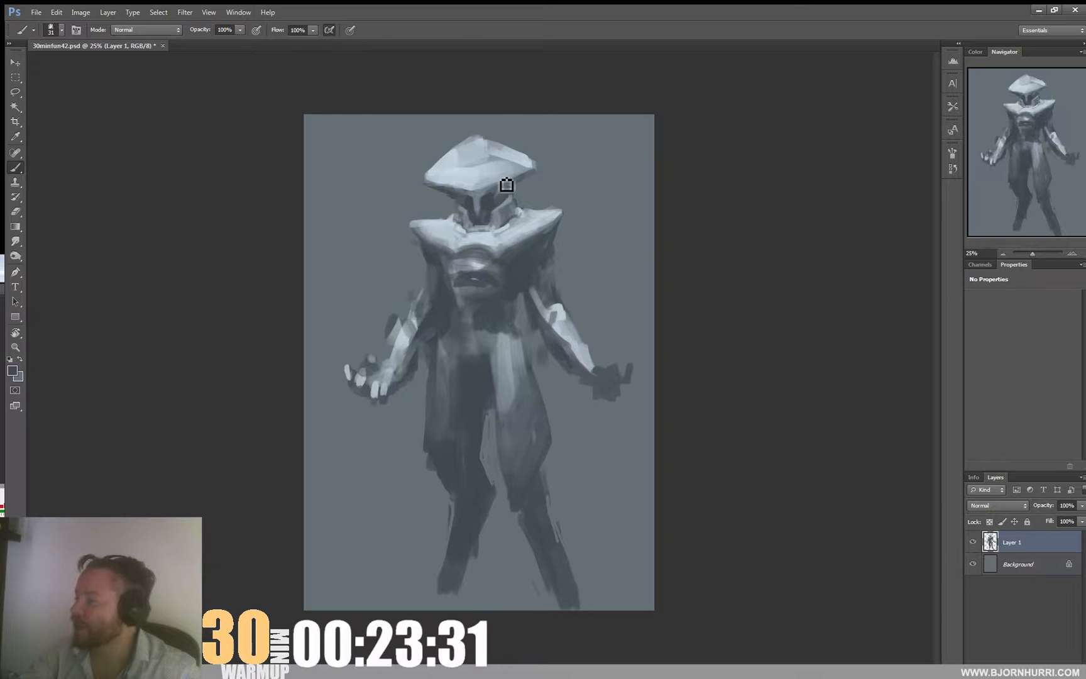
mouse_move(510, 211)
mouse_down()
mouse_move(504, 218)
mouse_move(523, 218)
mouse_move(504, 223)
mouse_move(520, 223)
mouse_up()
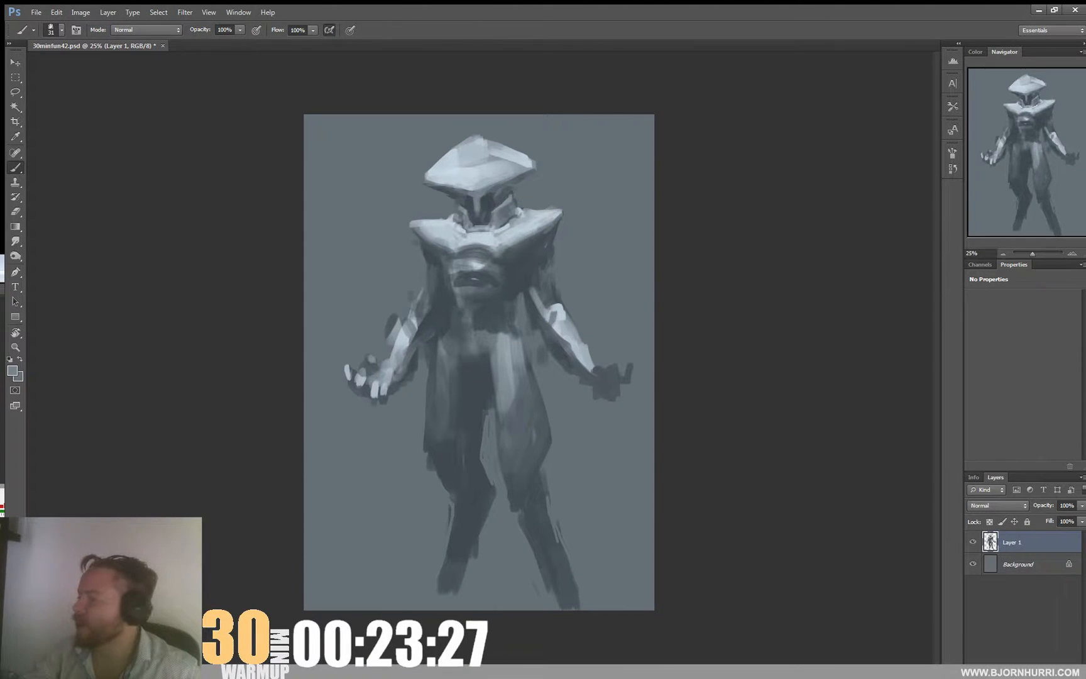
alt+click(512, 225)
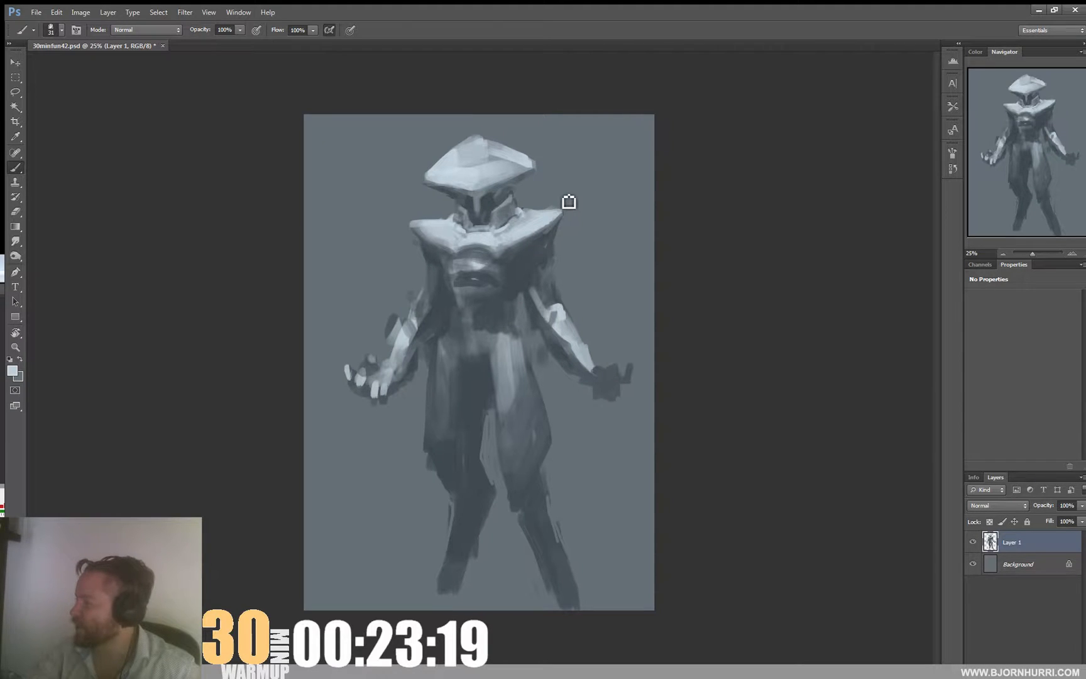
- Enlarge the brush and paint a long mid-grey cloth strip hanging from the collar on each side of the torso
key(space)
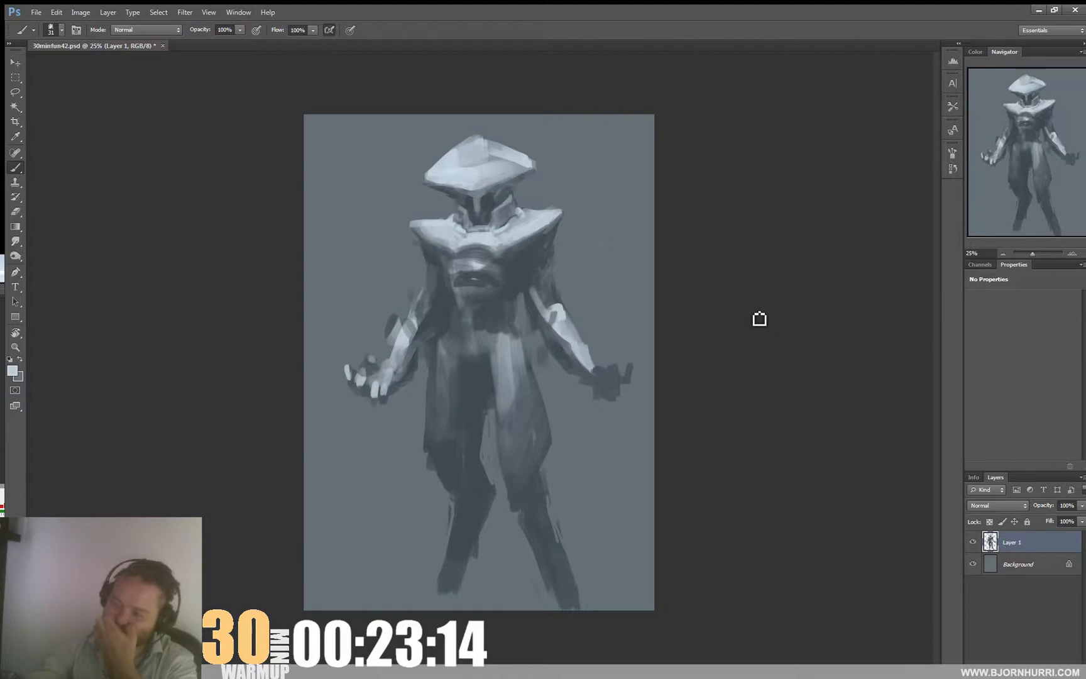
key(space)
right_click(525, 308)
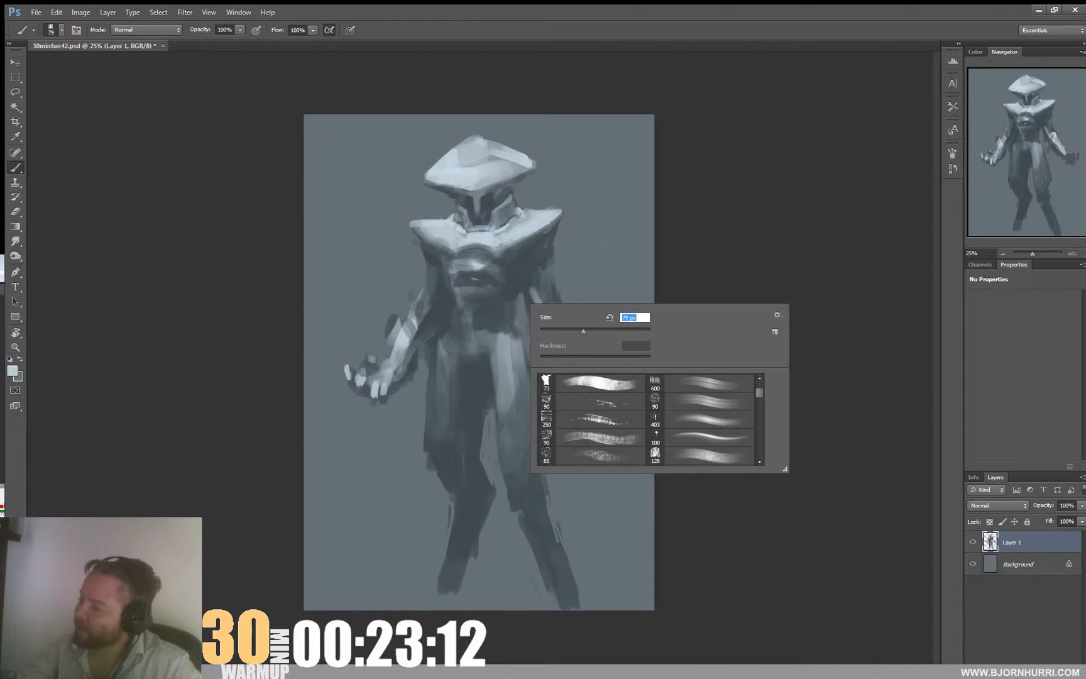
key(Return)
mouse_move(516, 279)
mouse_down()
mouse_move(518, 321)
mouse_move(513, 271)
mouse_move(523, 368)
mouse_move(514, 266)
mouse_up()
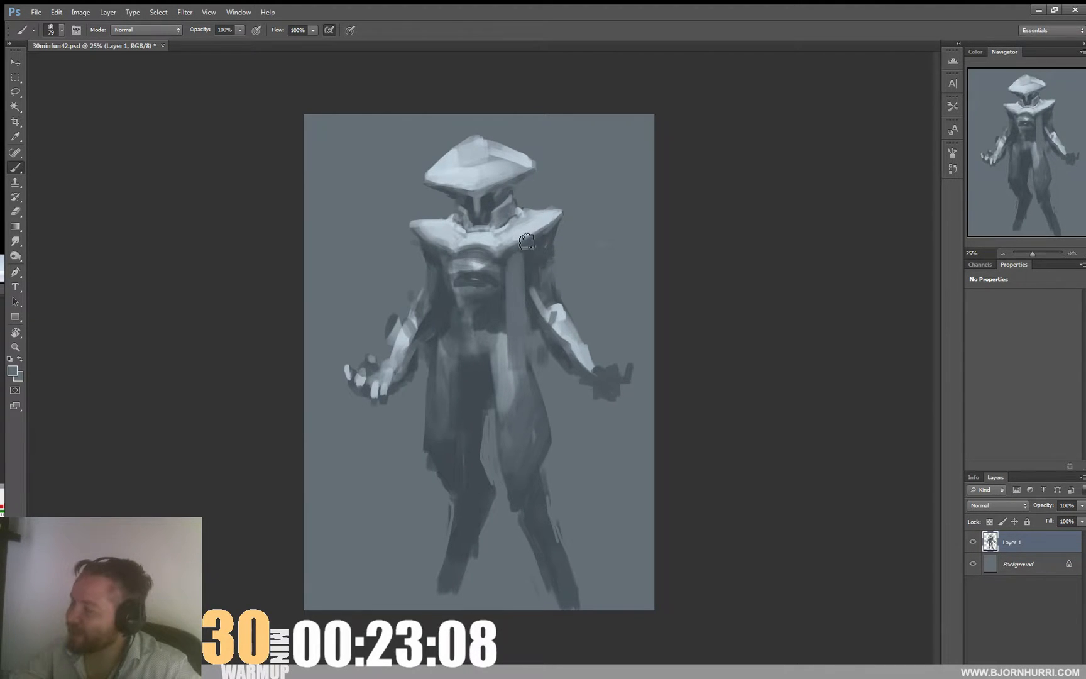
drag(437, 260, 450, 357)
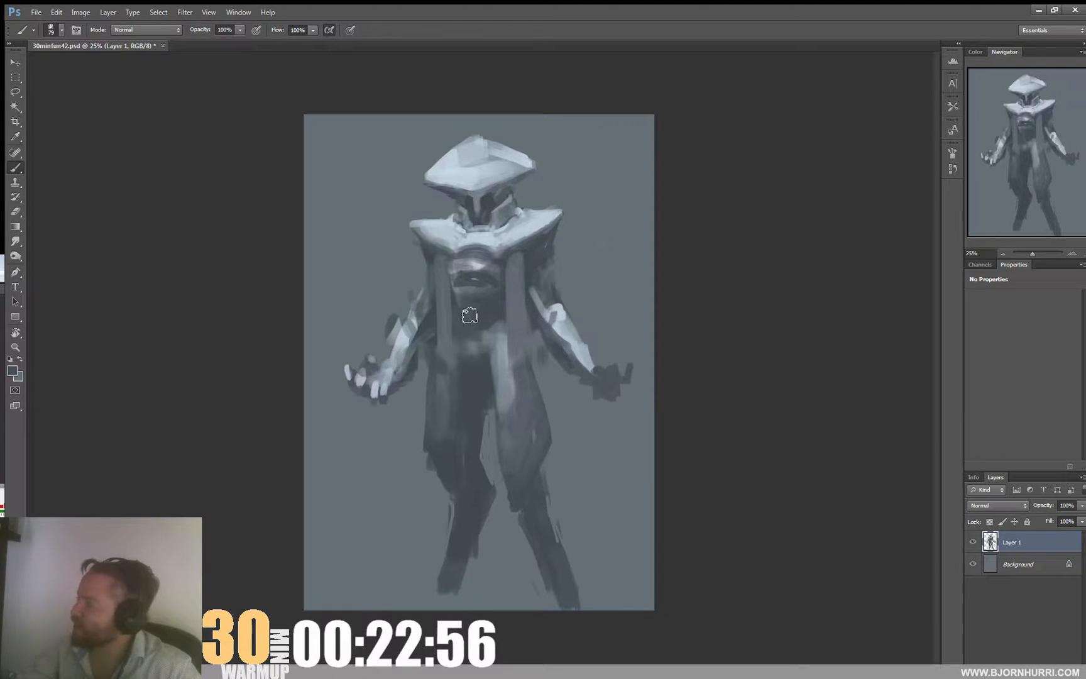
- Paint angled rib-like plates on the abdomen with a 40 px brush, then refine them with sampled grey at 24 px
right_click(494, 319)
text(40)
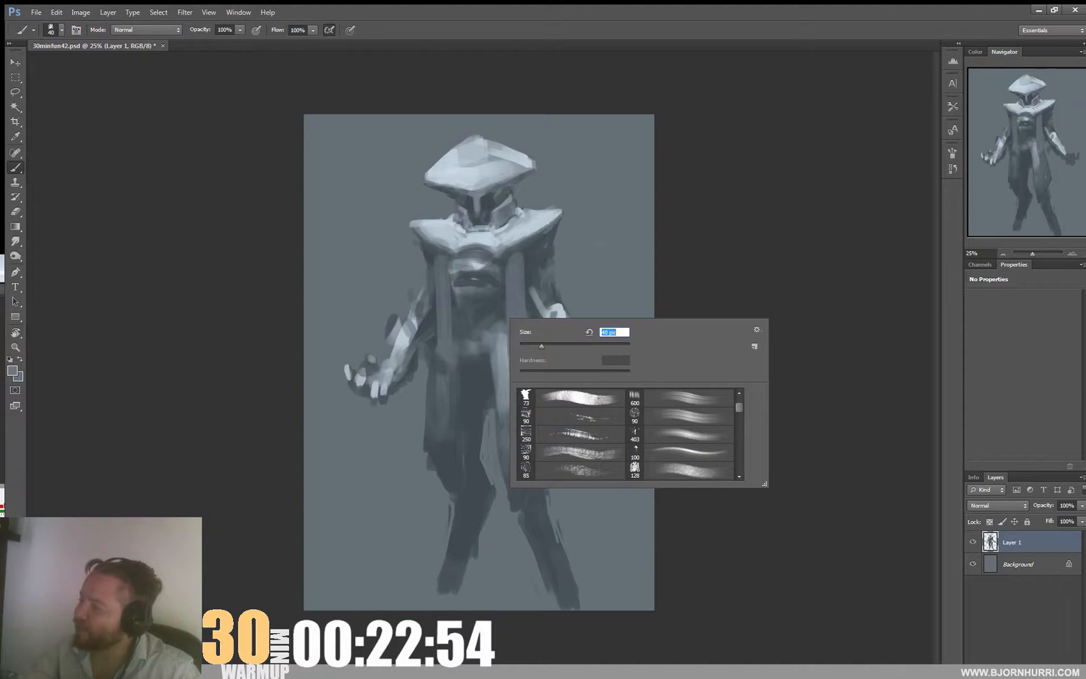
key(Return)
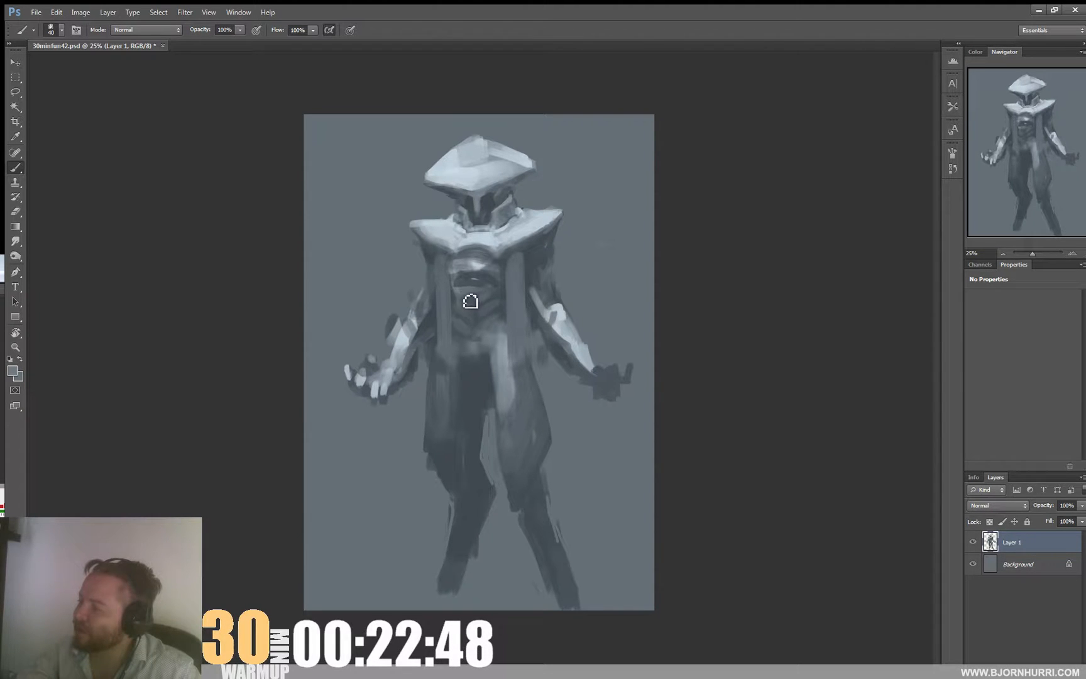
right_click(506, 288)
key(Return)
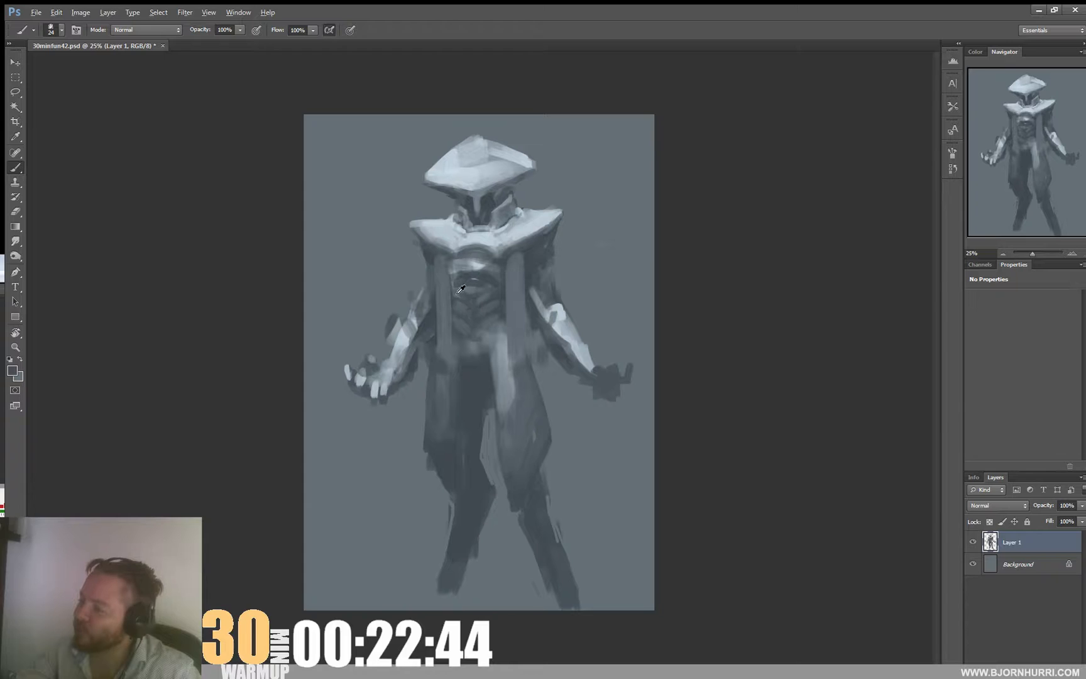
alt+click(458, 292)
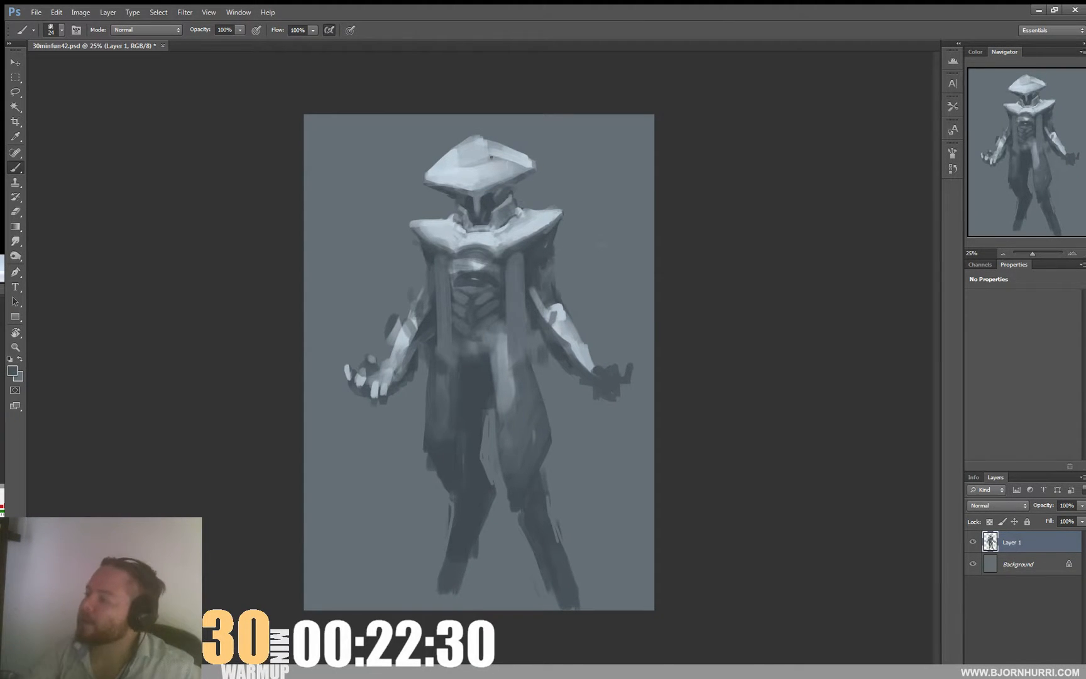
- Set the brush to 61 px and smooth the hat's crown into a broad light plane with sampled pale grey
right_click(641, 247)
click(531, 184)
alt+click(468, 158)
mouse_move(475, 154)
mouse_down()
mouse_move(473, 171)
mouse_move(457, 174)
mouse_move(475, 143)
mouse_move(495, 162)
mouse_move(485, 174)
mouse_up()
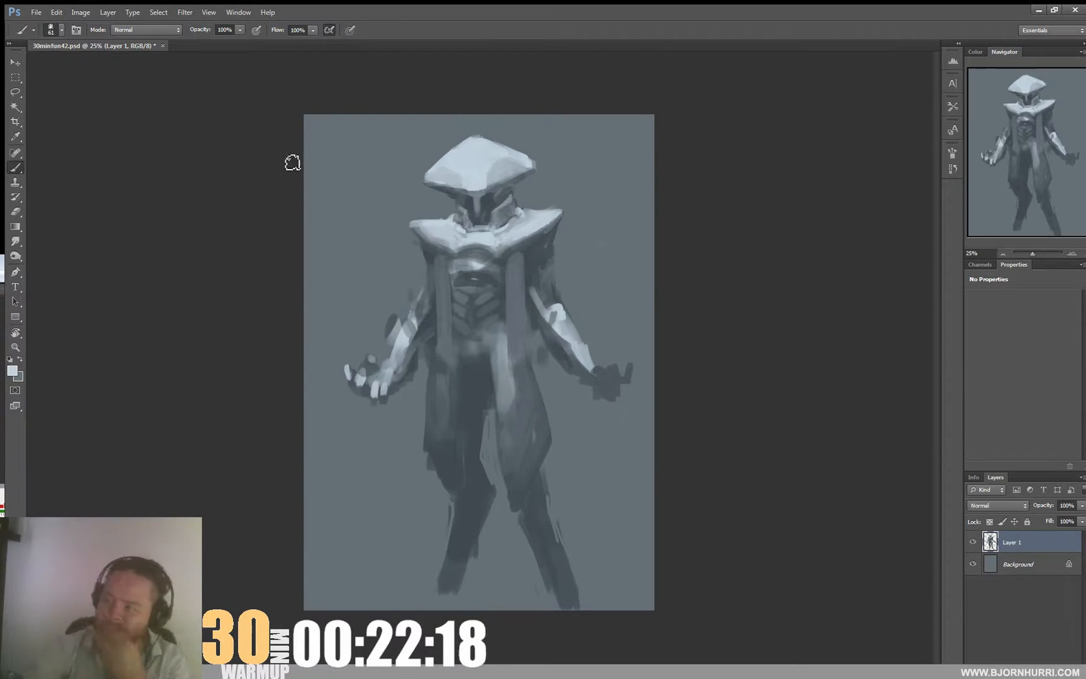
- Flip the canvas horizontally
click(80, 12)
mouse_move(122, 116)
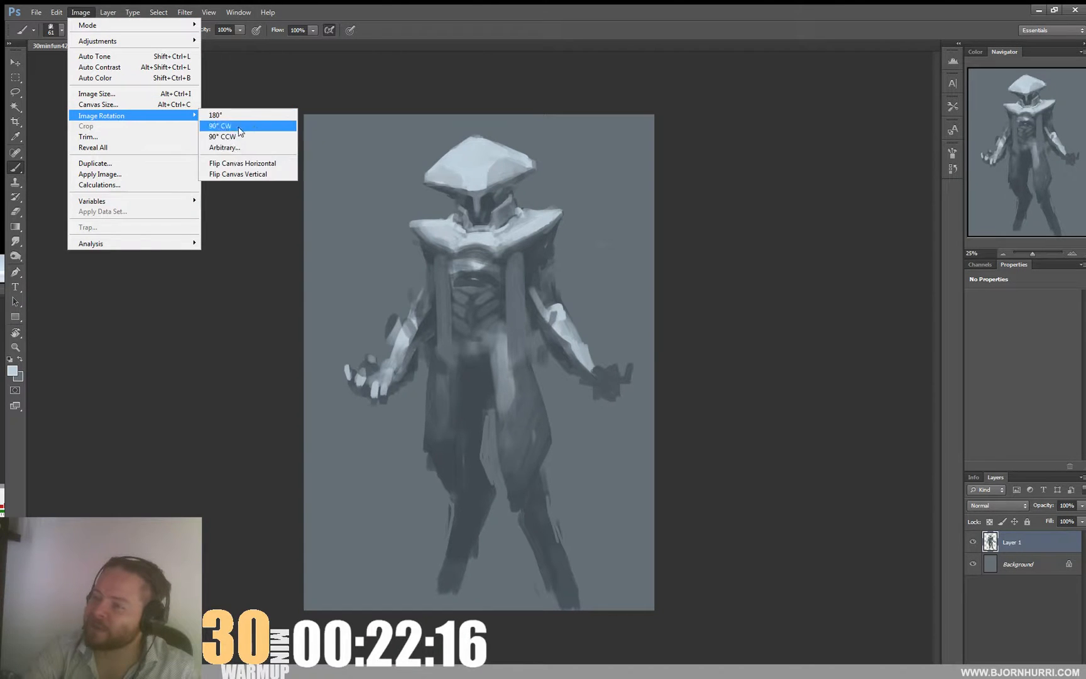
click(249, 162)
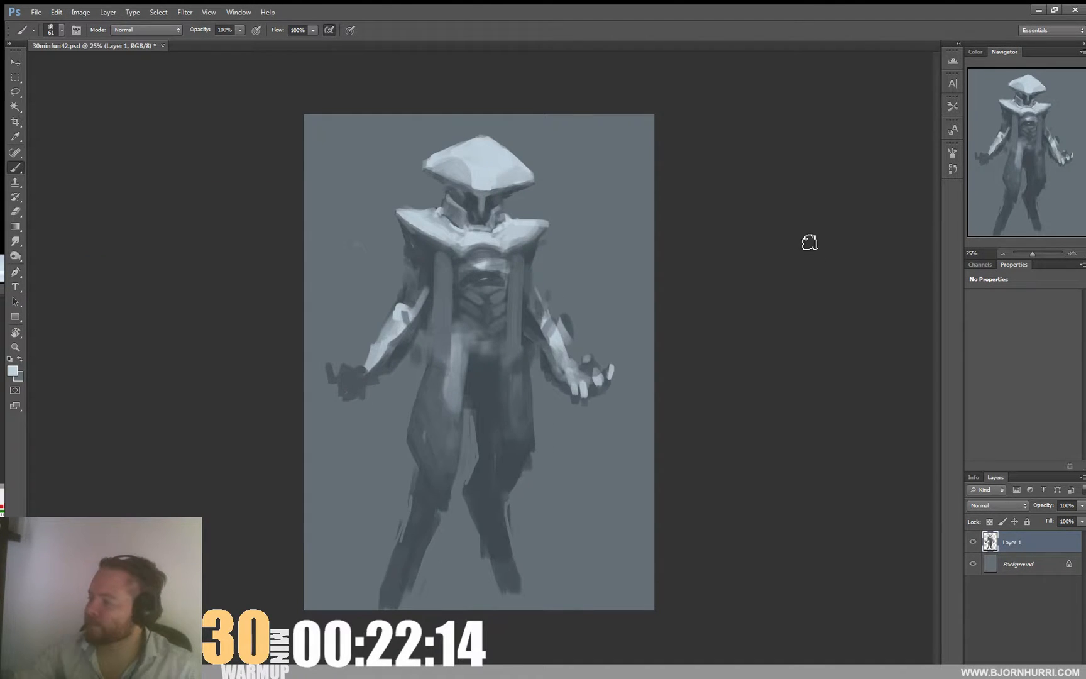
- Sample a dark grey, add a new layer and fill out the coat's outer sides below both collar tips
alt+click(413, 262)
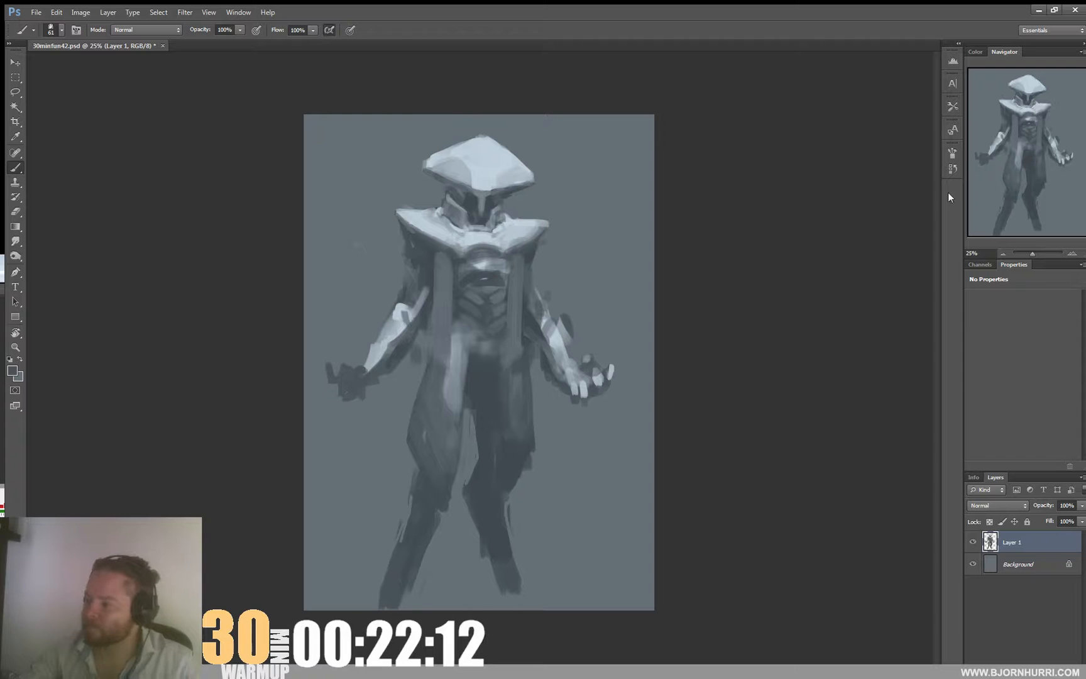
key(ctrl+shift+alt+n)
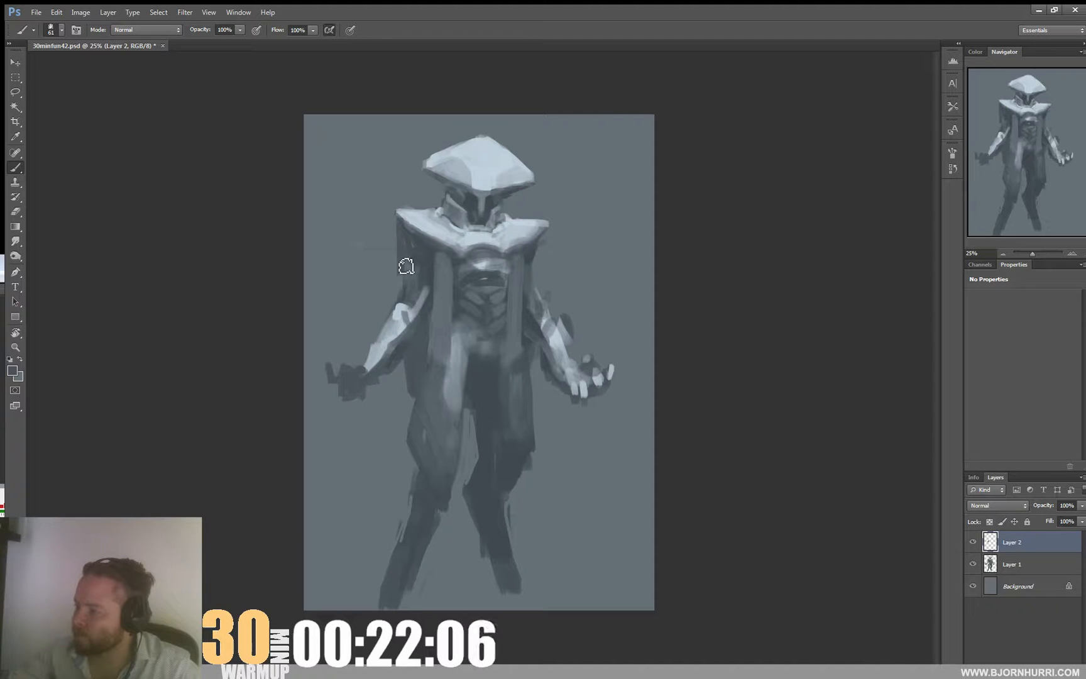
drag(541, 244, 543, 293)
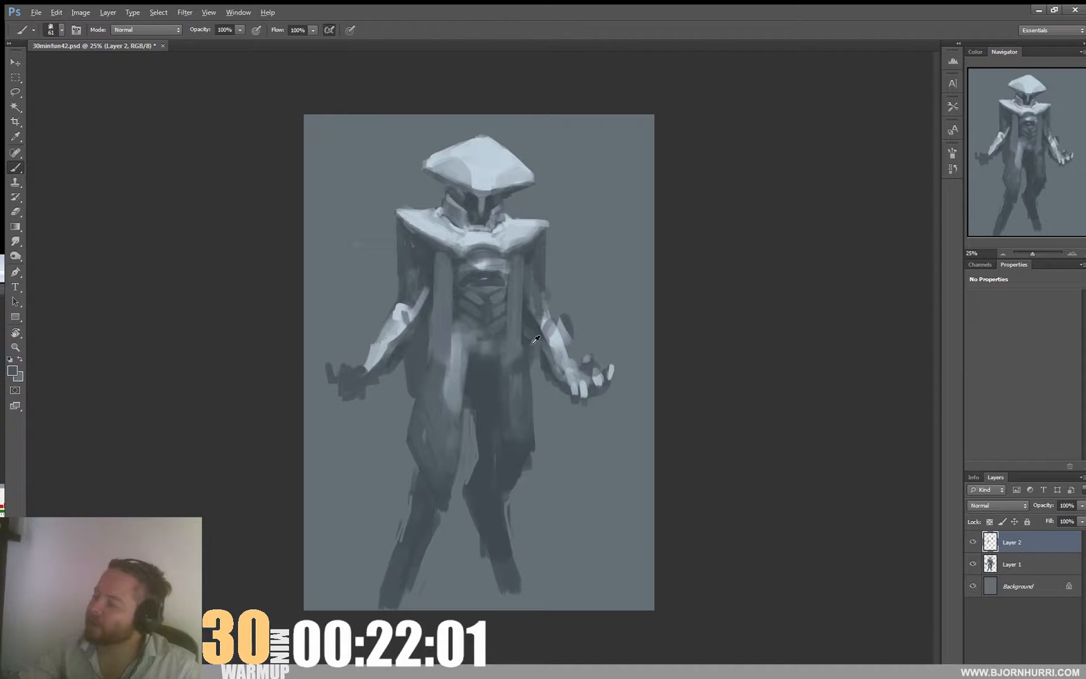
mouse_move(536, 351)
mouse_down()
mouse_move(539, 404)
mouse_move(541, 365)
mouse_up()
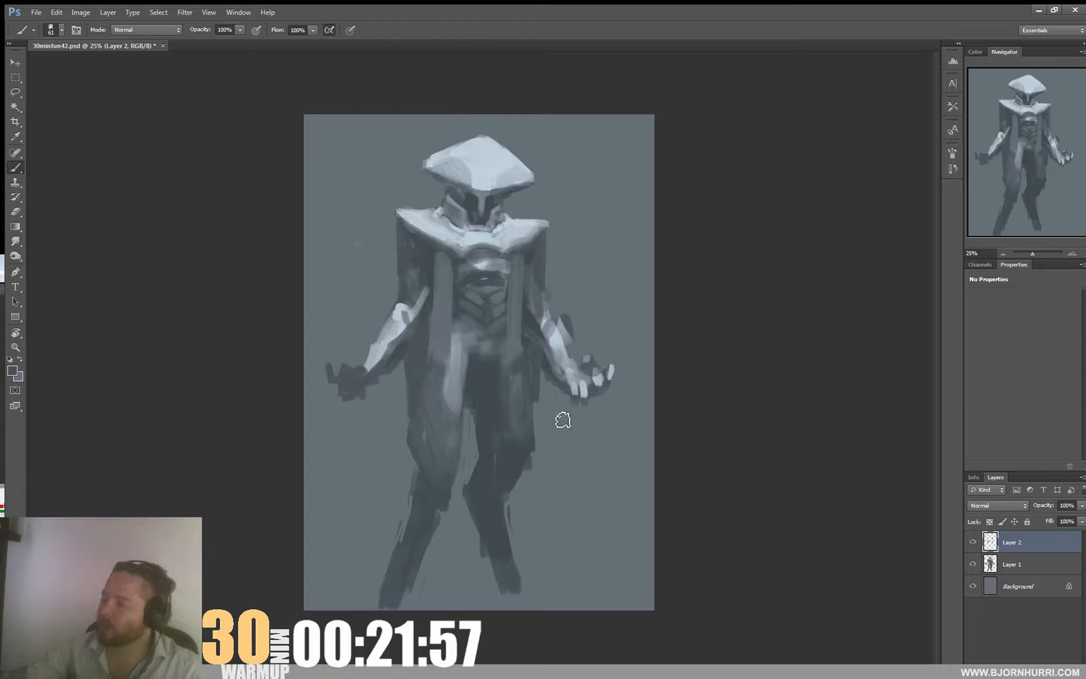
- Extend the coat with dark hanging strips beside the leg on the viewer's right and between the legs
drag(537, 402, 543, 522)
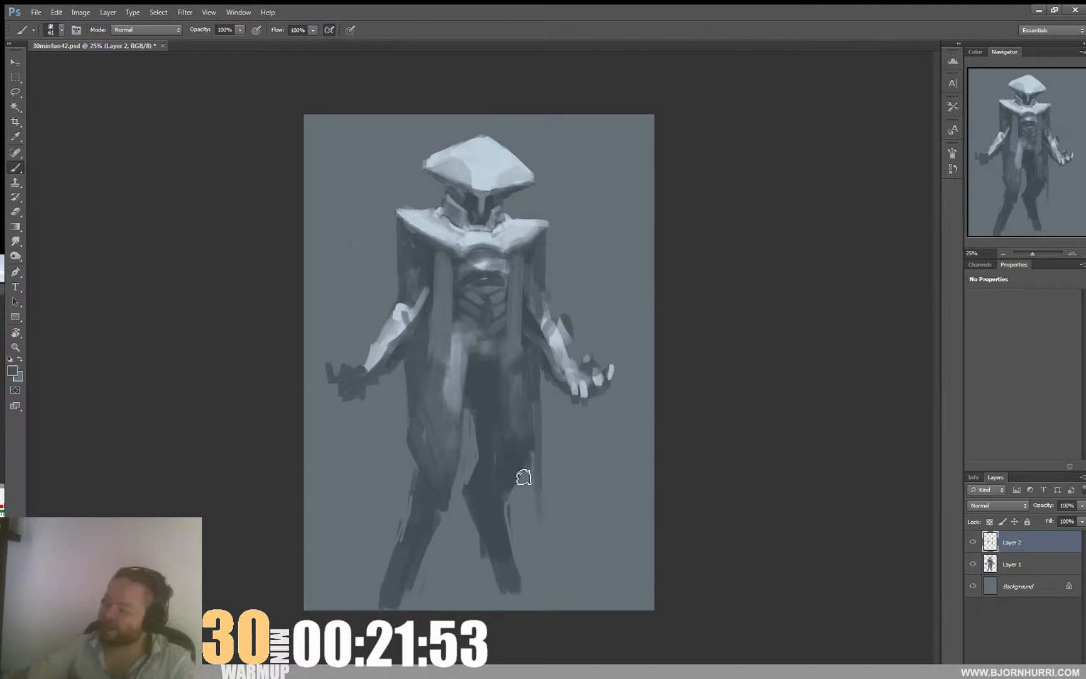
drag(541, 496, 538, 522)
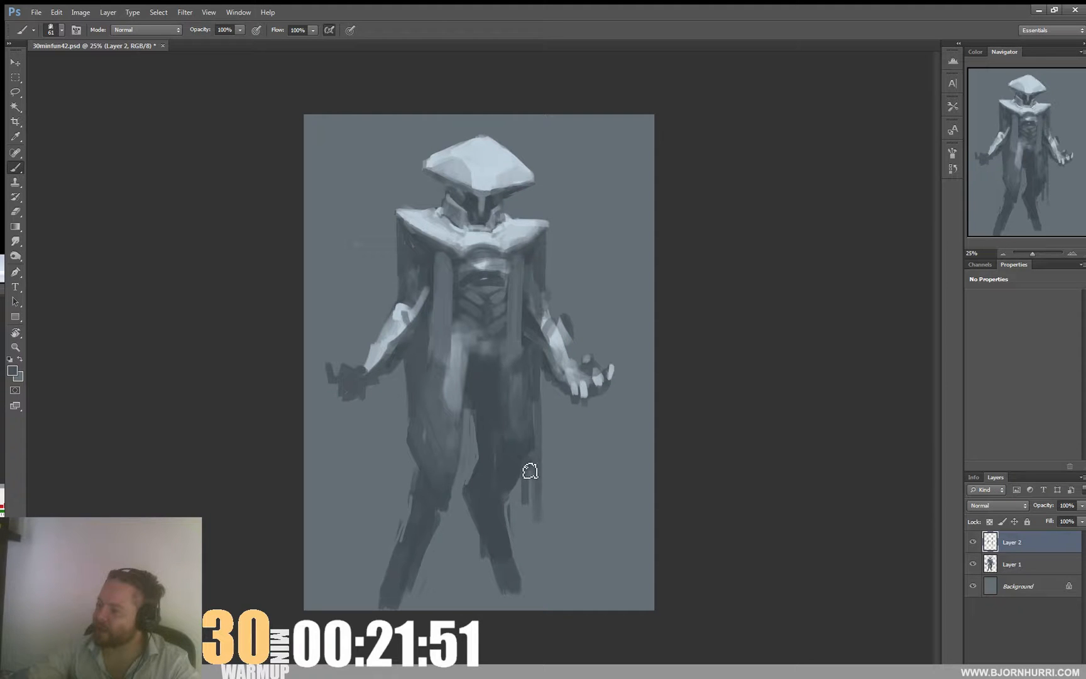
drag(474, 417, 480, 453)
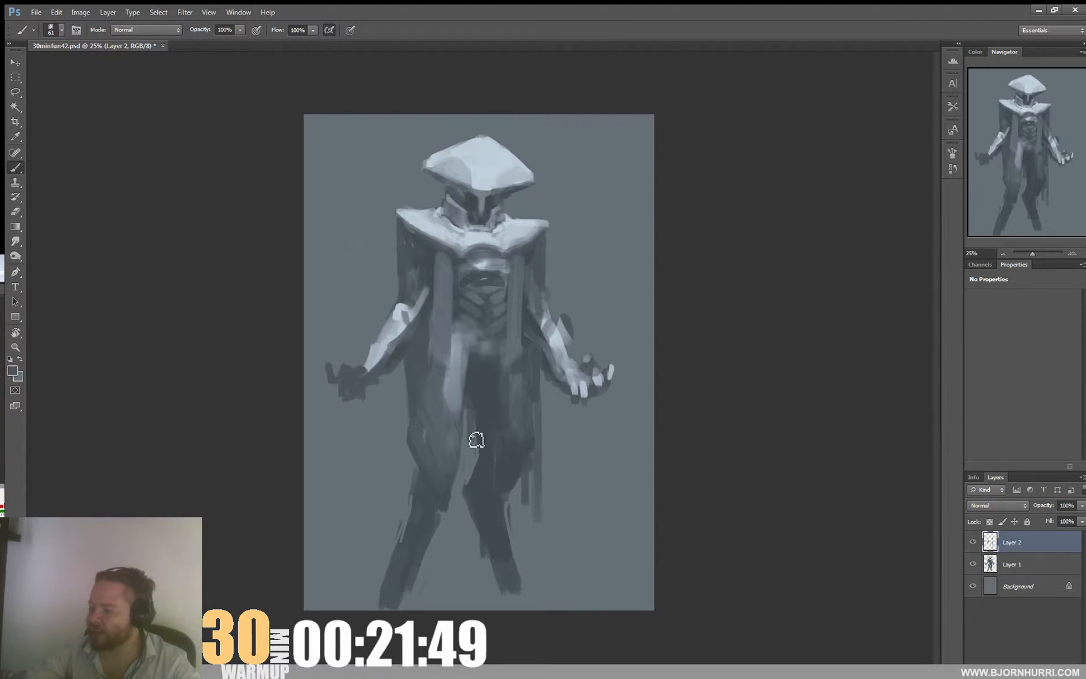
- Refine the dark and light shapes of the lower abdomen with small brush strokes, setting the brush to 38, 14 and 22 px
right_click(492, 358)
text(38)
key(Return)
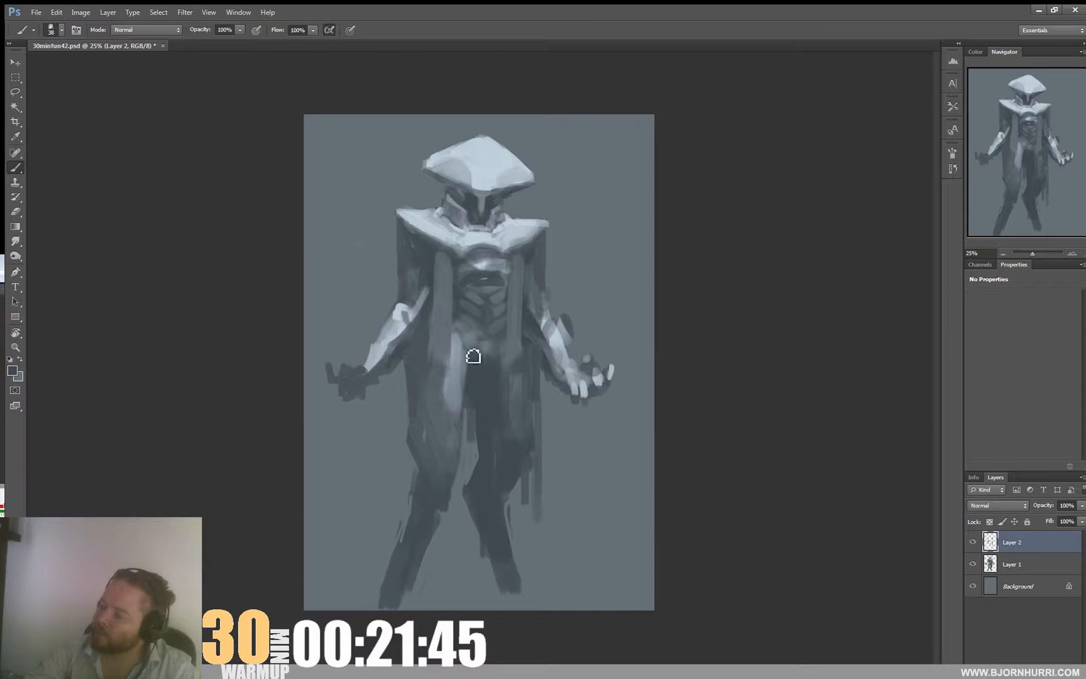
right_click(517, 368)
key(Return)
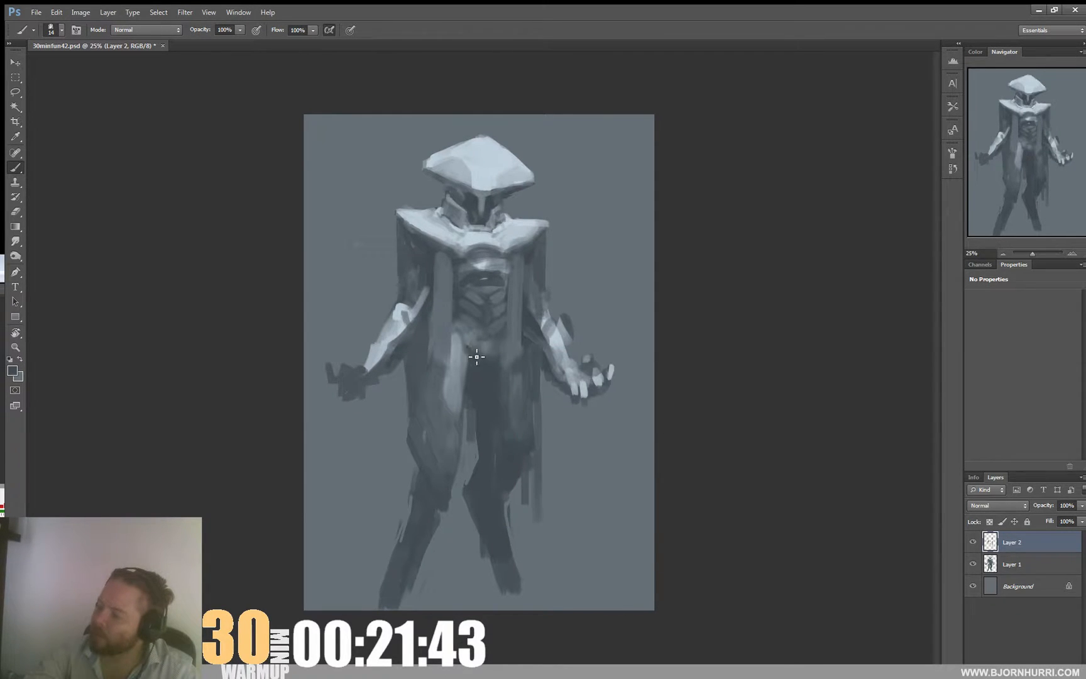
right_click(492, 368)
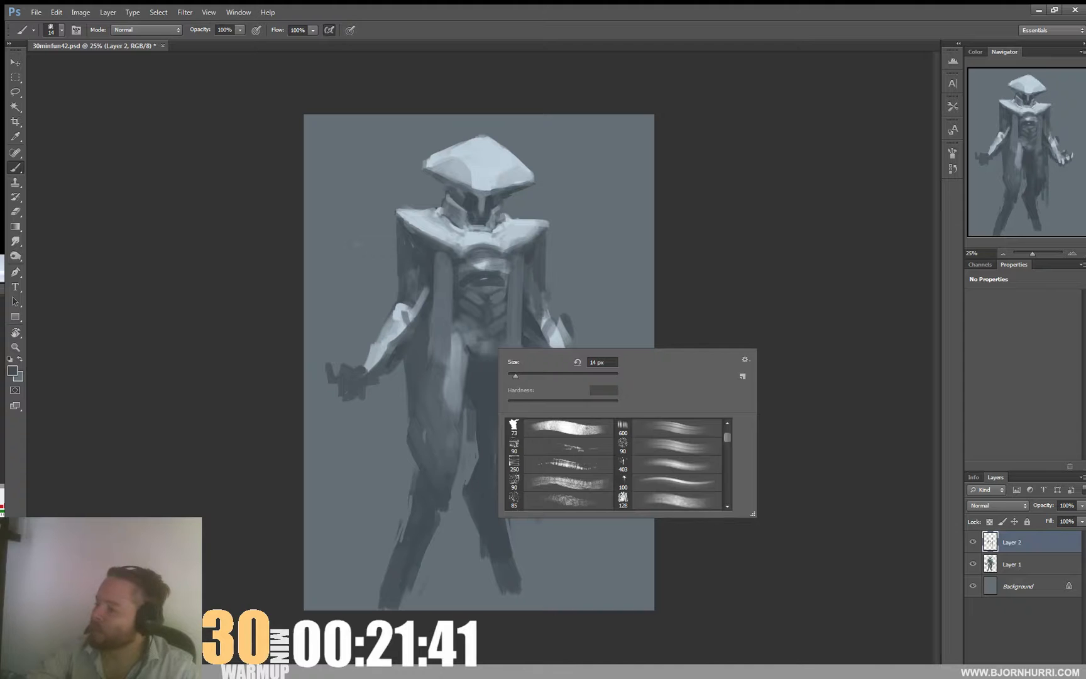
text(22)
key(Return)
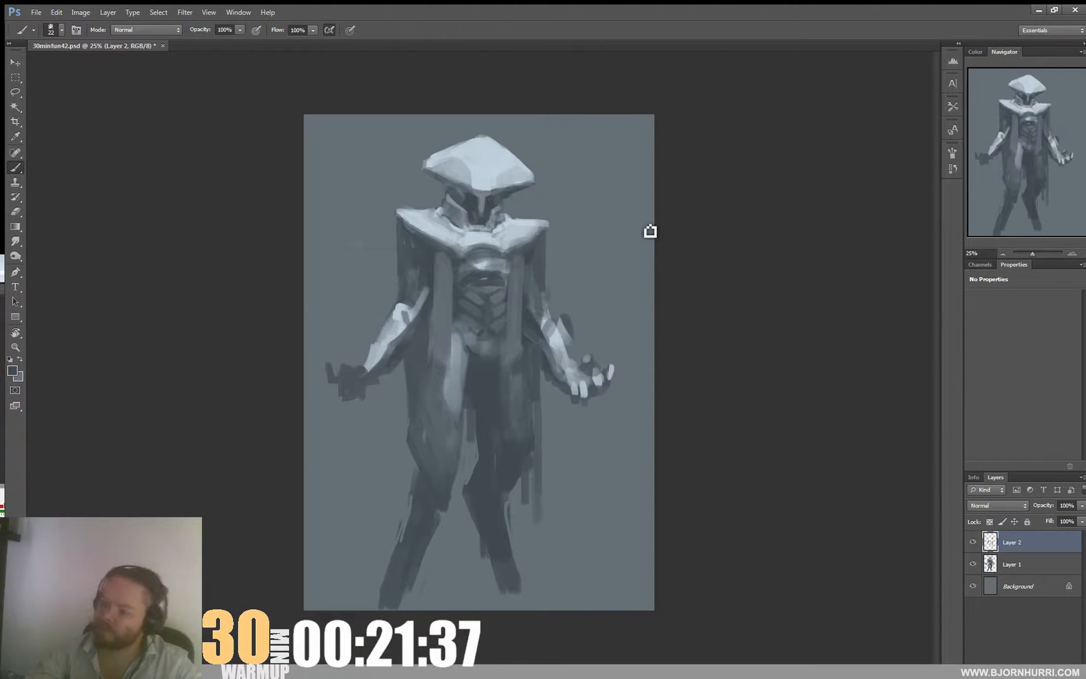
- Add a new layer and paint a thin pale strip hanging from the waist between the legs, using sampled greys
key(ctrl+shift+alt+n)
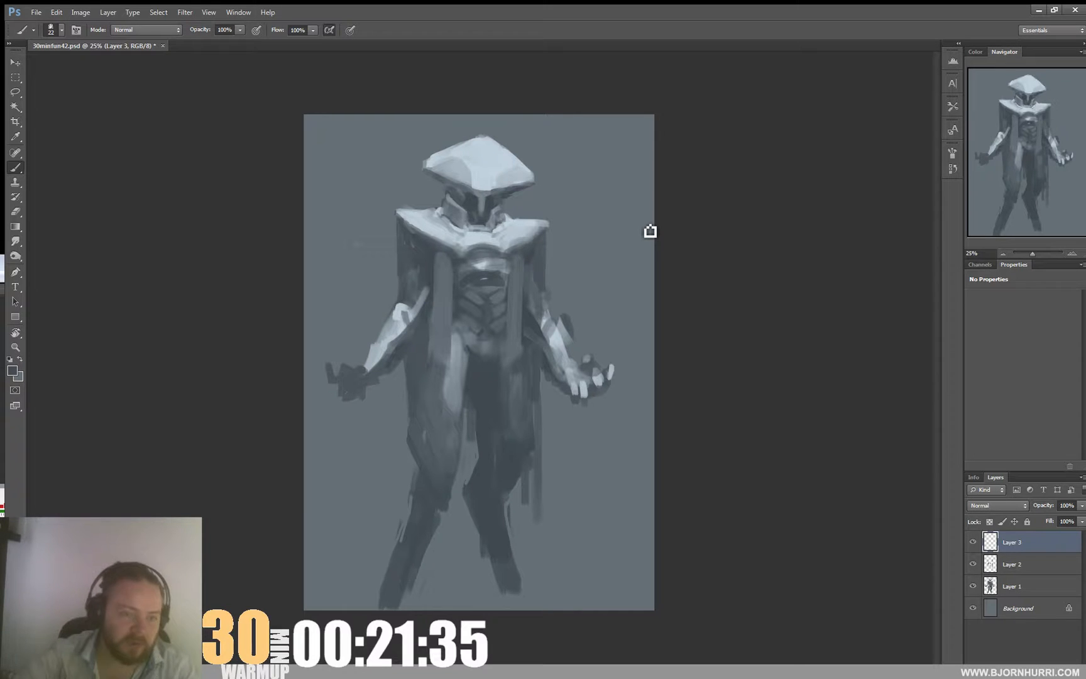
right_click(506, 352)
alt+click(464, 349)
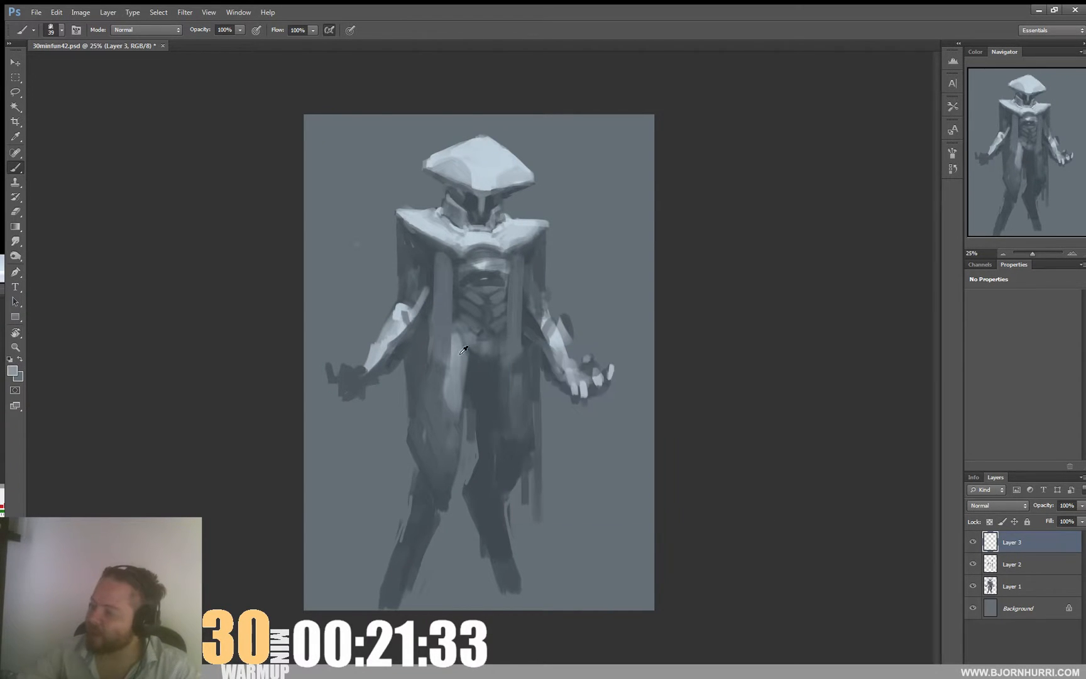
drag(475, 349, 472, 395)
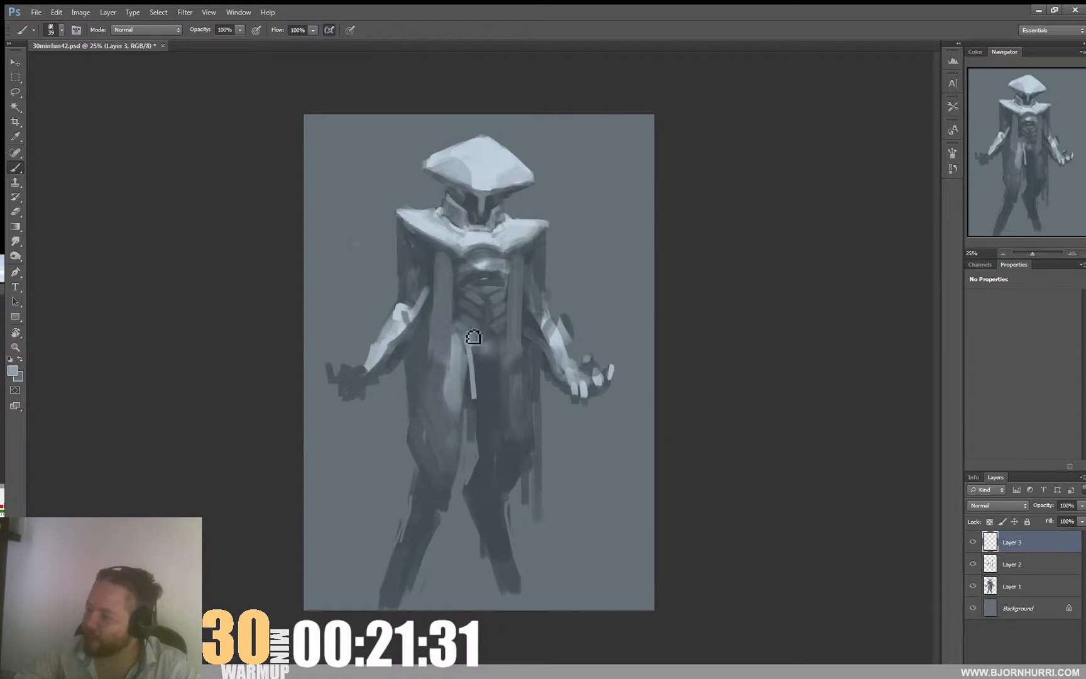
alt+click(470, 321)
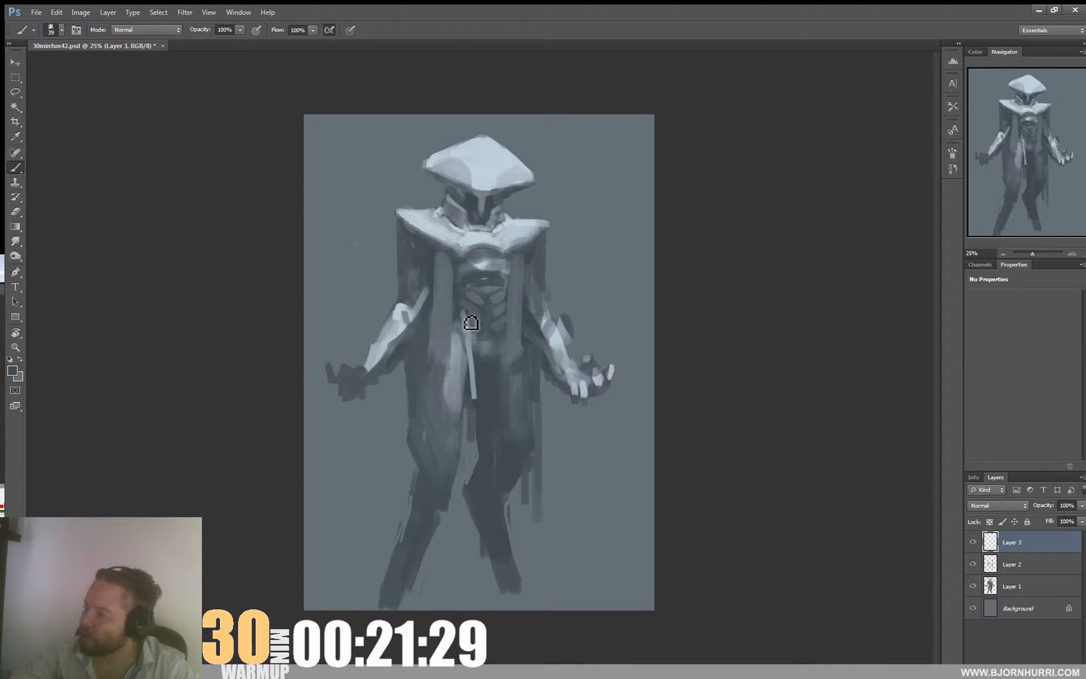
alt+click(472, 328)
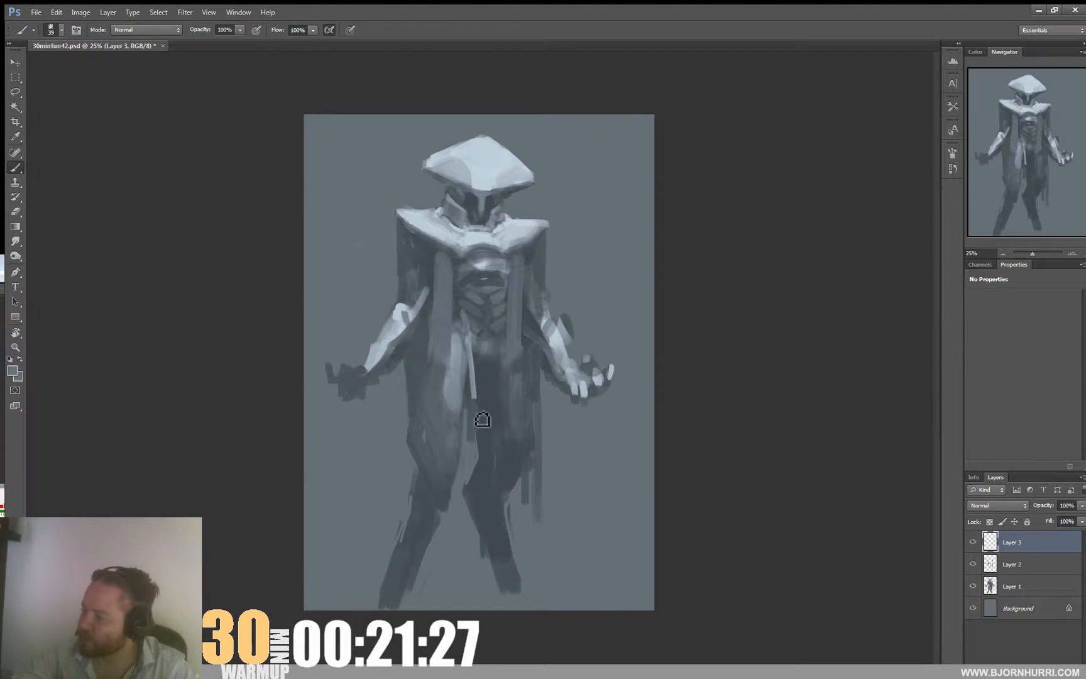
- Taper the pale hanging strip with the eraser, switching it to the 128 brush tip and setting its size to 20 px
key(e)
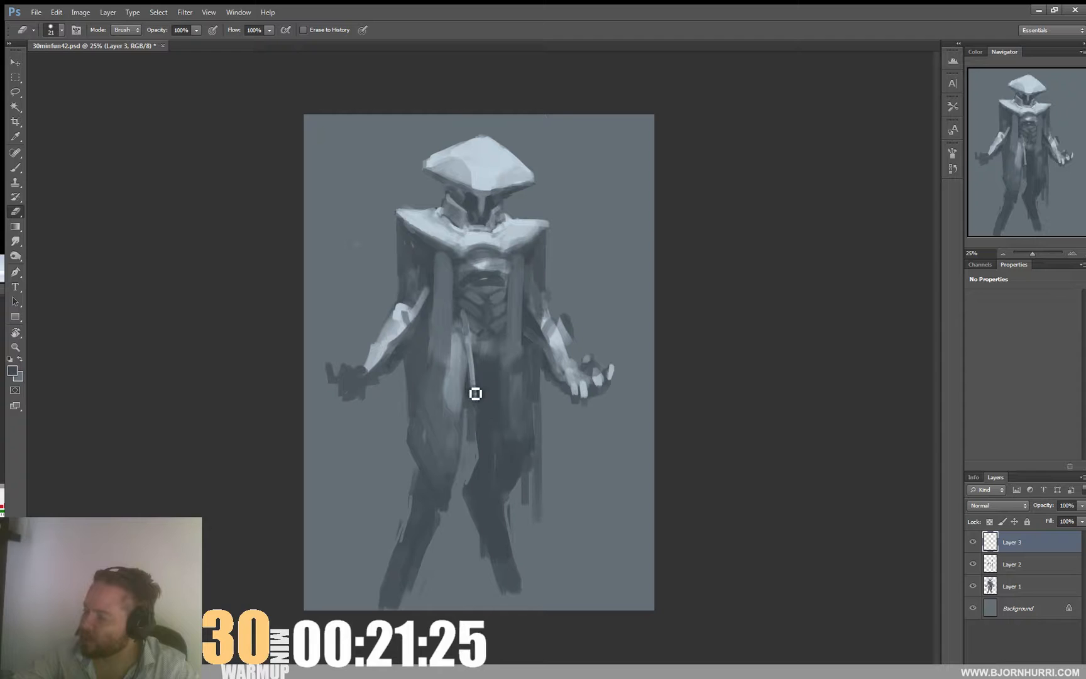
key(b)
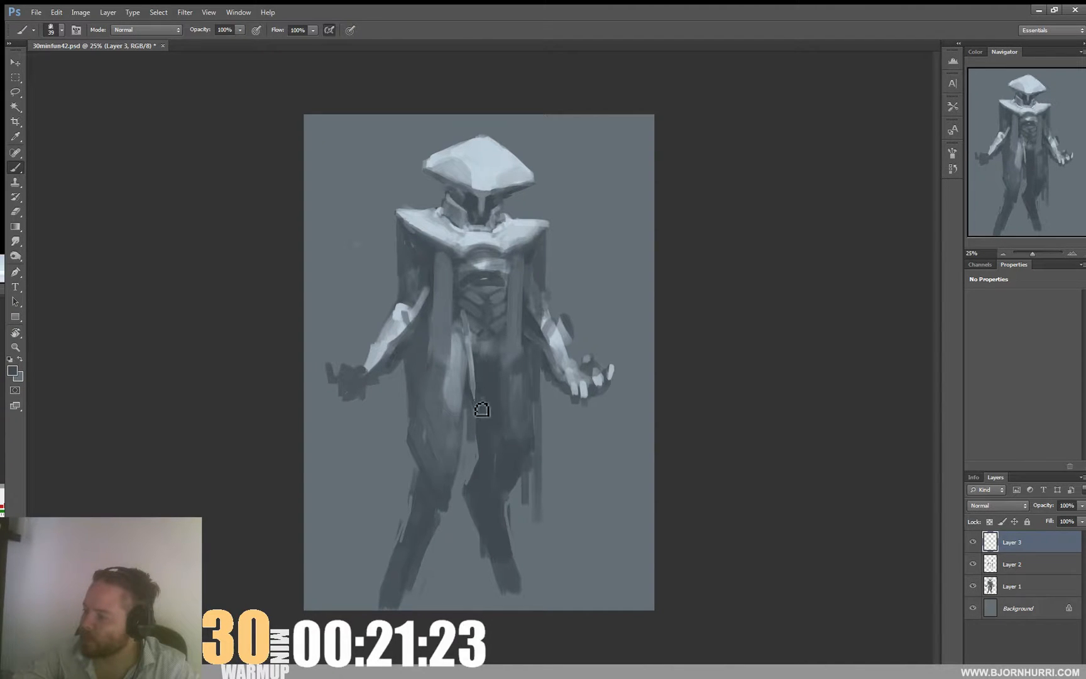
key(e)
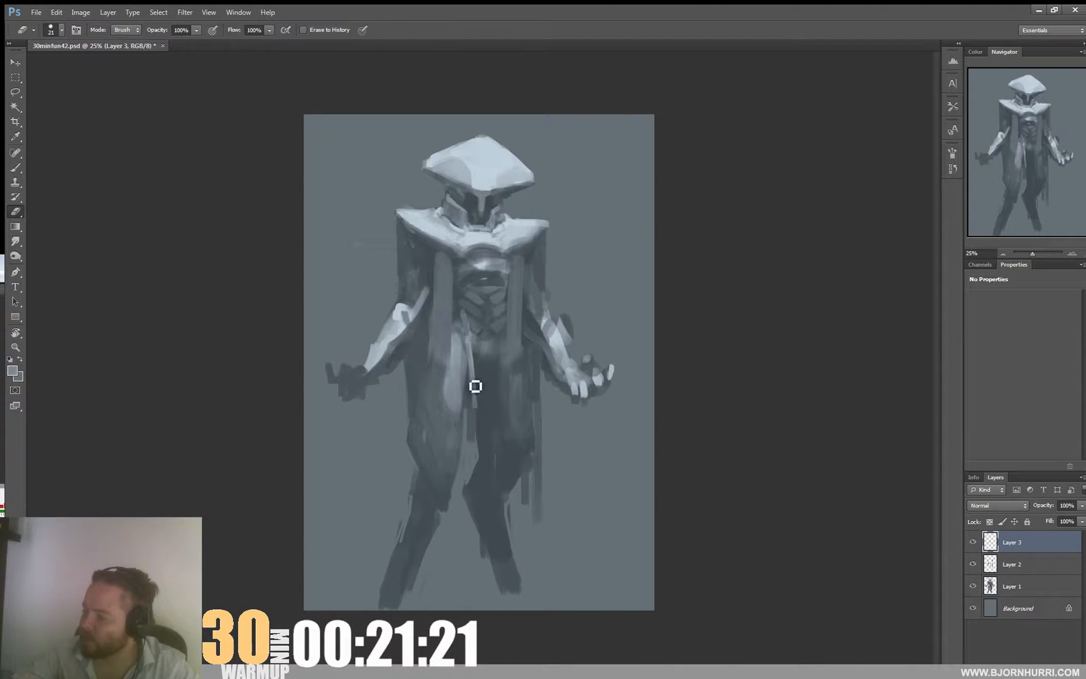
right_click(477, 385)
click(666, 515)
click(666, 532)
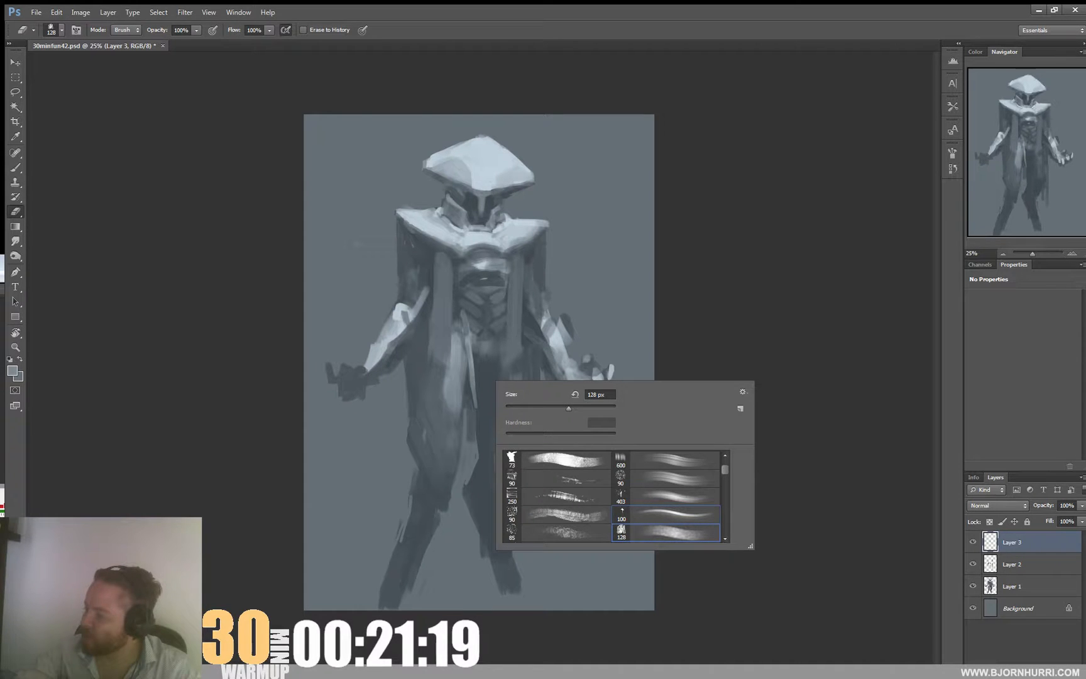
click(514, 408)
click(475, 396)
right_click(475, 377)
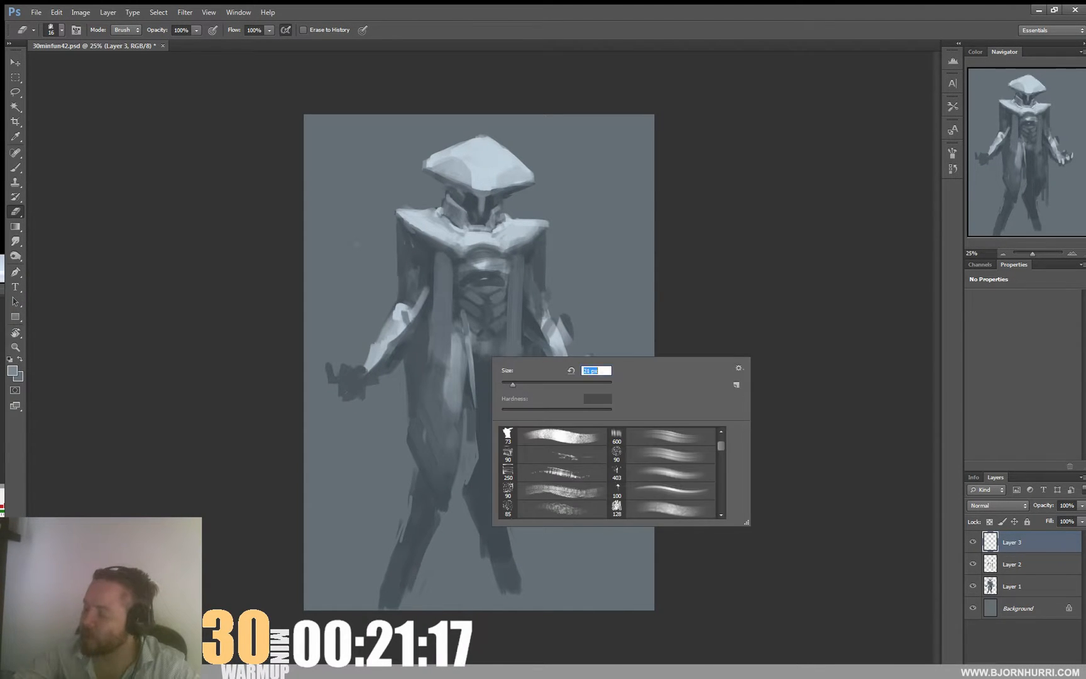
text(20)
key(Return)
- Set the brush to 22 px and add dark detail at the waist above the hanging strip
key(b)
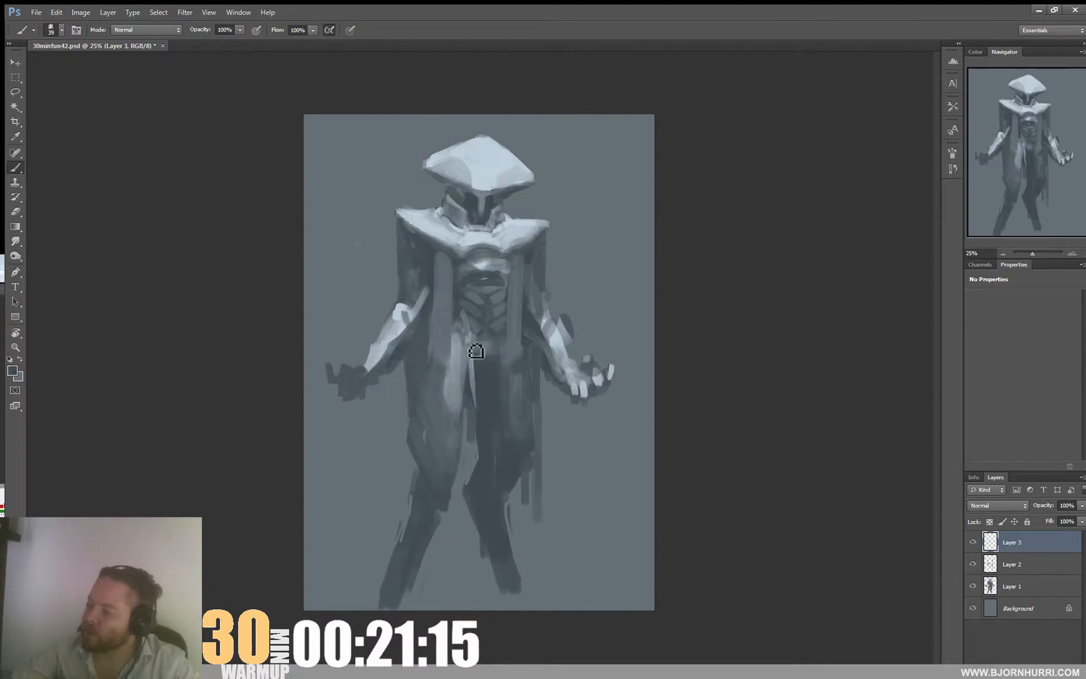
right_click(487, 342)
text(22)
key(Return)
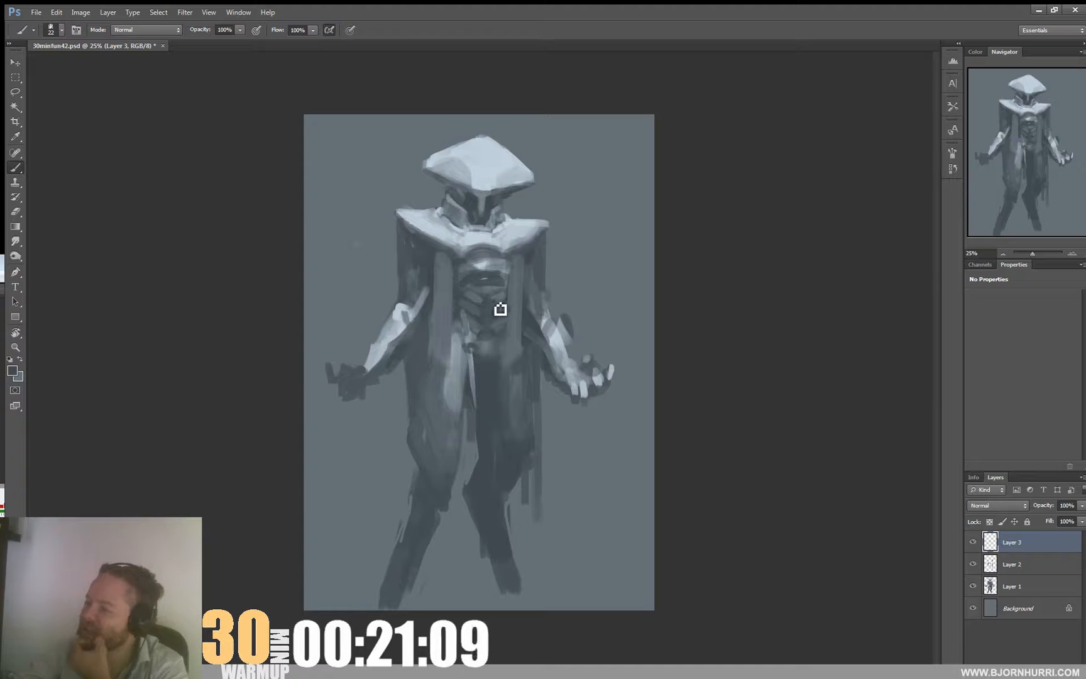
- Paint lighter grey rib shapes on the upper abdomen with a sampled tone, reducing the brush from 35 to 23 and 11 px
alt+click(498, 275)
right_click(498, 275)
click(553, 298)
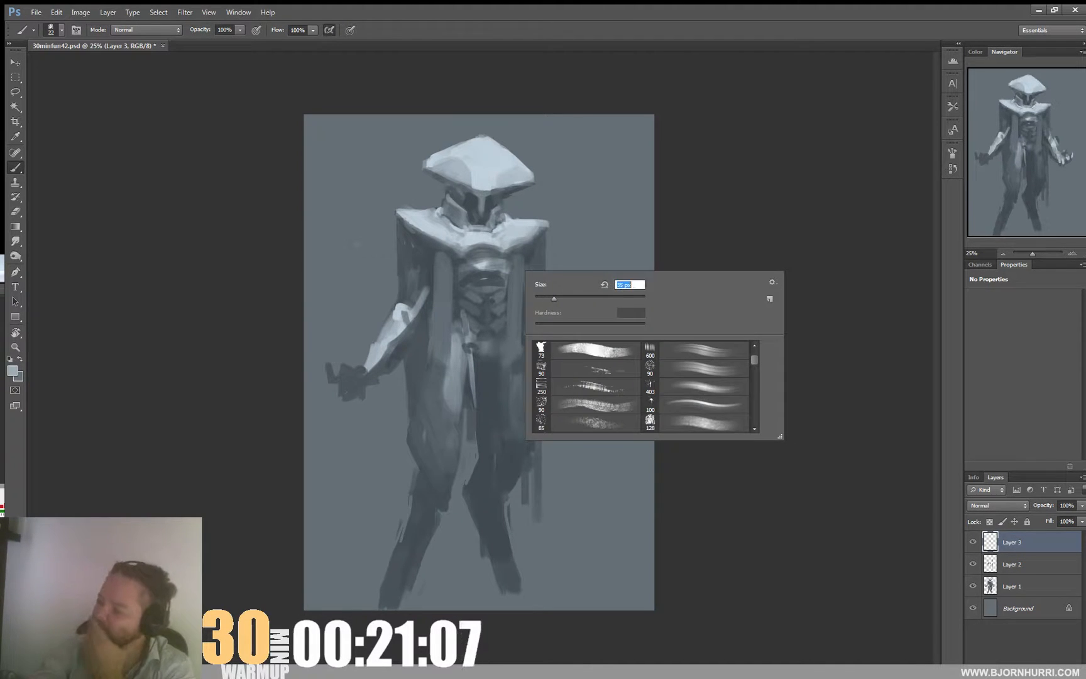
click(475, 297)
mouse_move(472, 295)
mouse_down()
mouse_move(481, 312)
mouse_move(486, 292)
mouse_up()
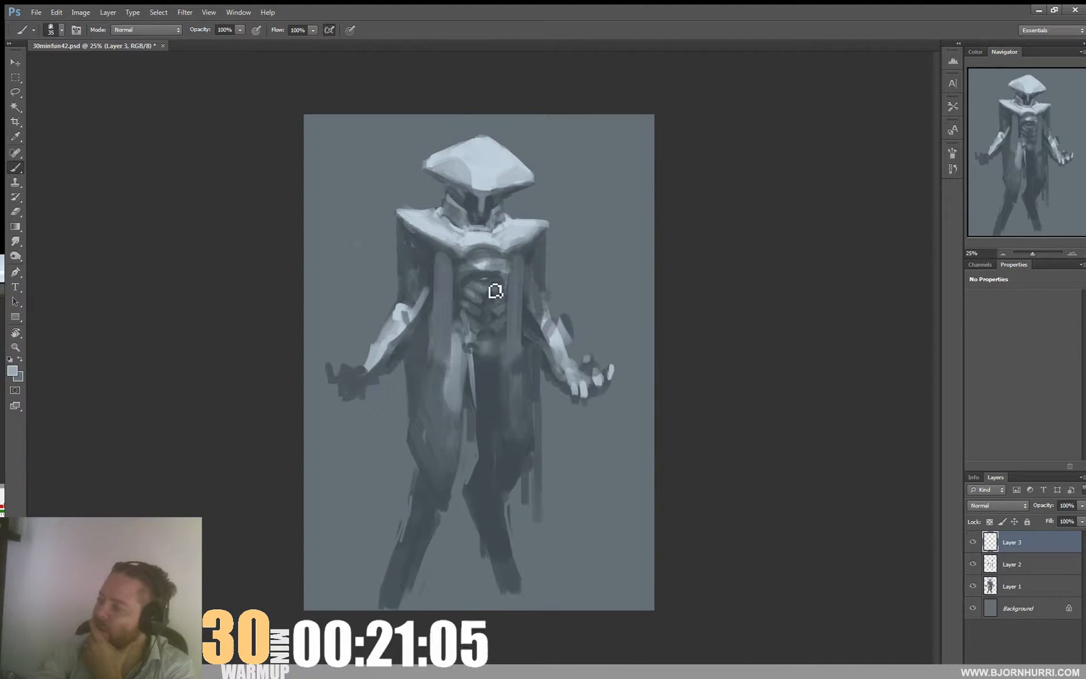
right_click(510, 274)
click(532, 301)
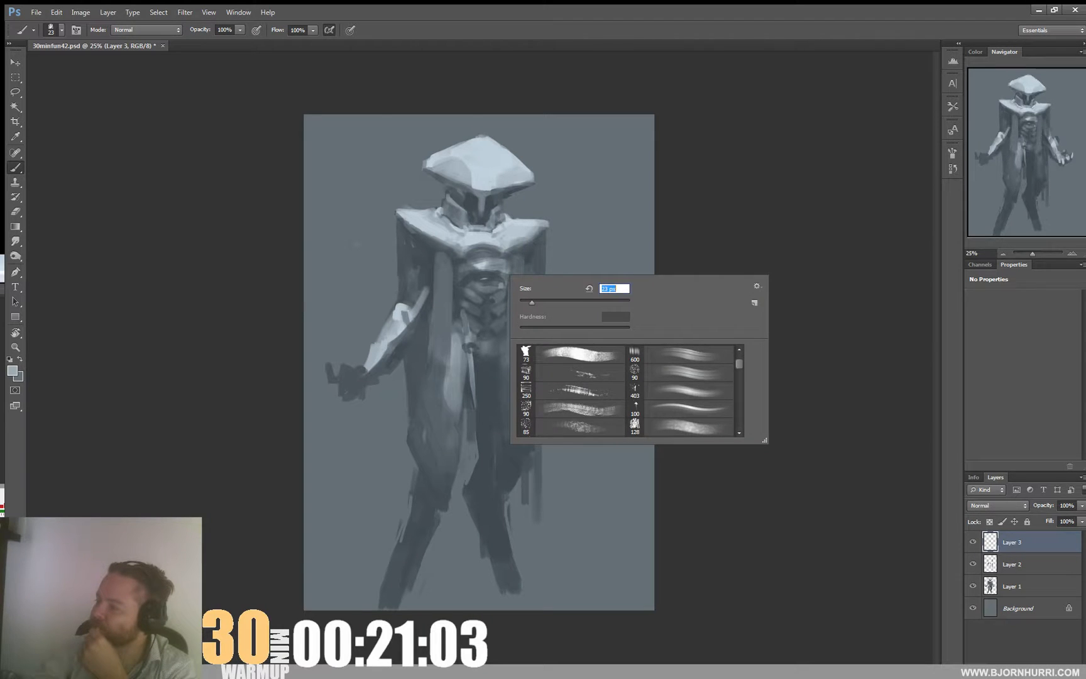
click(485, 294)
right_click(485, 293)
click(512, 308)
click(498, 290)
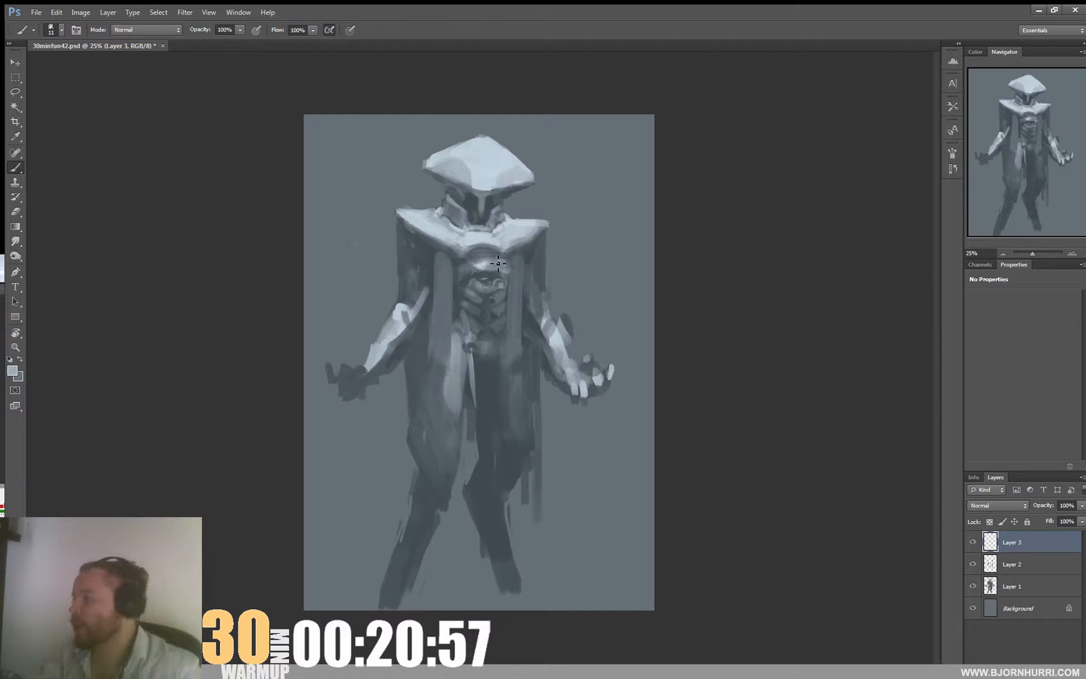
- Add a new layer, set the brush to 23 px and detail the chest below the collar with sampled light and dark greys
key(ctrl+shift+alt+n)
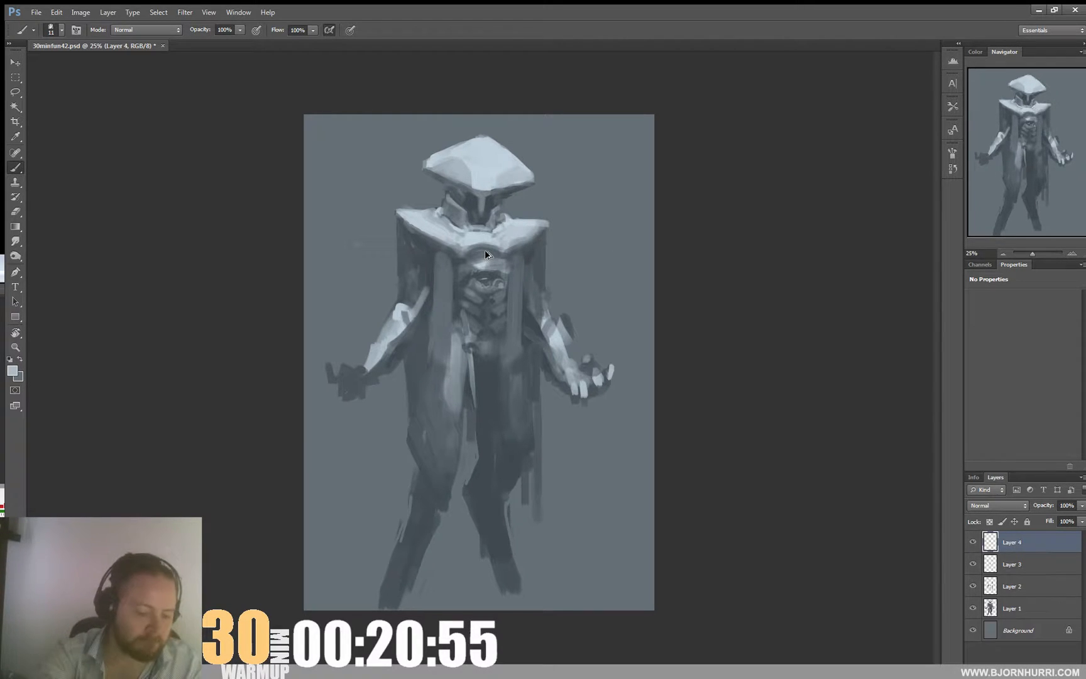
right_click(489, 255)
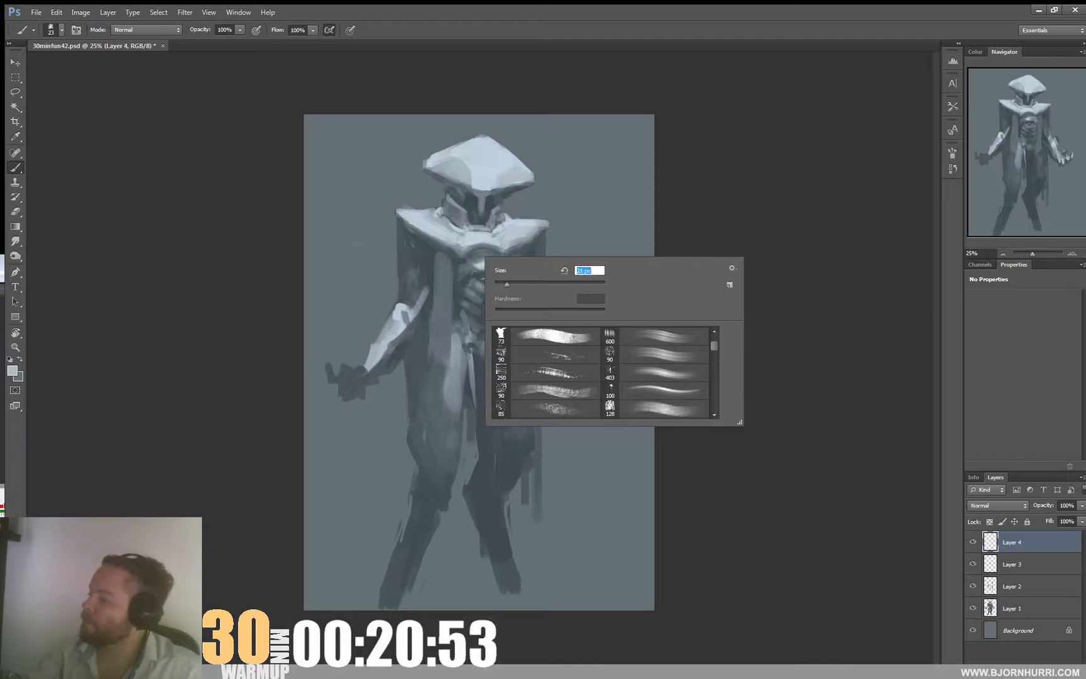
text(23)
key(Return)
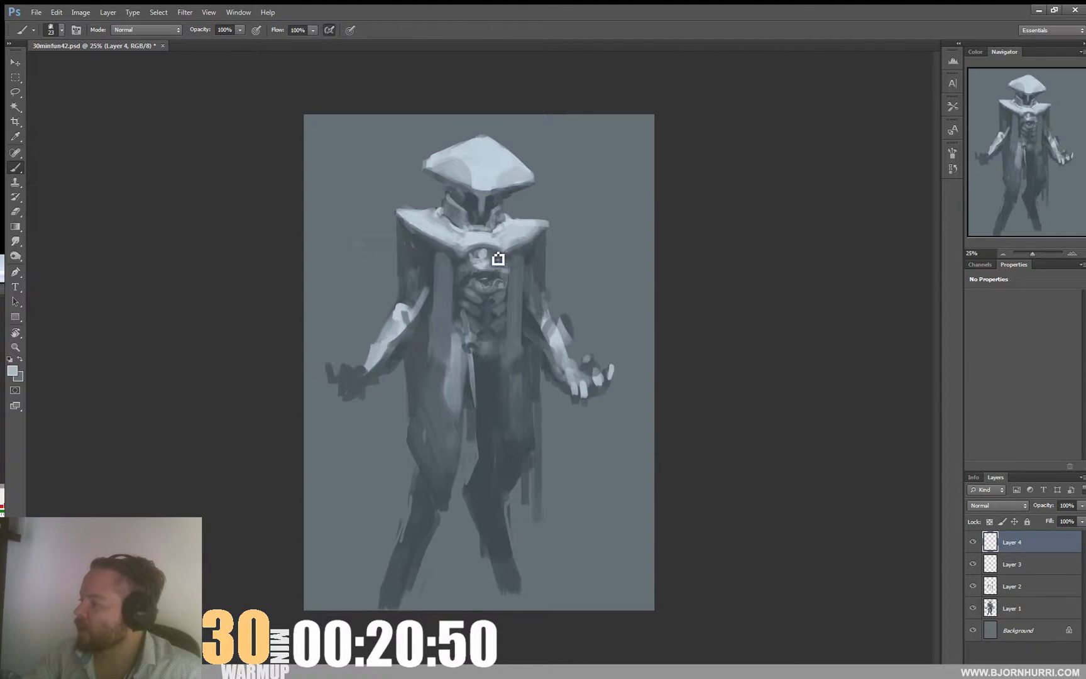
alt+click(497, 263)
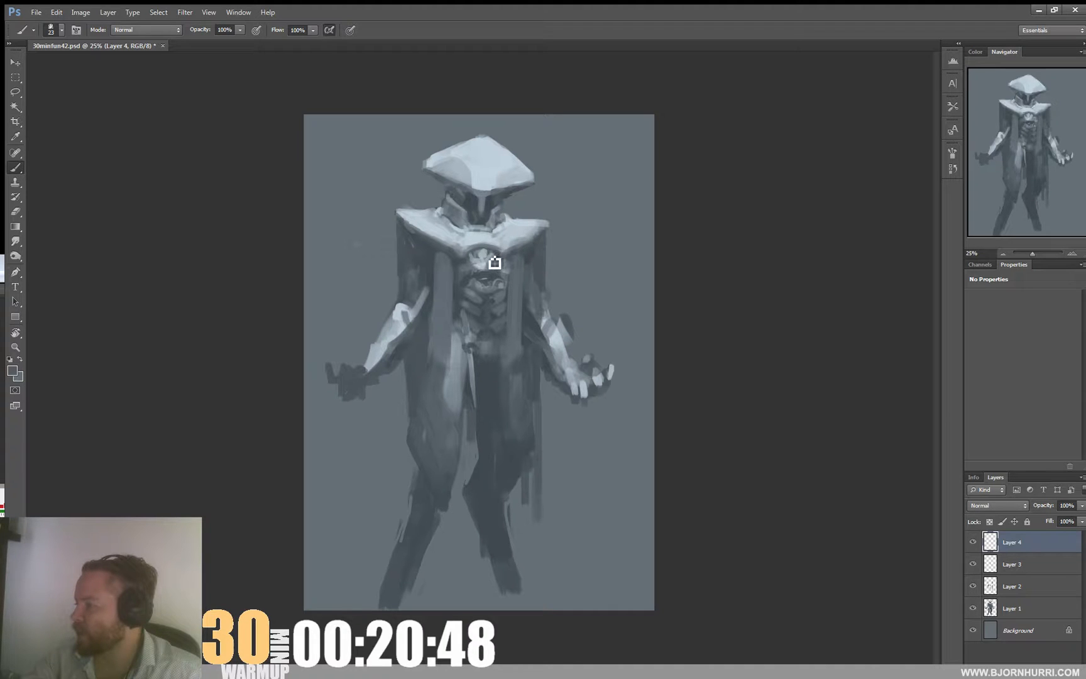
alt+click(485, 234)
click(482, 252)
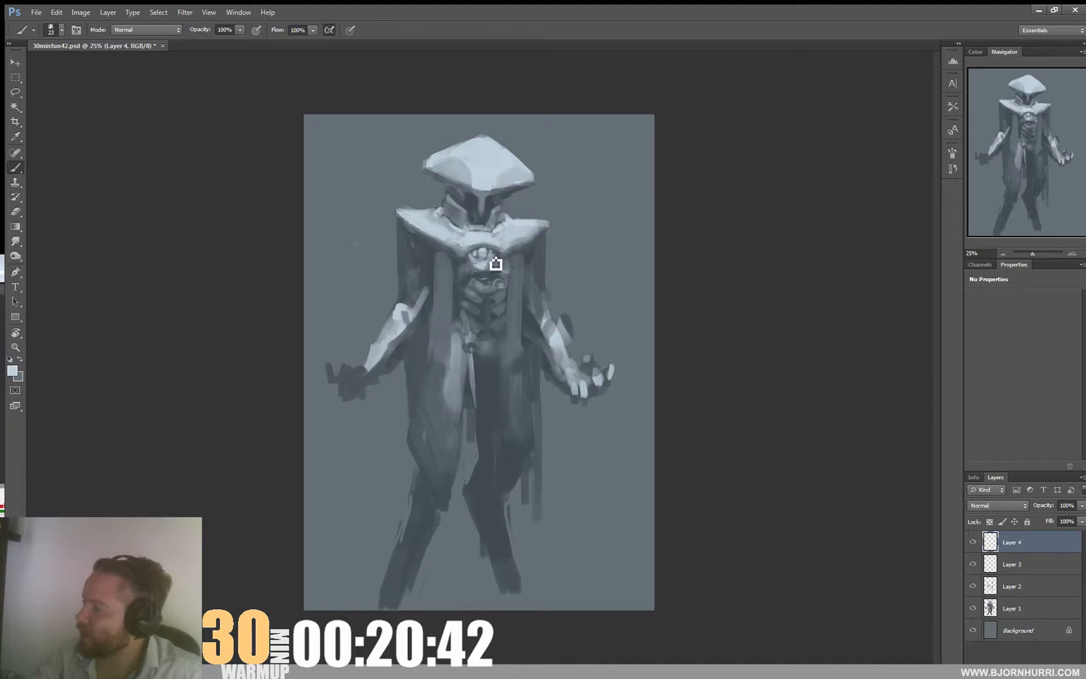
alt+click(528, 248)
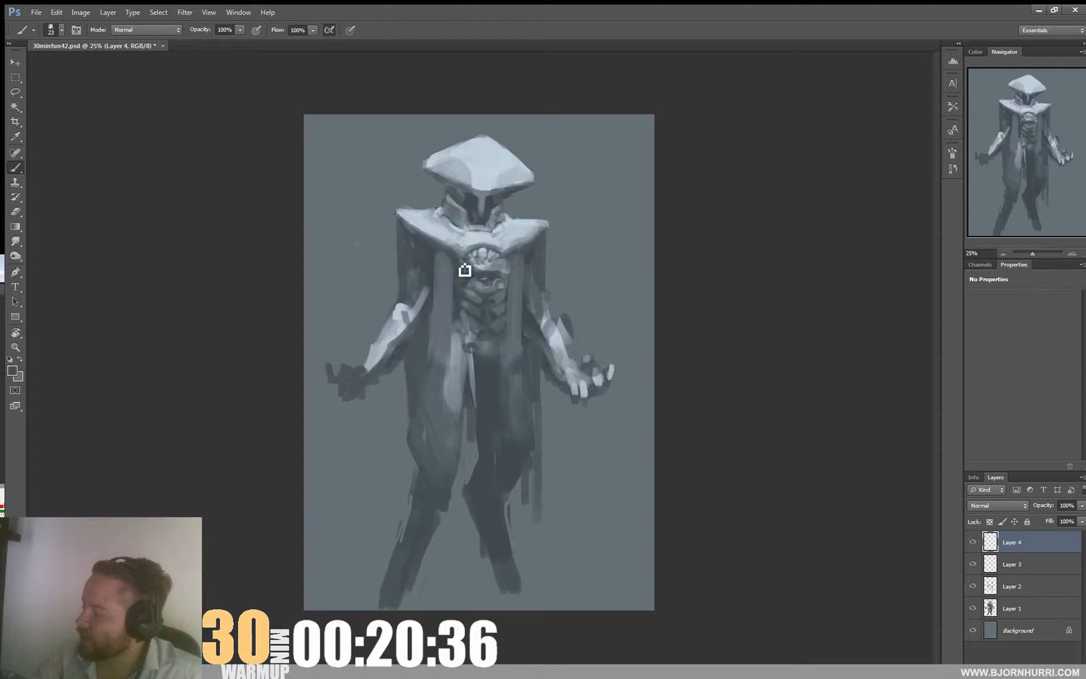
alt+click(510, 266)
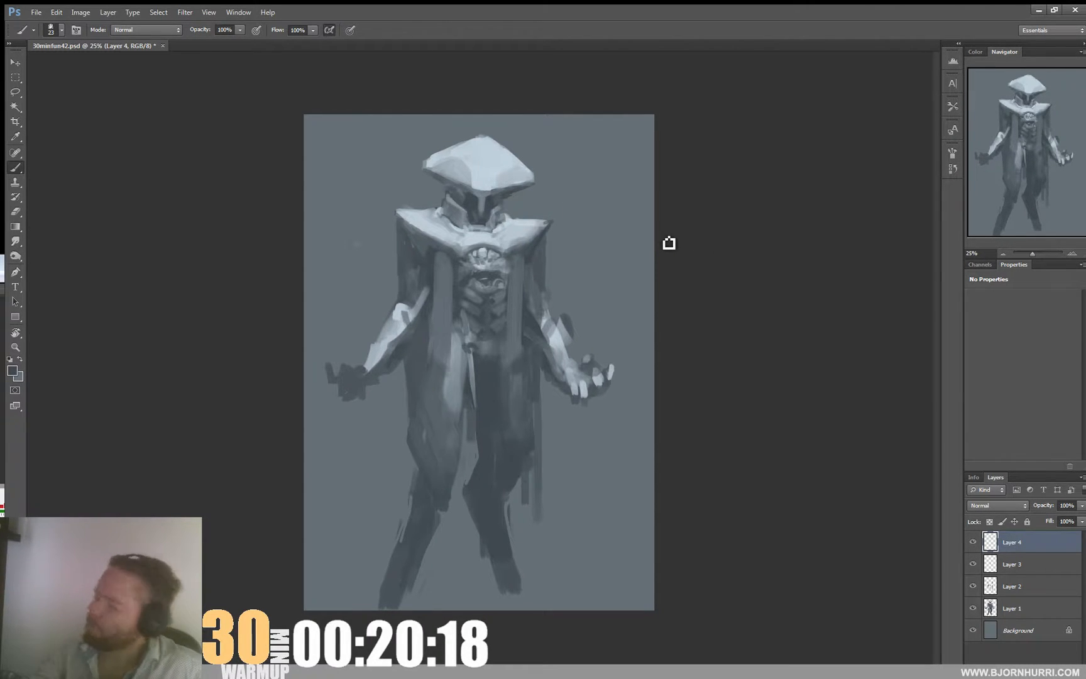
- Set the brush to 16 px and draw thin seam lines across both sides of the collar, sampling its pale grey
right_click(443, 243)
click(463, 271)
drag(438, 237, 452, 249)
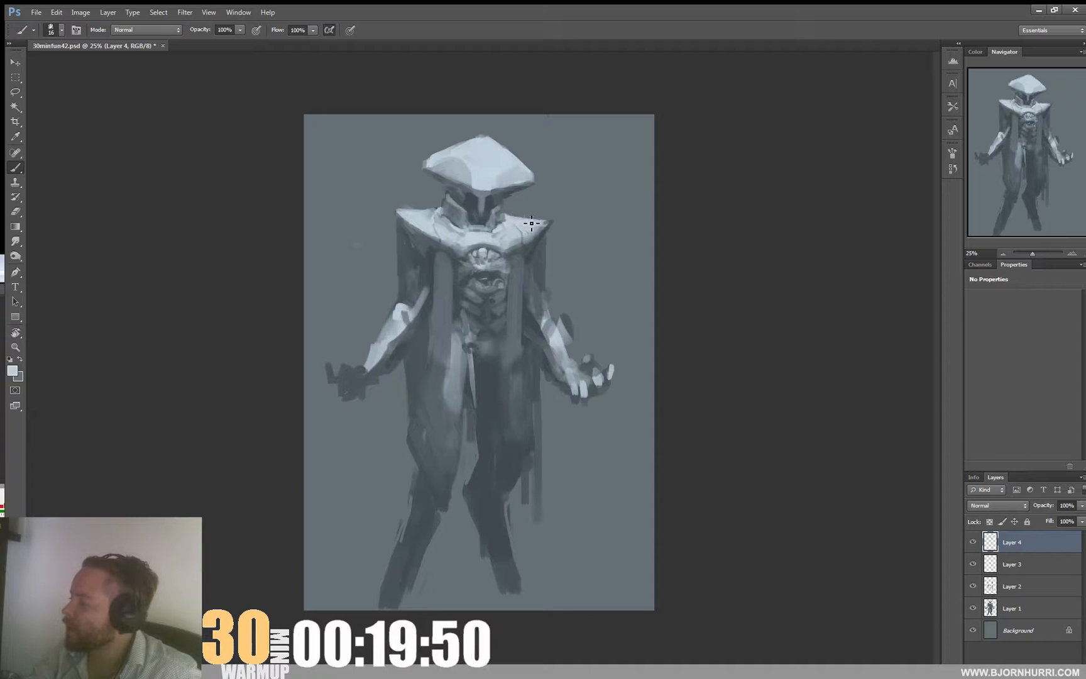
alt+click(436, 221)
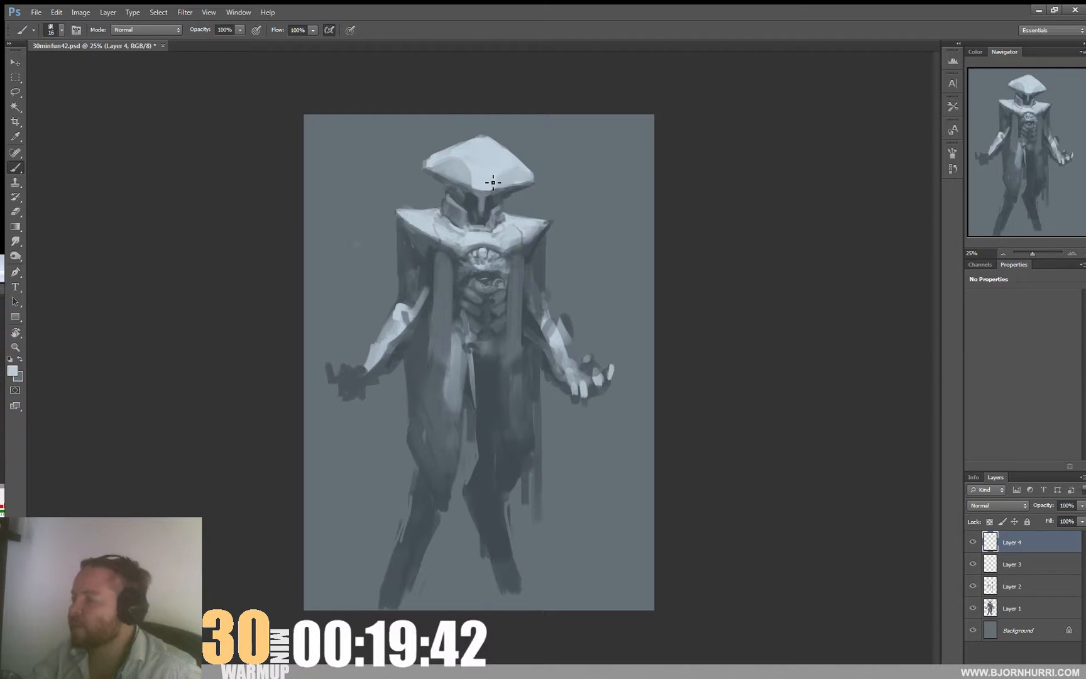
- Set the brush to 33 px and lighten the side of the face above the collar with a sampled pale grey
right_click(466, 217)
text(33)
key(Return)
alt+click(448, 224)
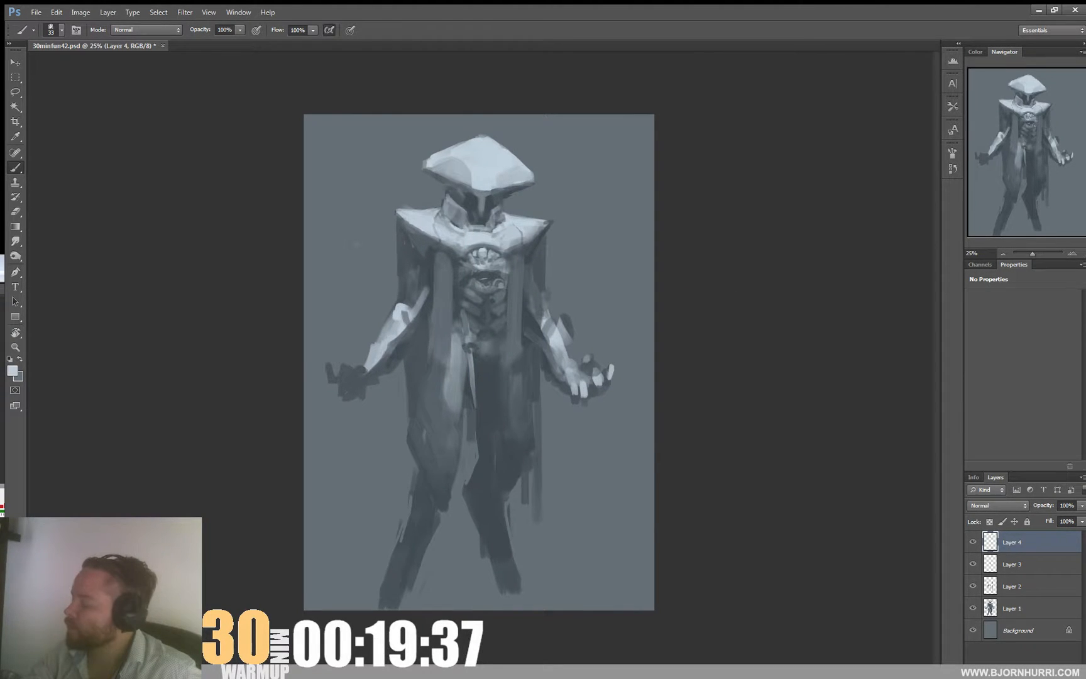
- Switch to the eraser to clean up around the face, and merge Layer 1 through Layer 4 into one layer
key(e)
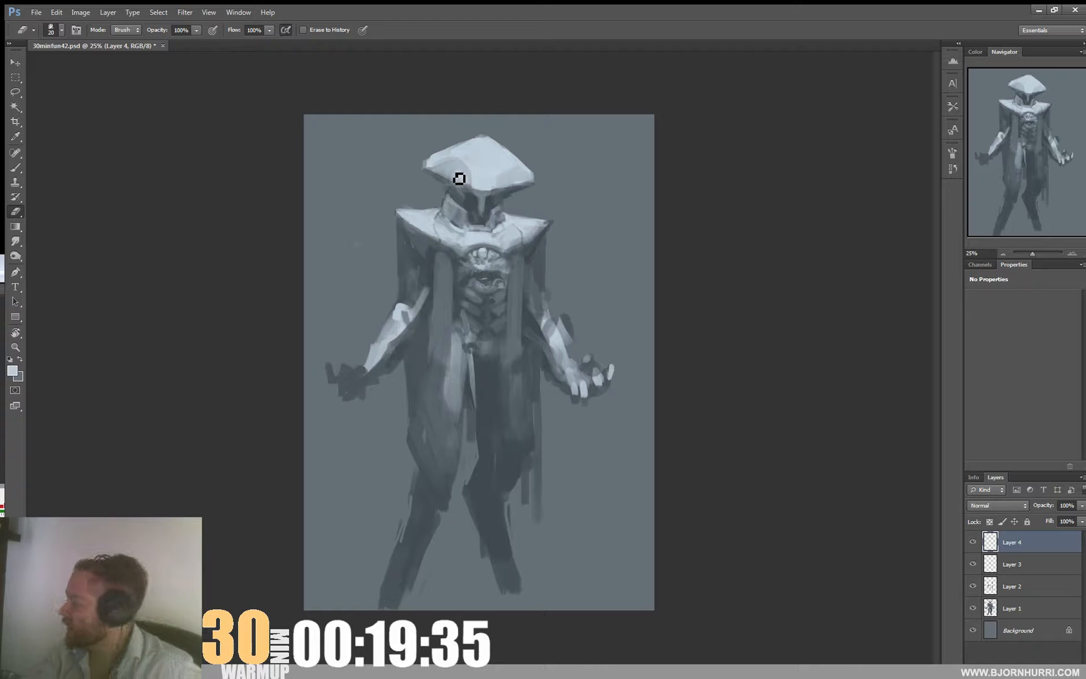
shift+click(1033, 607)
key(ctrl+e)
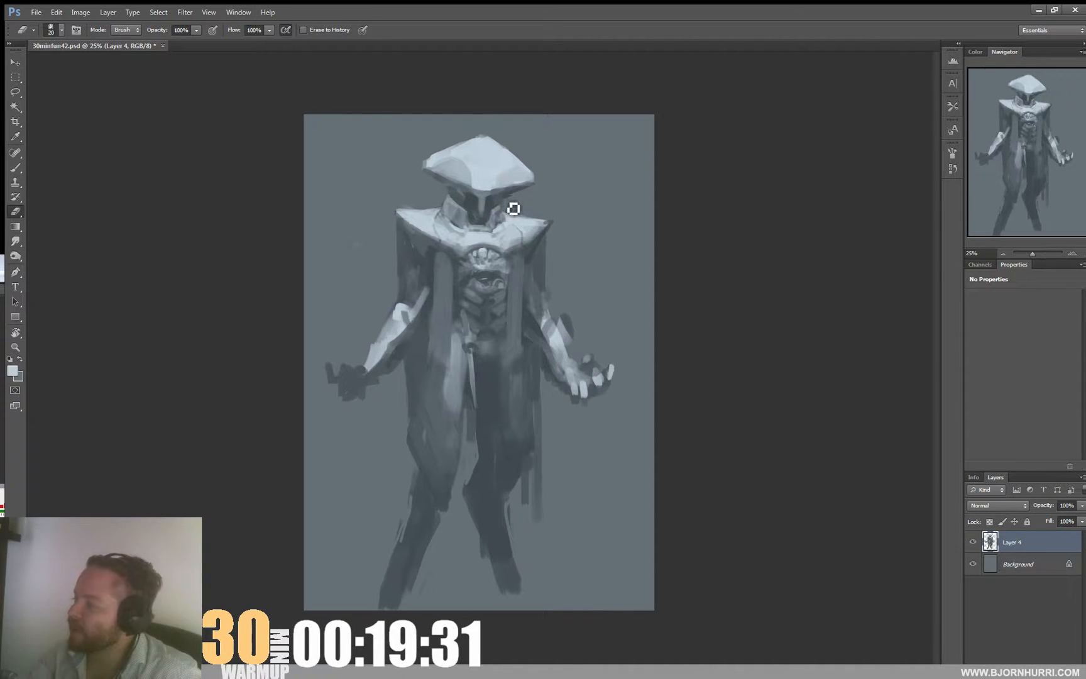
- Sample a dark grey beneath the hat with the brush and touch up the face and abdomen at 15 px and 19 px
key(b)
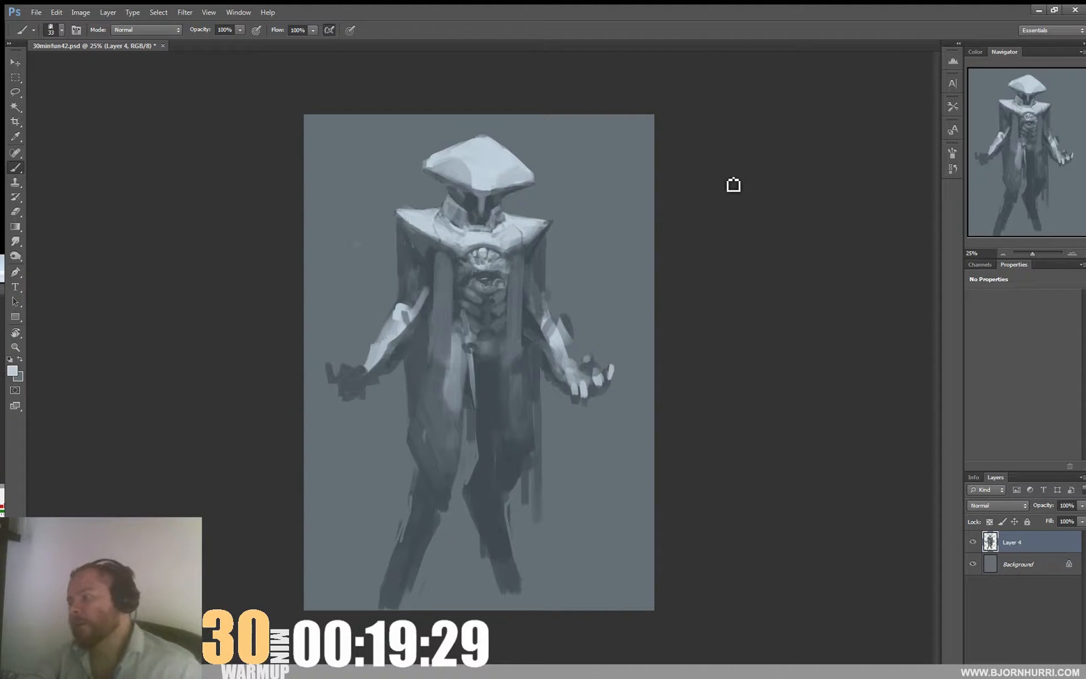
alt+click(479, 192)
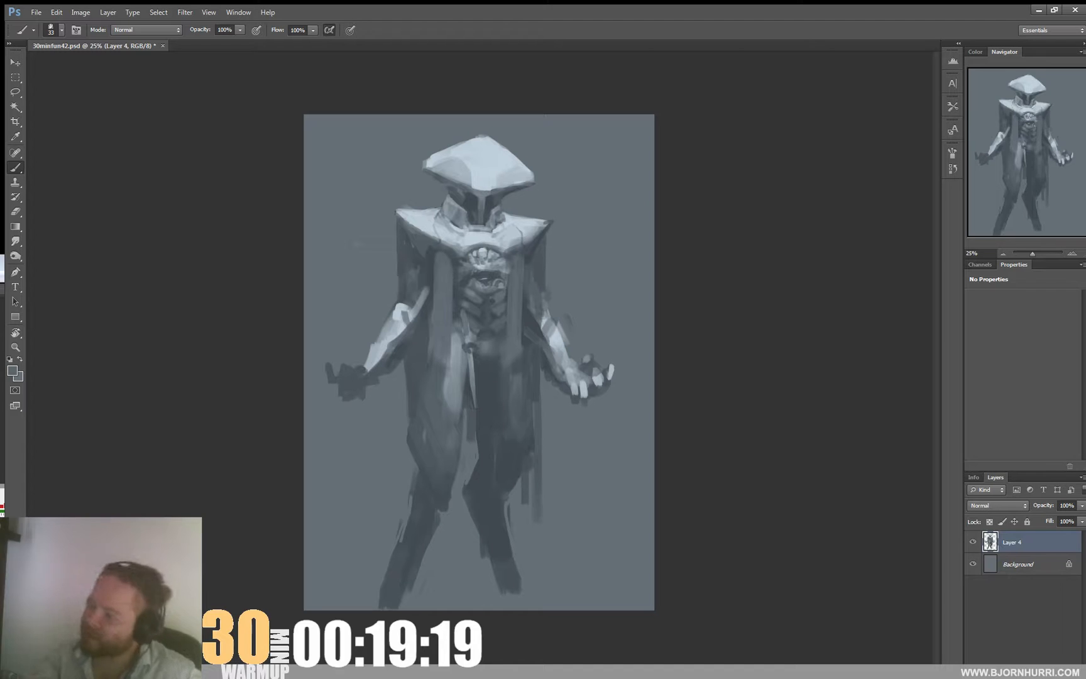
right_click(492, 271)
drag(619, 293, 590, 293)
key(Return)
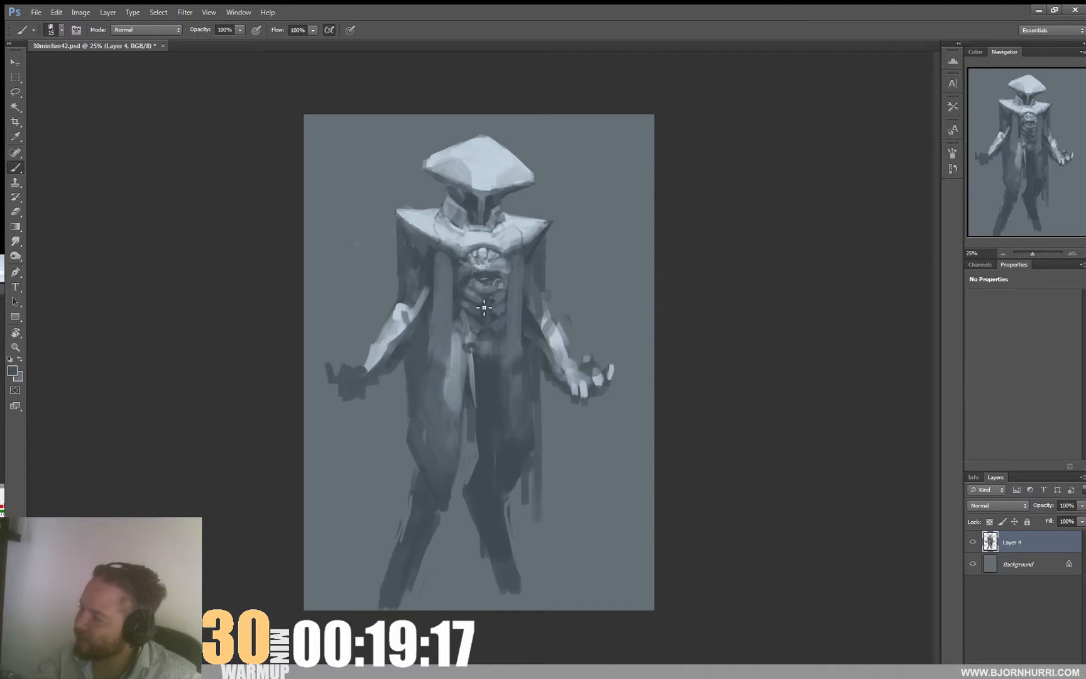
right_click(497, 283)
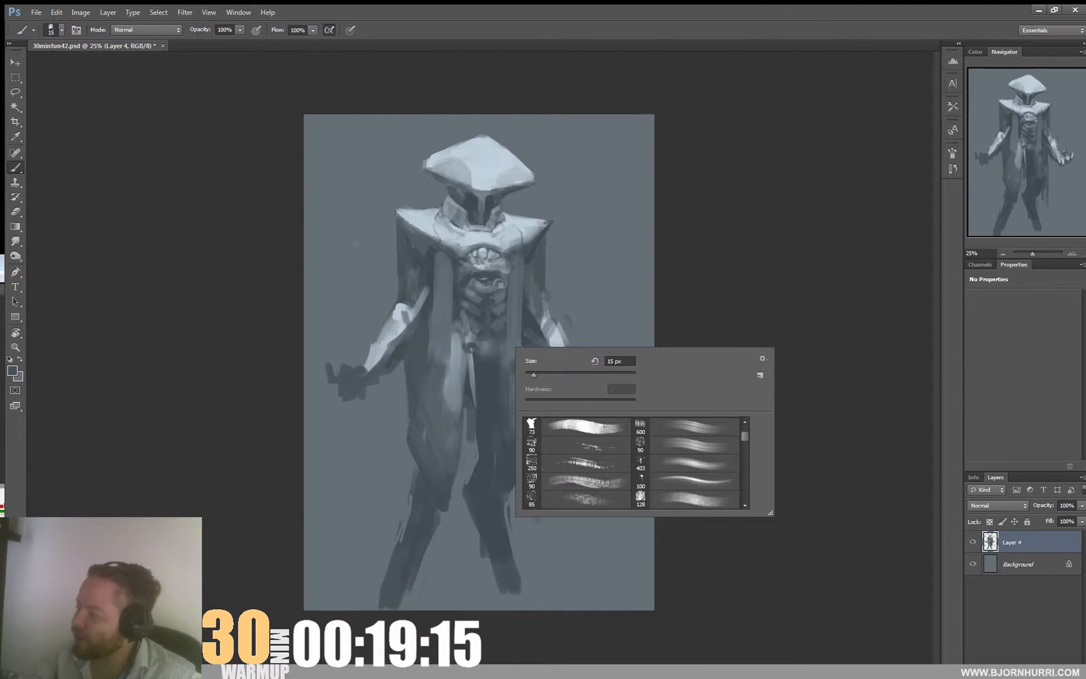
drag(597, 362, 602, 362)
key(Return)
- Sample the forearm's pale grey, set the brush to 9 px and draw thin dark detail marks across both forearms
alt+click(557, 332)
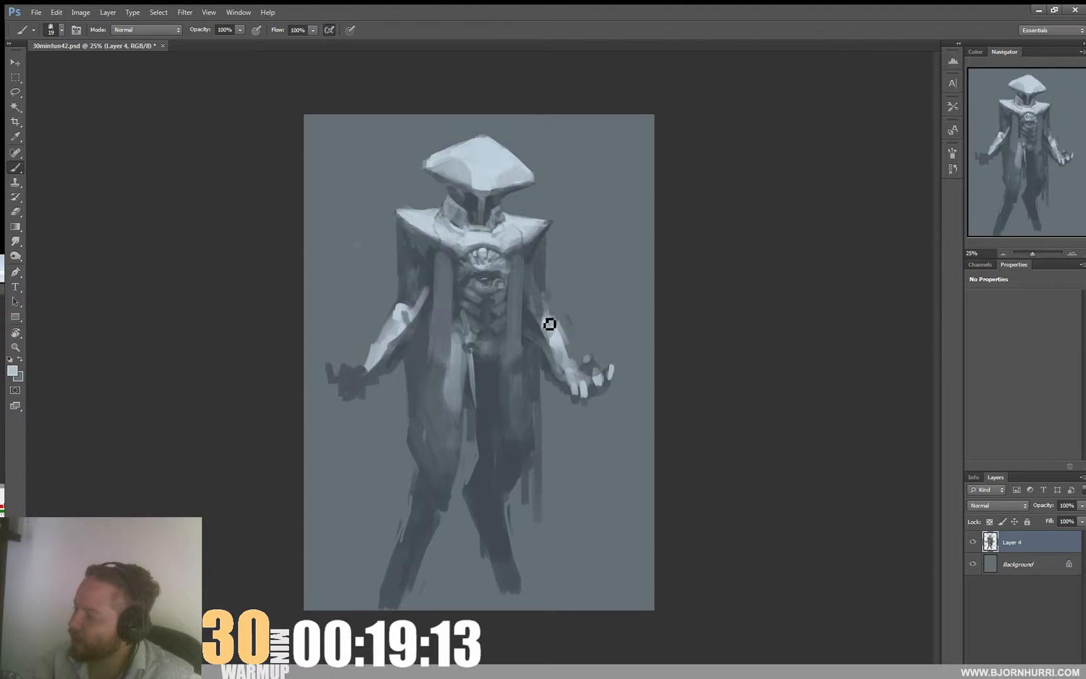
right_click(548, 330)
drag(569, 356, 564, 355)
key(Return)
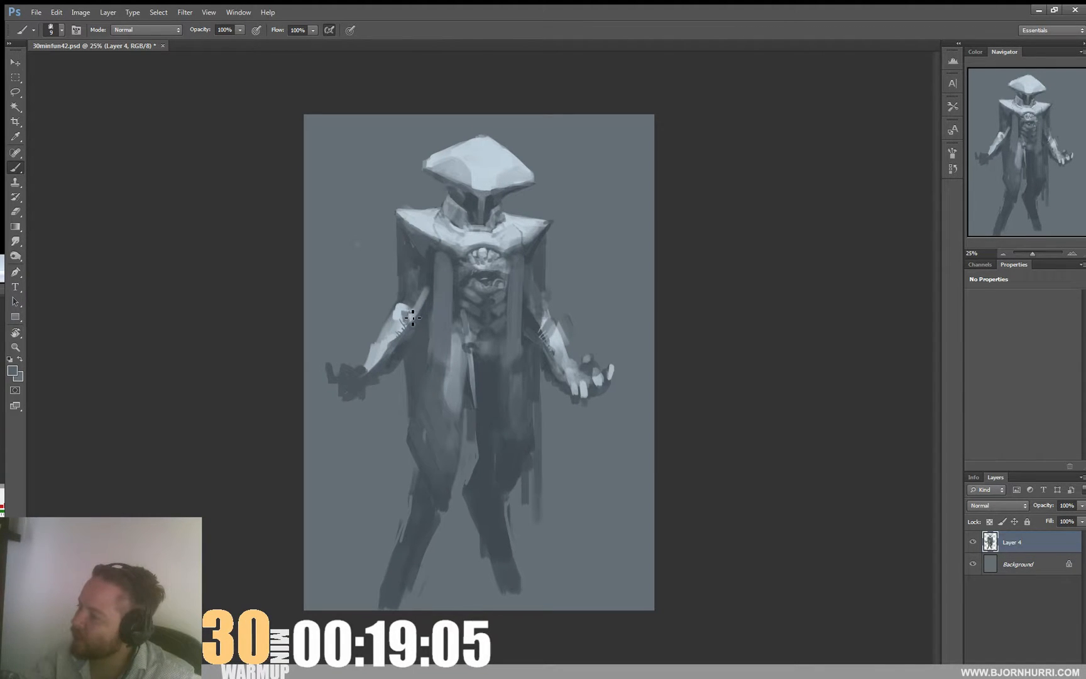
- Paint dark joint details on the canvas-left elbow with the brush at 13 px and 24 px
right_click(434, 306)
text(13)
key(Return)
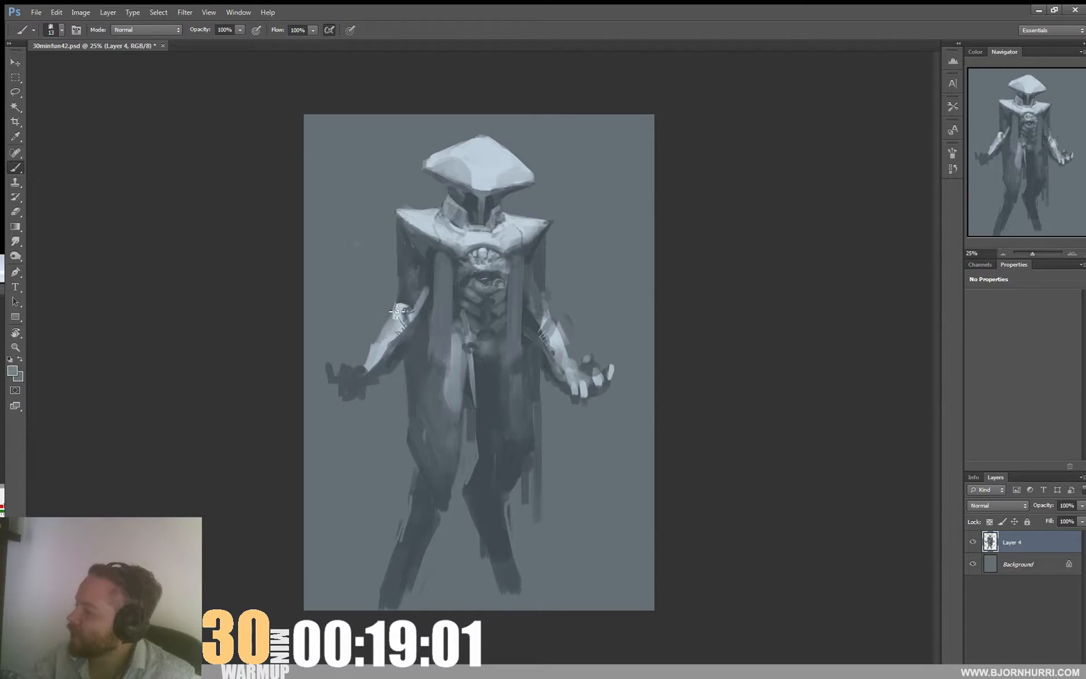
right_click(400, 307)
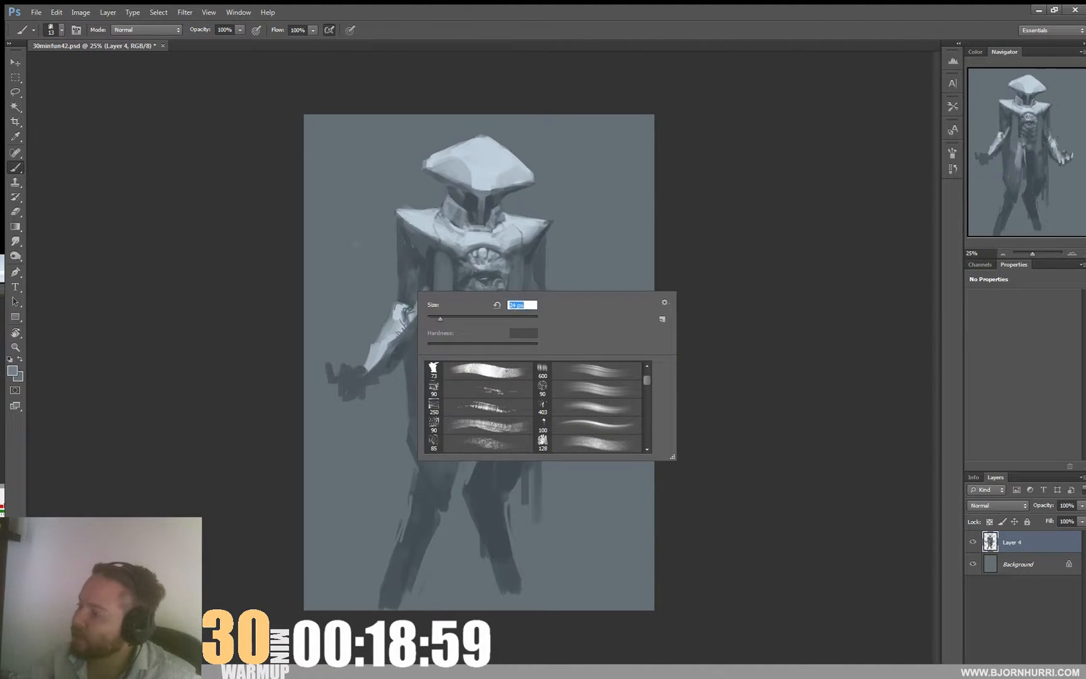
key(Return)
drag(404, 308, 398, 314)
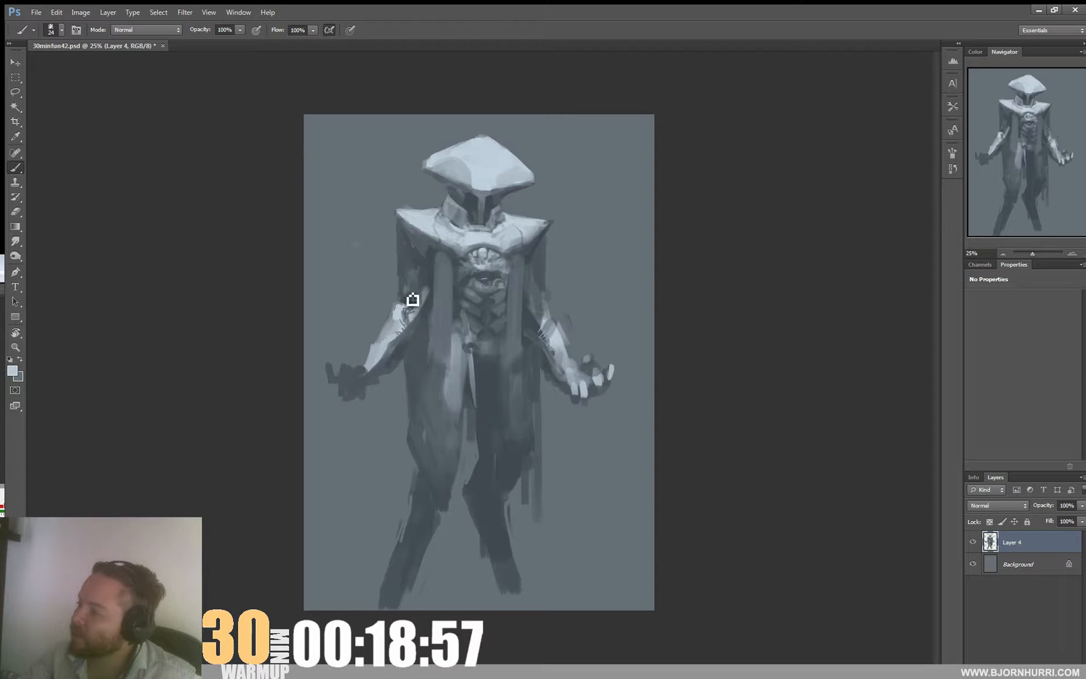
- Shade the canvas-left upper arm and coat edge with sampled dark greys, and set the brush to 35 px
alt+click(416, 287)
drag(419, 285, 424, 313)
alt+click(427, 285)
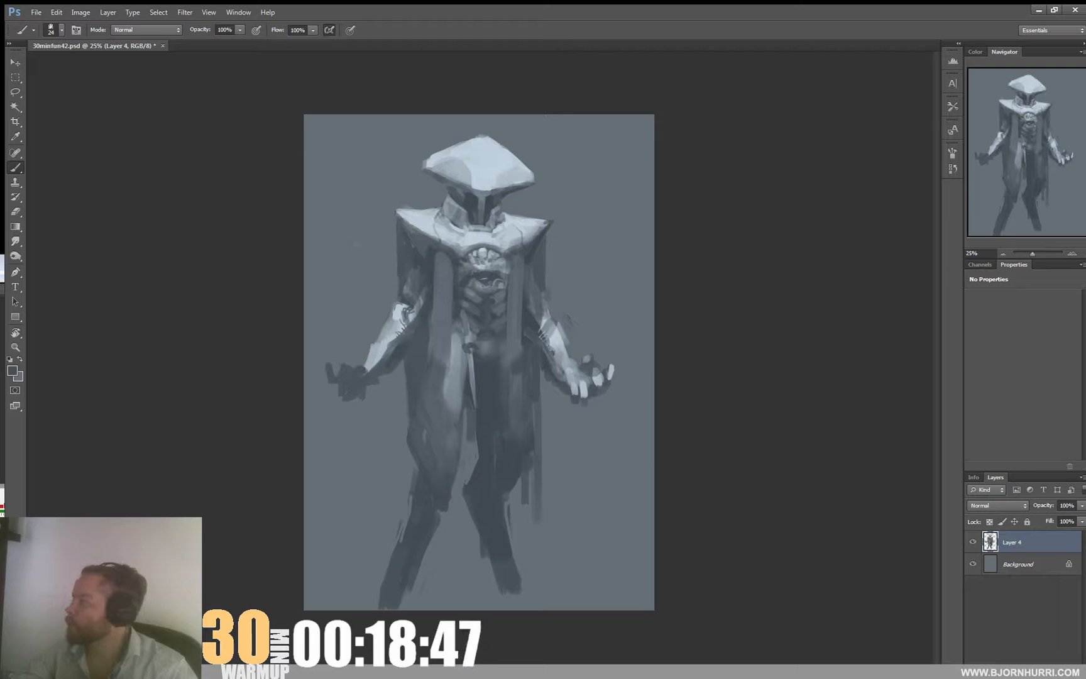
right_click(439, 307)
text(35)
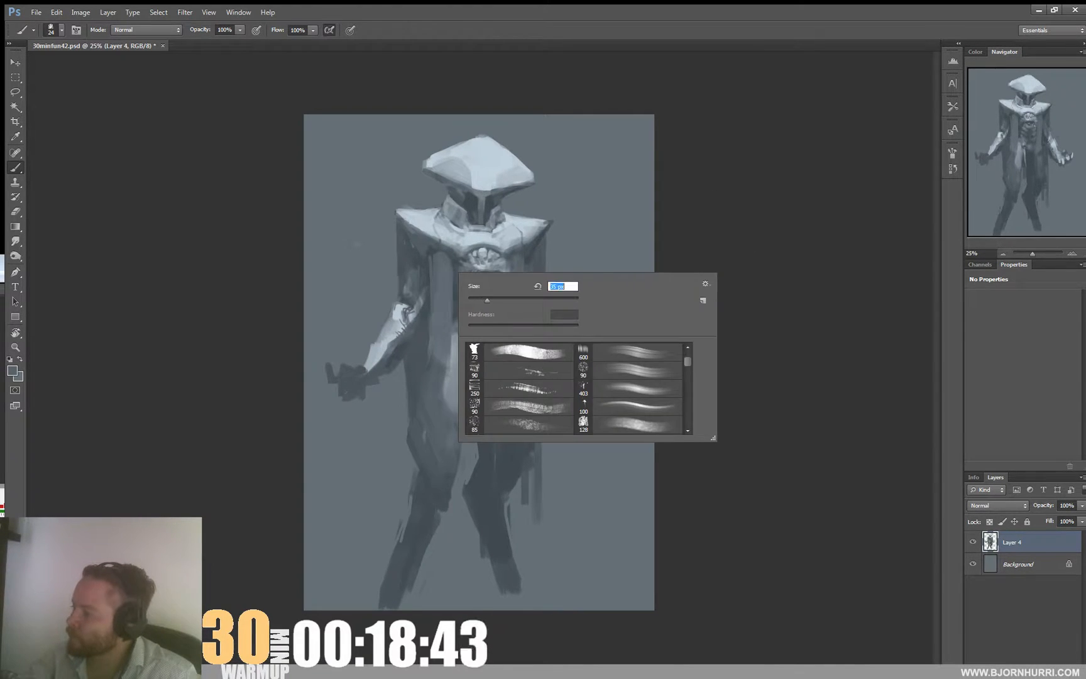
key(Return)
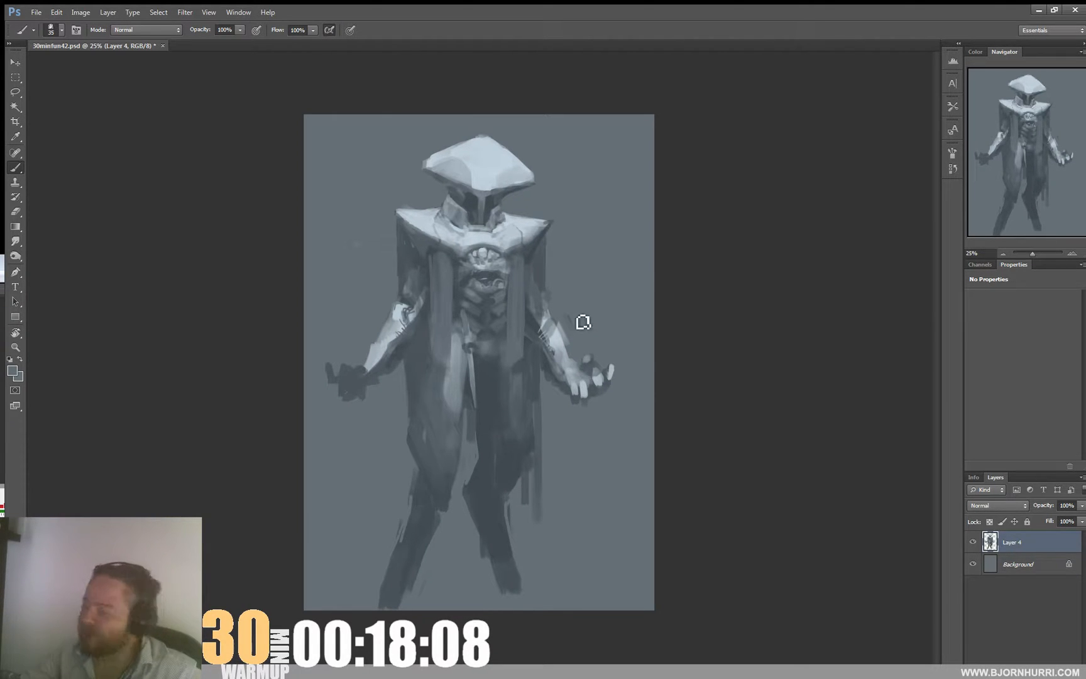
- Refine the fan-shaped chest ornament below the collar with sampled light and dark greys, using a 19 px brush
alt+click(471, 275)
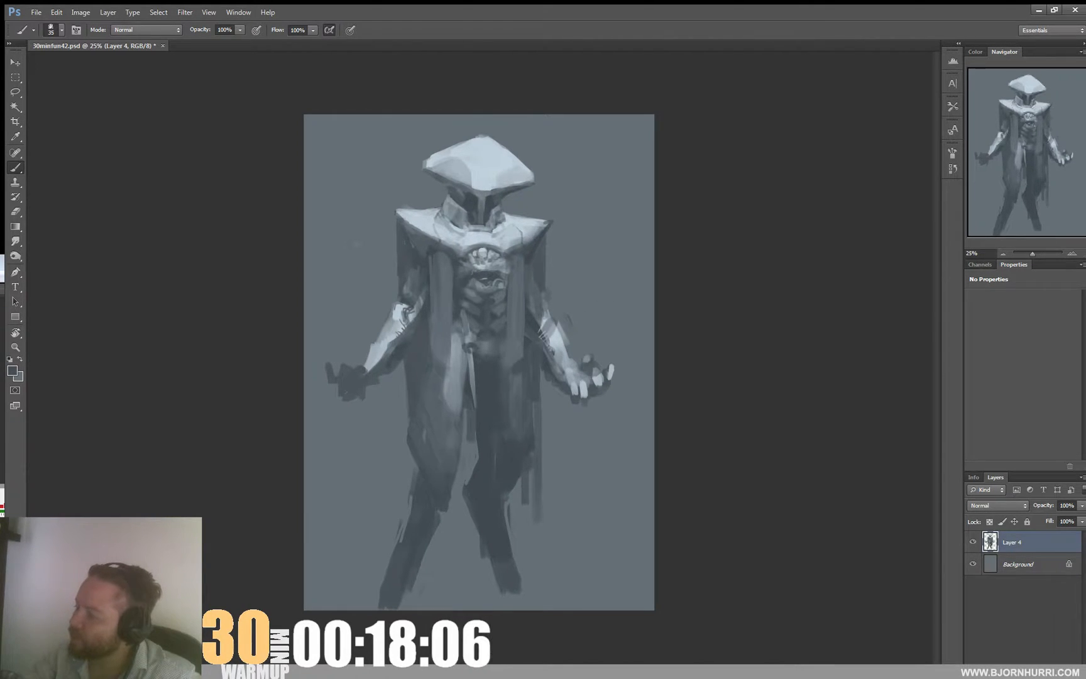
mouse_move(471, 269)
mouse_down()
mouse_move(480, 257)
mouse_move(471, 267)
mouse_up()
right_click(477, 262)
click(491, 289)
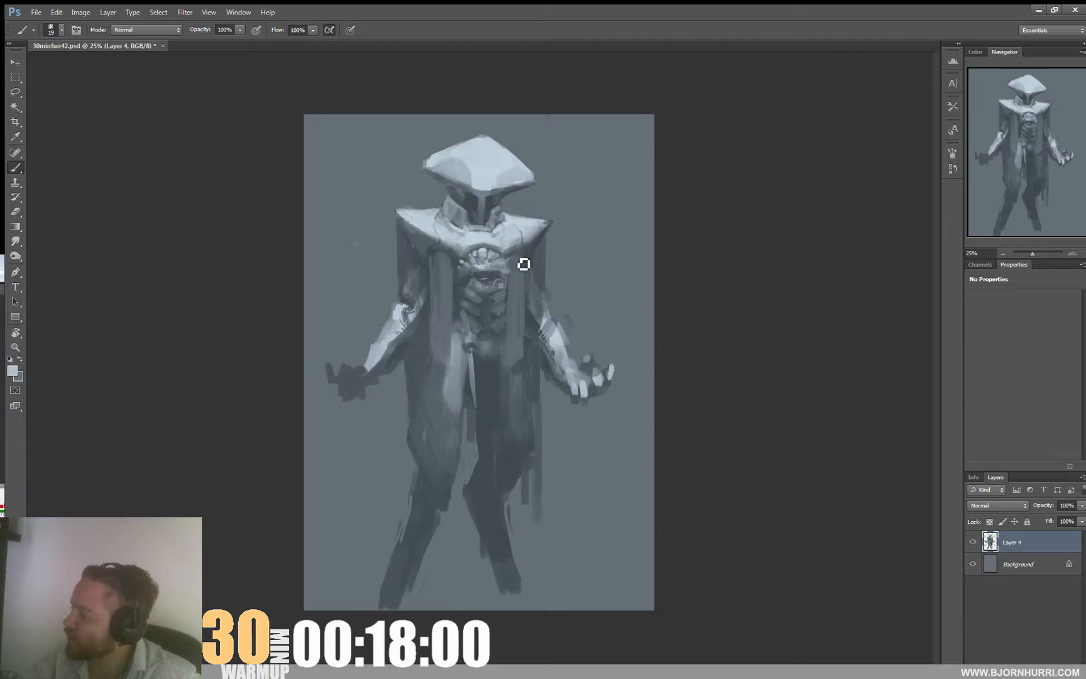
alt+click(459, 256)
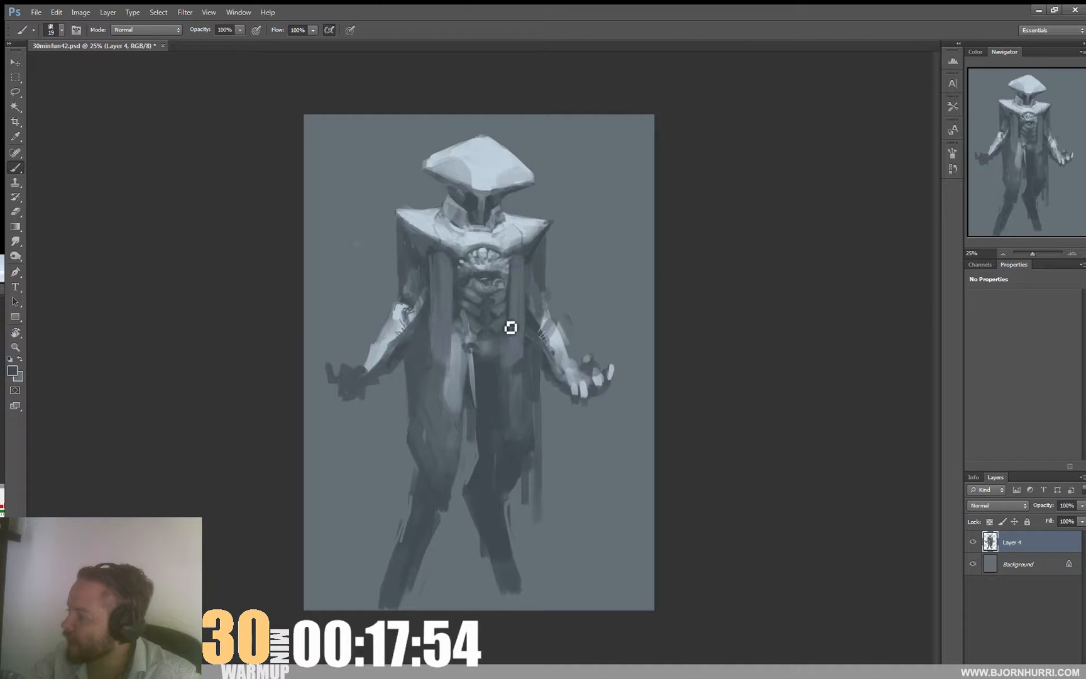
- Paint the ribs and abdominal muscles with alternating dark and mid greys sampled from the torso
alt+click(479, 302)
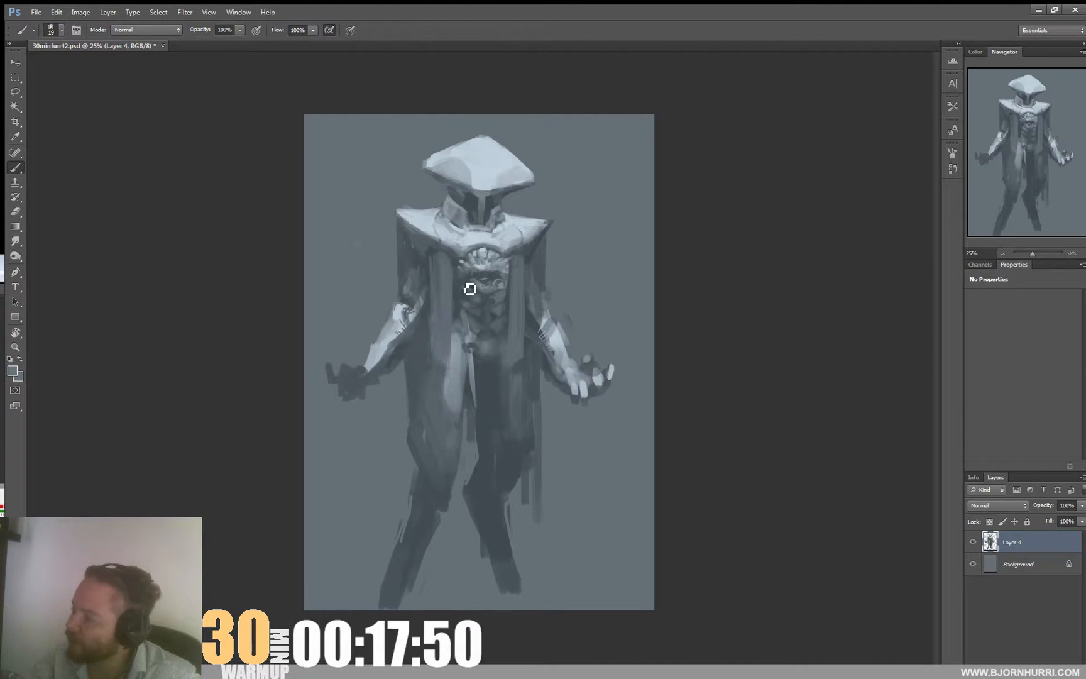
alt+click(461, 282)
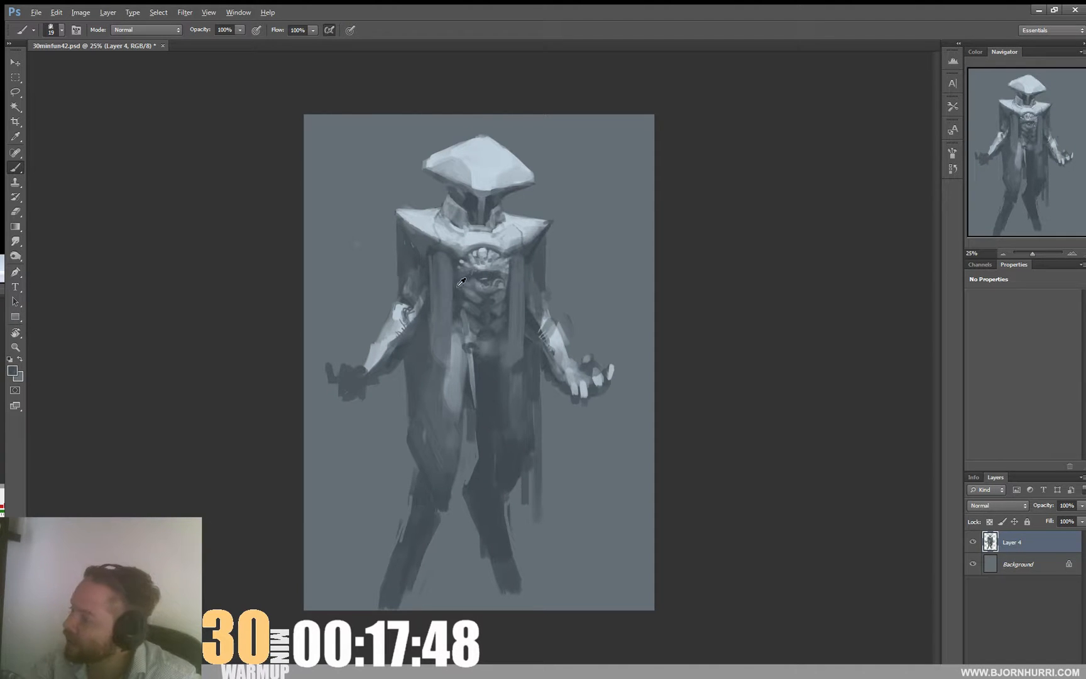
drag(472, 297, 473, 307)
alt+click(476, 302)
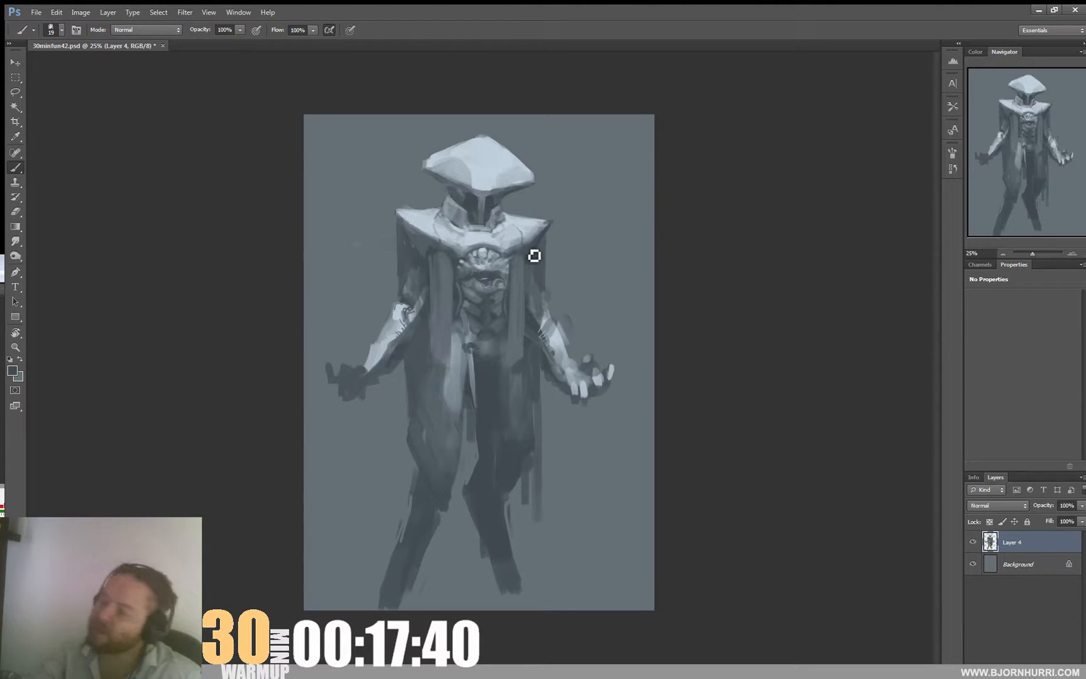
alt+click(467, 311)
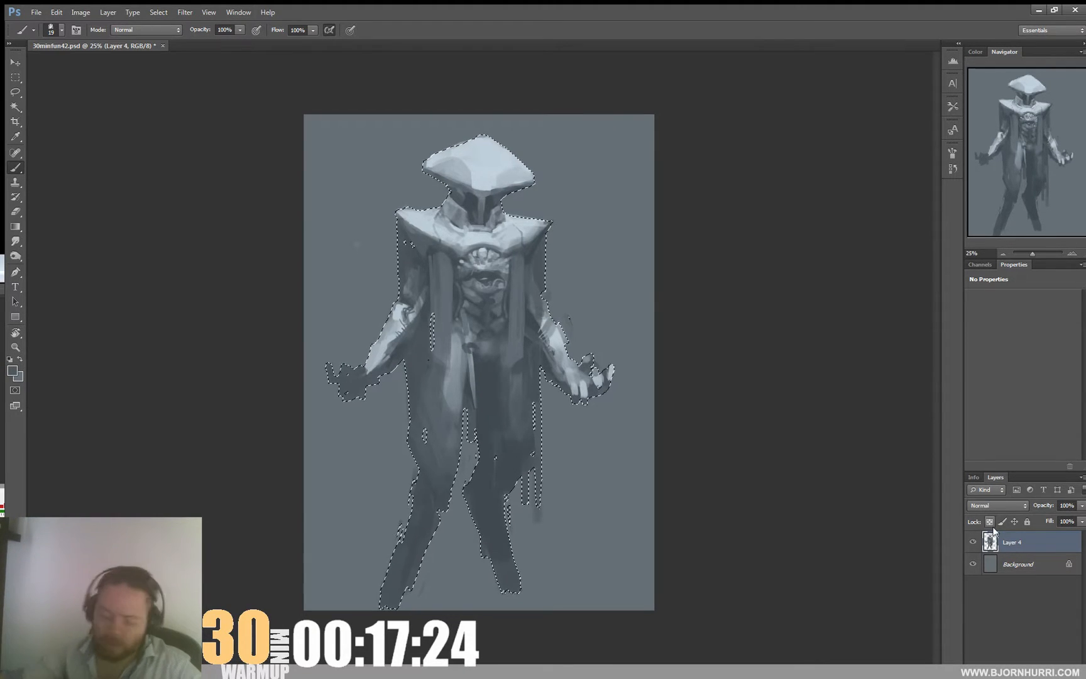
- Set the brush to 33 px, paint light fingers and a palm on the canvas-left hand, and switch to the eraser for arm cleanup
right_click(381, 350)
text(33)
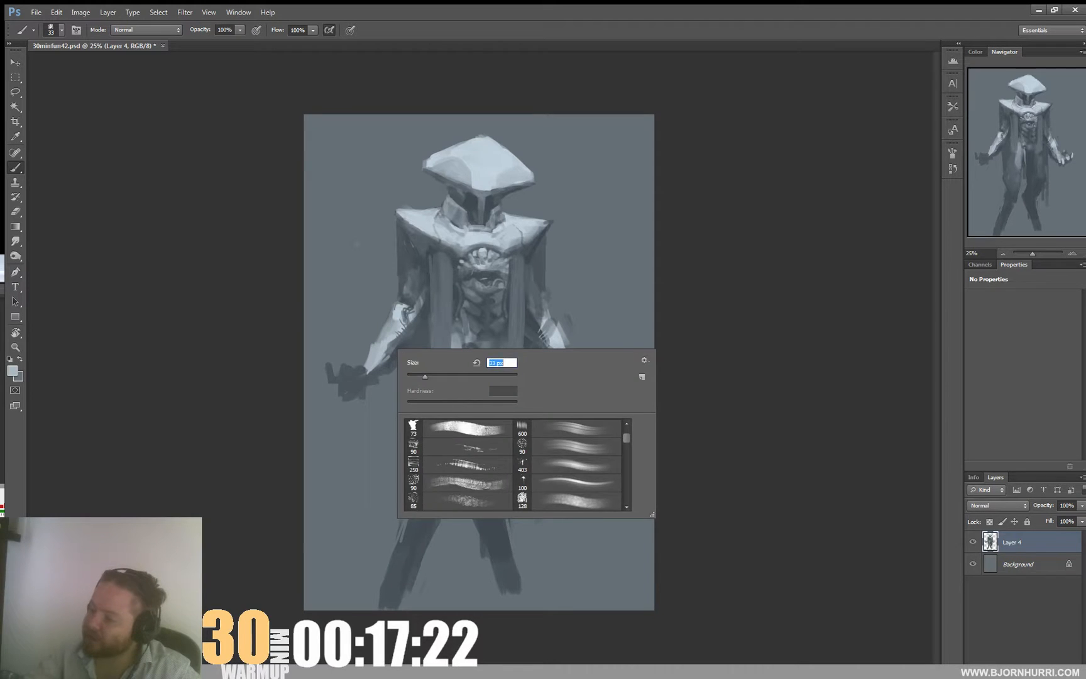
key(Return)
mouse_move(338, 375)
mouse_down()
mouse_move(360, 372)
mouse_move(355, 395)
mouse_up()
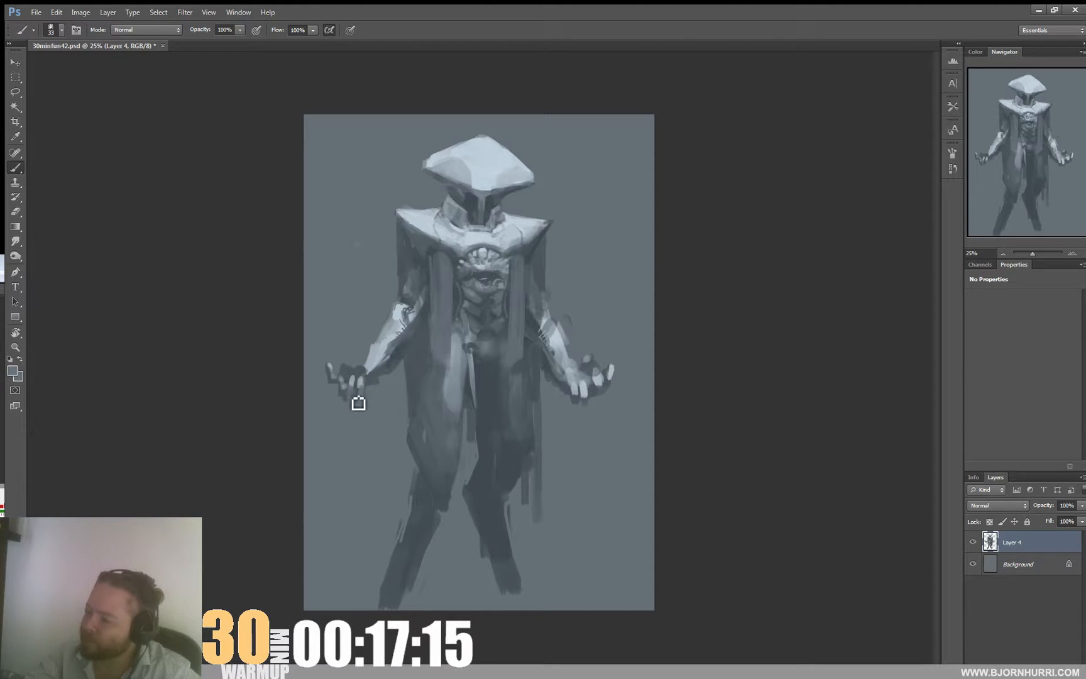
alt+click(374, 349)
mouse_move(363, 369)
mouse_down()
mouse_move(349, 373)
mouse_move(376, 380)
mouse_up()
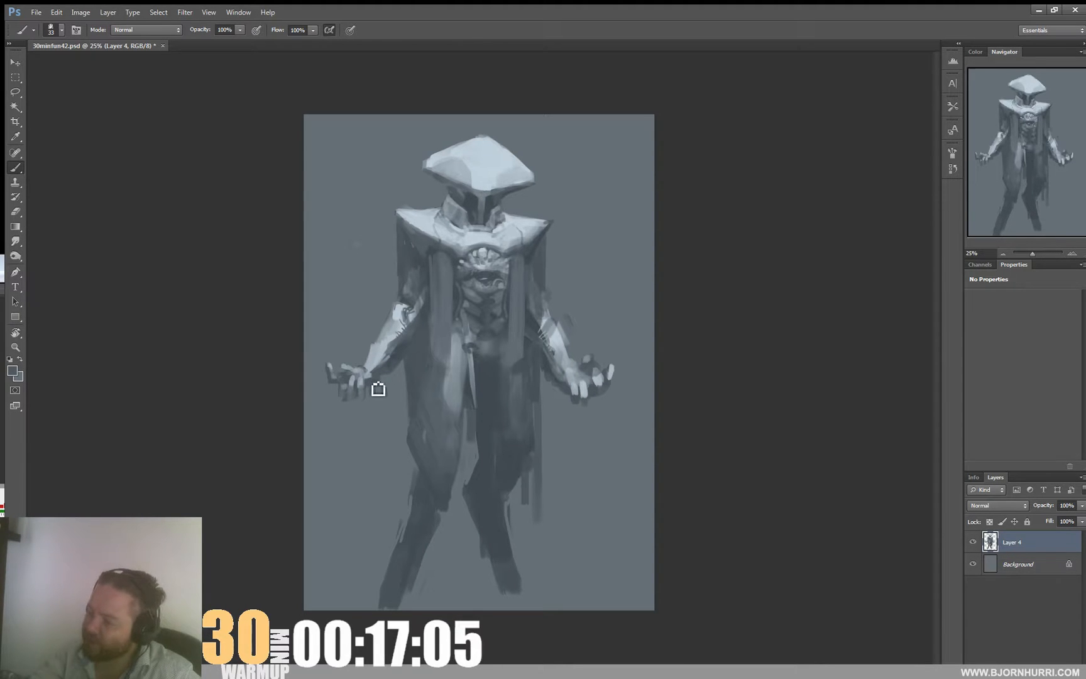
key(e)
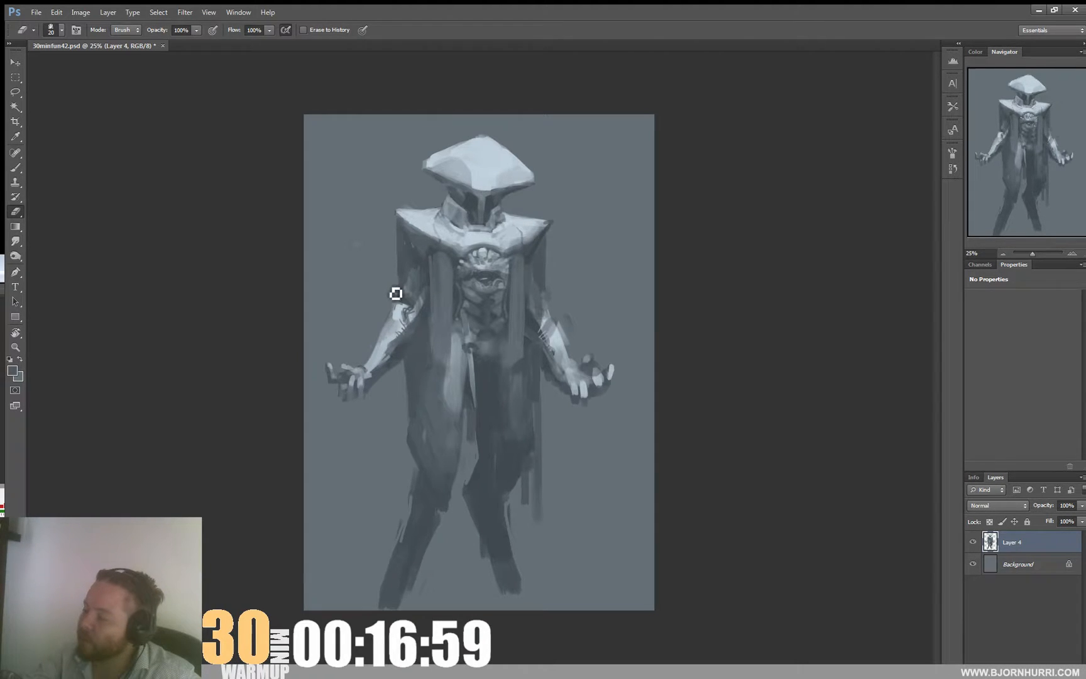
- Refine the canvas-left forearm and elbow with a 16 px brush, sampling the arm's light and dark greys
key(b)
alt+click(388, 344)
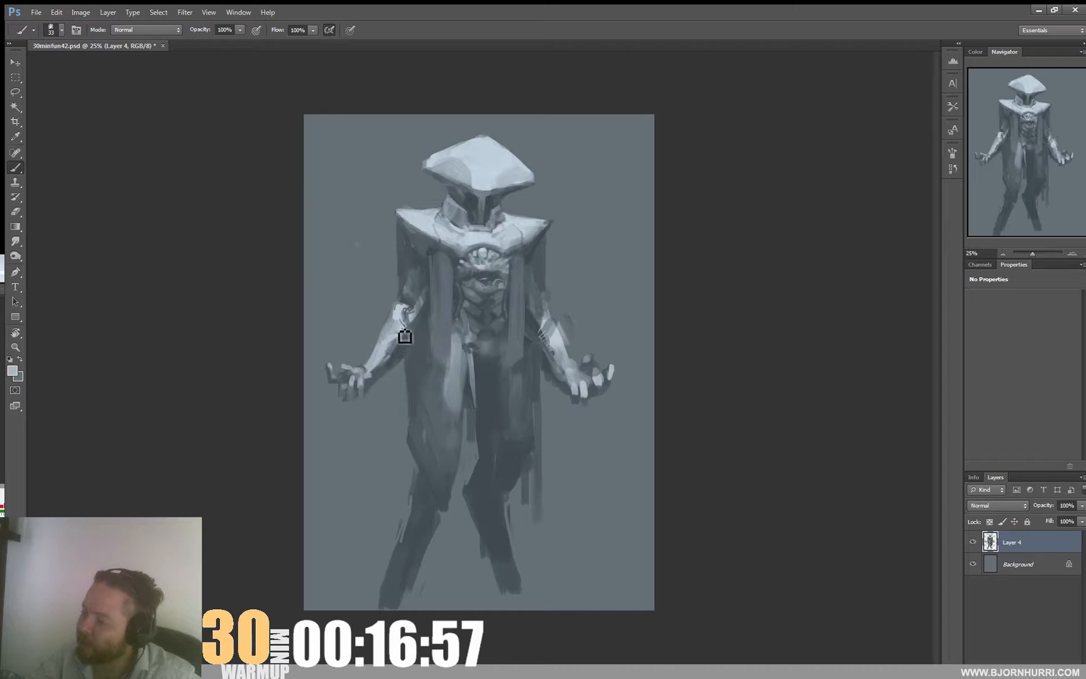
right_click(405, 337)
key(Escape)
alt+click(403, 339)
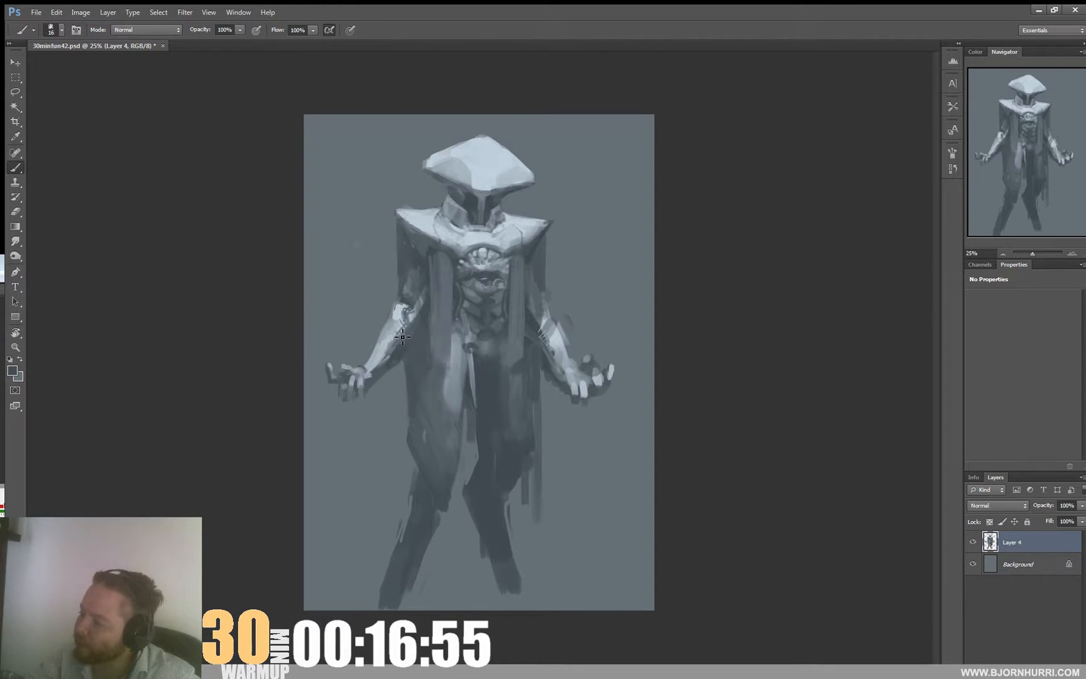
alt+click(380, 370)
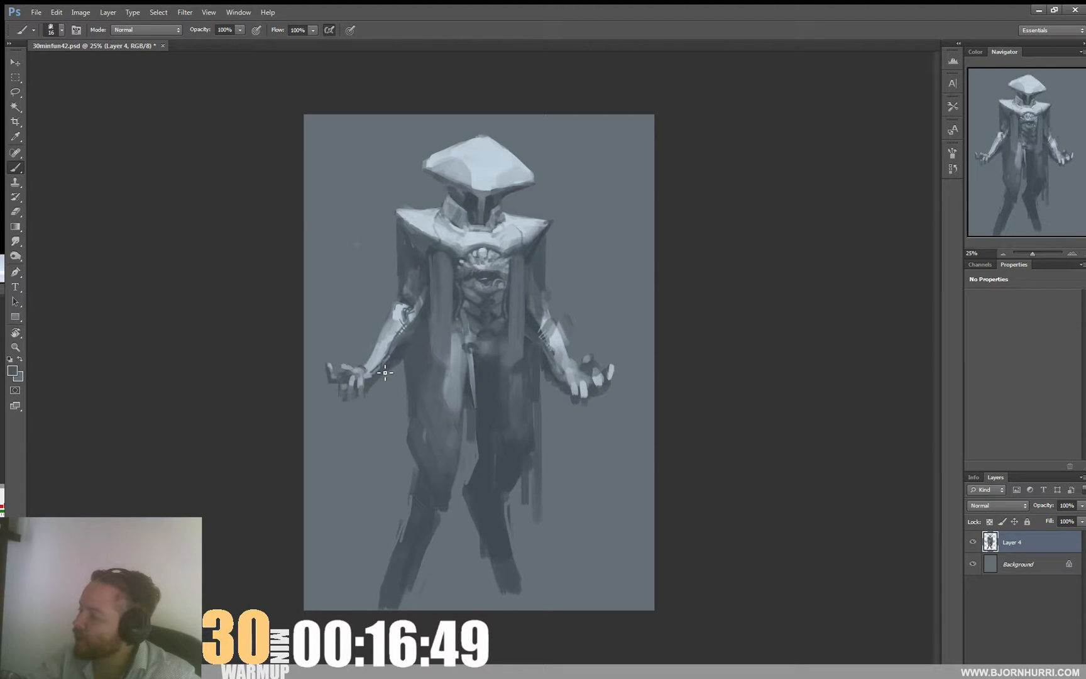
alt+click(406, 339)
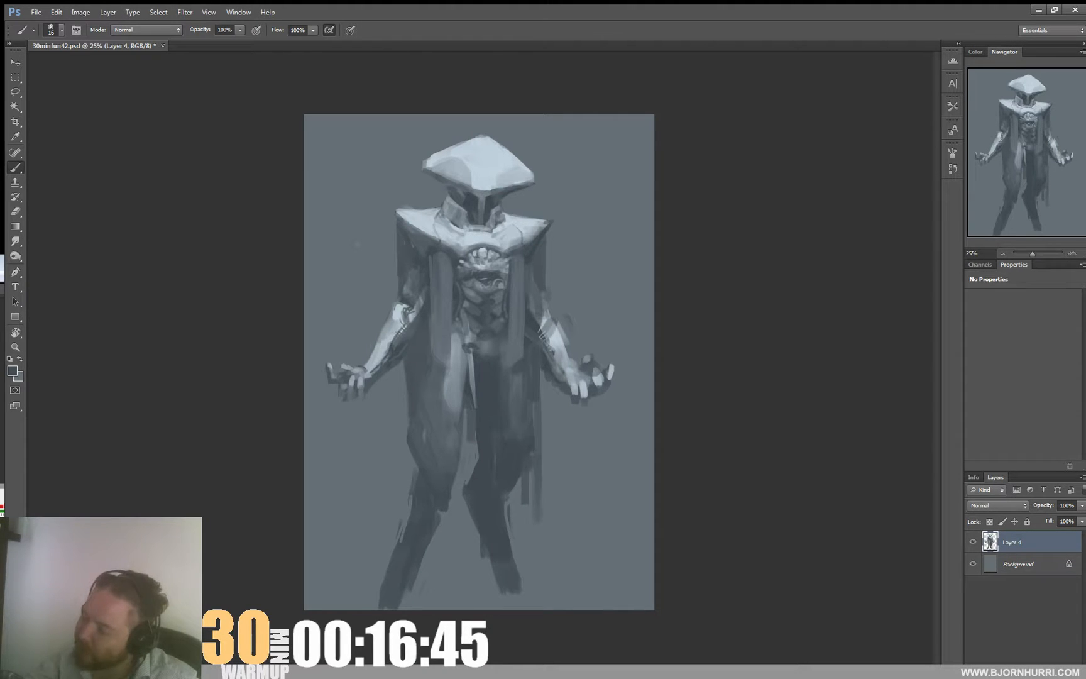
alt+click(389, 345)
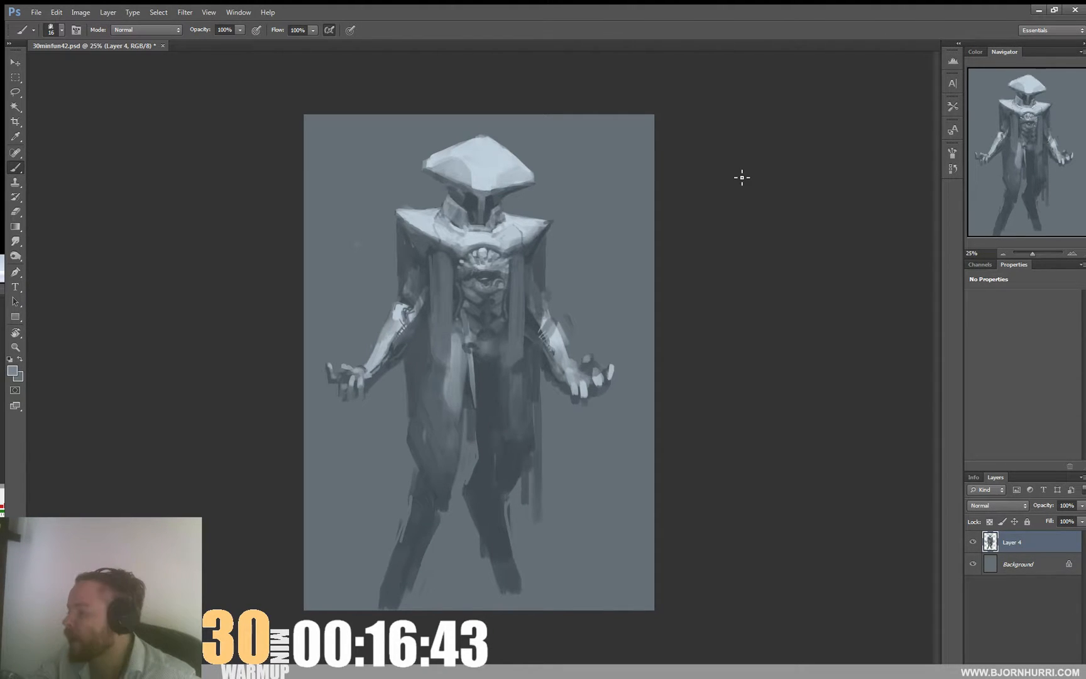
alt+click(397, 312)
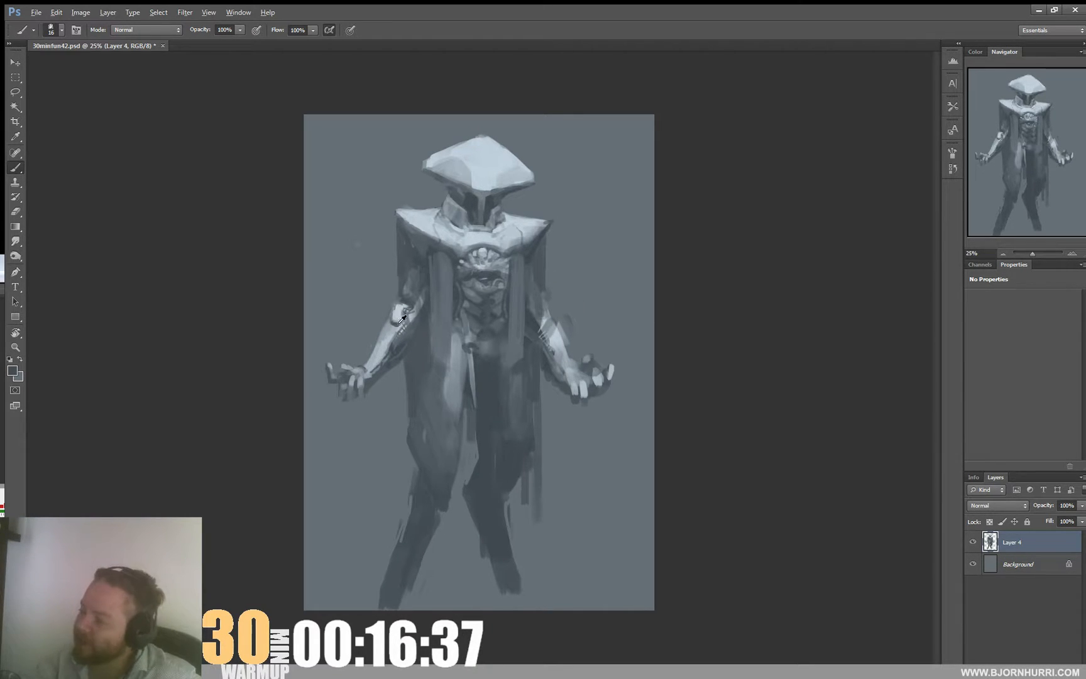
- Set the brush to 26 px, define the canvas-left elbow joint and start matching shading on the opposite elbow
right_click(402, 317)
text(26)
key(Return)
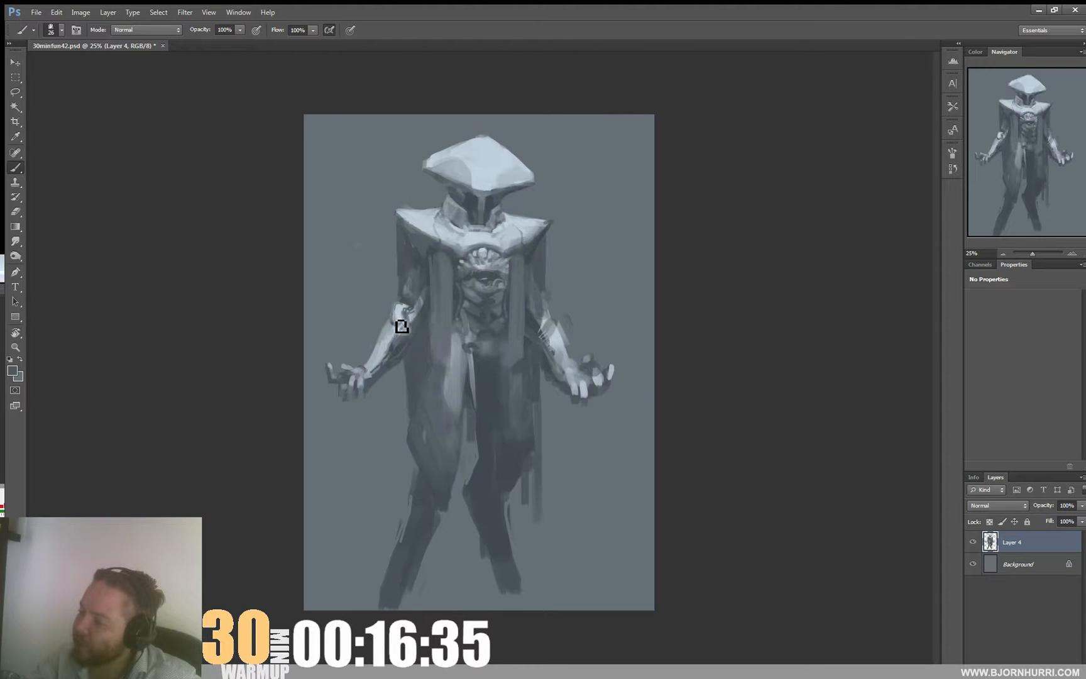
alt+click(550, 323)
drag(550, 323, 553, 330)
alt+click(535, 320)
- Shape the canvas-right elbow joint with 17 px and 26 px brushes in sampled greys, and clean up the arm with the eraser
right_click(557, 329)
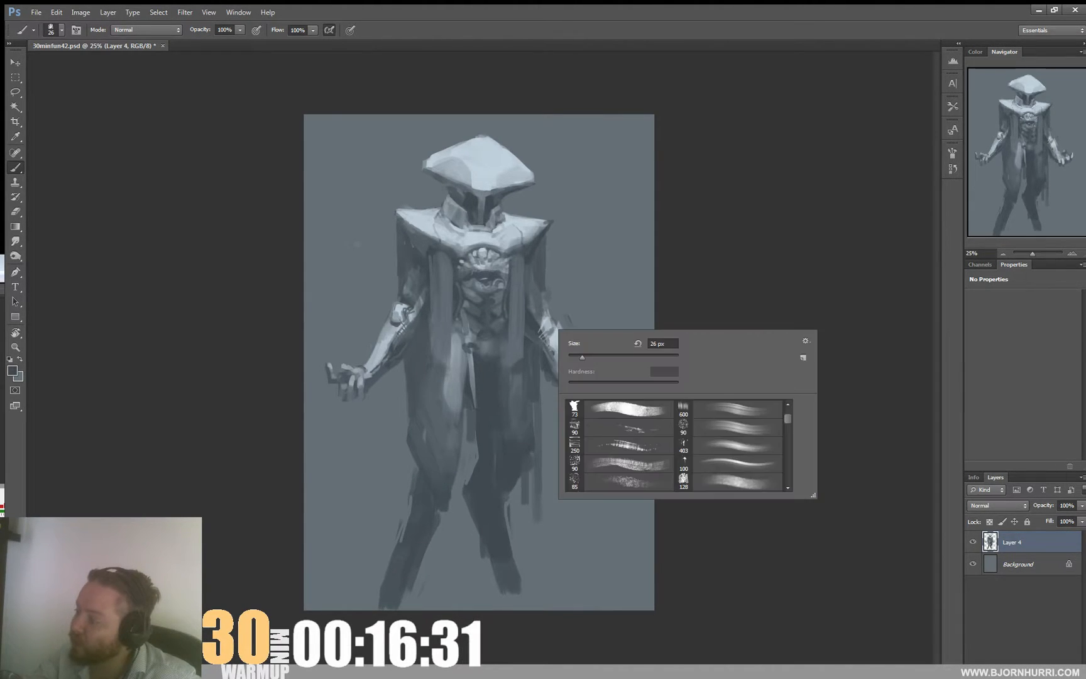
text(17)
key(Return)
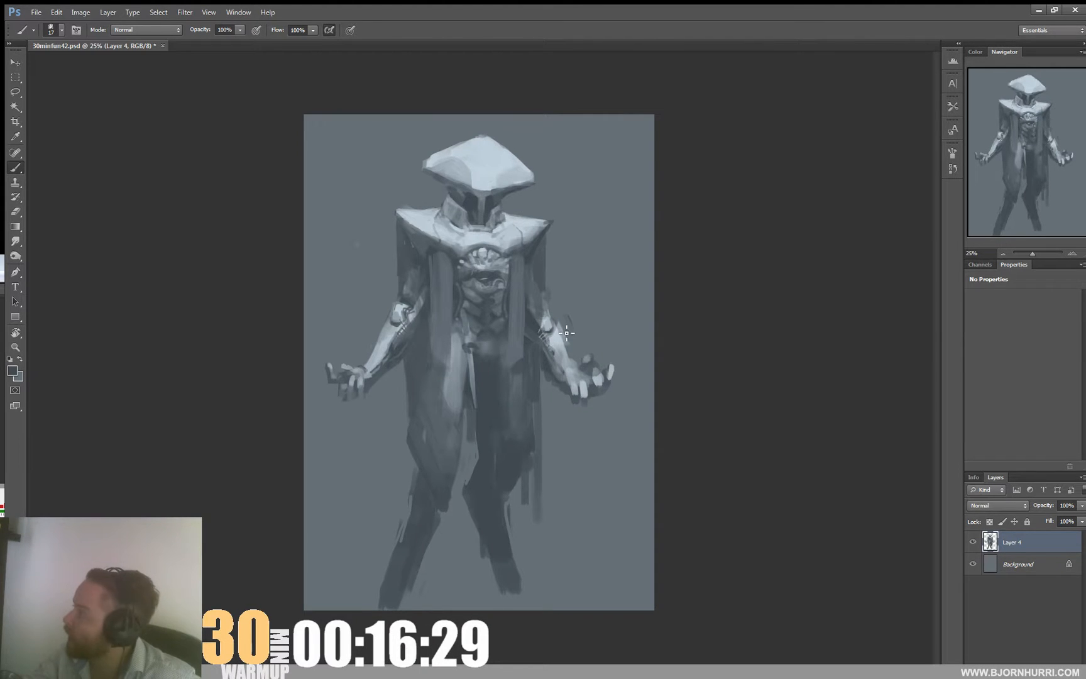
right_click(558, 324)
text(26)
key(Return)
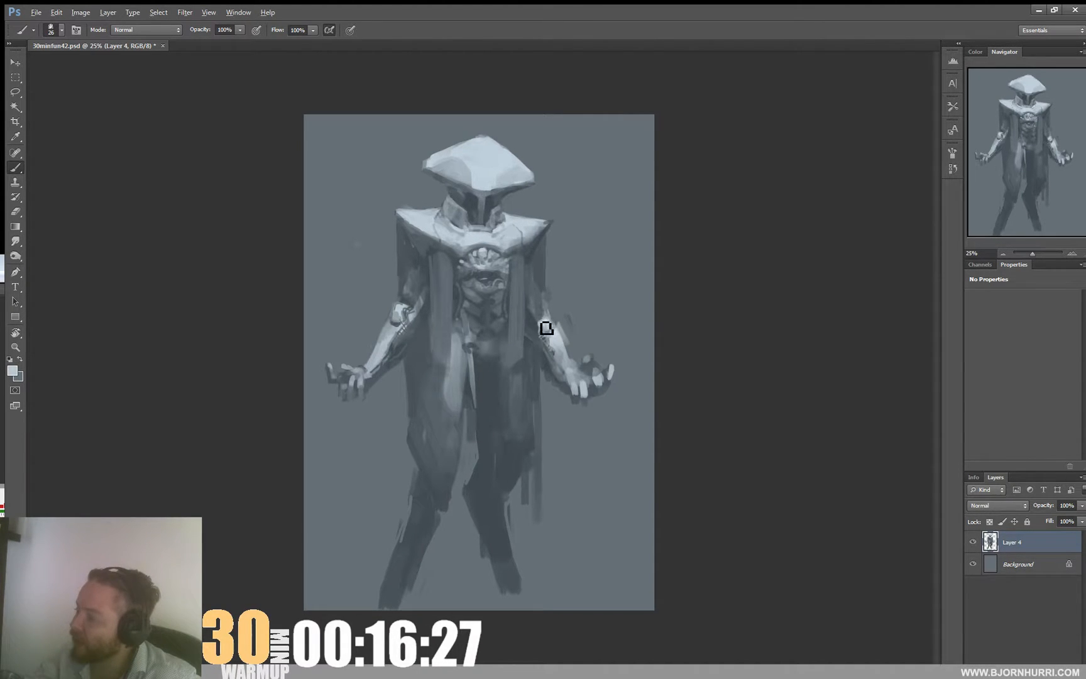
alt+click(546, 323)
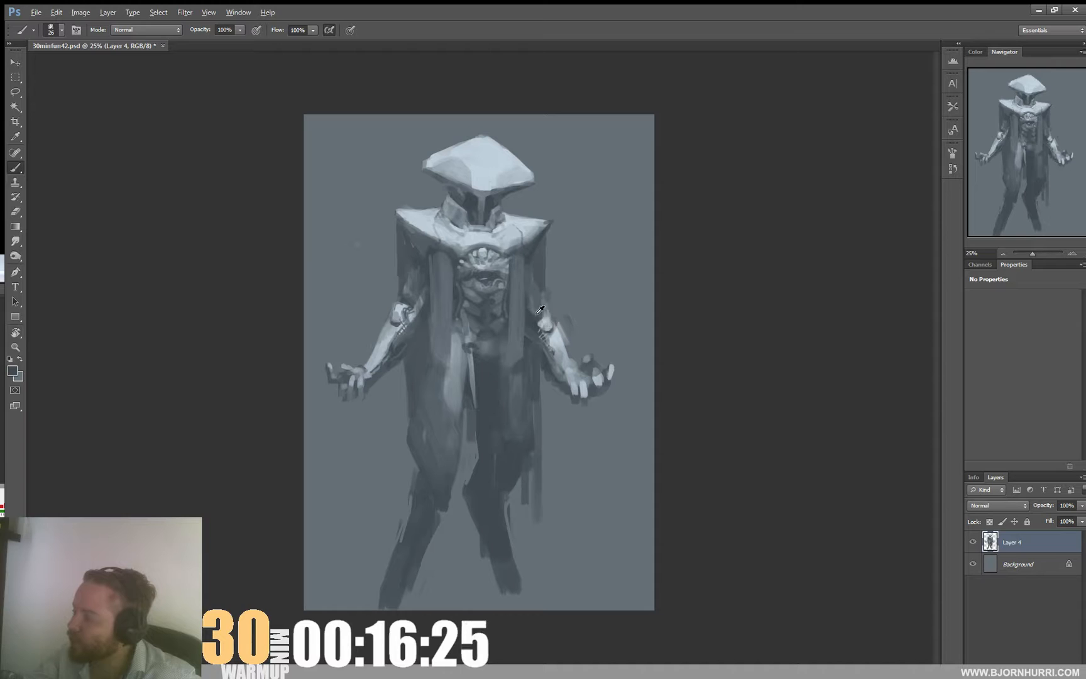
alt+click(542, 325)
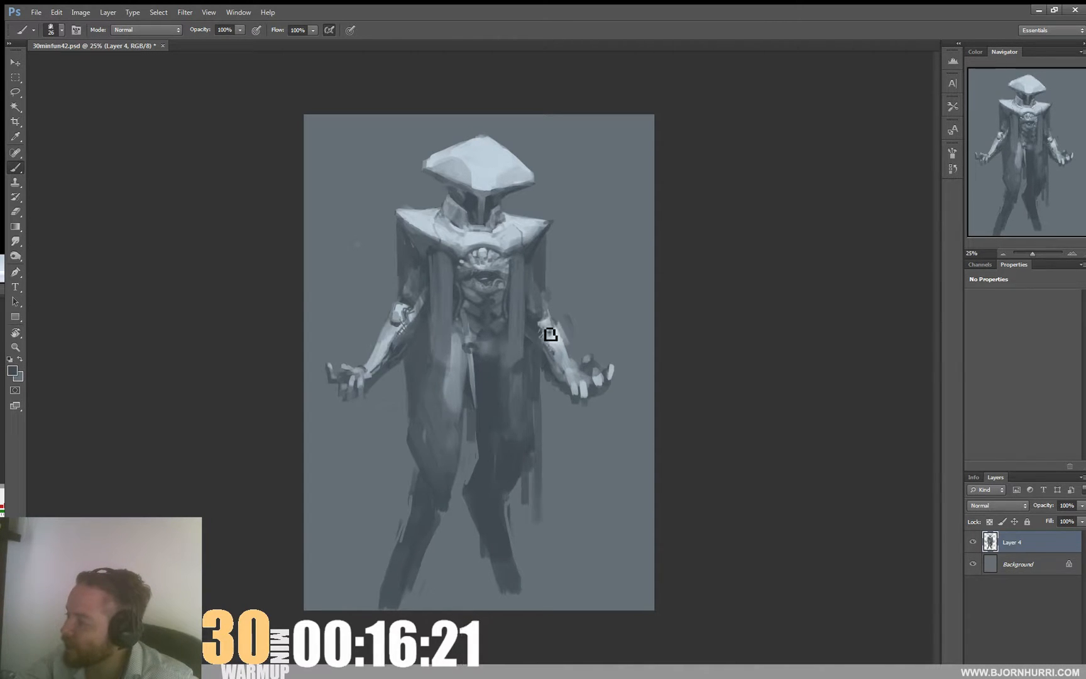
key(e)
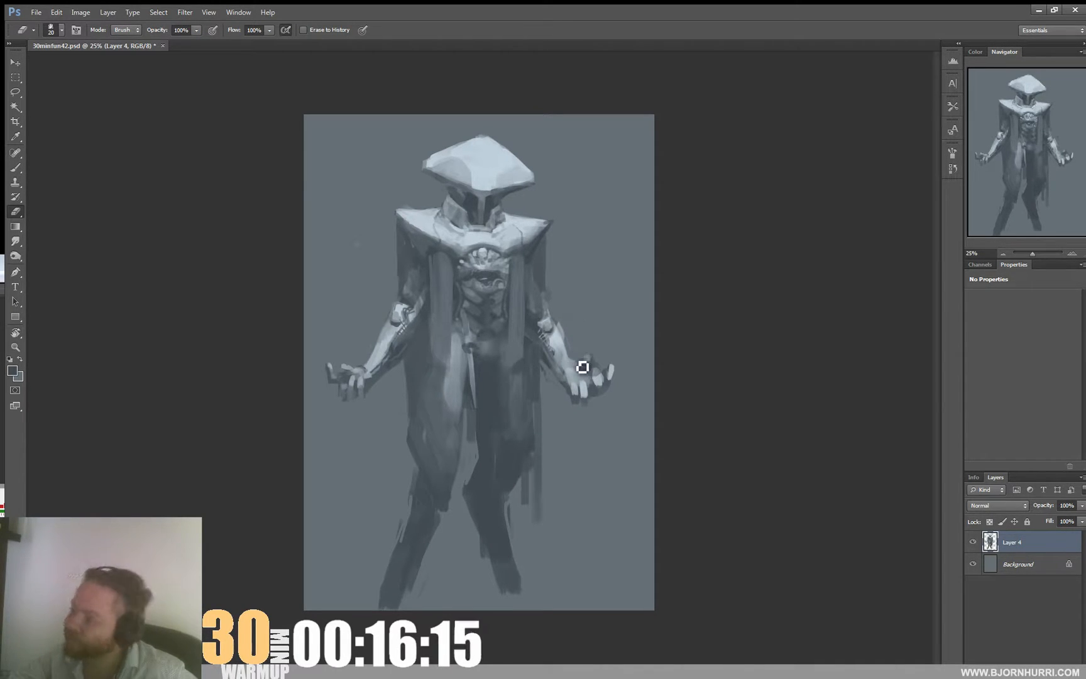
key(b)
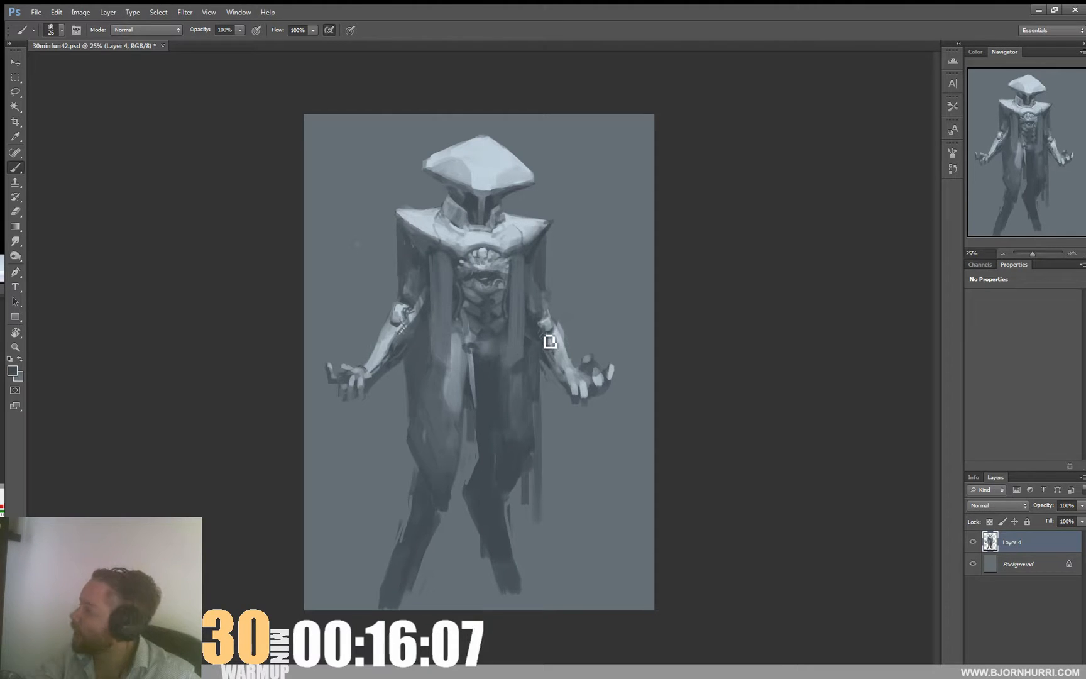
- Set the brush to 41 px and shade the underside of the canvas-right forearm
right_click(565, 358)
text(41)
key(Return)
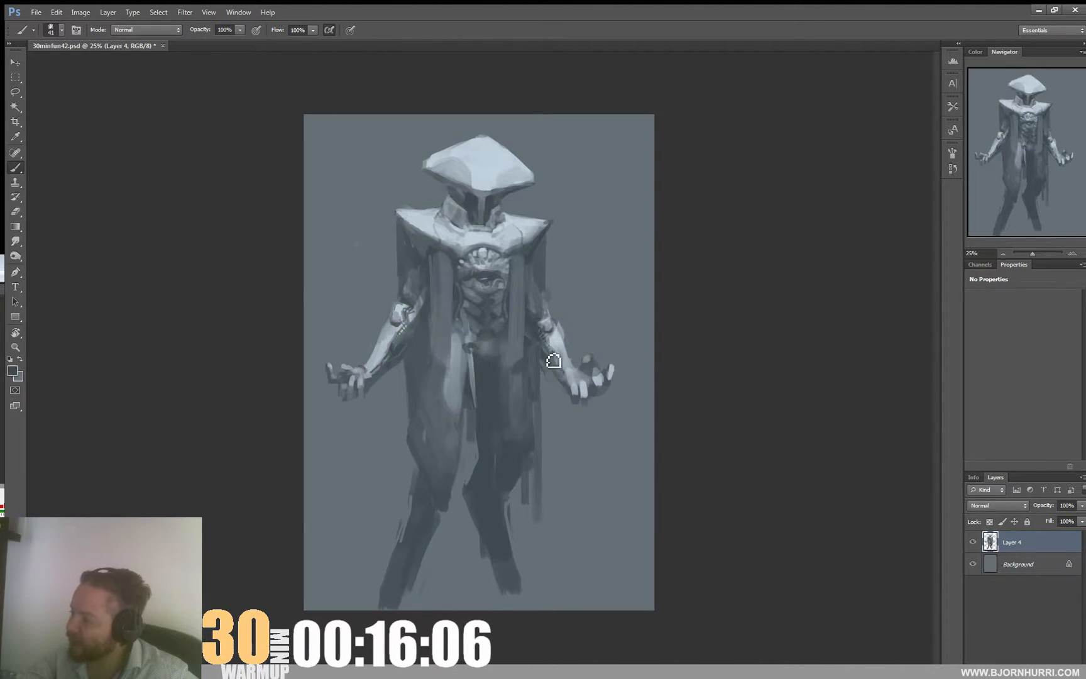
- Set the brush to 19 px, repaint the canvas-right hand's fingers with sampled greys, and trim their edges with the eraser
right_click(576, 390)
text(19)
key(Return)
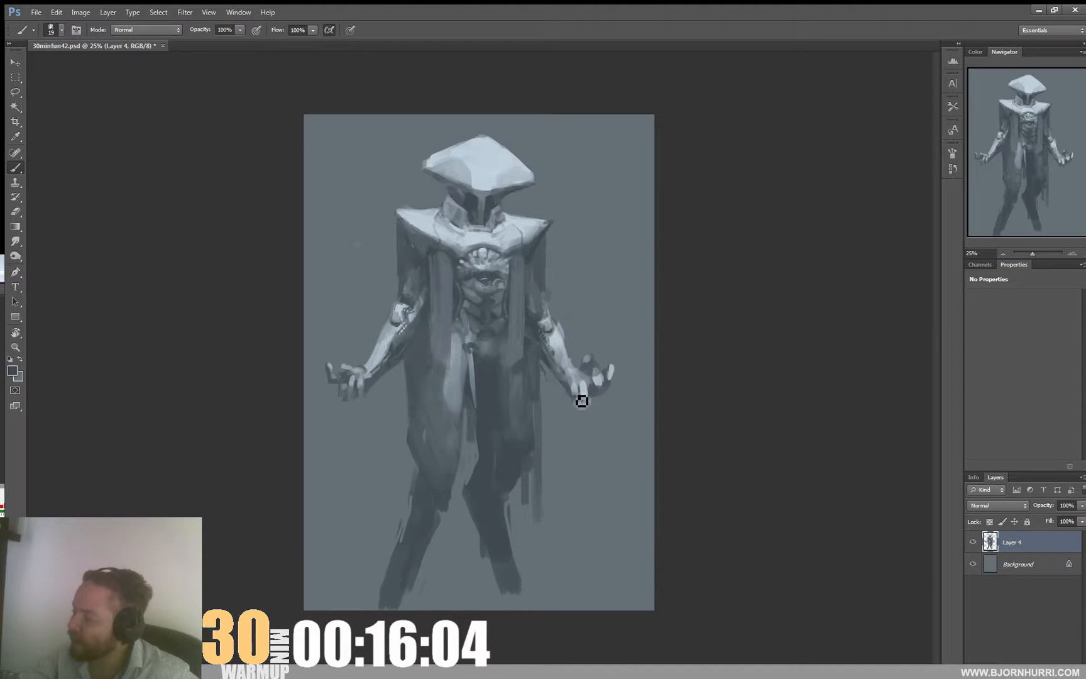
alt+click(577, 392)
mouse_move(595, 394)
mouse_down()
mouse_move(610, 372)
mouse_move(601, 395)
mouse_move(608, 388)
mouse_up()
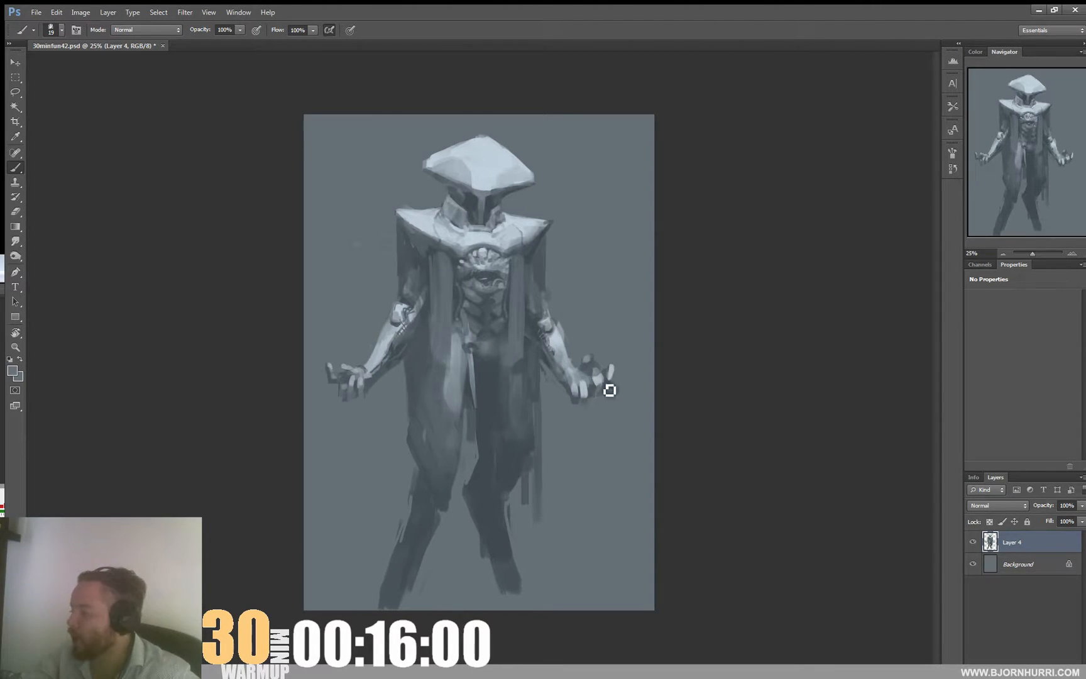
key(e)
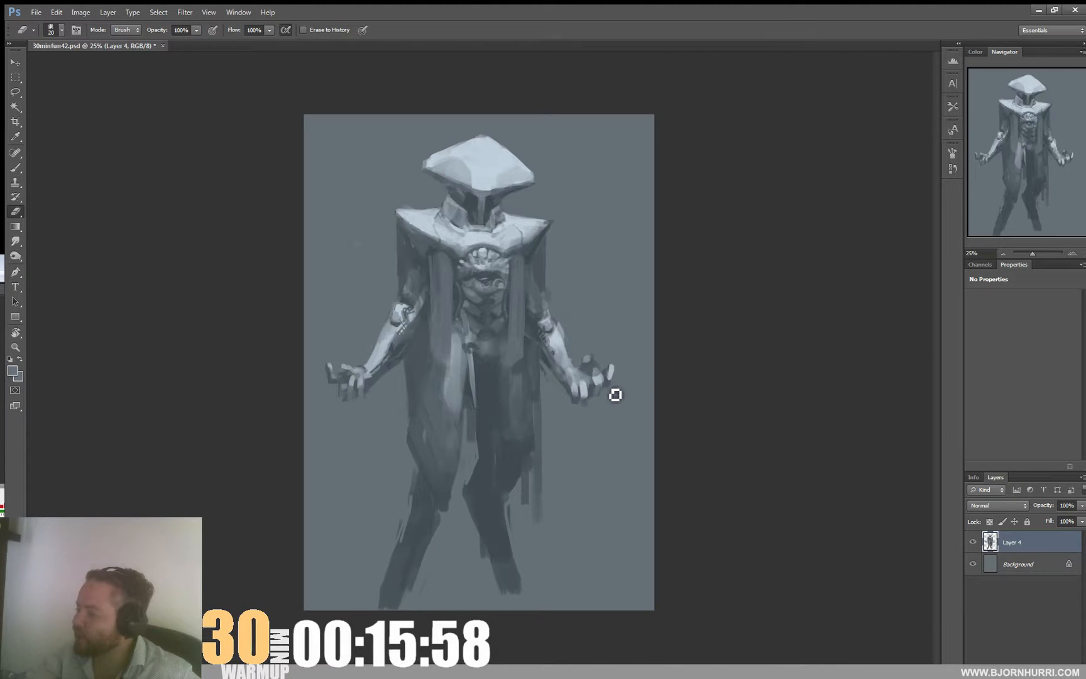
mouse_move(609, 368)
mouse_down()
mouse_move(589, 358)
mouse_move(589, 372)
mouse_up()
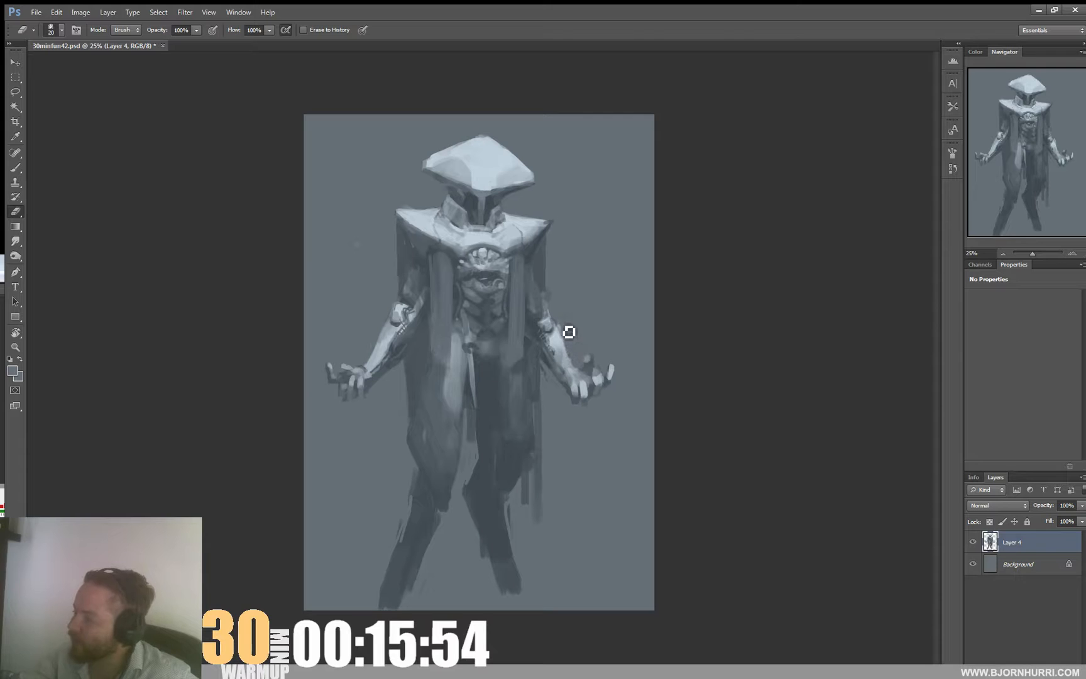
- Tidy the outer contour of the canvas-right upper arm above the elbow, alternating dark strokes and erasing
key(b)
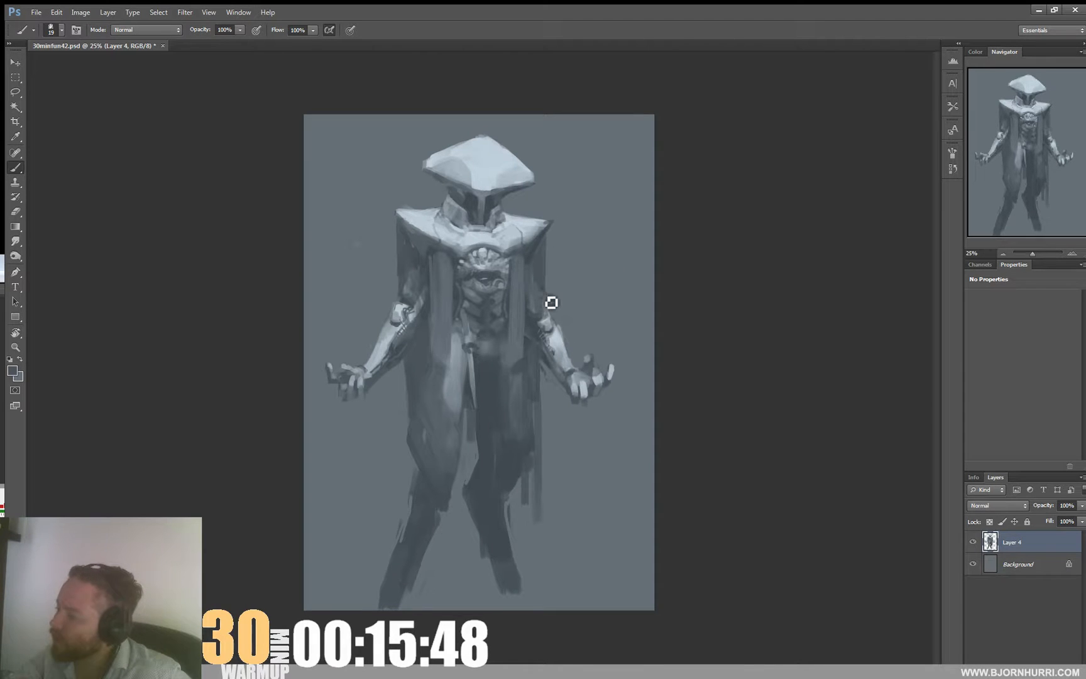
key(e)
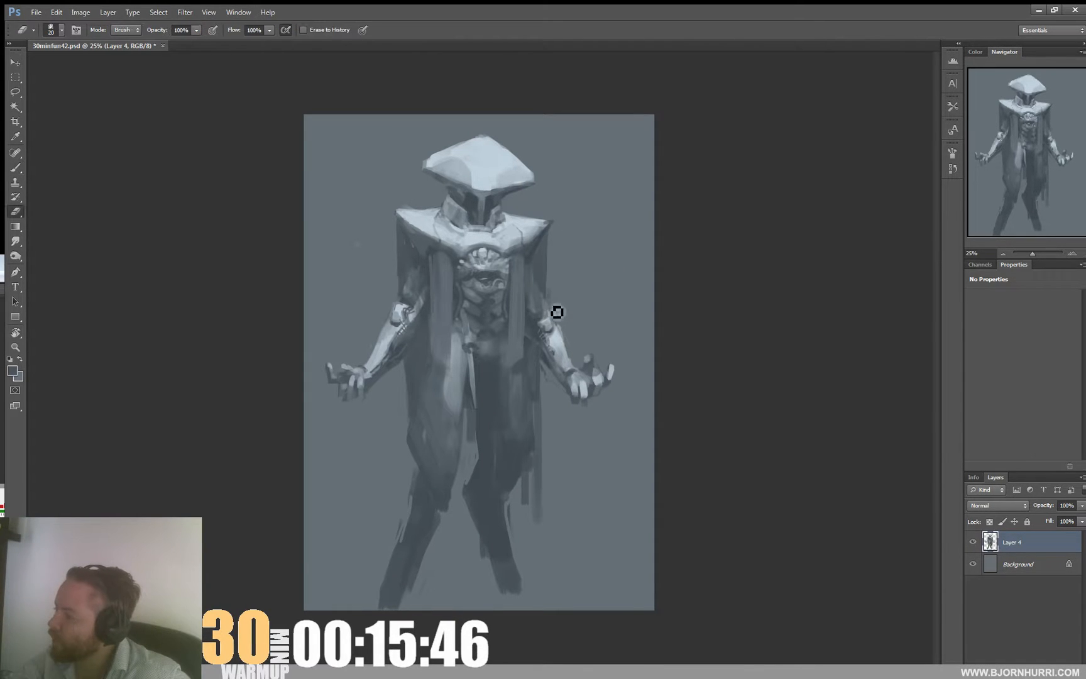
key(b)
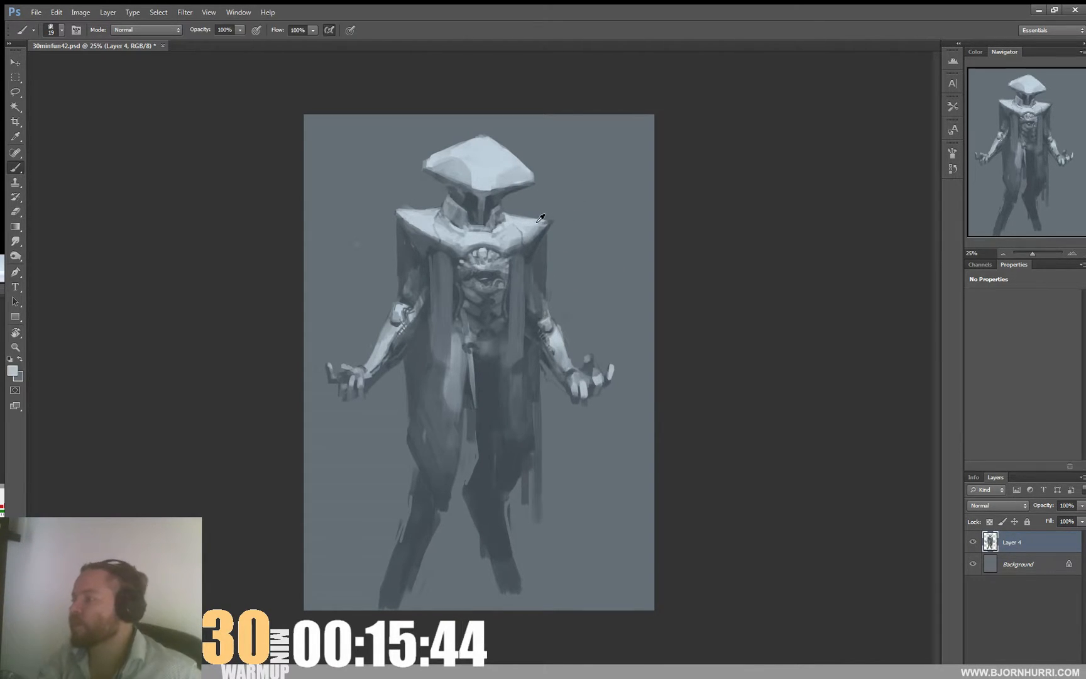
- Sharpen both pointed collar tips with greys sampled from the collar, and clean the collar's edges with the eraser
alt+click(541, 219)
alt+click(556, 230)
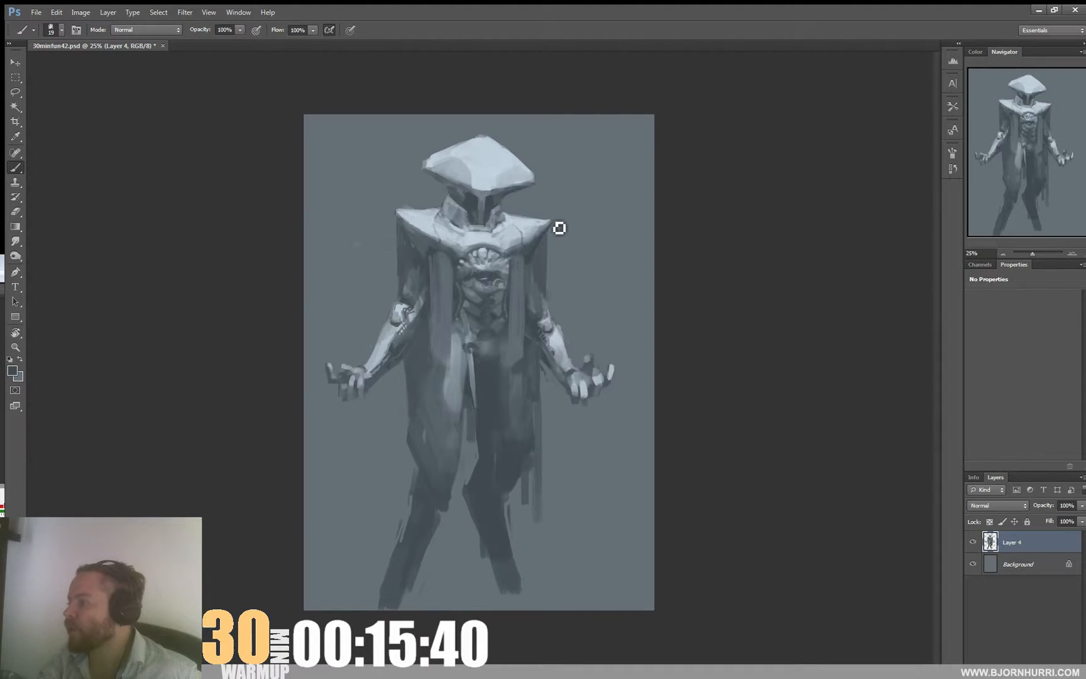
key(e)
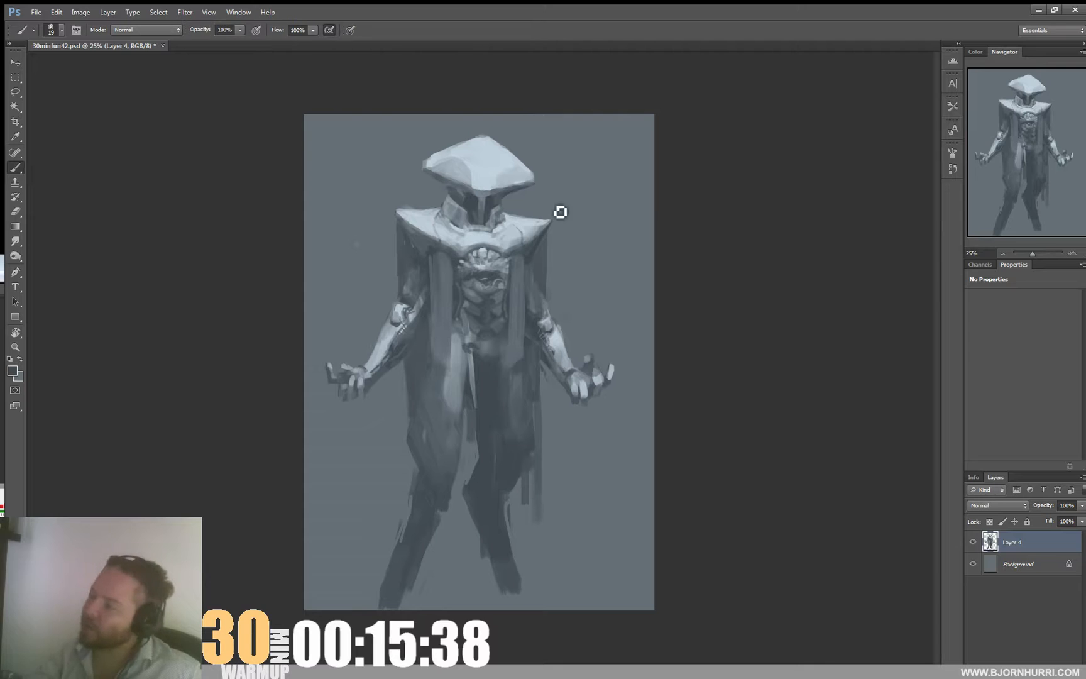
key(b)
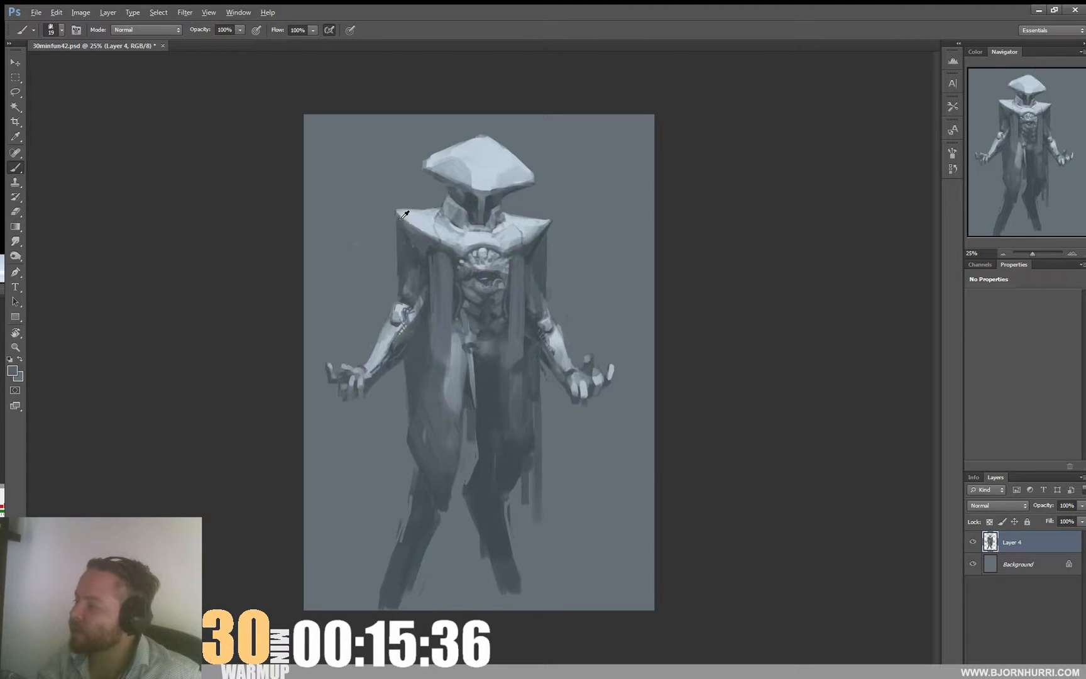
alt+click(404, 215)
drag(409, 219, 394, 212)
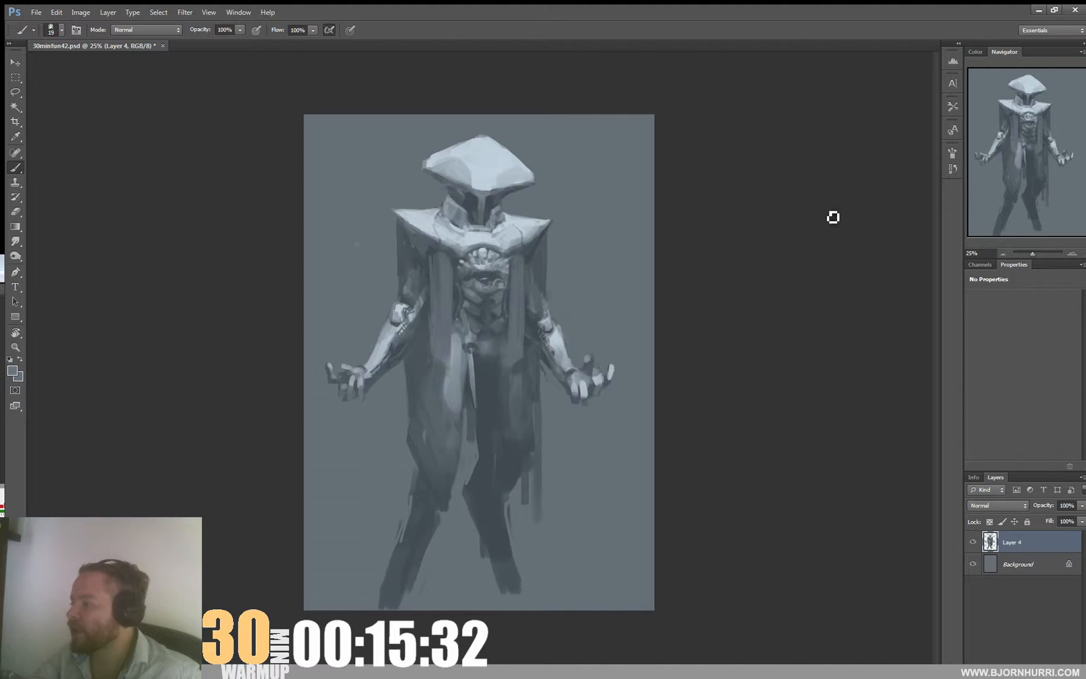
key(e)
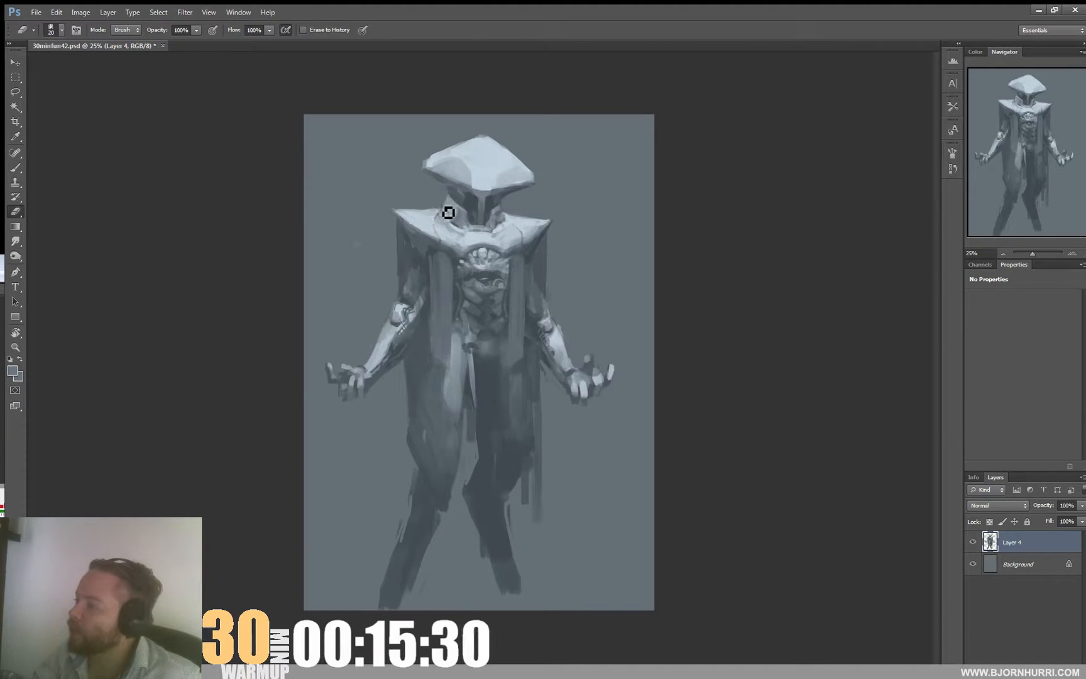
key(b)
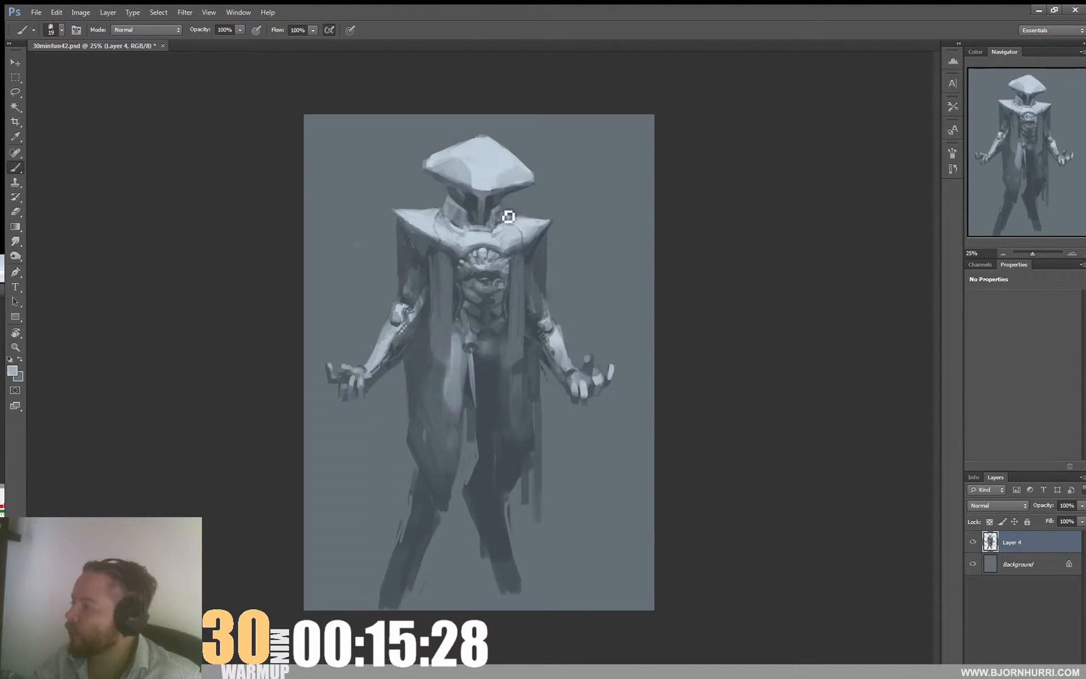
- Refine the neck guard and lower face with sampled greys, using 11 px and 13 px brushes for the fine details
alt+click(467, 217)
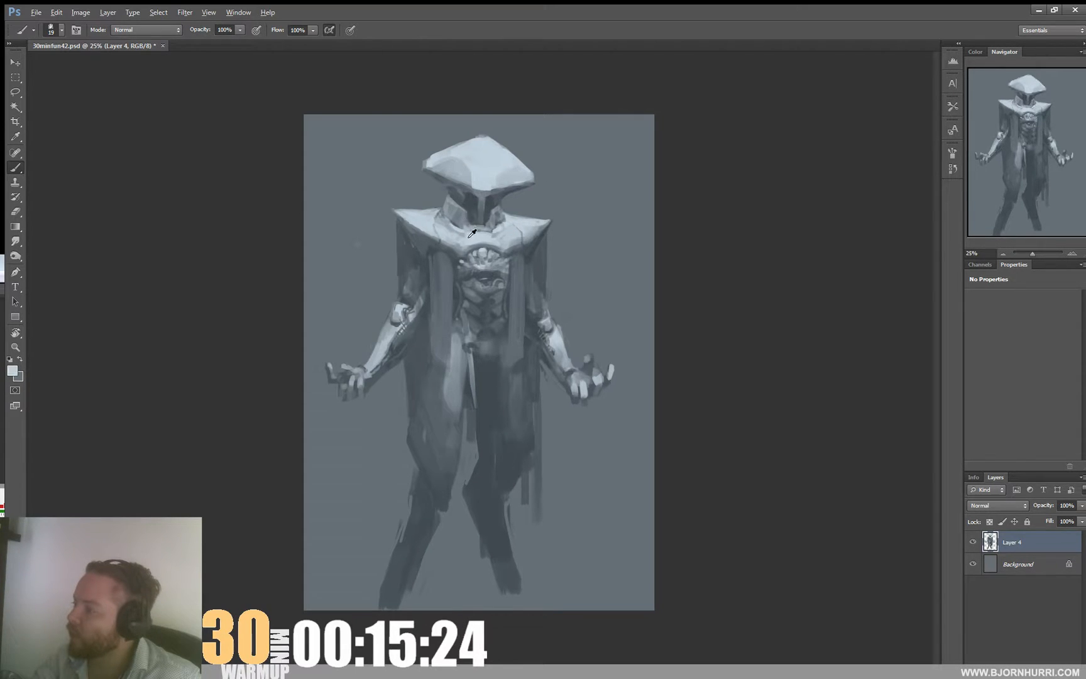
right_click(499, 217)
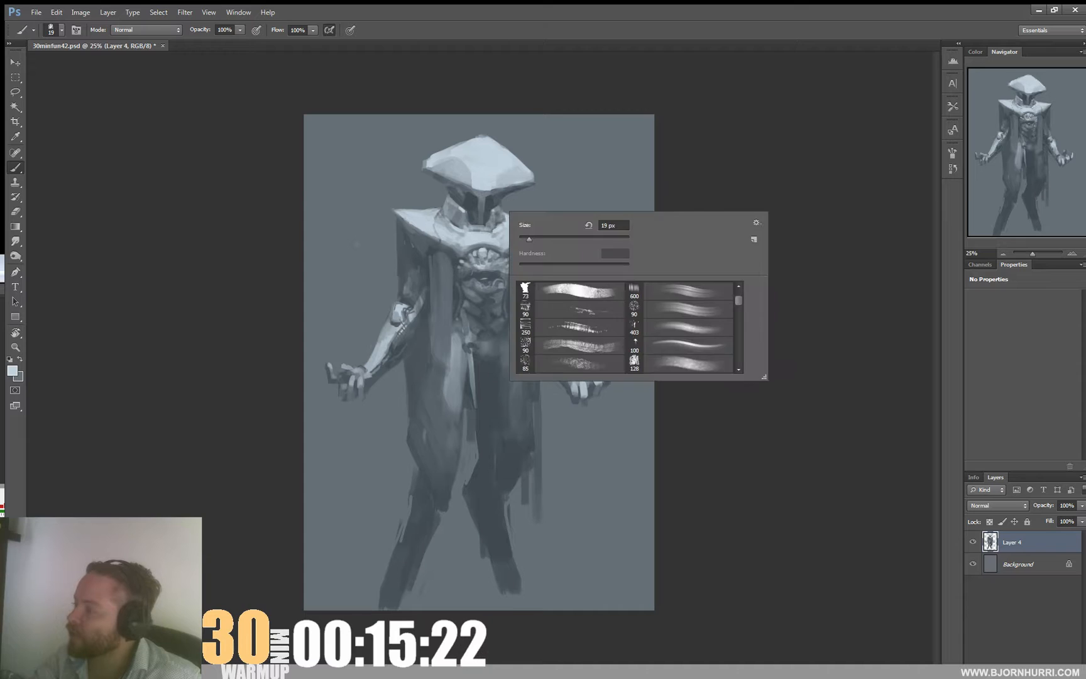
text(11)
key(Return)
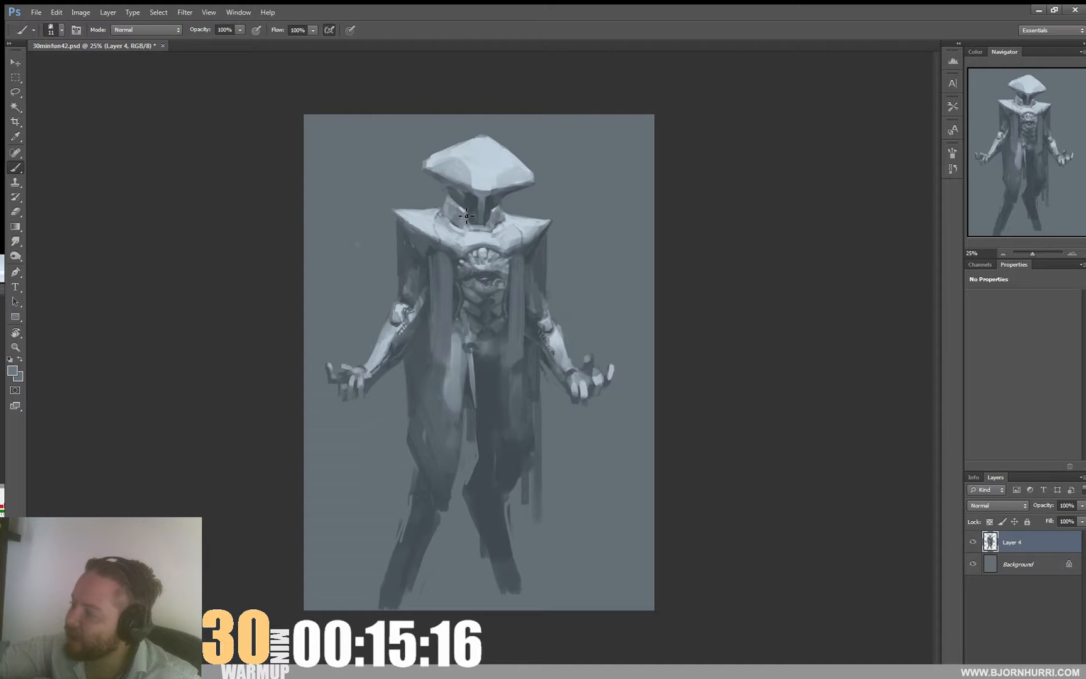
right_click(476, 217)
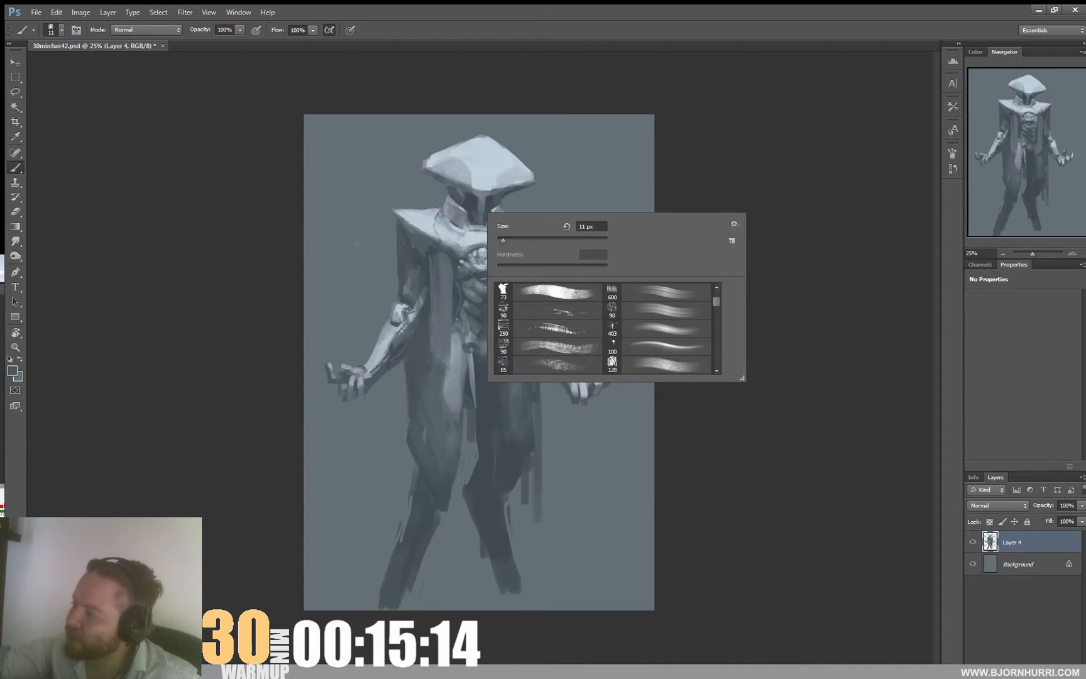
key(Return)
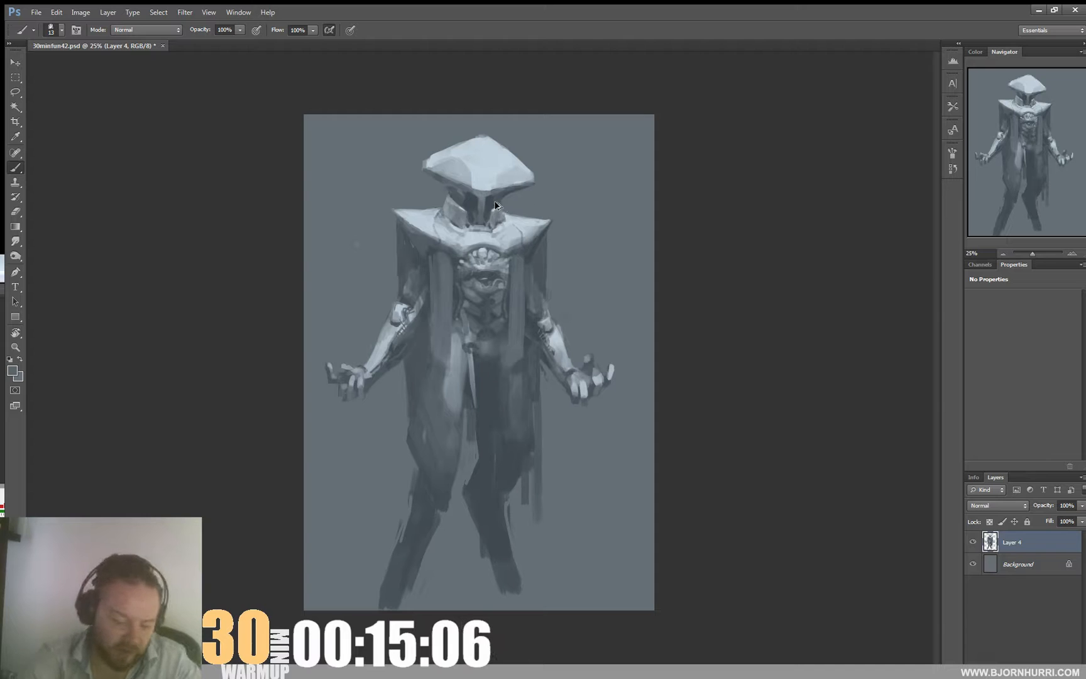
- Add a new layer and paint two pairs of short, slanted dark eye slits on the front of the hat
key(ctrl+shift+alt+n)
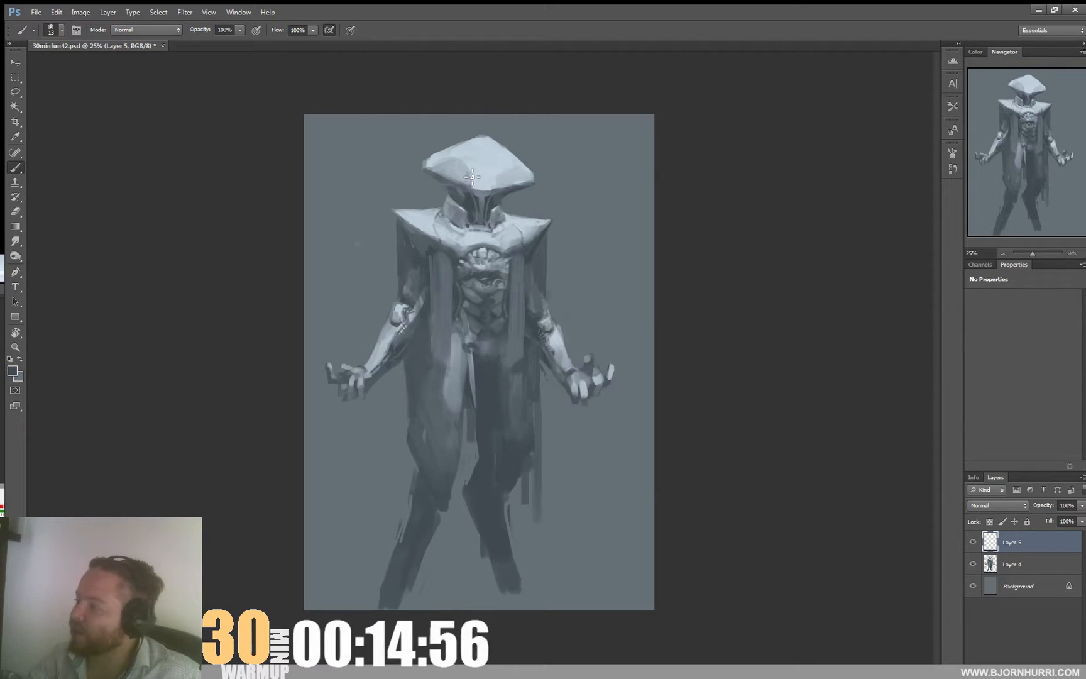
drag(464, 170, 475, 179)
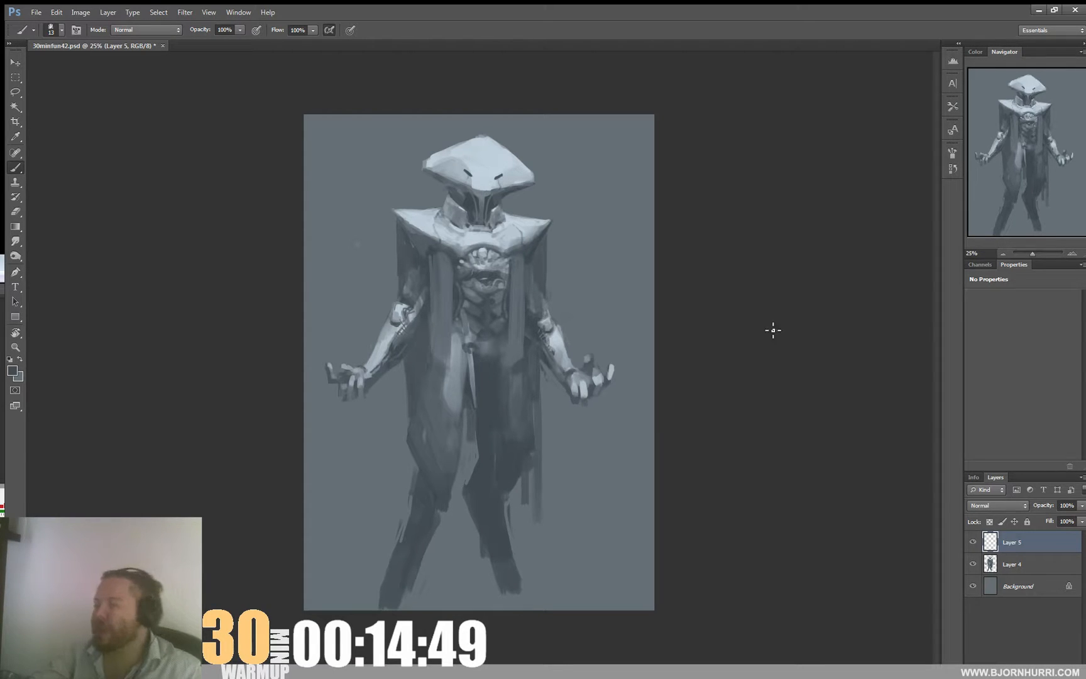
drag(501, 178, 503, 184)
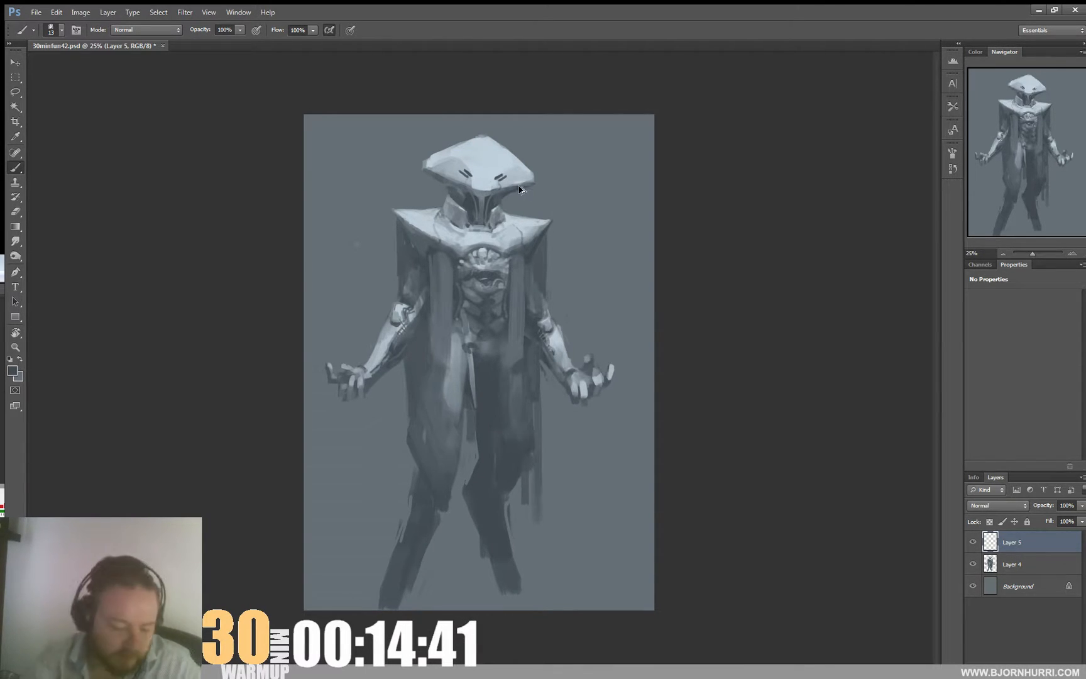
- Add another new layer and draw a thin, rounded dark panel line above the eye slits on the hat
key(ctrl+shift+alt+n)
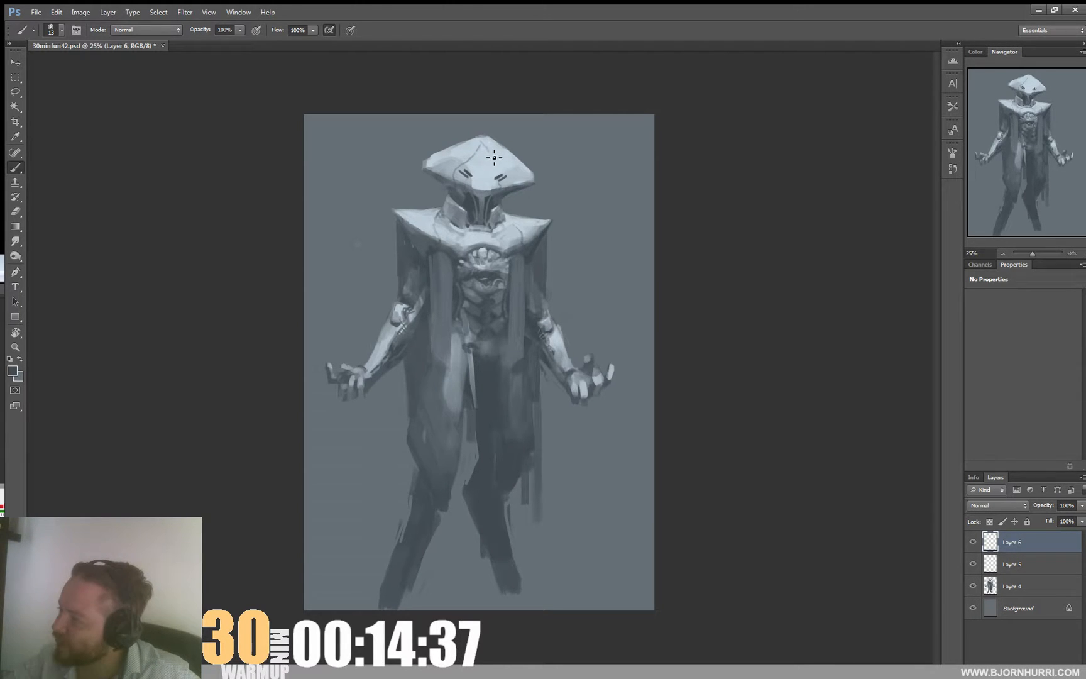
key(space)
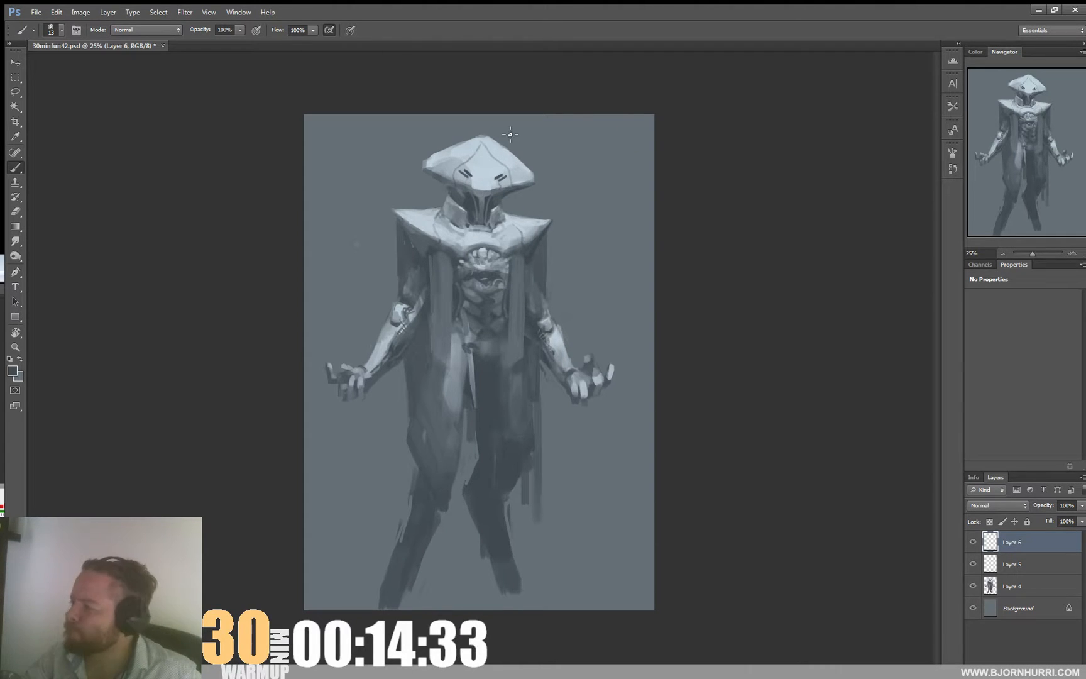
key(e)
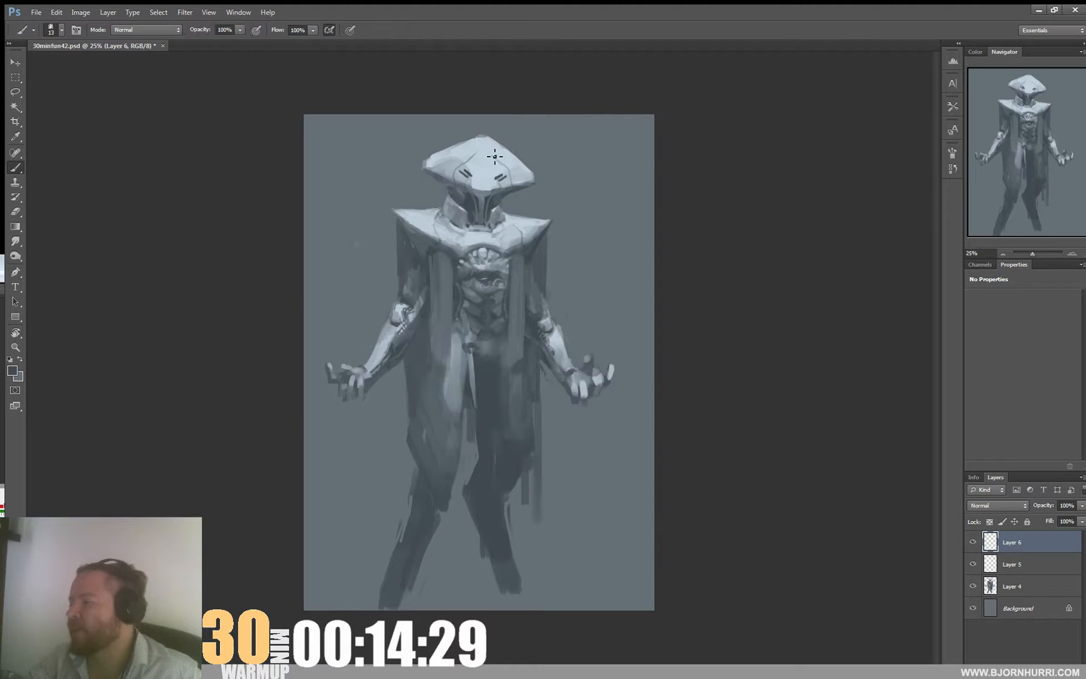
key(b)
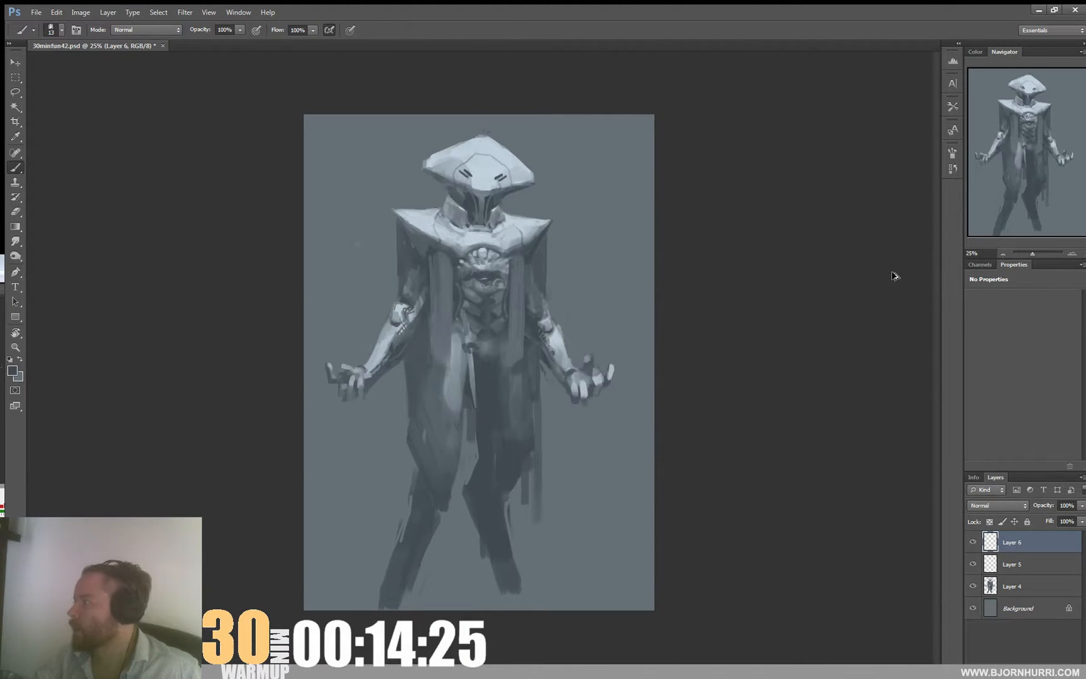
- Set the eraser to 47 px, clean up the hat's panel line, and merge its layer into the eye-slit layer
key(e)
right_click(487, 171)
key(Return)
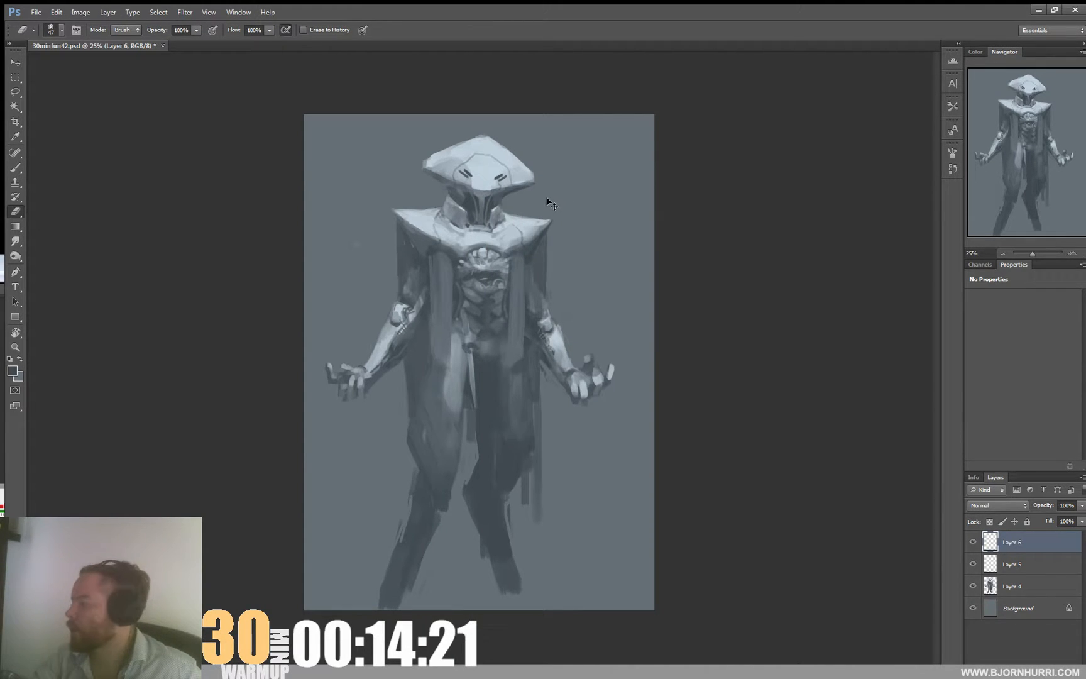
key(Delete)
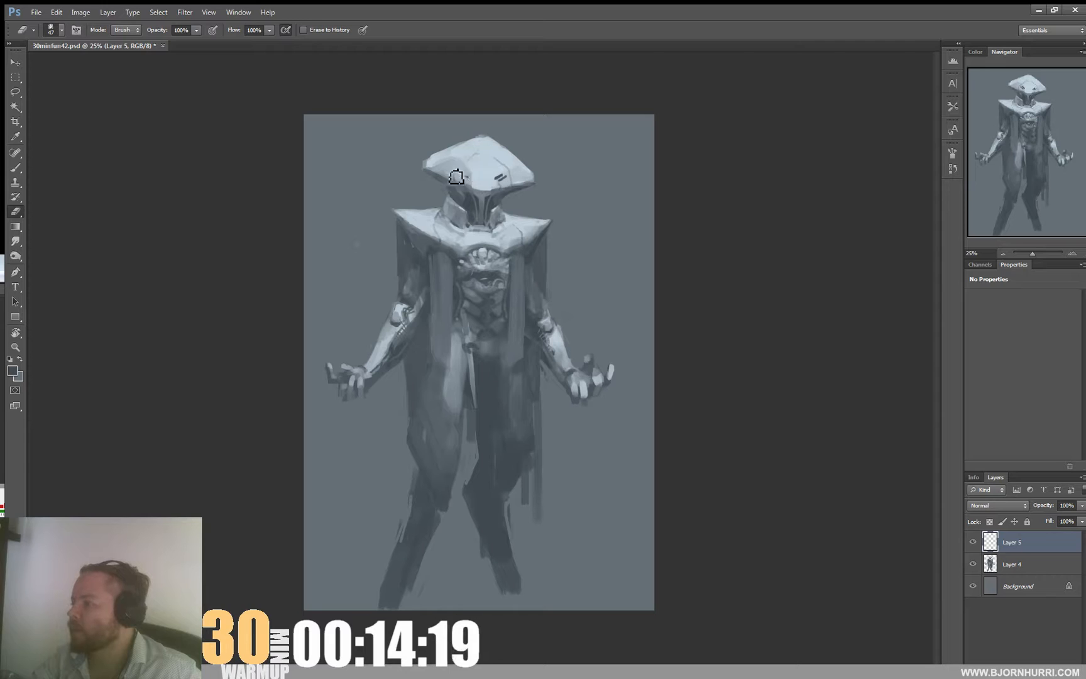
- Try erasing the eye slits and panel line from the hat, and undo the erasure
drag(456, 177, 504, 182)
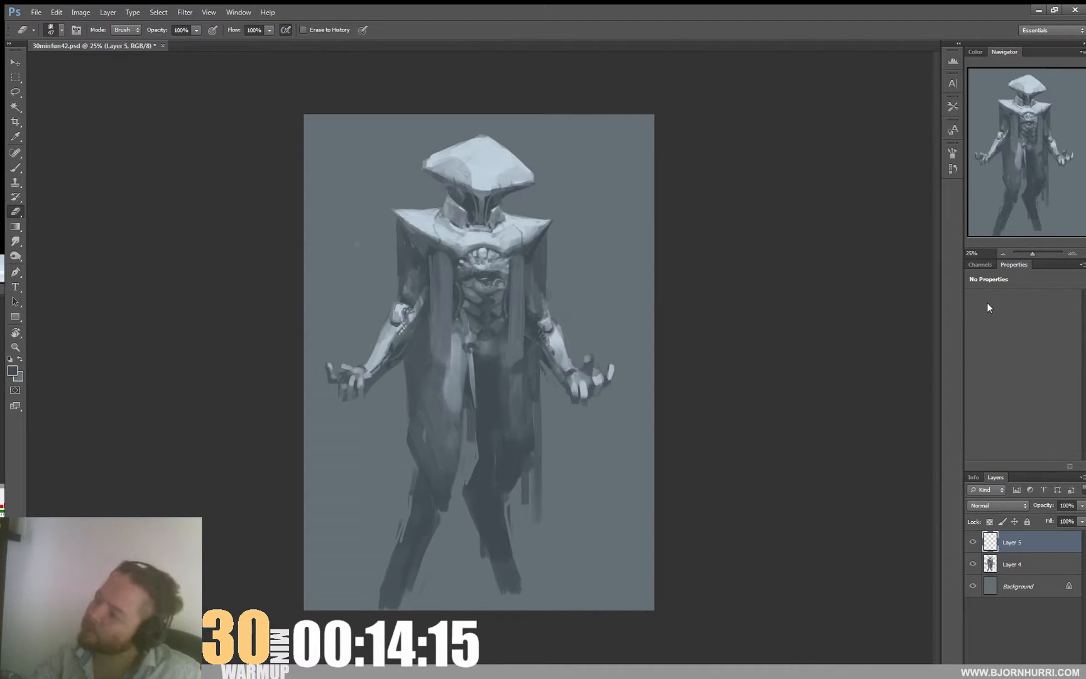
key(ctrl+z)
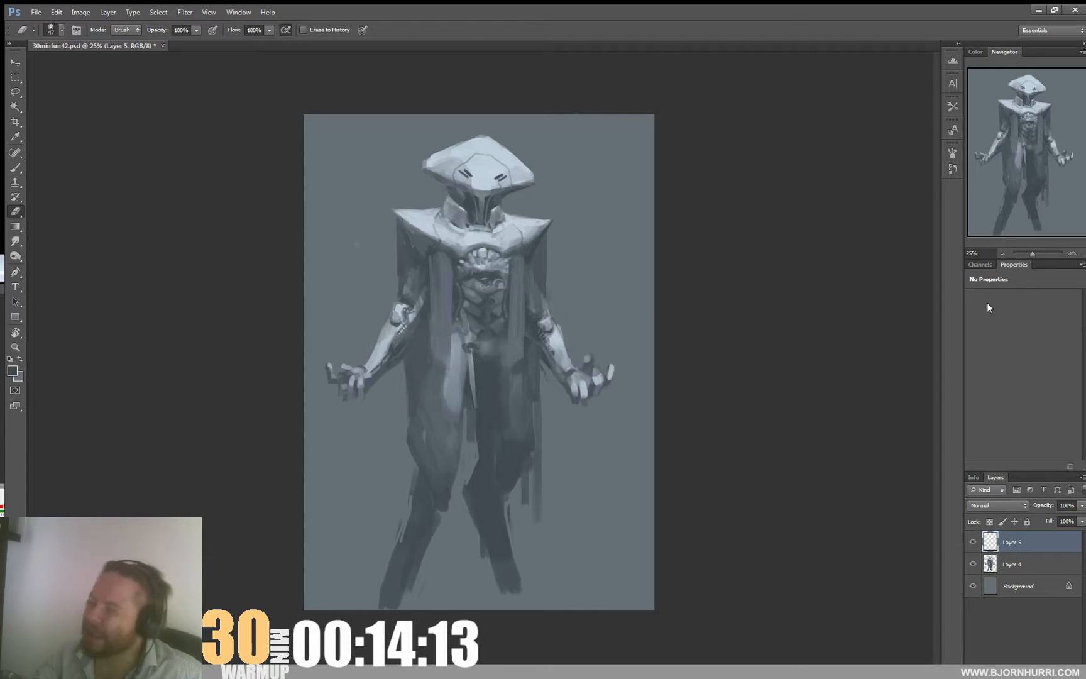
- Refine the shading of the figure's elbow, upper arm and collar edge with a 30 px brush, sampling tones from the figure
key(b)
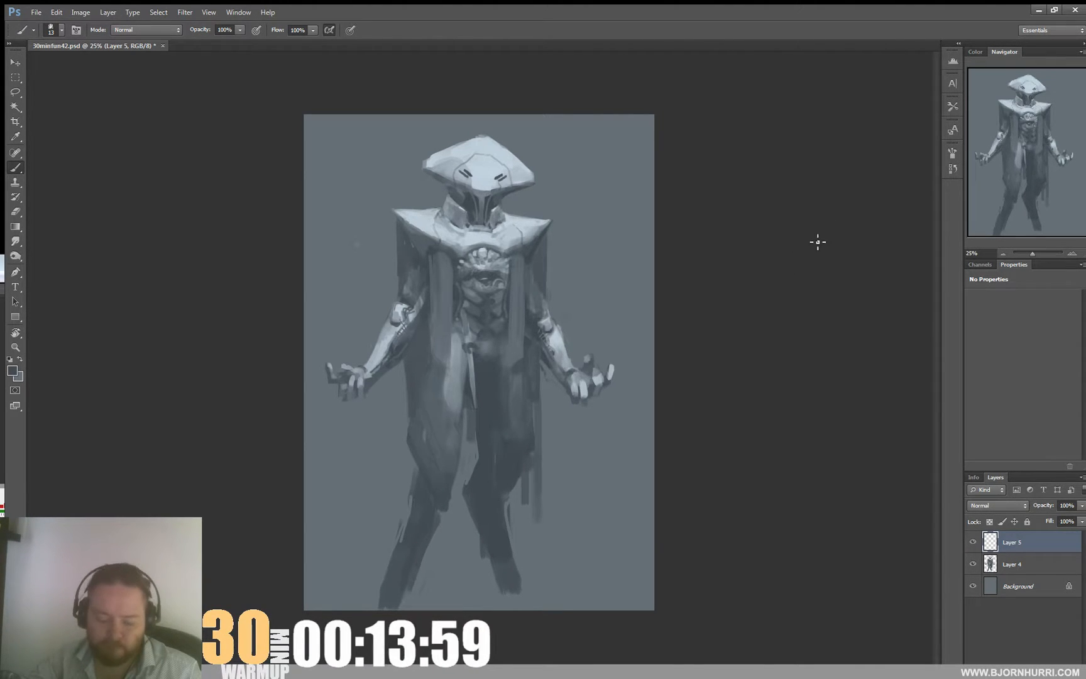
right_click(404, 321)
click(401, 319)
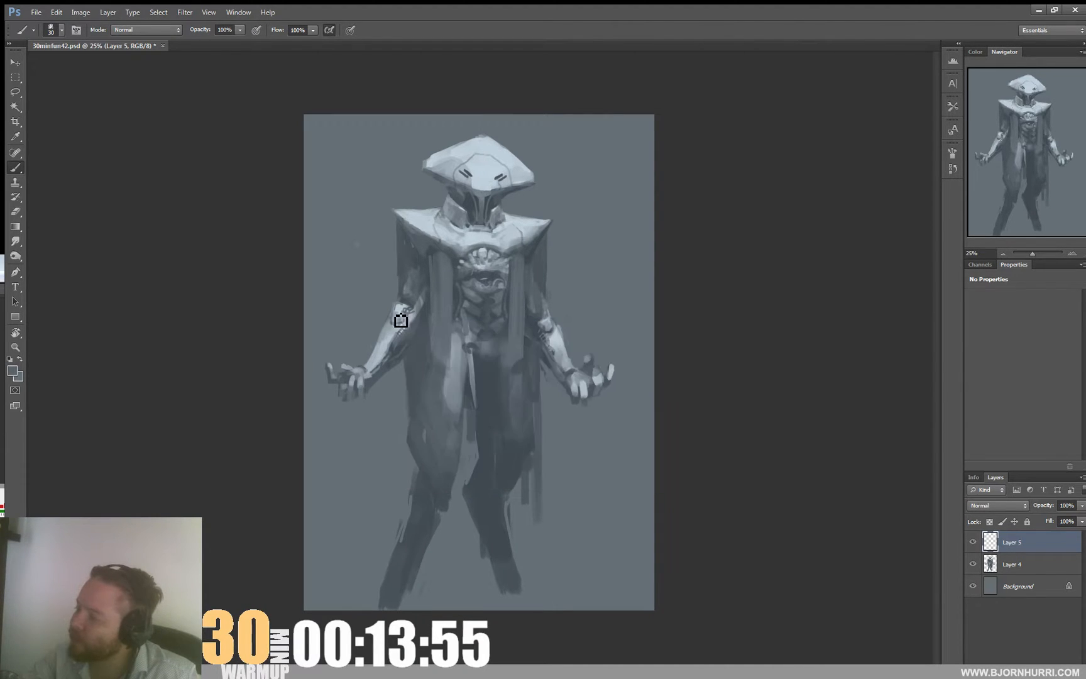
alt+click(402, 312)
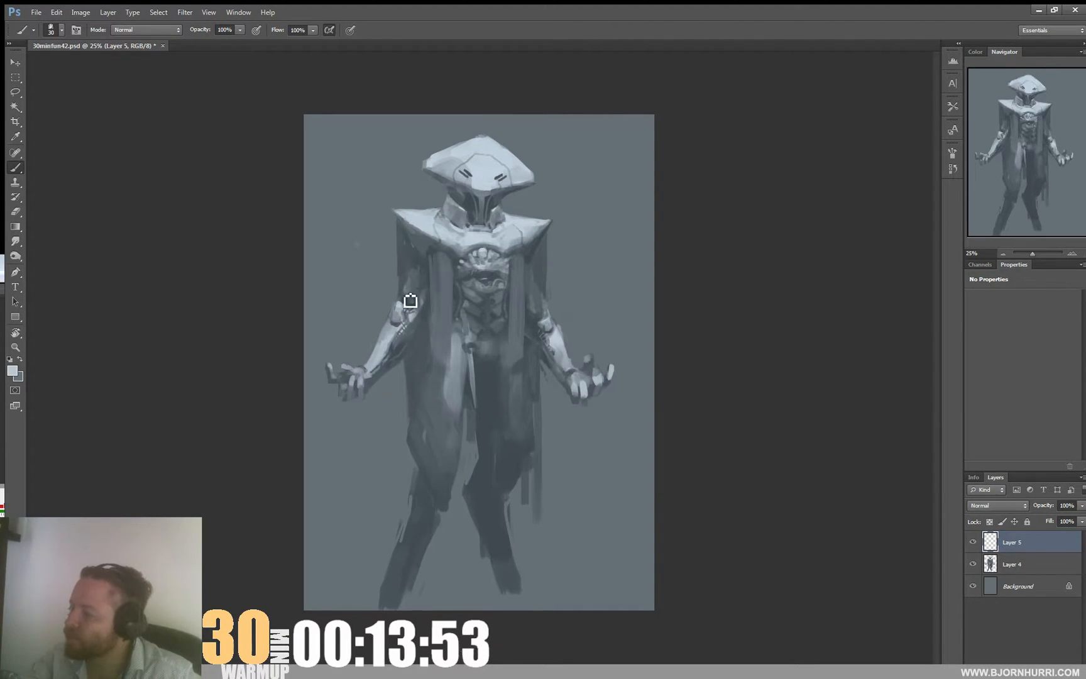
alt+click(406, 302)
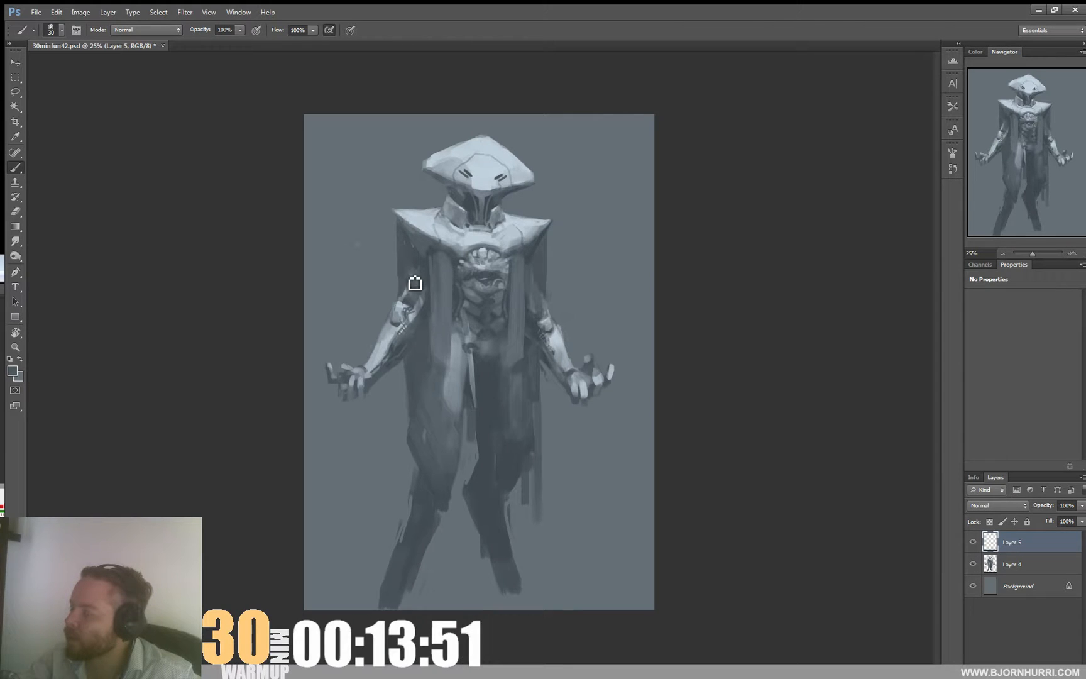
alt+click(419, 287)
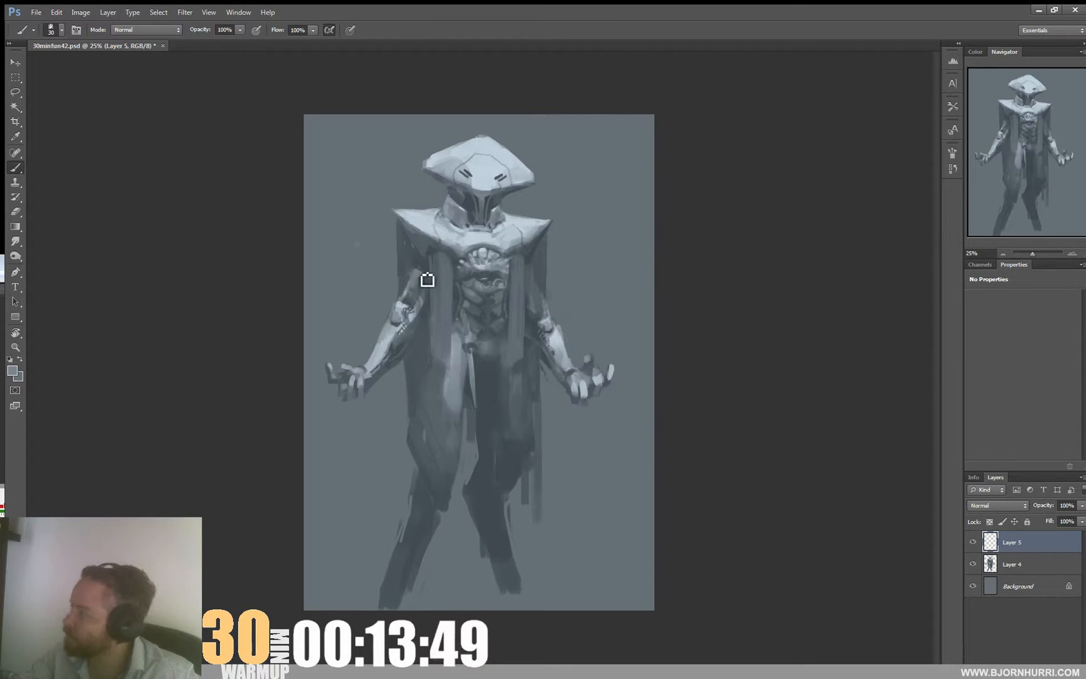
alt+click(431, 286)
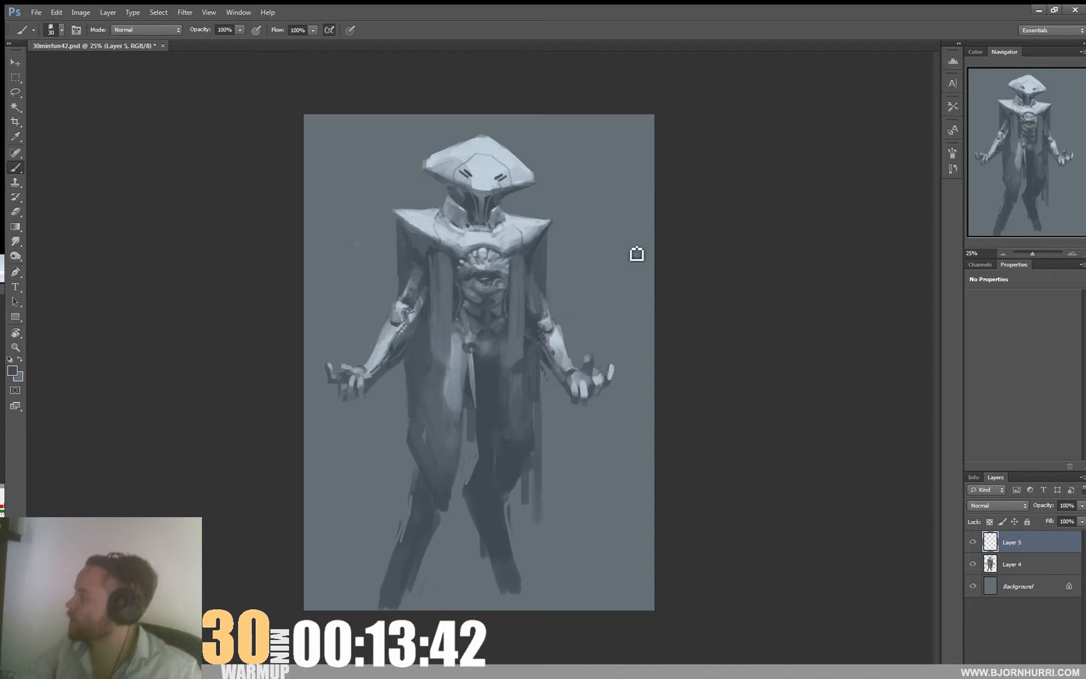
alt+click(527, 246)
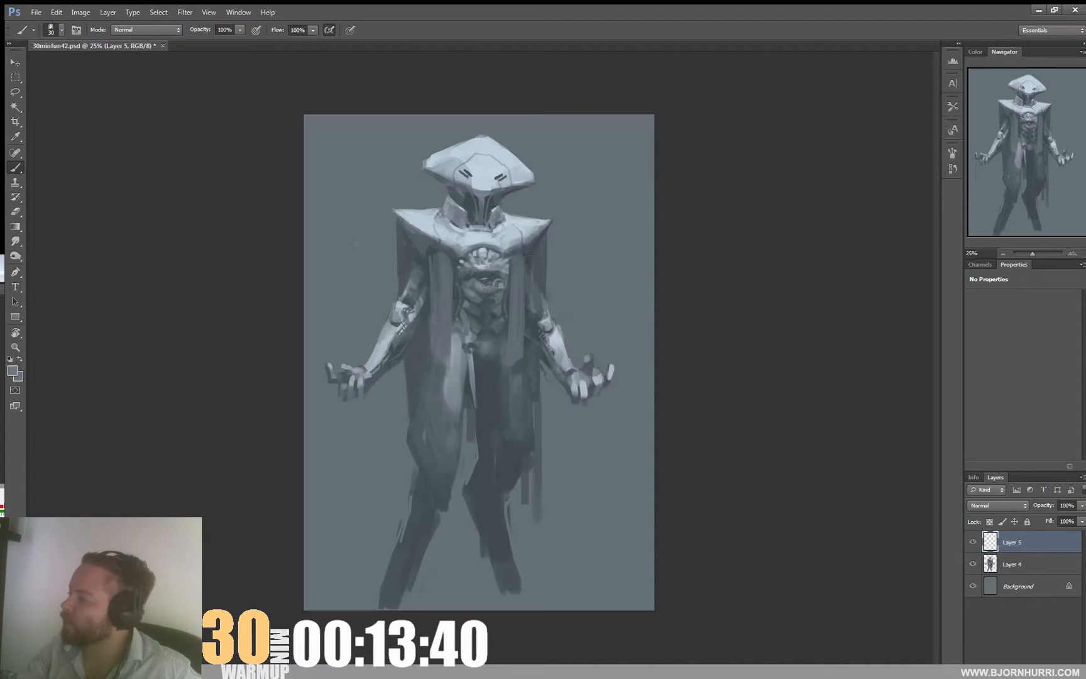
alt+click(541, 231)
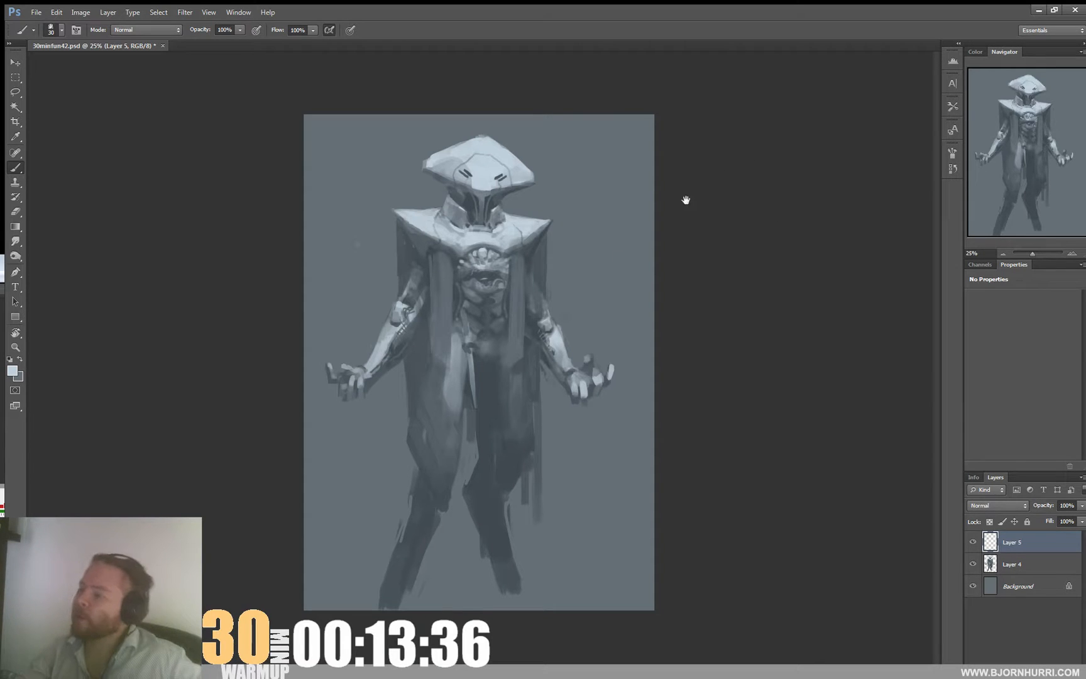
- Touch up the eye-slit area of the helmet with a 10 px brush in a tone sampled from the head
alt+click(472, 166)
right_click(477, 173)
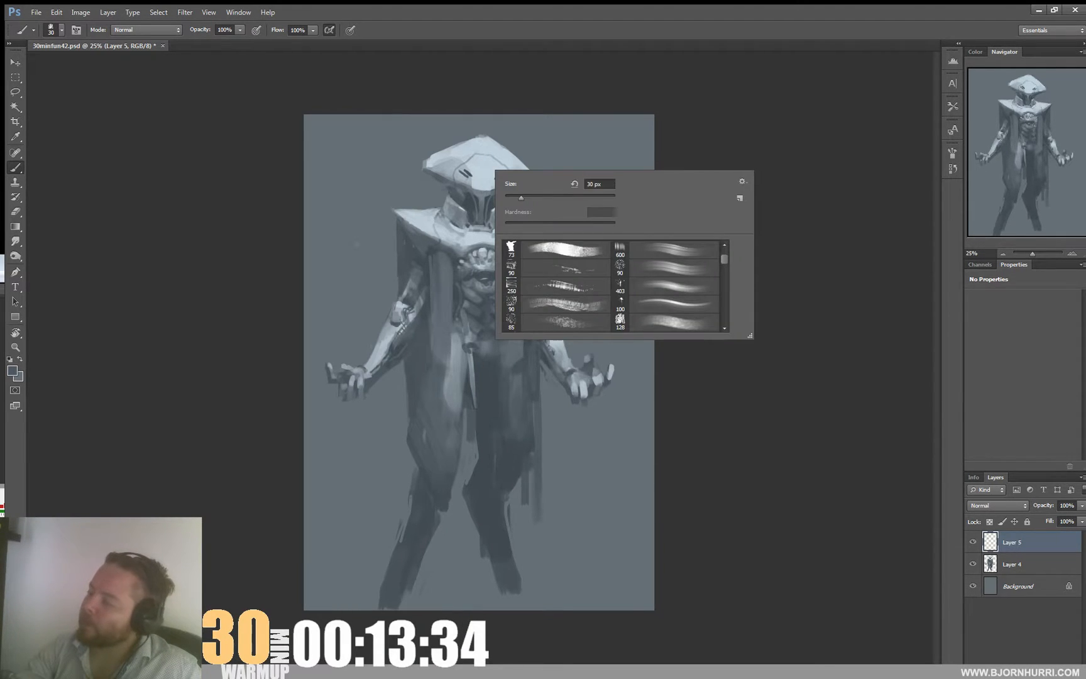
text(10)
key(Return)
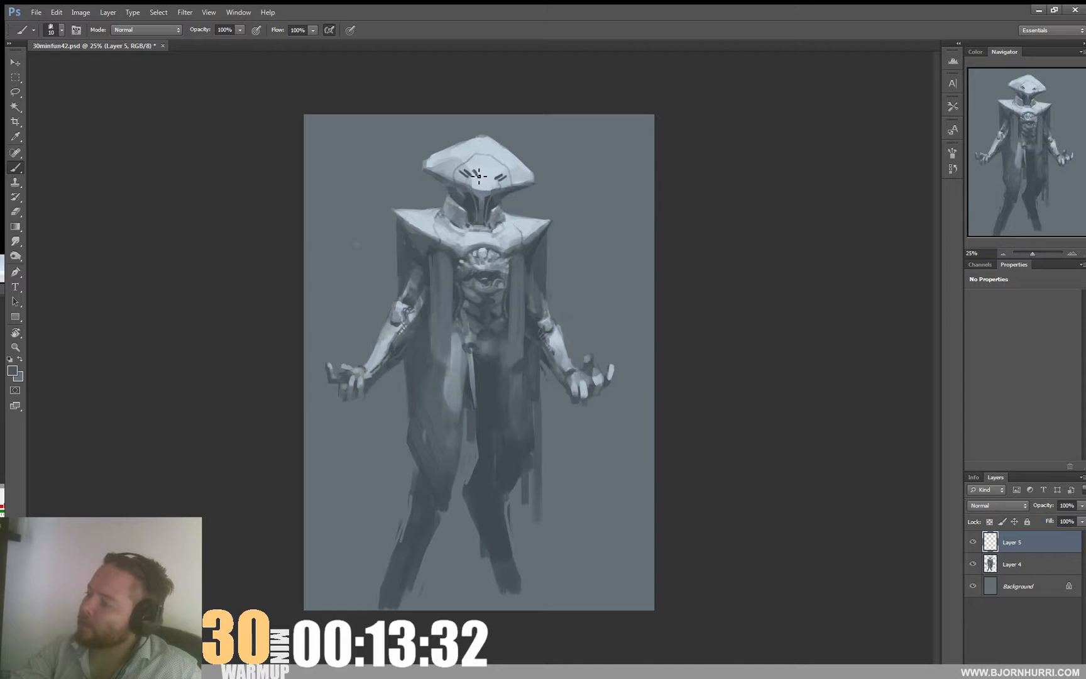
drag(497, 180, 502, 168)
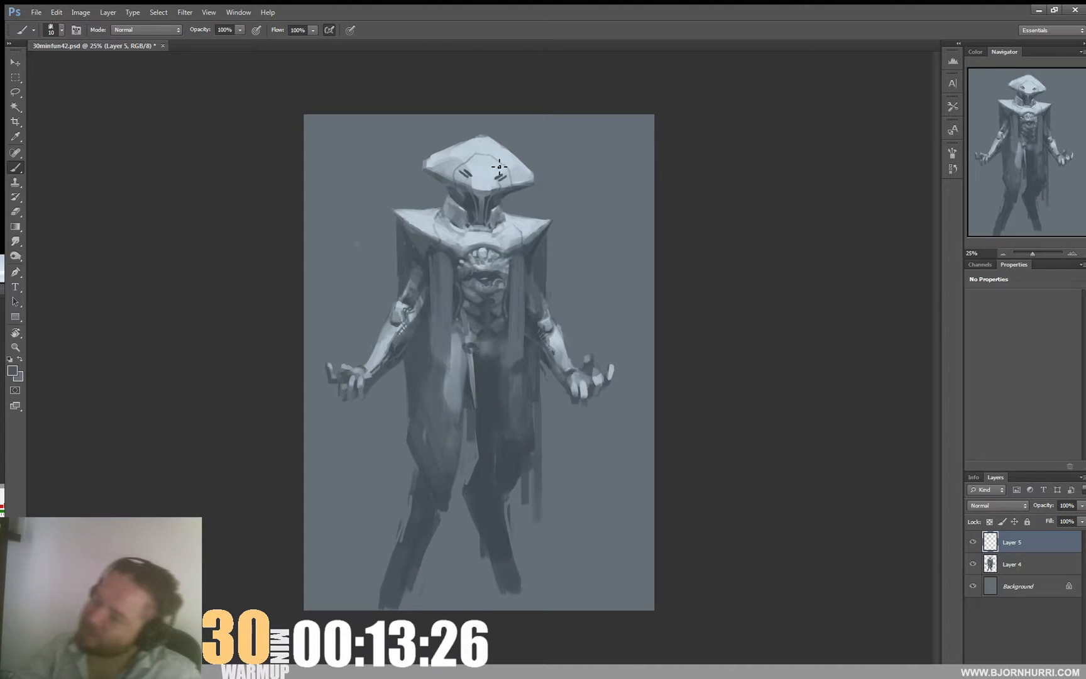
- Sample the light helmet tone, then erase the panel lines and both pairs of eye slits from the helmet
alt+click(436, 157)
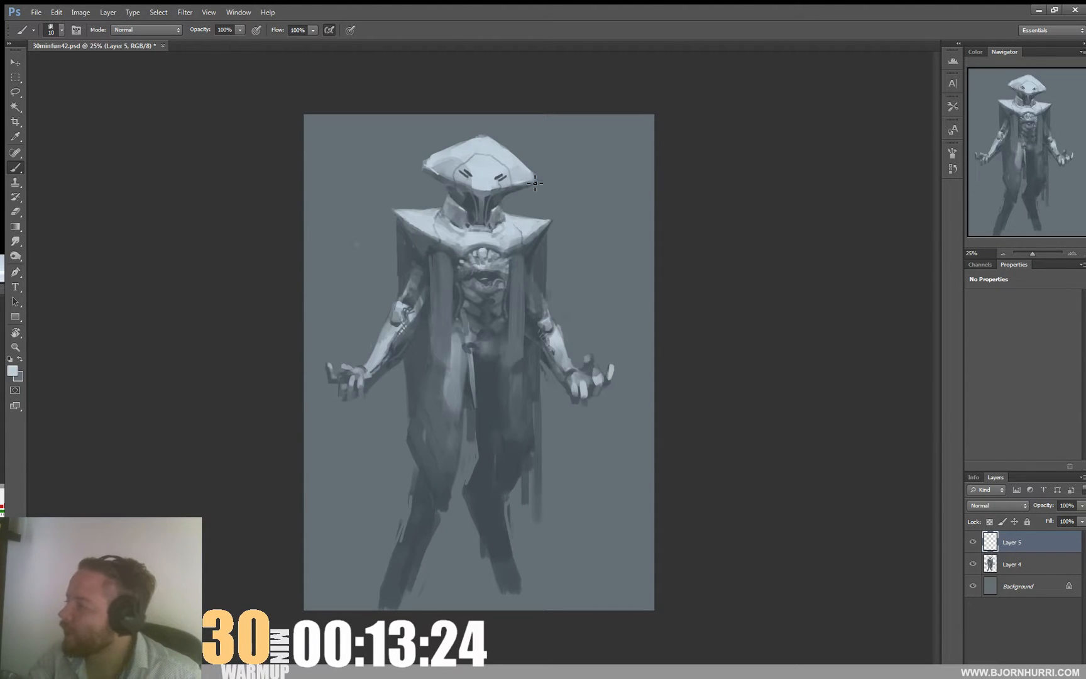
right_click(639, 270)
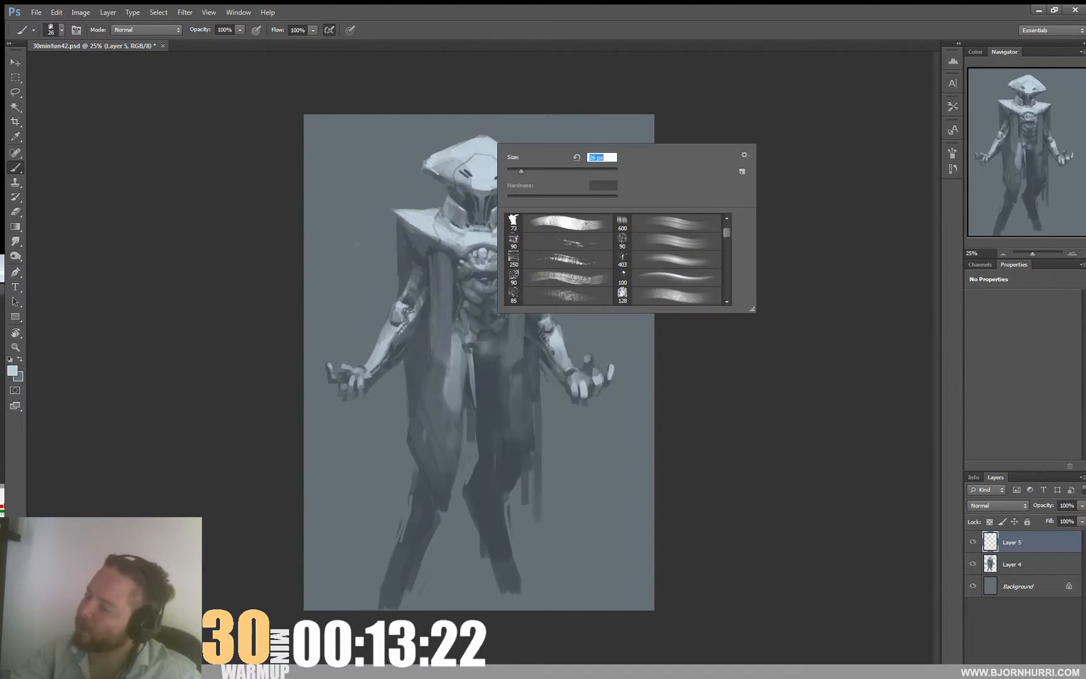
key(Escape)
key(e)
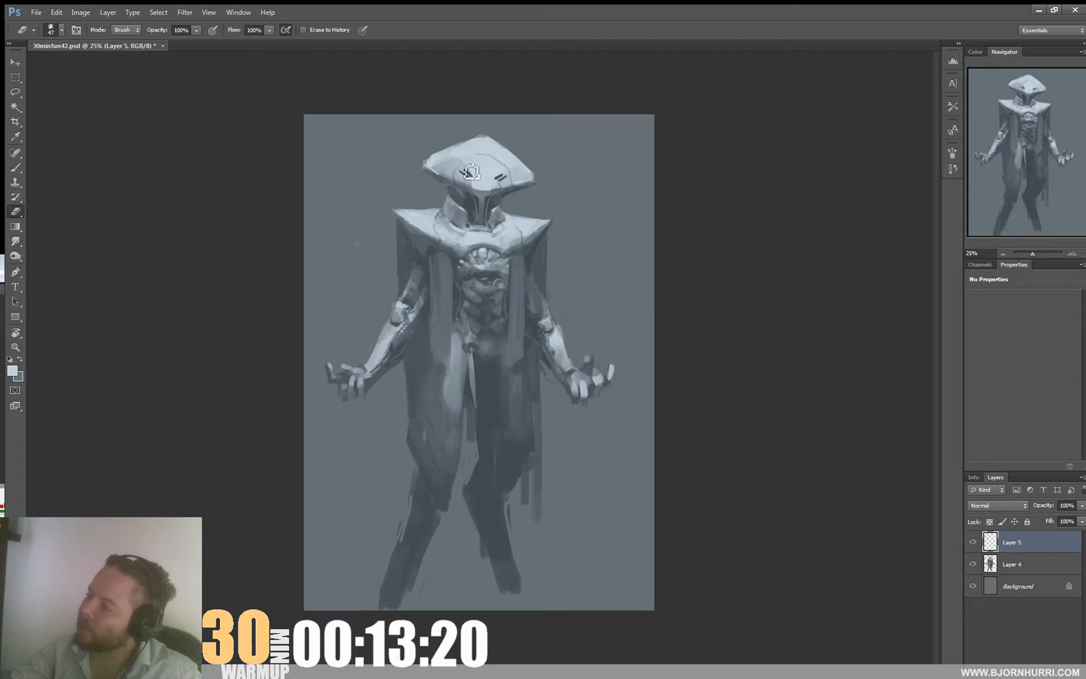
key(b)
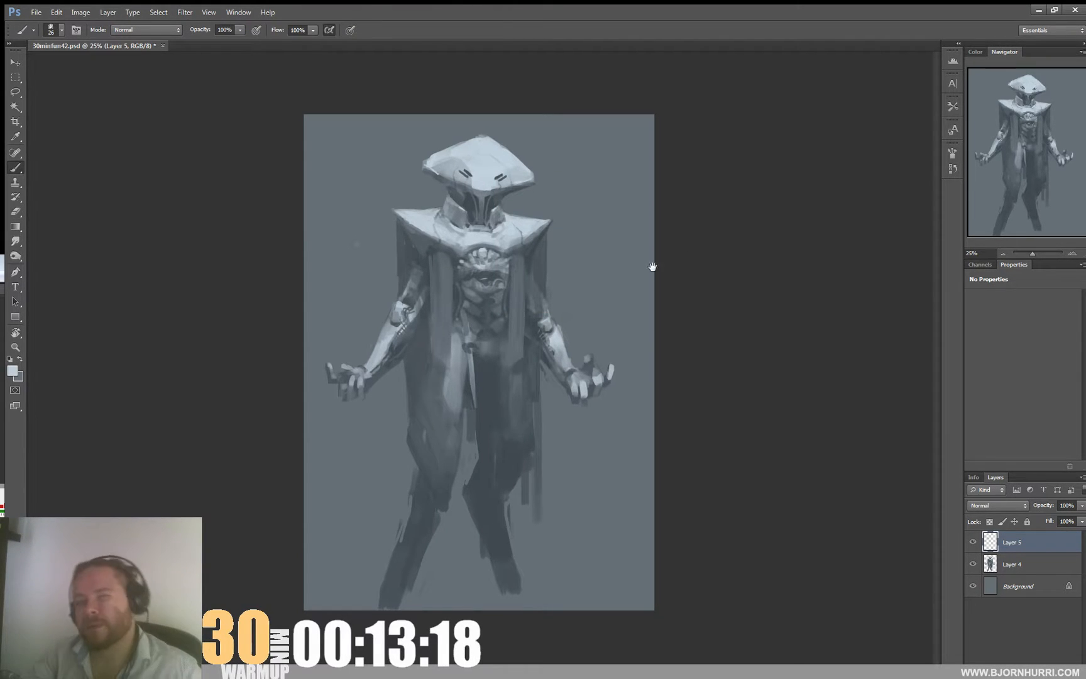
key(e)
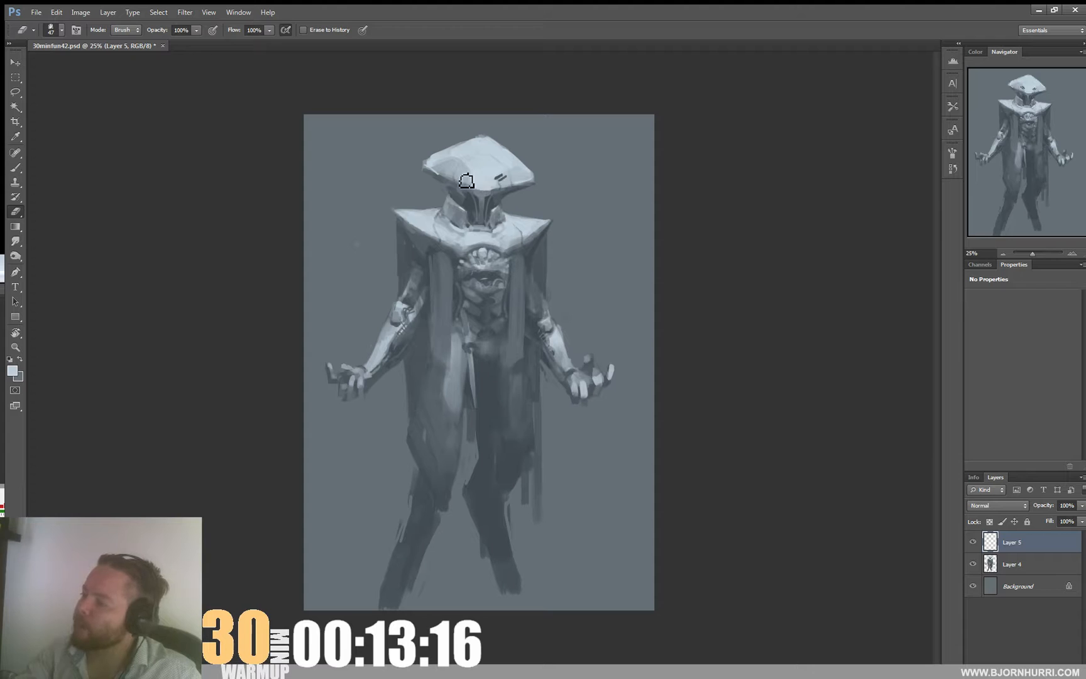
drag(466, 181, 516, 171)
key(b)
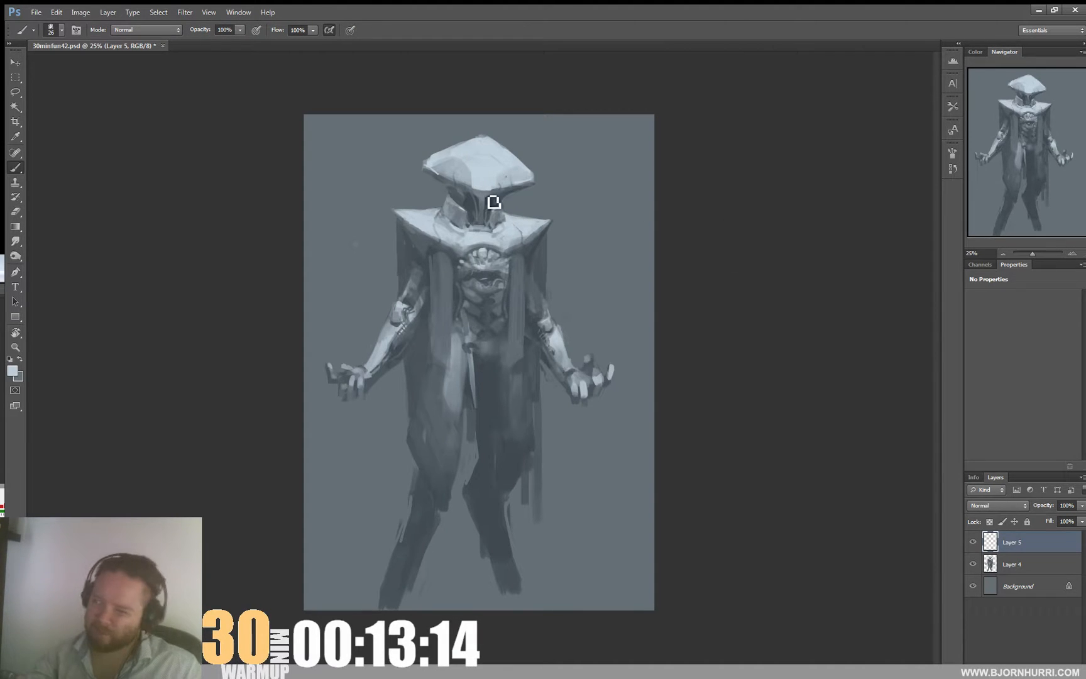
- Set the brush to 9 px and paint thin detail lines in the dark area below the helmet
right_click(494, 195)
text(9)
key(Return)
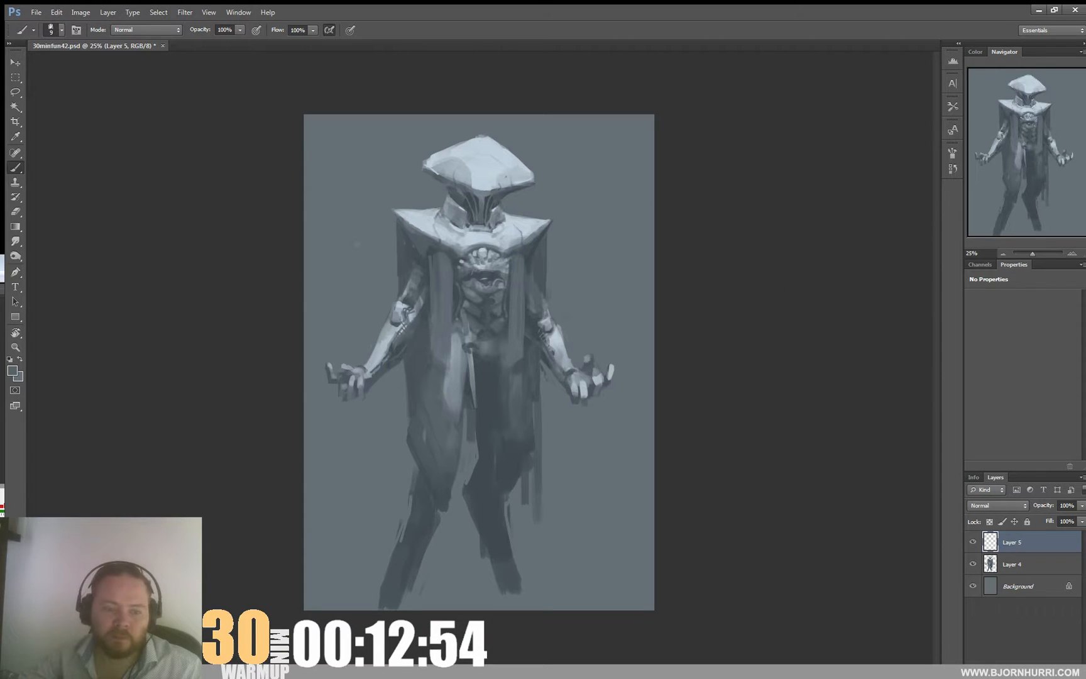
- Set the brush to 15 px and rework the shading along the helmet's outer edge
right_click(529, 173)
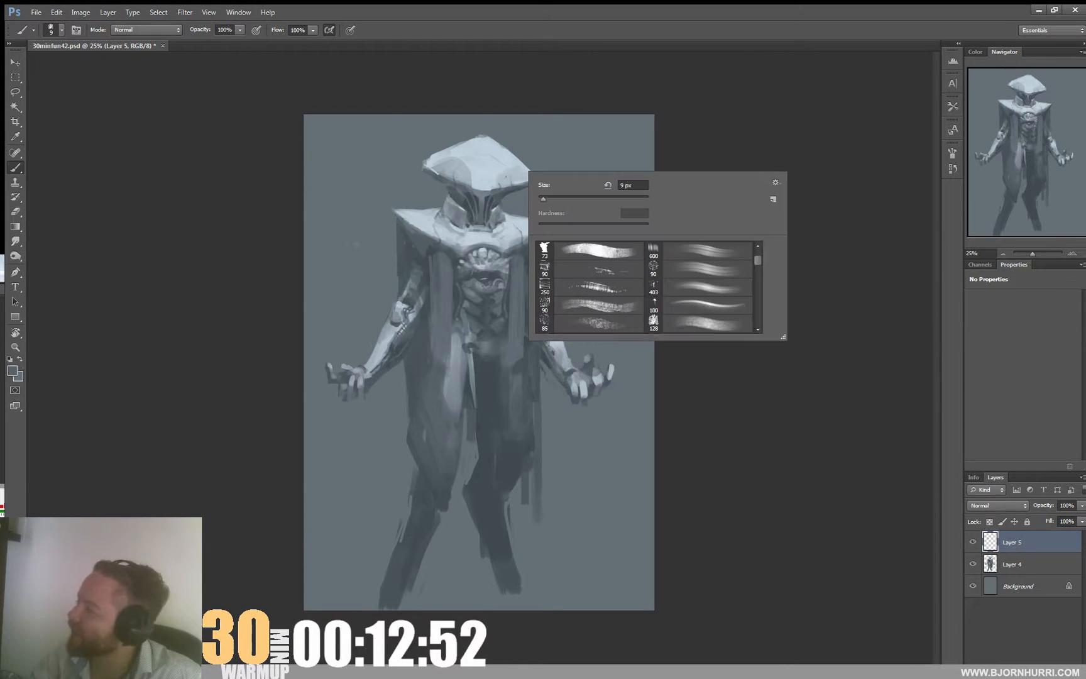
key(Return)
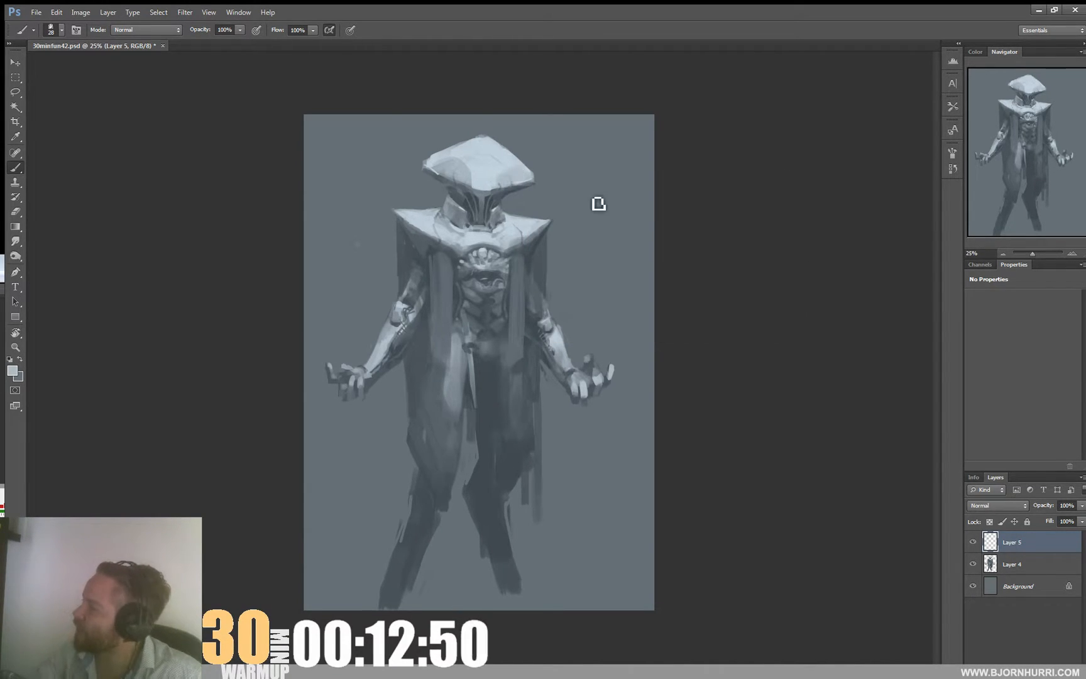
right_click(521, 214)
text(15)
key(Return)
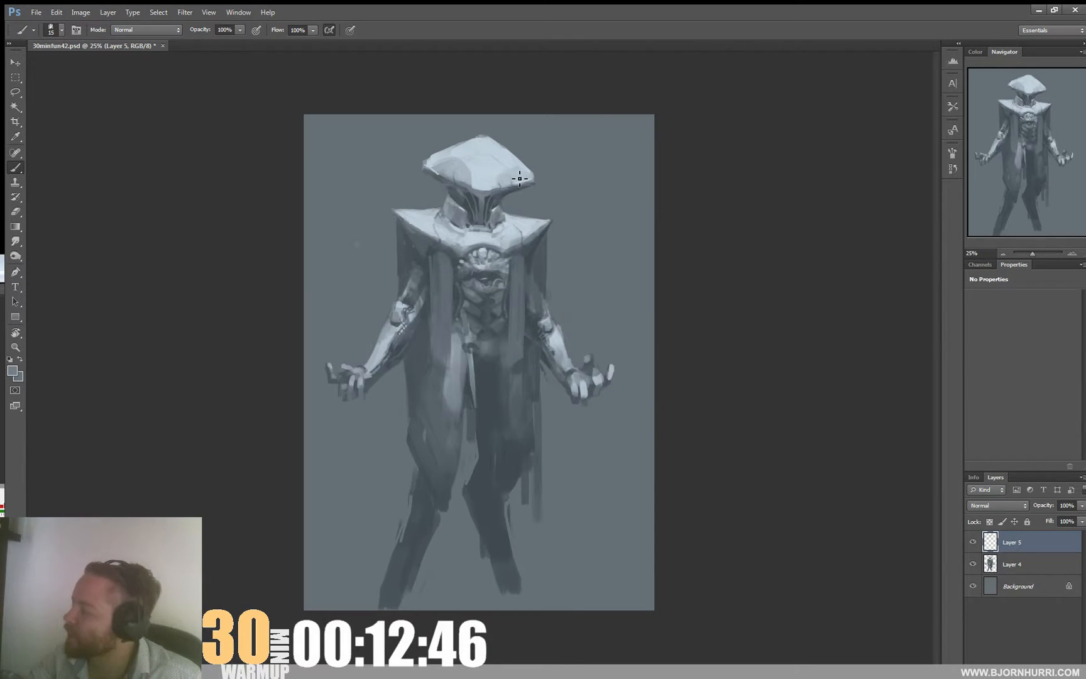
- Set the brush to 23 px and paint sampled dark tones on the cloth beneath the collar
right_click(463, 234)
double_click(569, 250)
text(23)
key(Return)
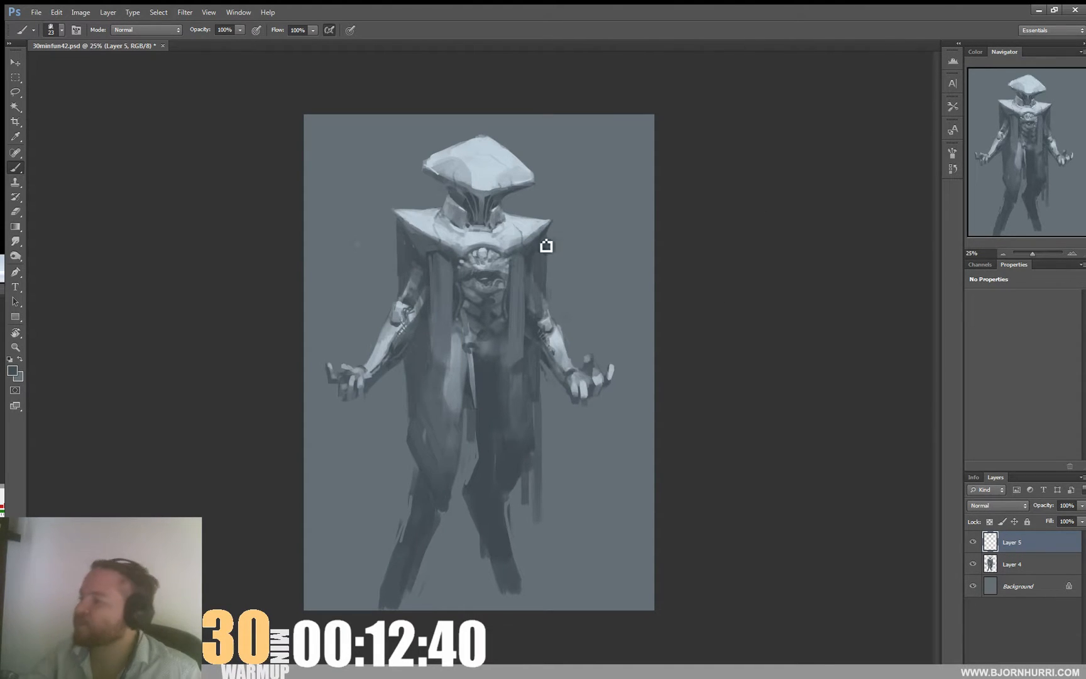
right_click(515, 257)
alt+click(523, 254)
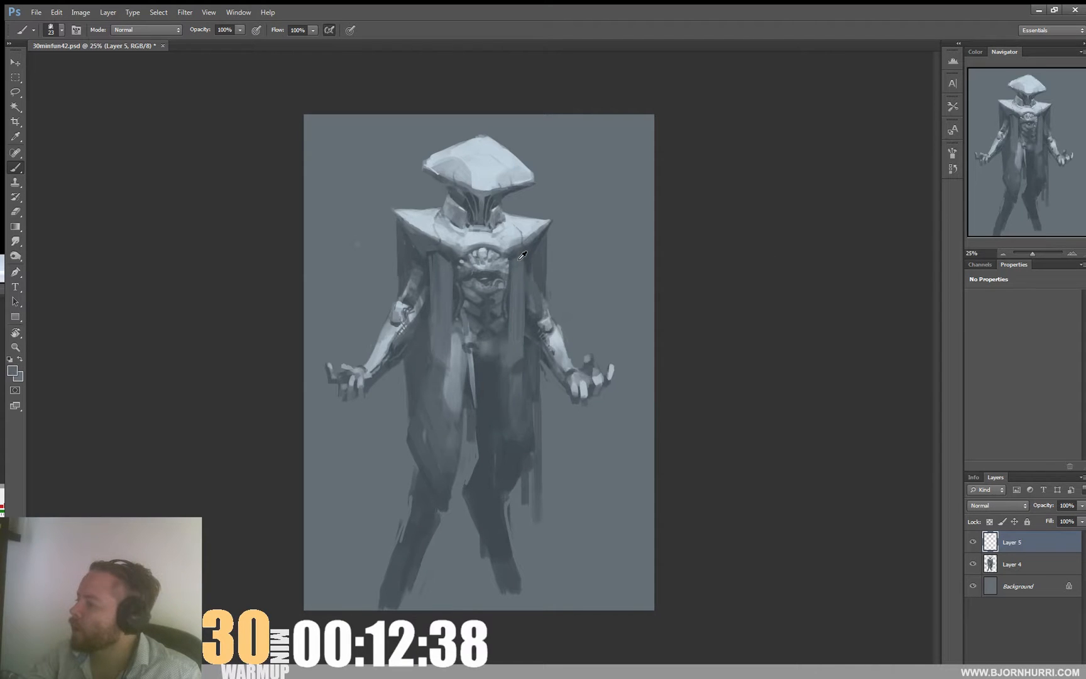
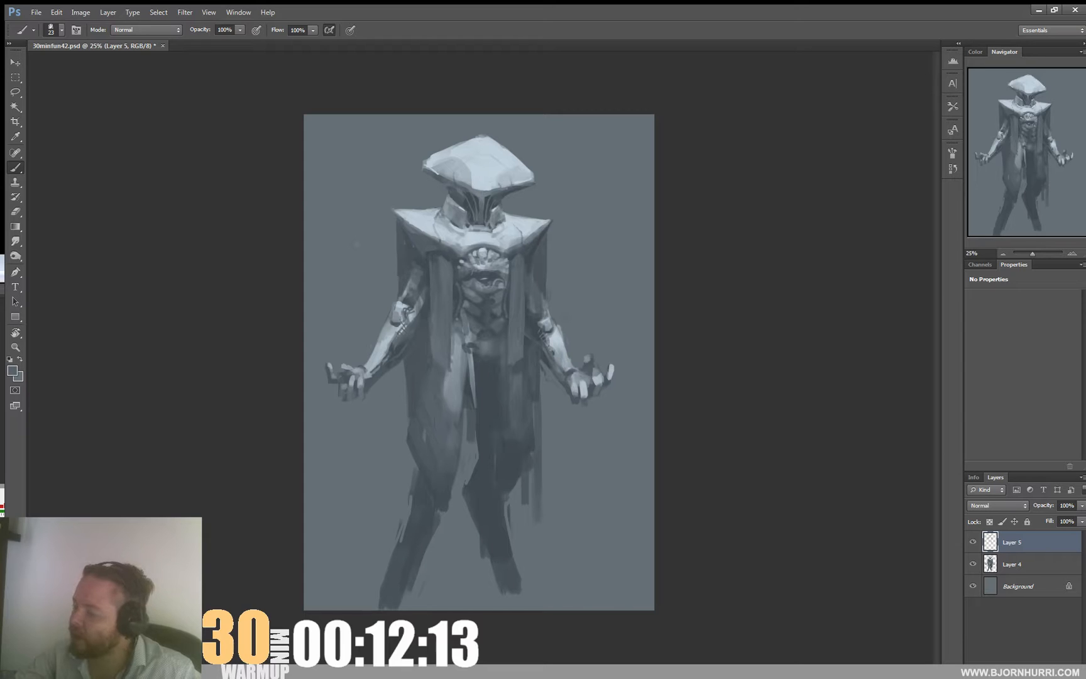
- Enlarge the brush to 87 px and paint broad robe folds over the thighs with sampled mid-grey tones
right_click(448, 388)
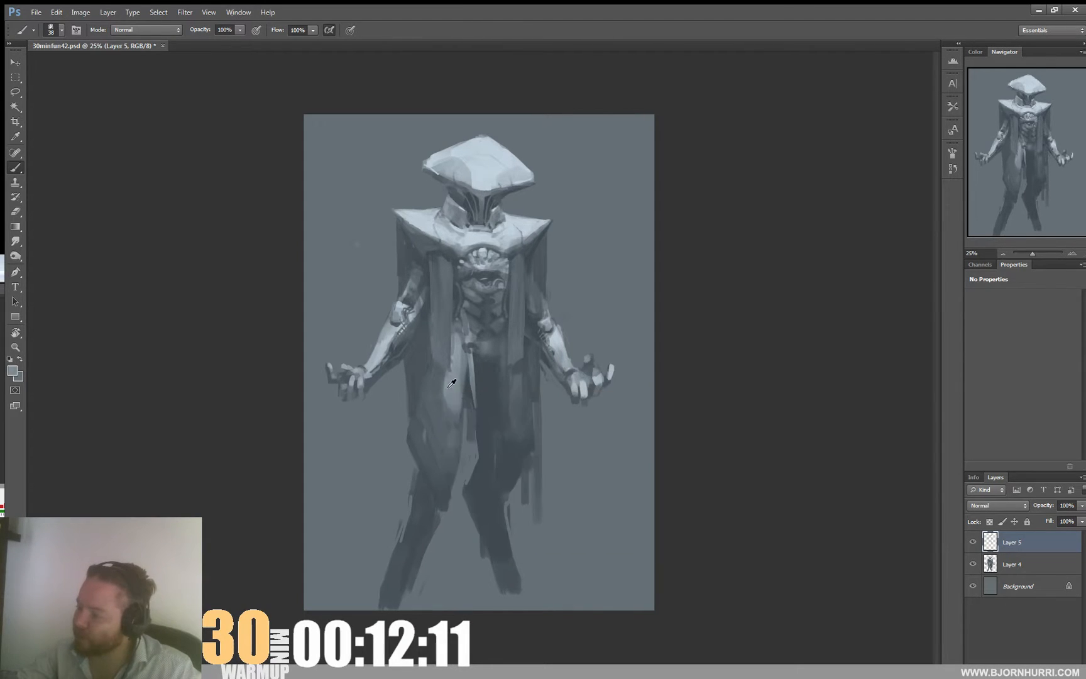
key(Return)
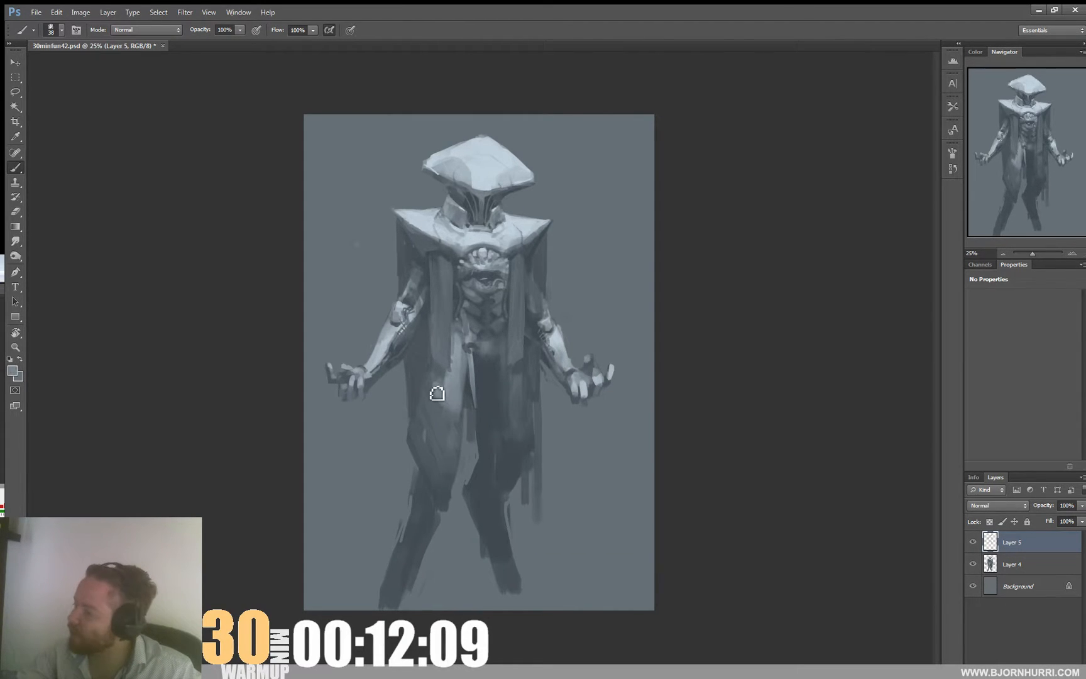
right_click(445, 405)
drag(478, 434, 504, 435)
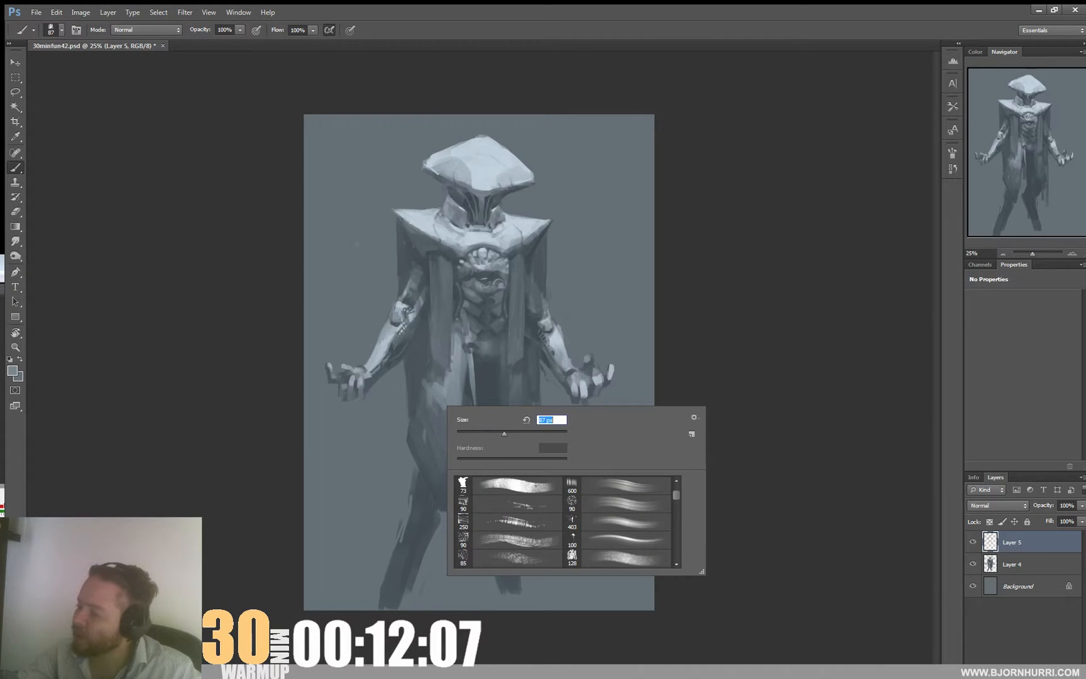
mouse_move(426, 396)
mouse_down()
mouse_move(422, 432)
mouse_move(432, 425)
mouse_move(416, 442)
mouse_move(451, 416)
mouse_move(430, 446)
mouse_move(440, 435)
mouse_up()
alt+click(430, 426)
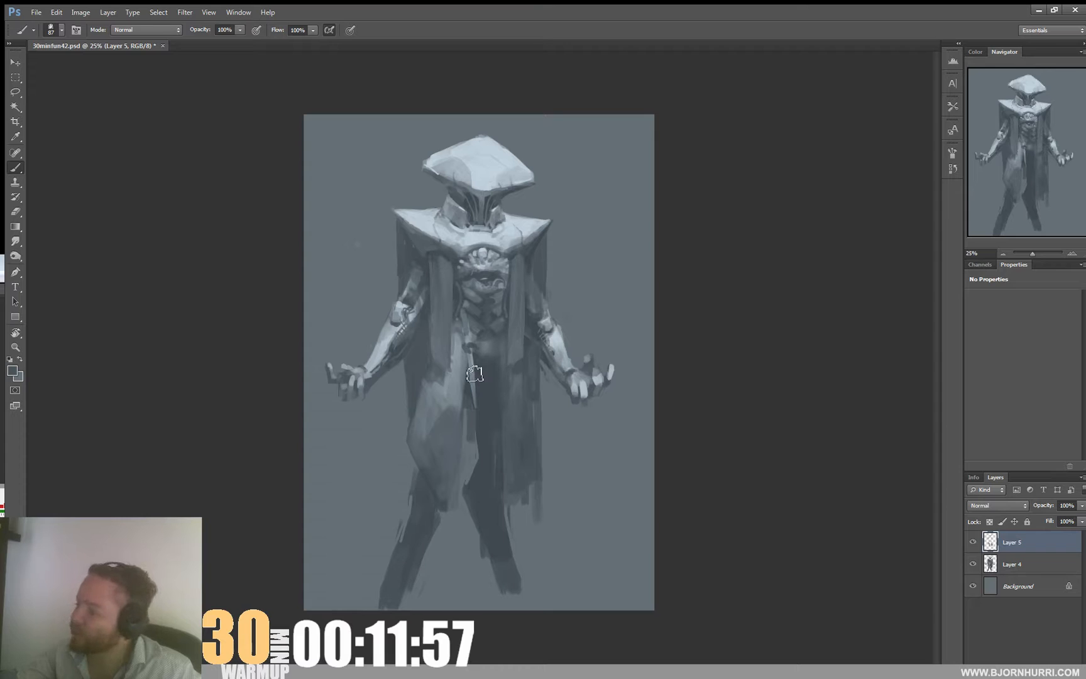
- Lasso the dagger-shaped ornament at the waist, copy it to a new layer and position the copy beside the original
right_click(498, 343)
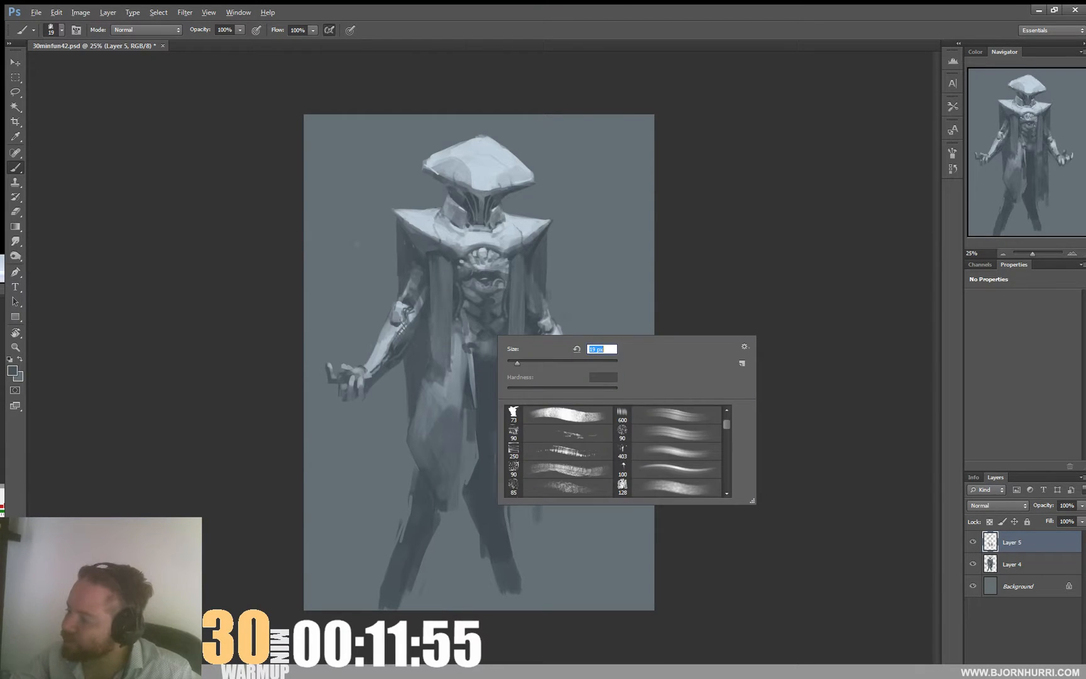
key(Escape)
key(l)
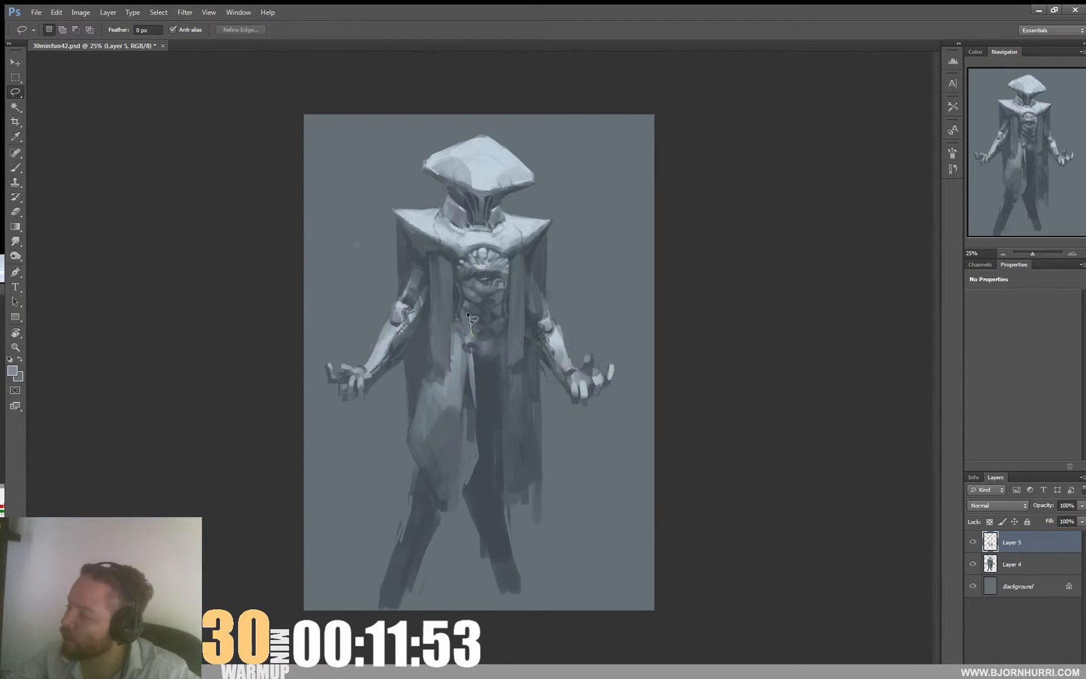
drag(463, 326, 476, 409)
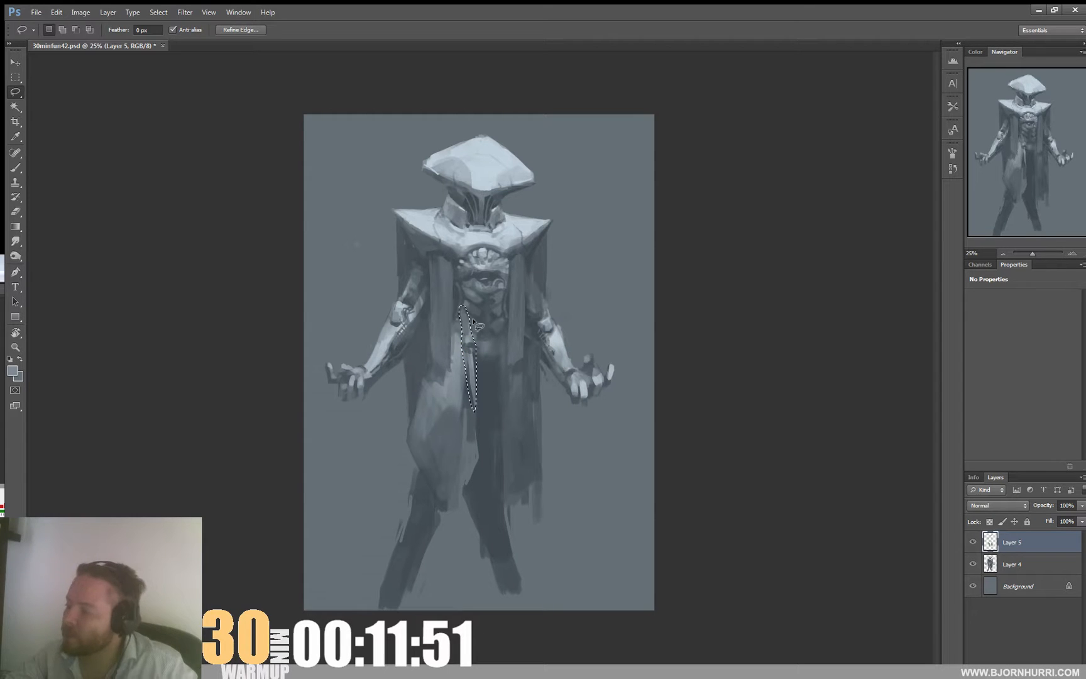
key(ctrl+j)
key(ctrl+t)
drag(520, 296, 479, 335)
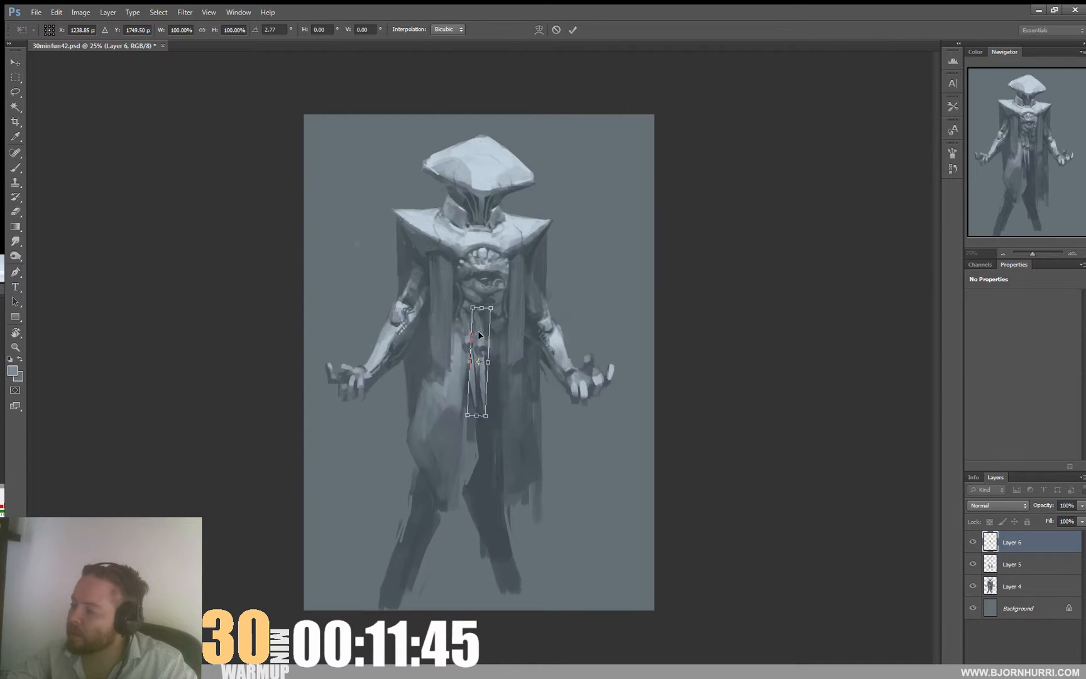
key(Return)
- Ready the Brush tool with the default black foreground and white background colours
key(e)
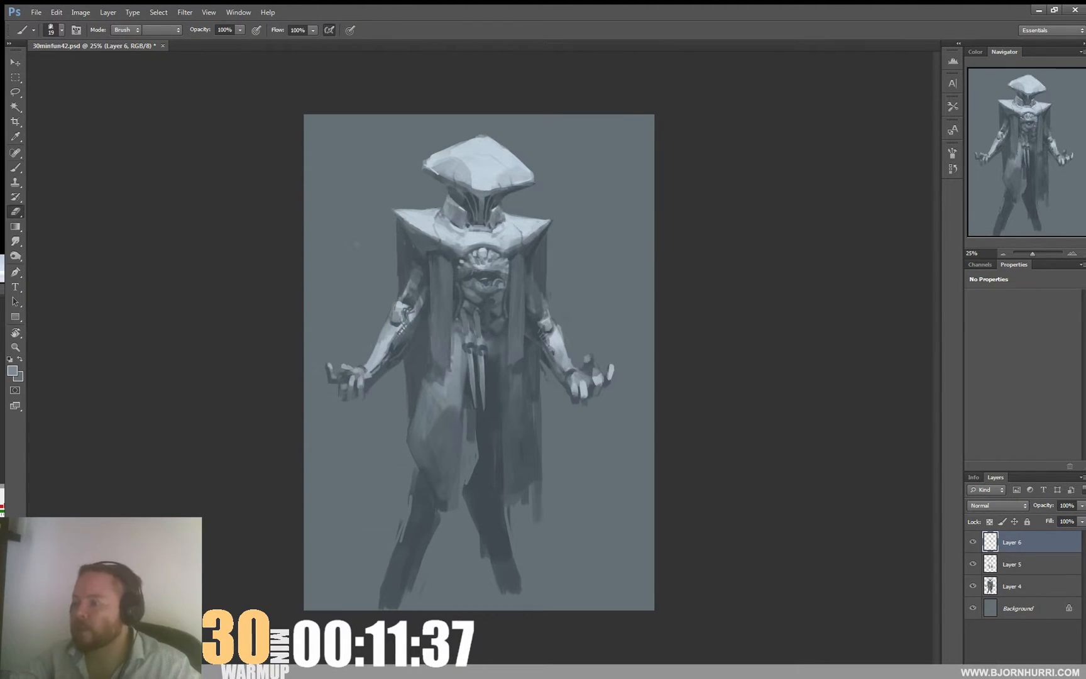
key(b)
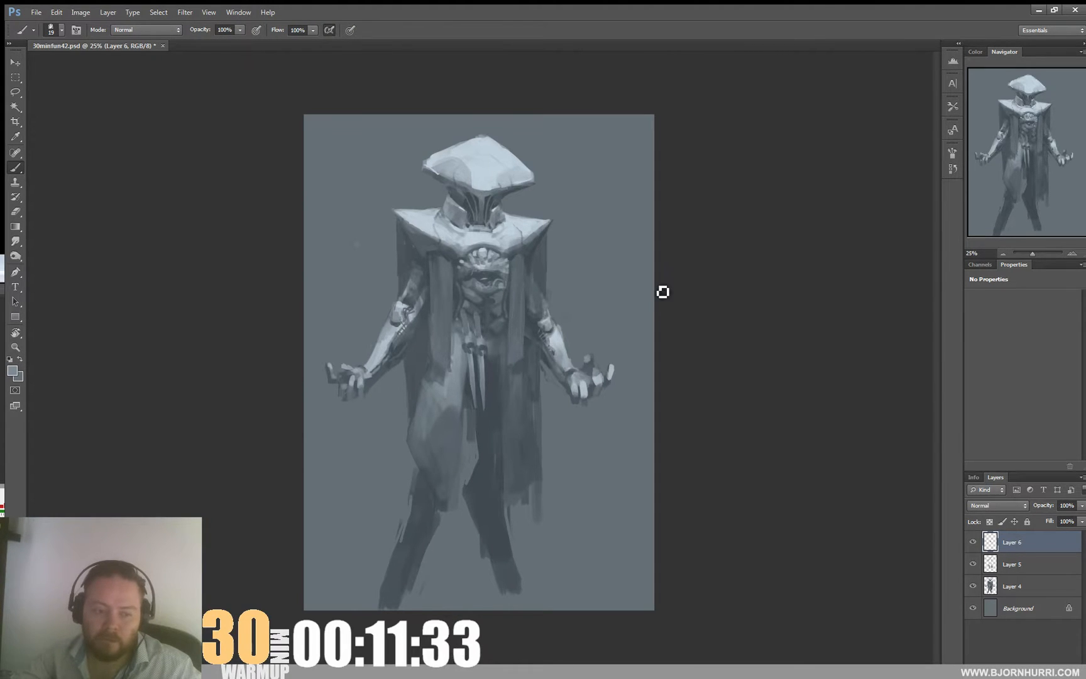
key(d)
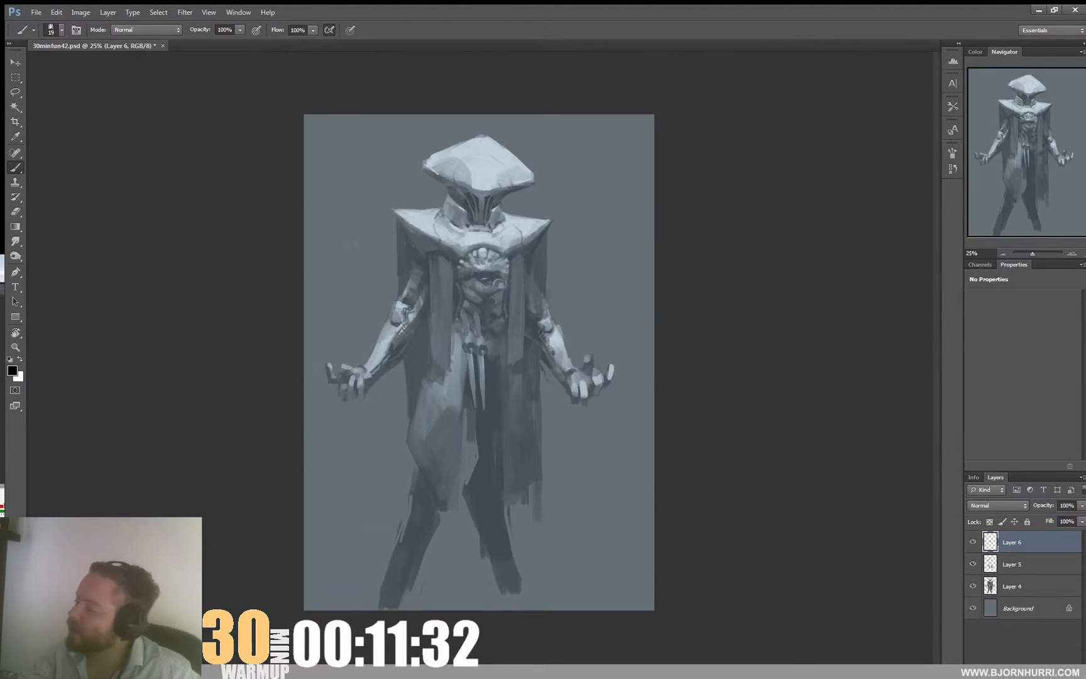
- Set the brush to 11 px and paint sampled light tones on the ornament at the centre of the chest, beneath the collar
alt+click(491, 252)
right_click(494, 250)
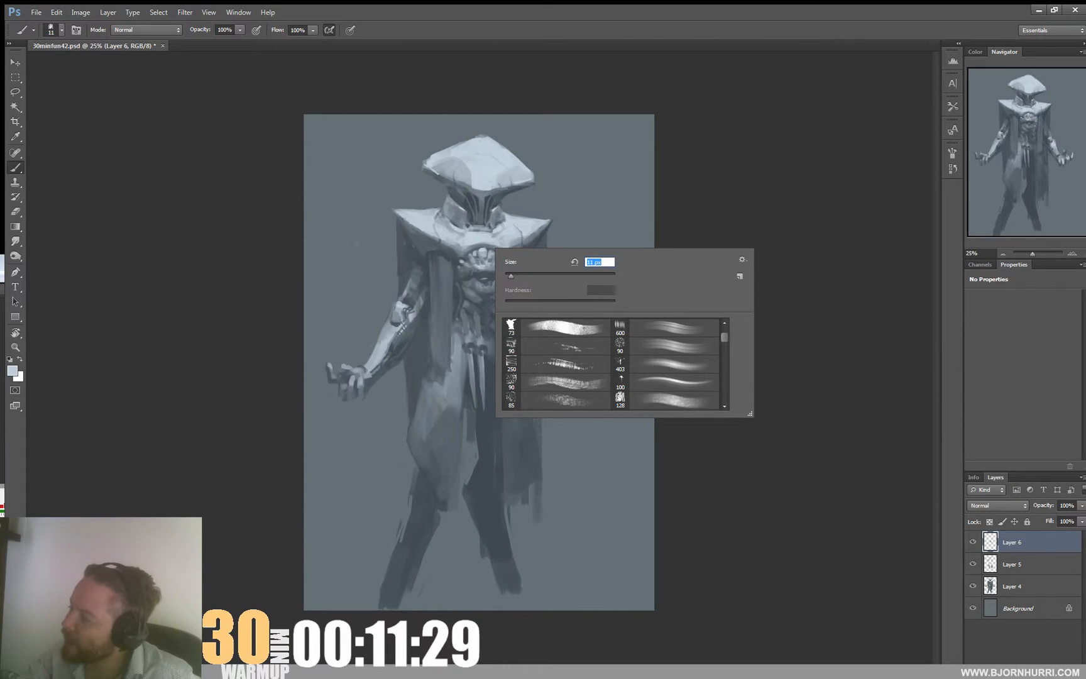
click(488, 229)
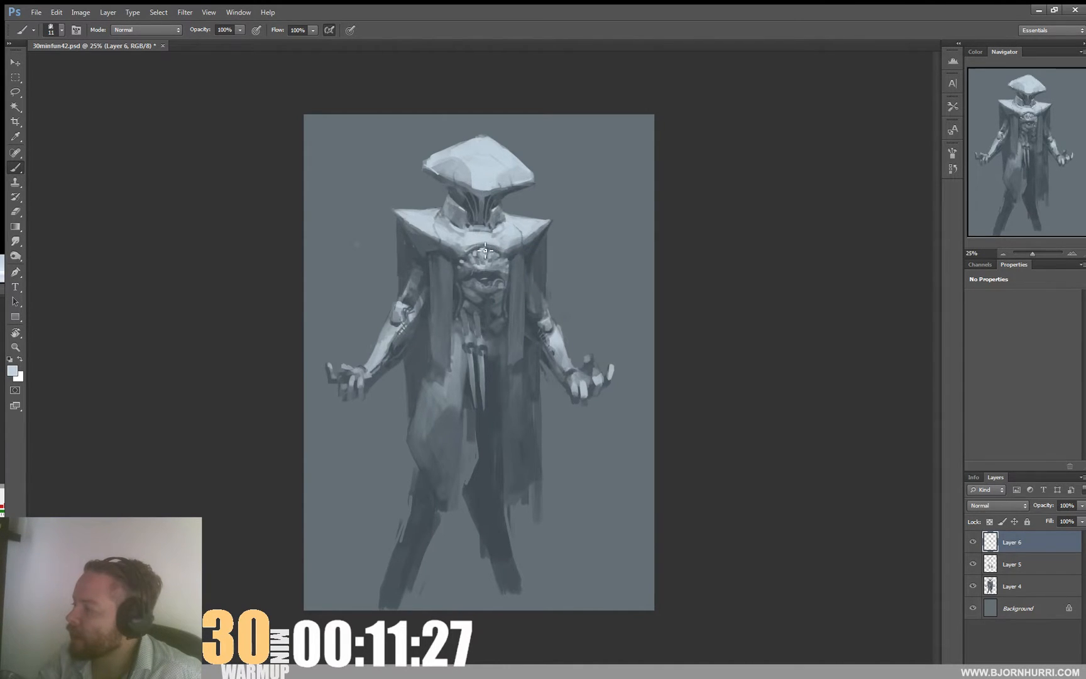
key(space)
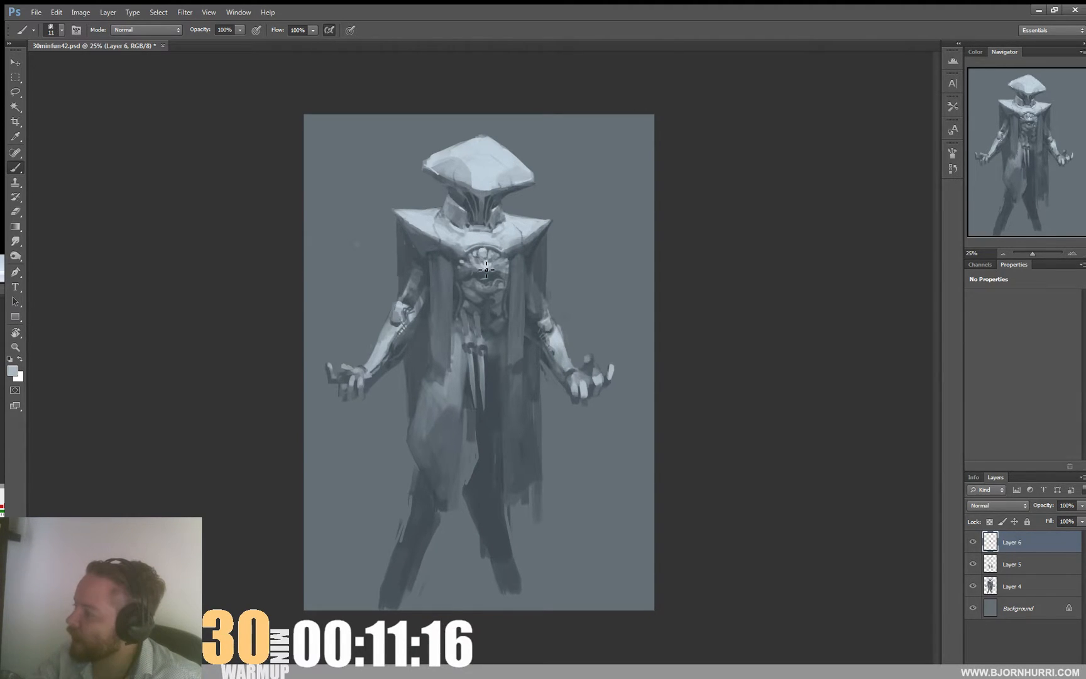
alt+click(494, 267)
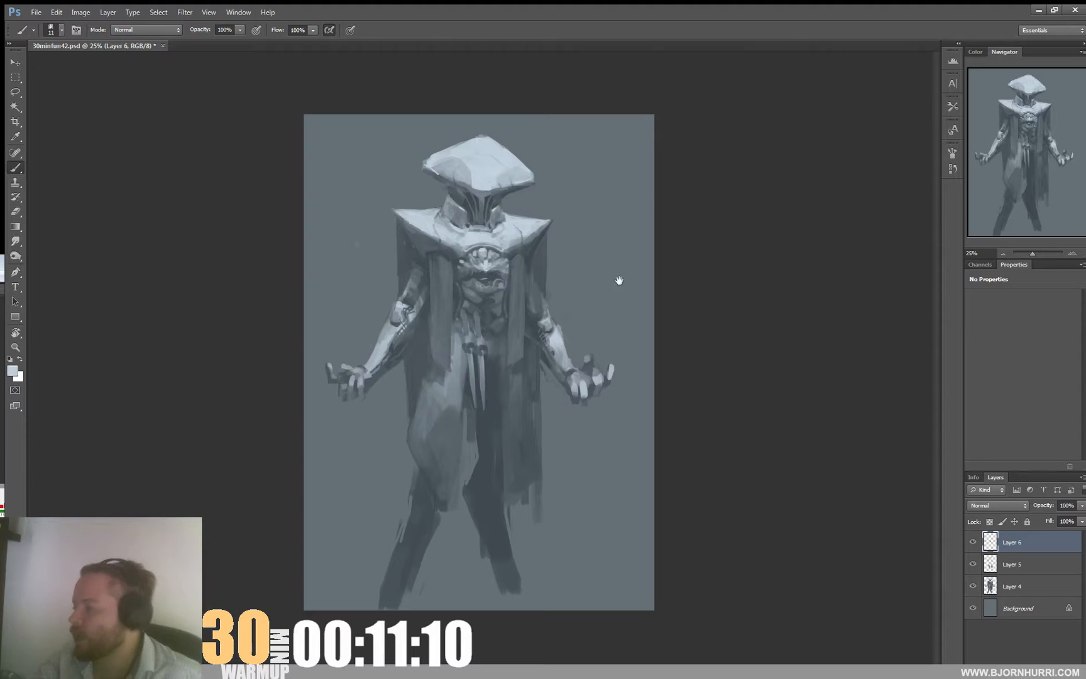
- Enlarge the brush to 27 px and shade around the chest ornament with a sampled tone
right_click(619, 280)
drag(534, 309, 539, 309)
alt+click(488, 275)
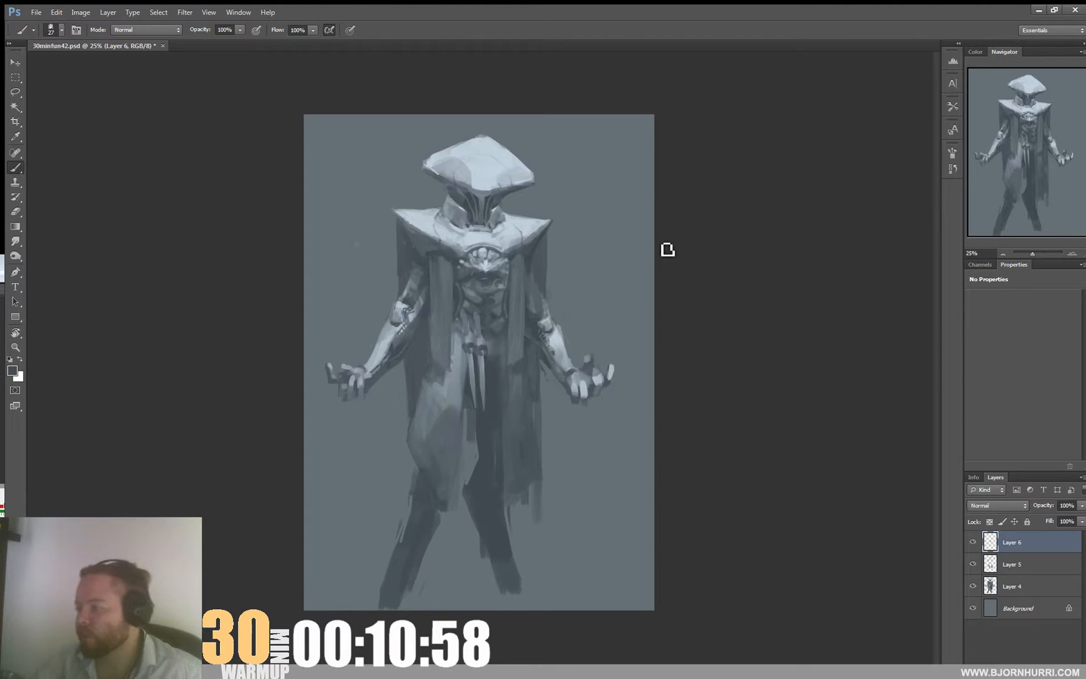
- Add a new layer and draw a thin, light, curved chain from the collar tip to the chest ornament with a 9 px brush
key(ctrl+shift+alt+n)
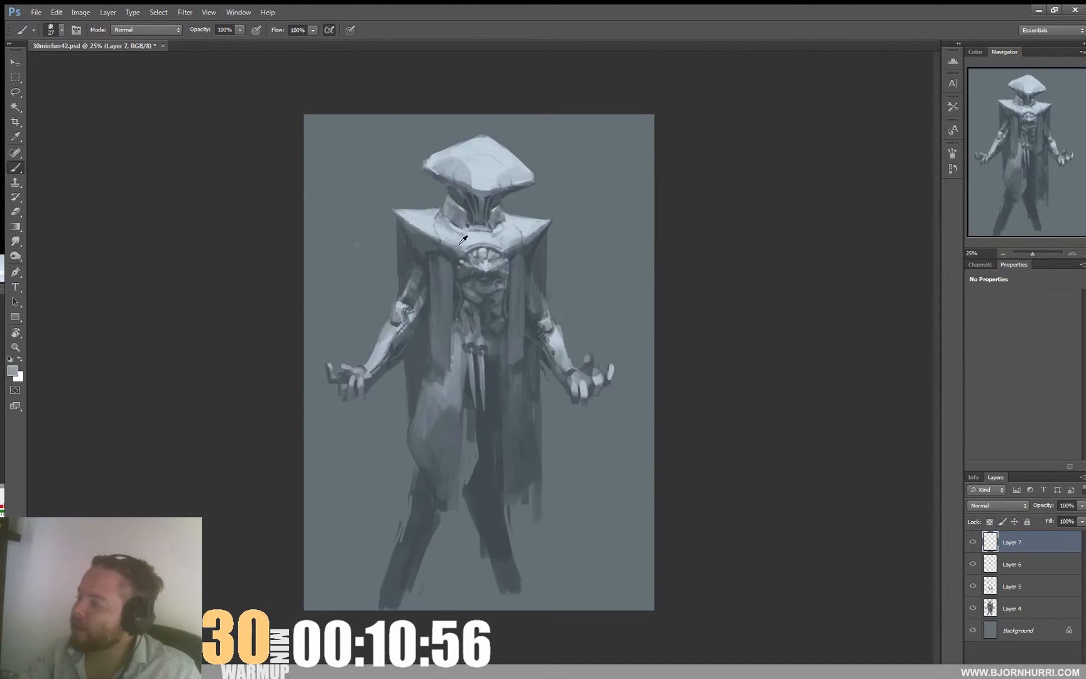
right_click(475, 240)
double_click(581, 255)
text(9)
key(Return)
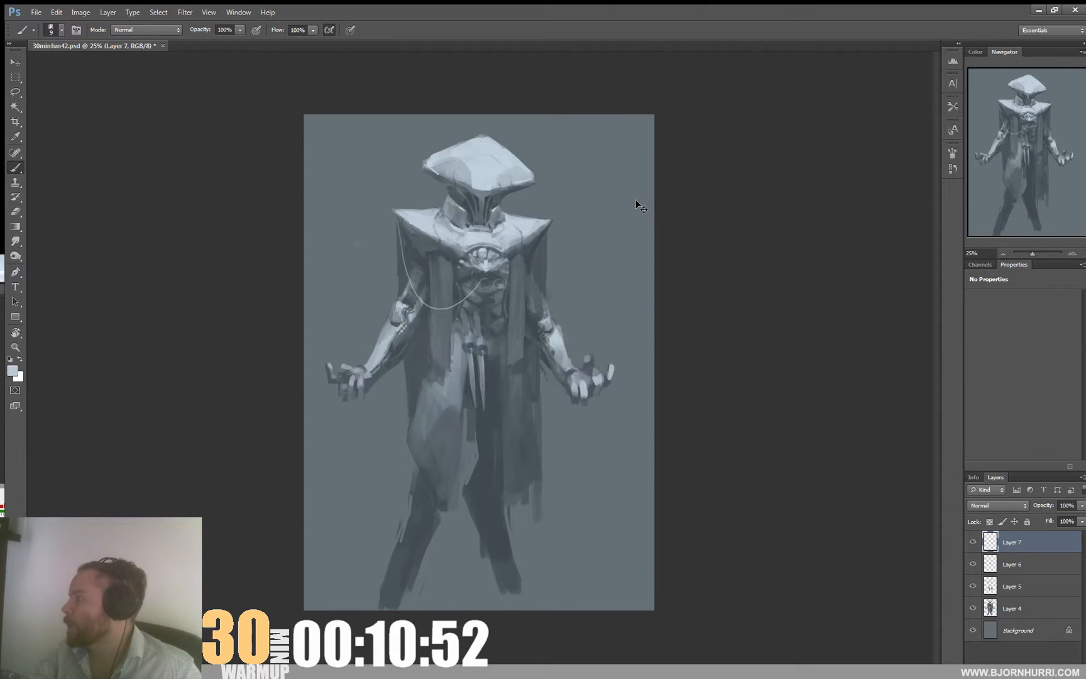
- Select the chain layer's pixels and shade the chain with a 33 px brush and a dark tone sampled beneath the collar
ctrl+click(987, 541)
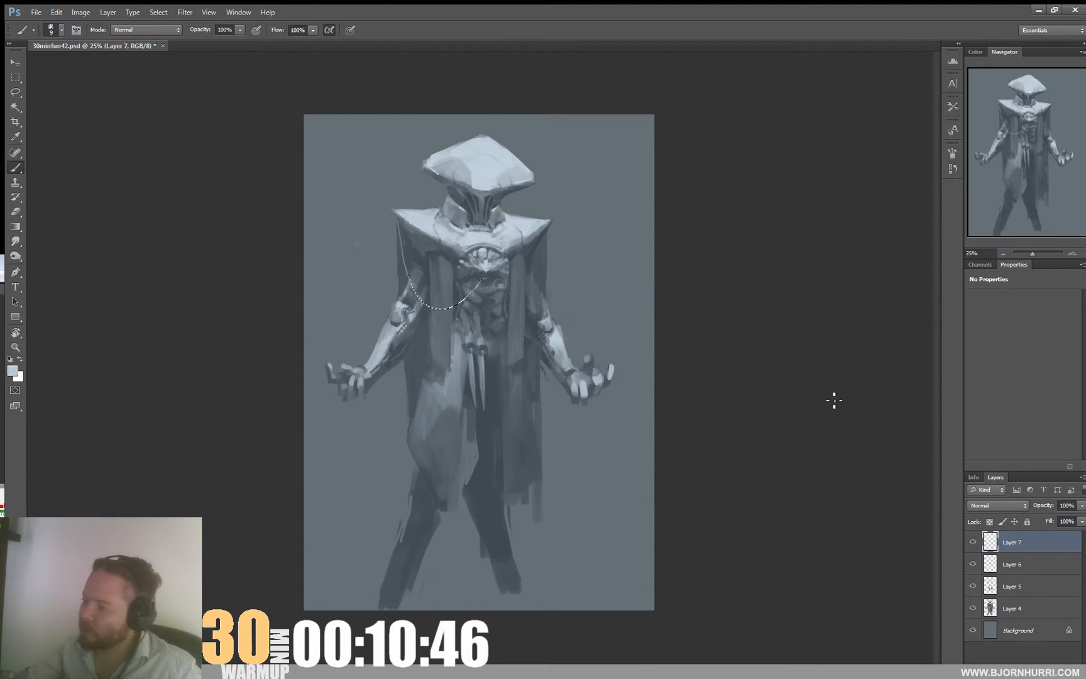
right_click(451, 279)
click(469, 356)
alt+click(415, 246)
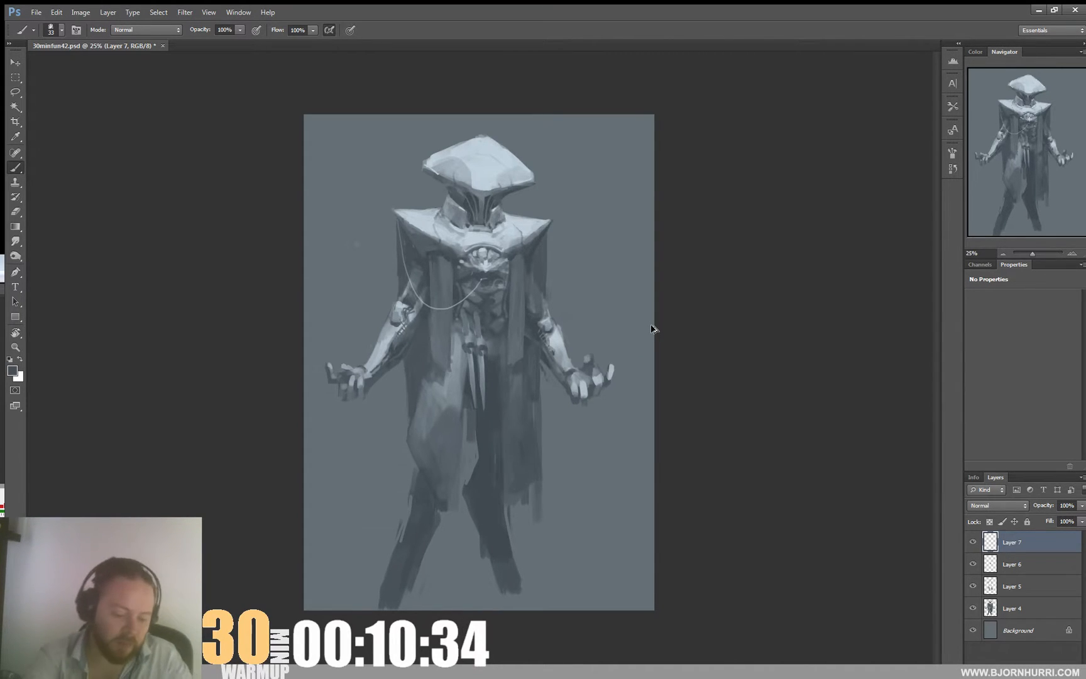
- Duplicate the chain layer, then skew and narrow the copy to form a shallower second strand
key(ctrl+j)
key(ctrl+t)
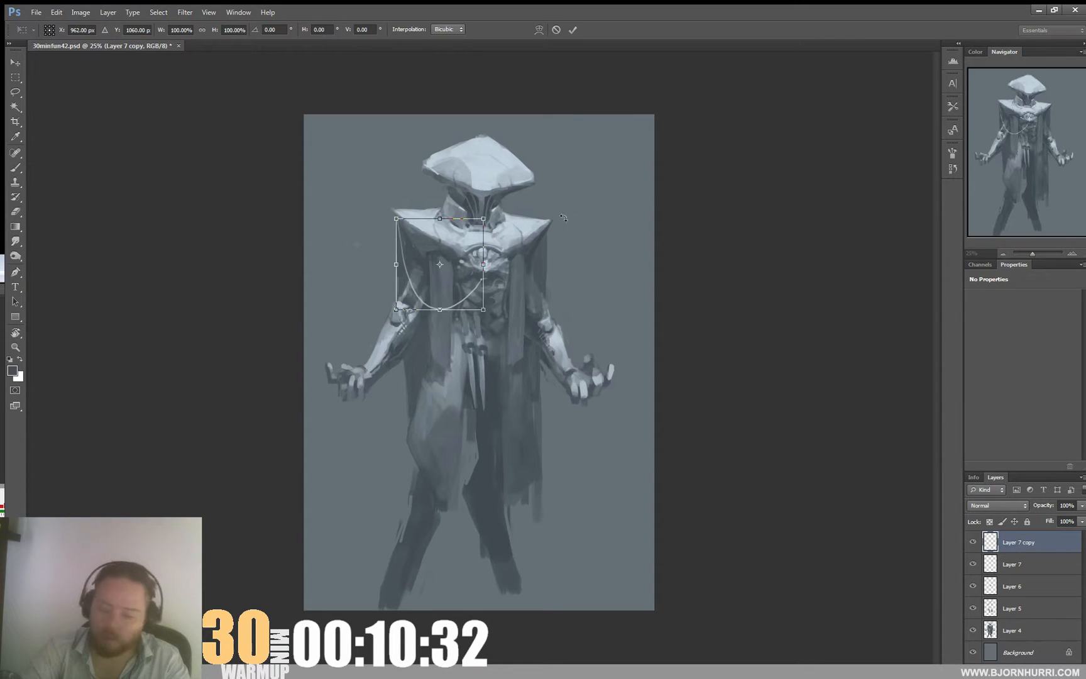
drag(483, 265, 481, 252)
drag(398, 264, 405, 264)
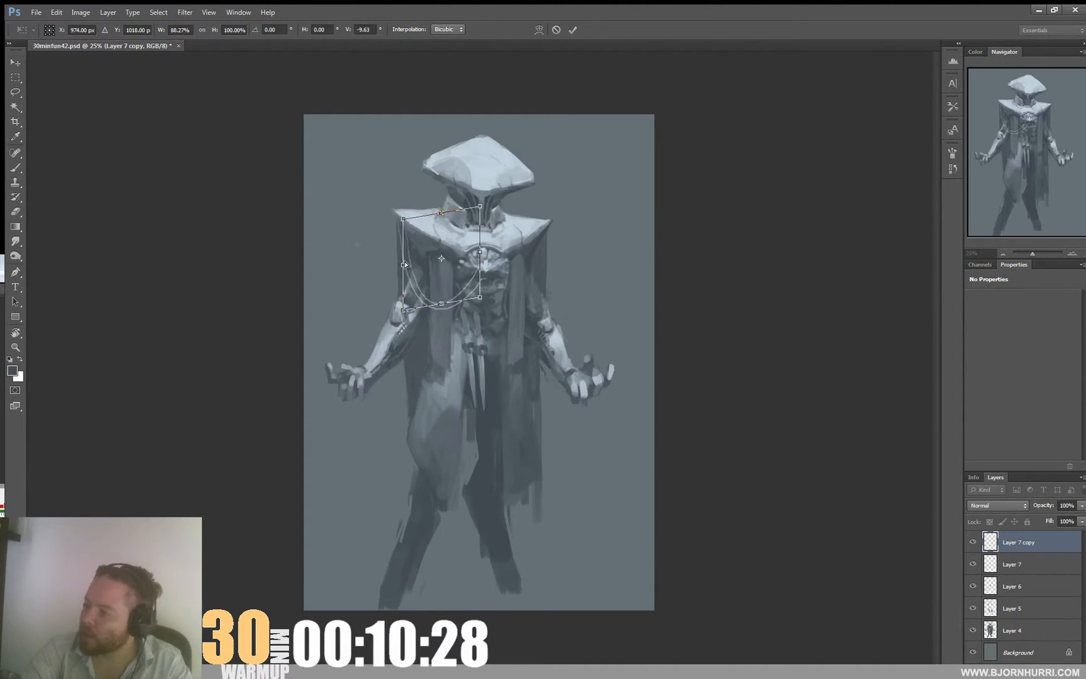
- Warp the copied chain so its ends meet the collar tip and chest ornament, and compare the painting with the copy hidden and shown
click(539, 29)
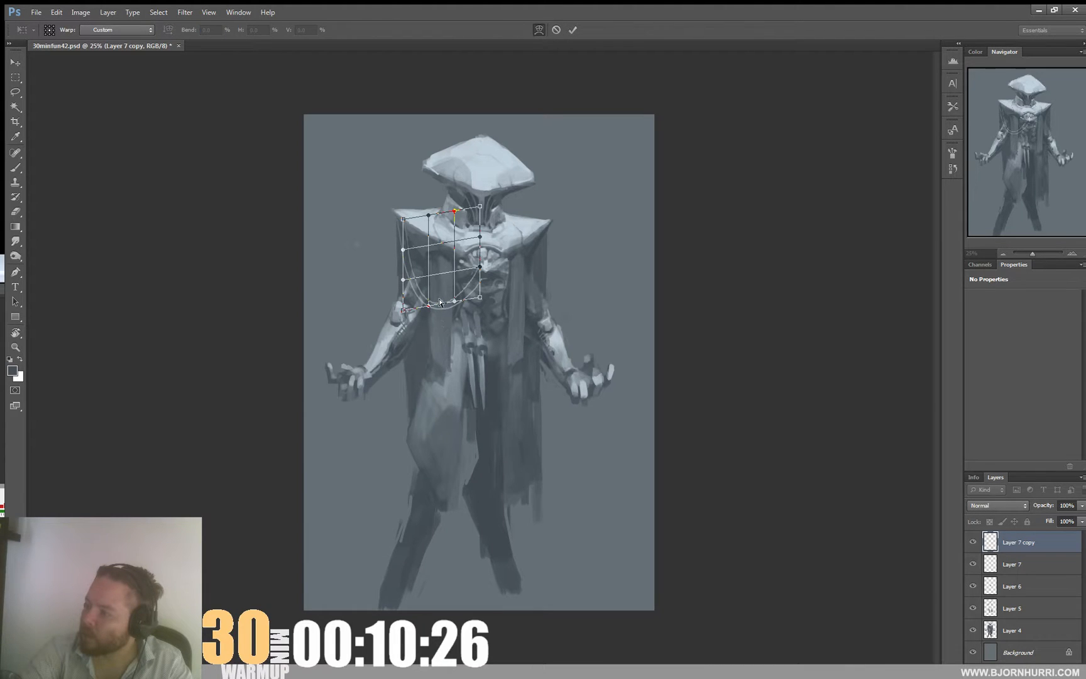
drag(403, 219, 396, 221)
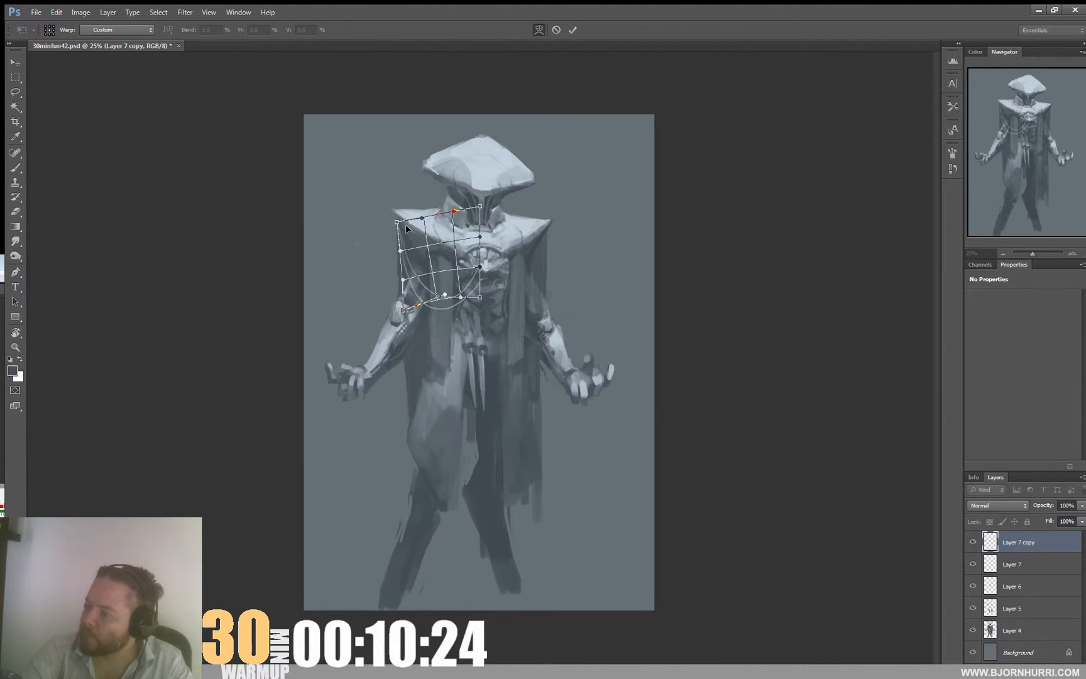
drag(477, 272, 483, 286)
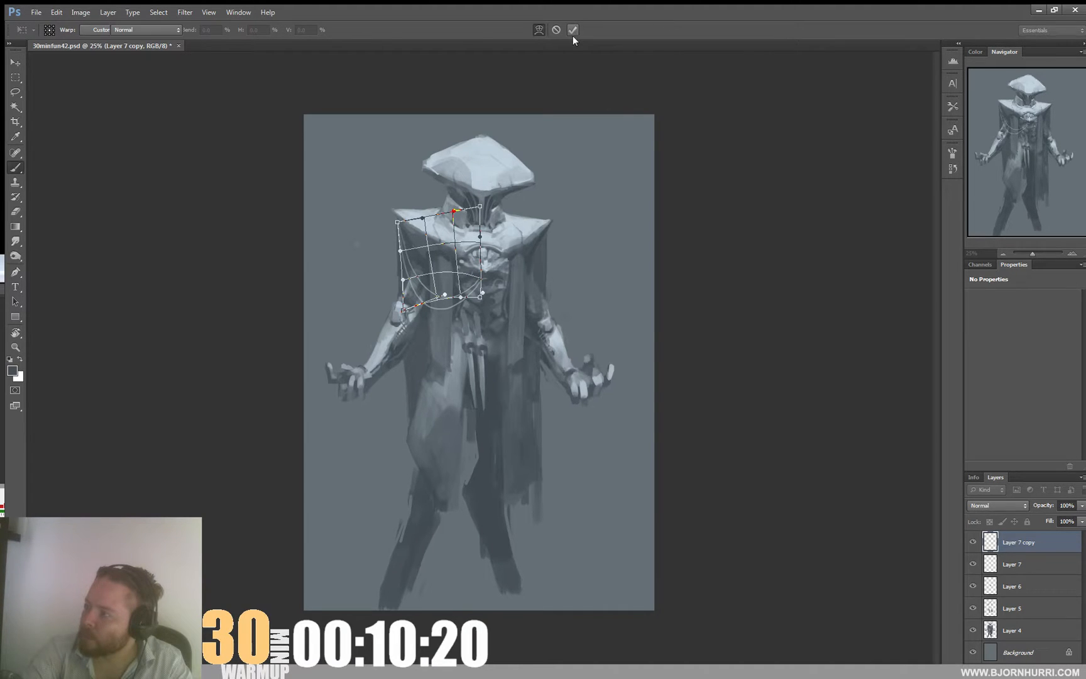
key(Return)
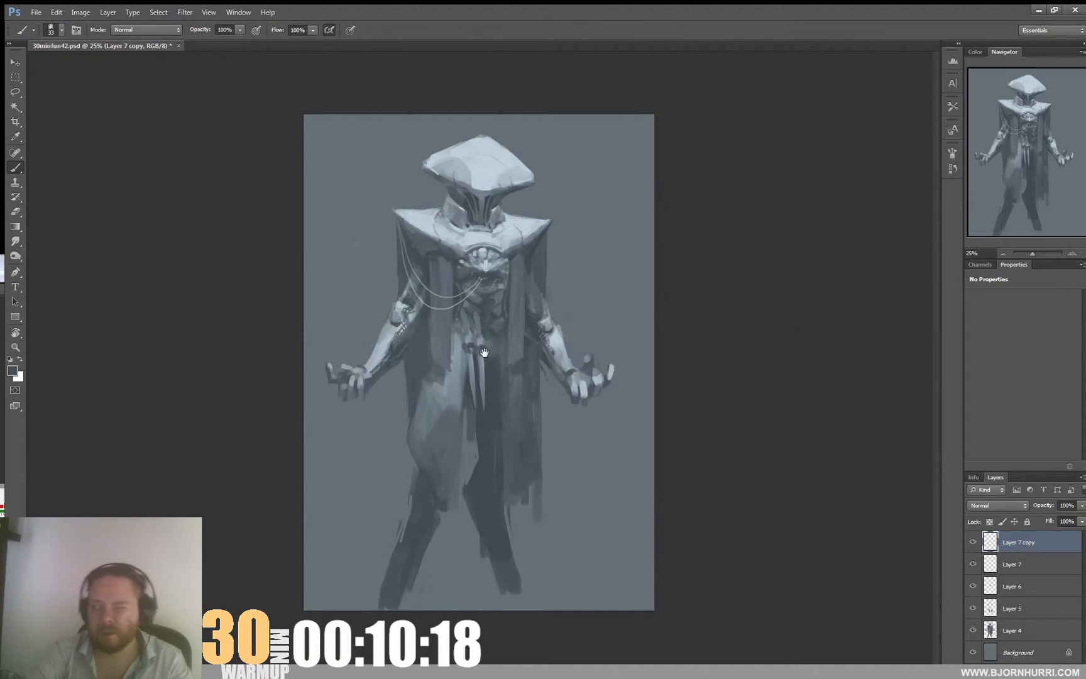
click(972, 544)
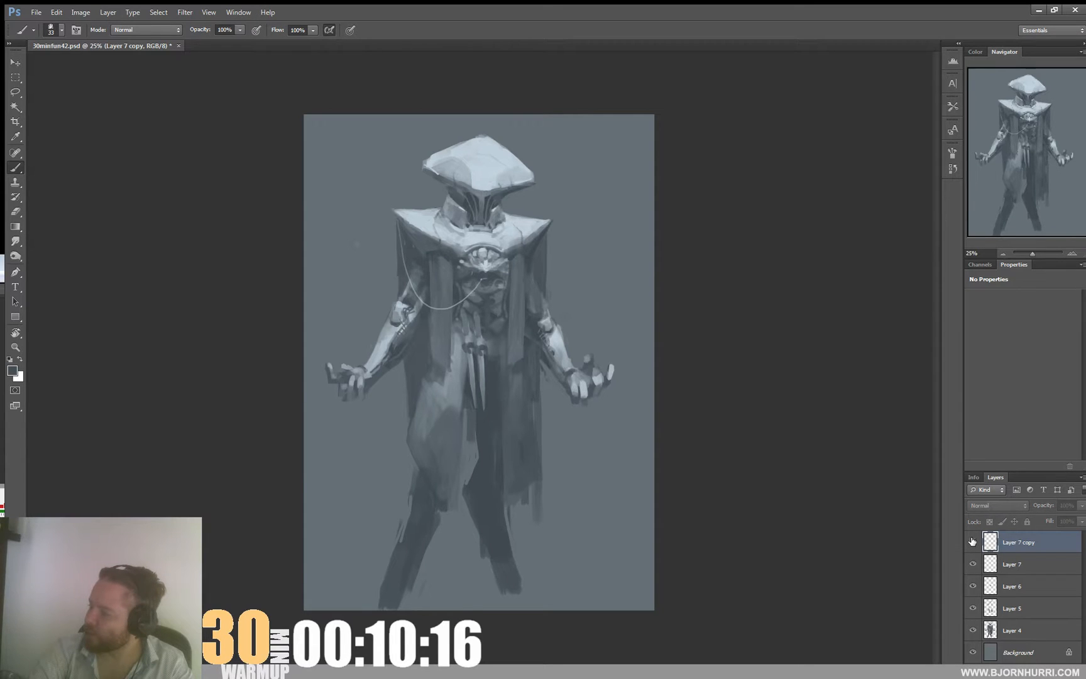
click(972, 543)
click(972, 542)
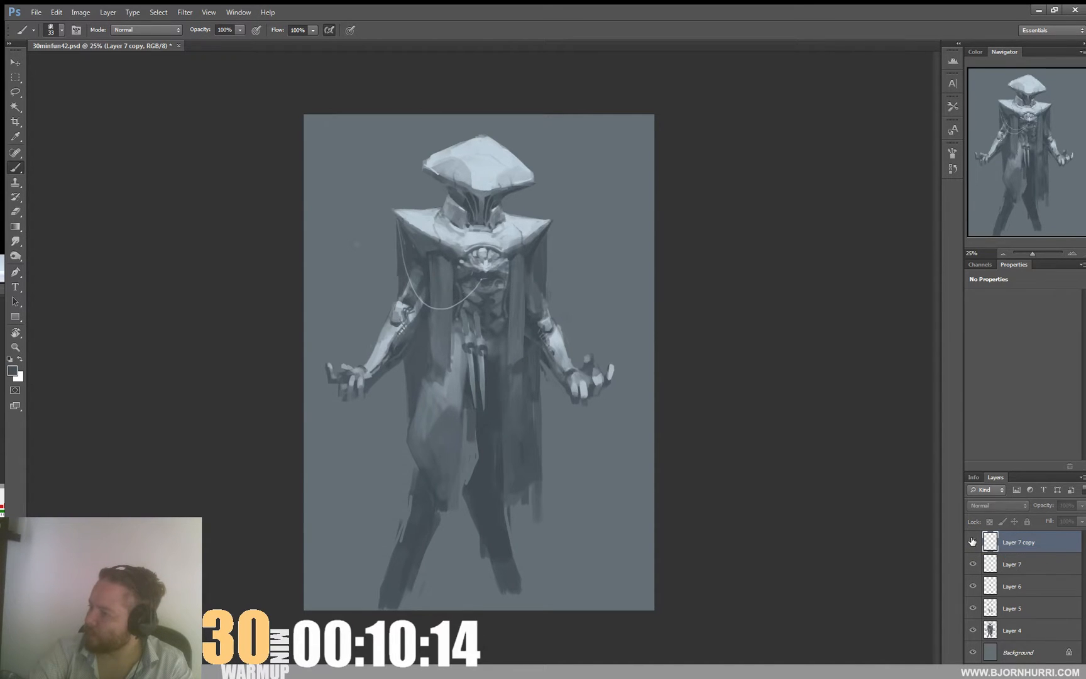
click(972, 542)
- Select the copied chain's pixels, hide the selection edges and shade the strand with a 68 px brush
ctrl+click(989, 544)
key(ctrl+h)
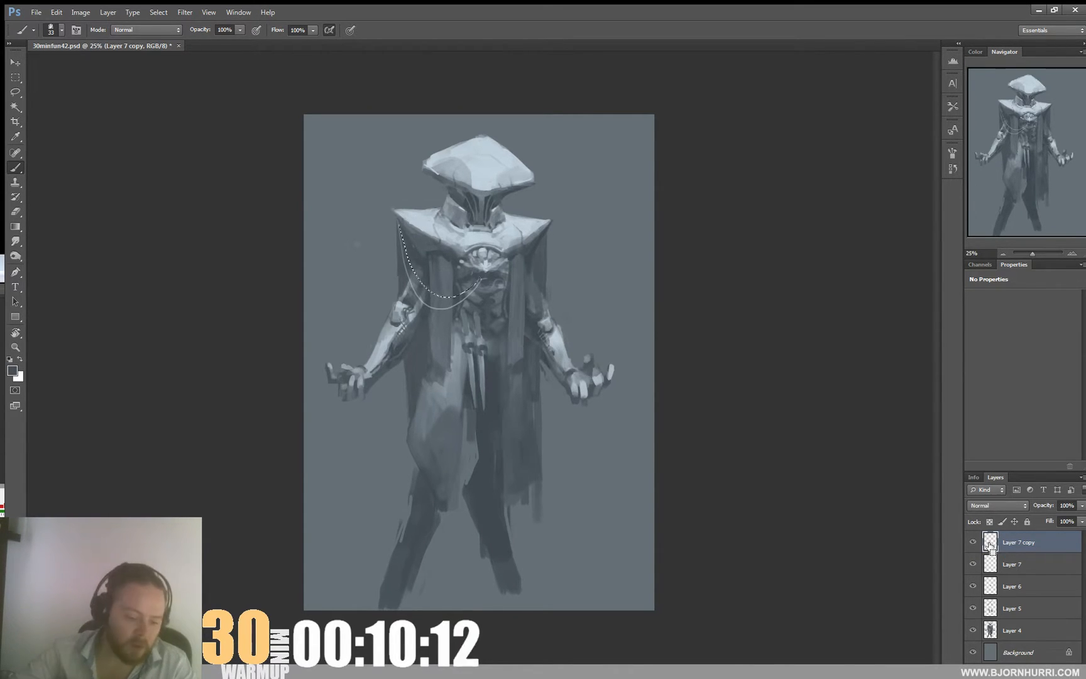
right_click(416, 269)
text(66)
key(Return)
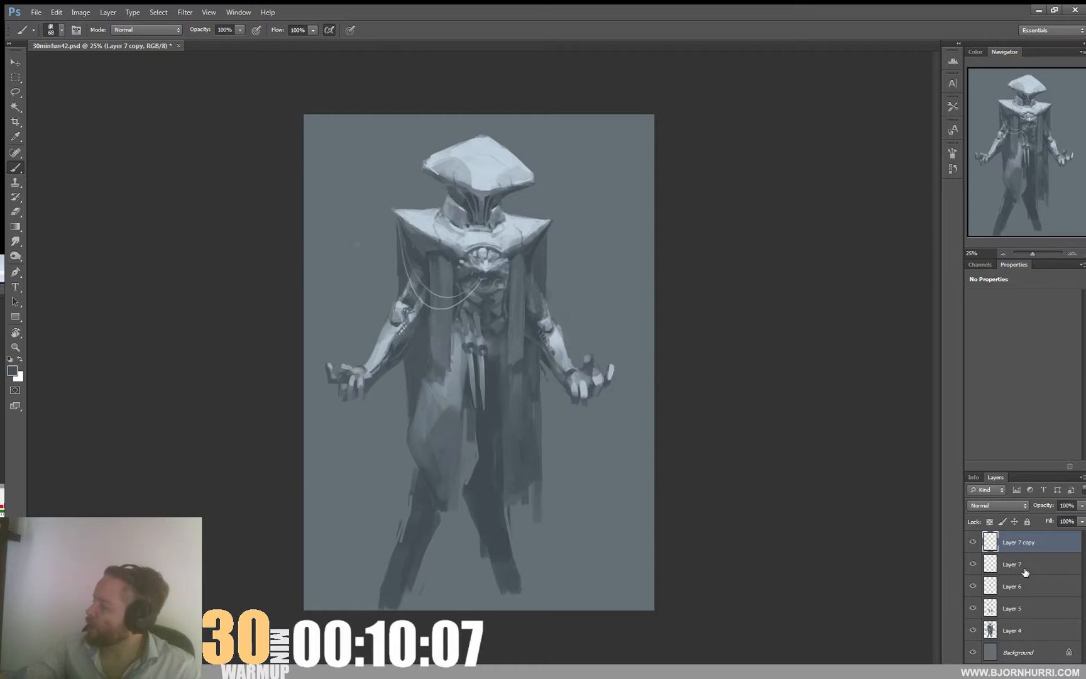
- Add a new layer above Layer 6 and paint dark tones on the creature's neck with a 30 px brush
key(alt+bracketleft)
key(alt+bracketleft)
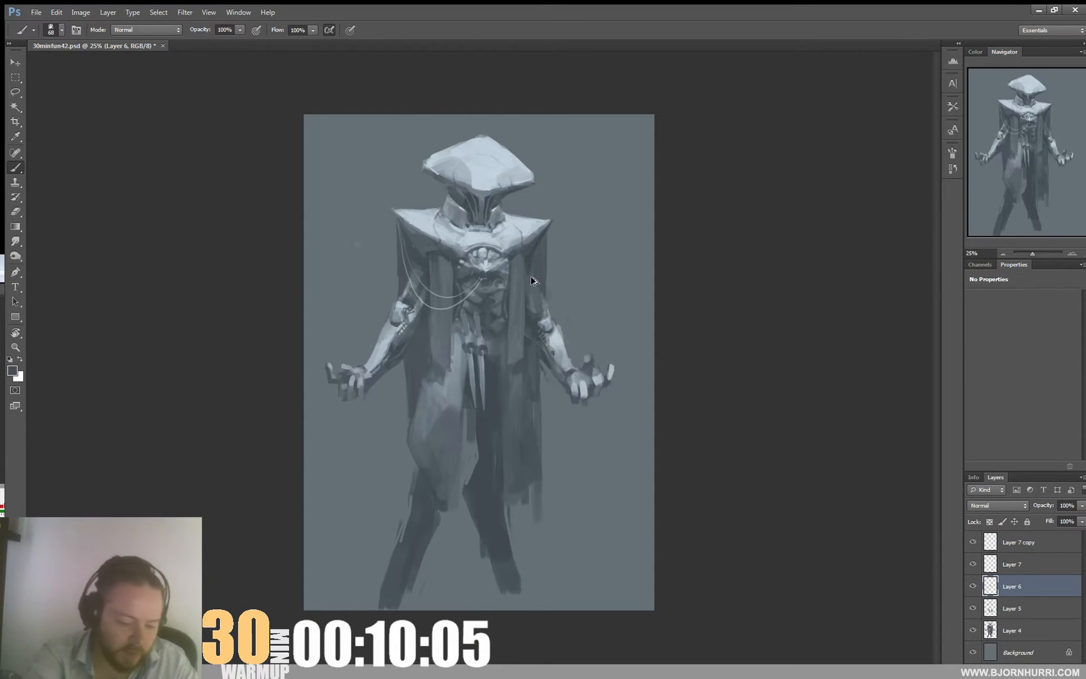
key(ctrl+shift+alt+n)
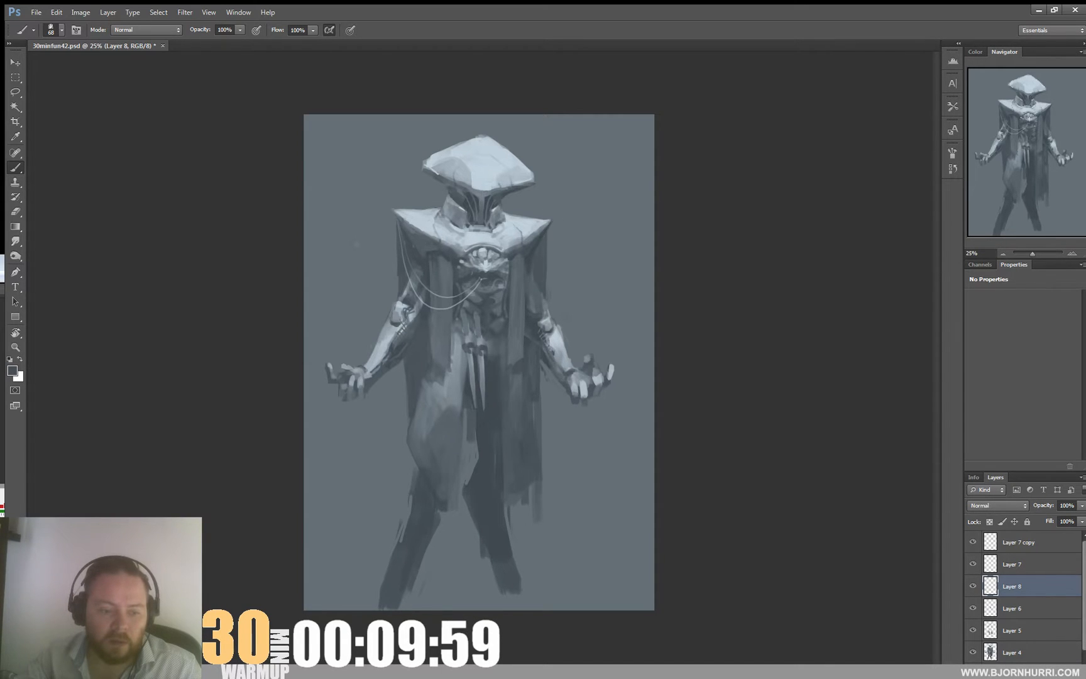
right_click(569, 154)
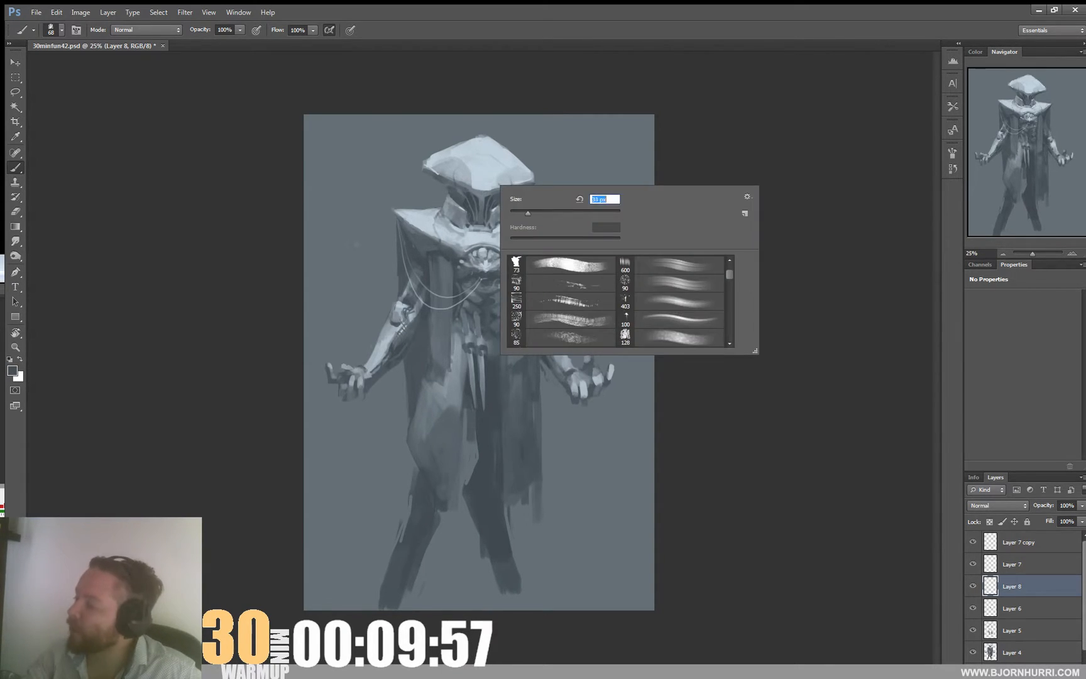
text(30)
key(Return)
drag(477, 213, 480, 221)
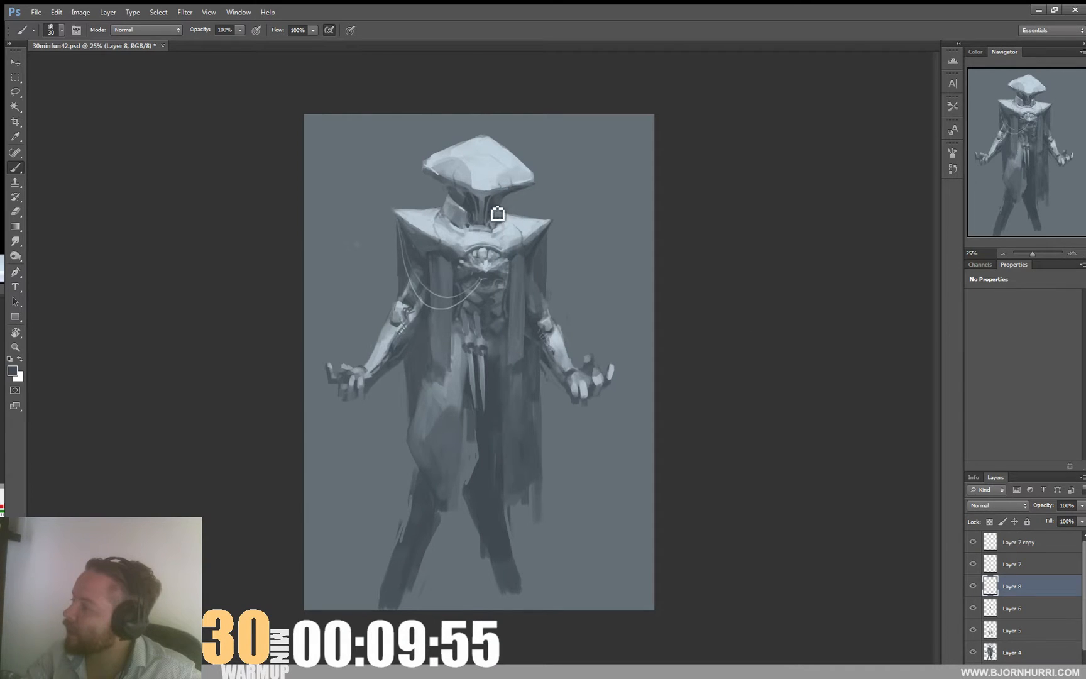
- Refine the neck and the helmet's underside with sampled tones using a 14 px brush, and save the painting
right_click(486, 208)
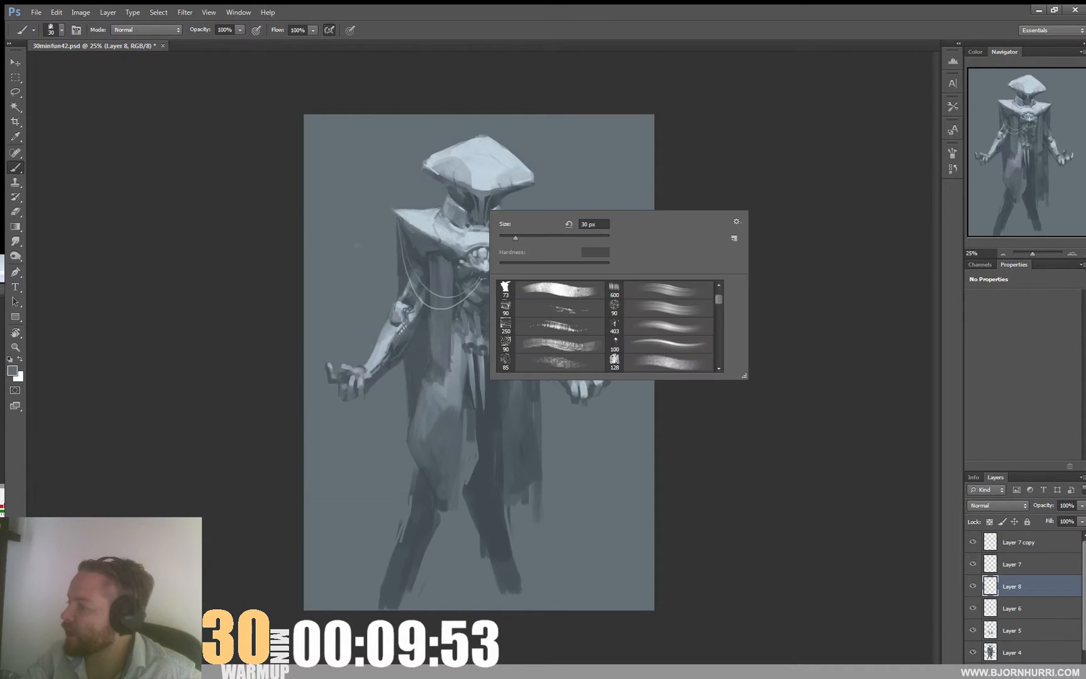
text(14)
key(Return)
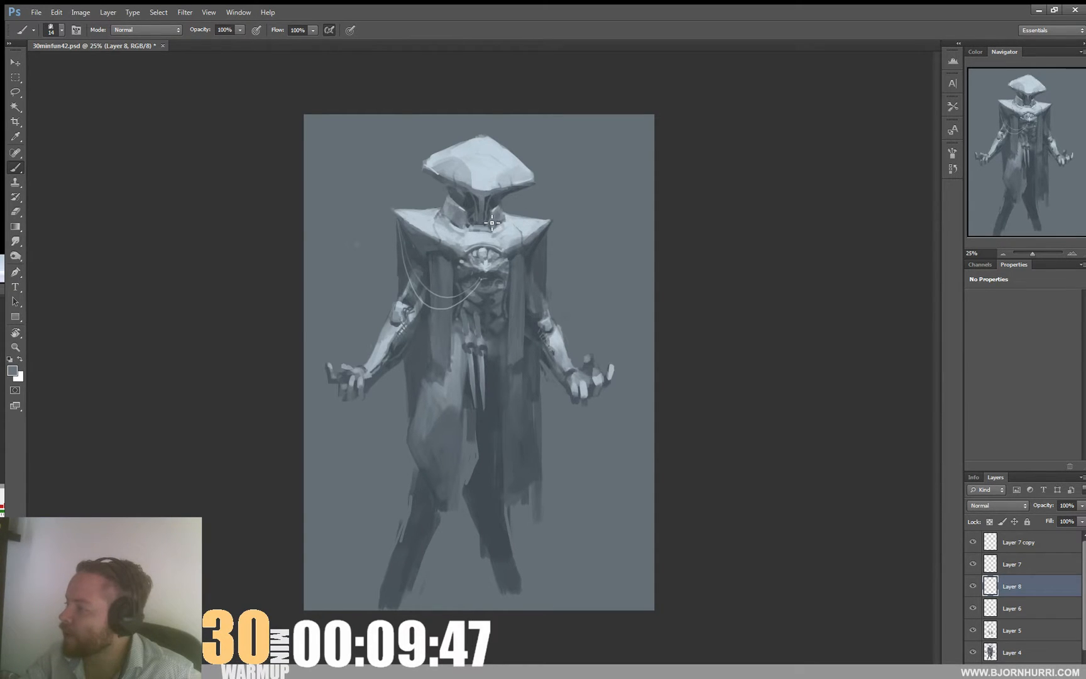
alt+click(484, 226)
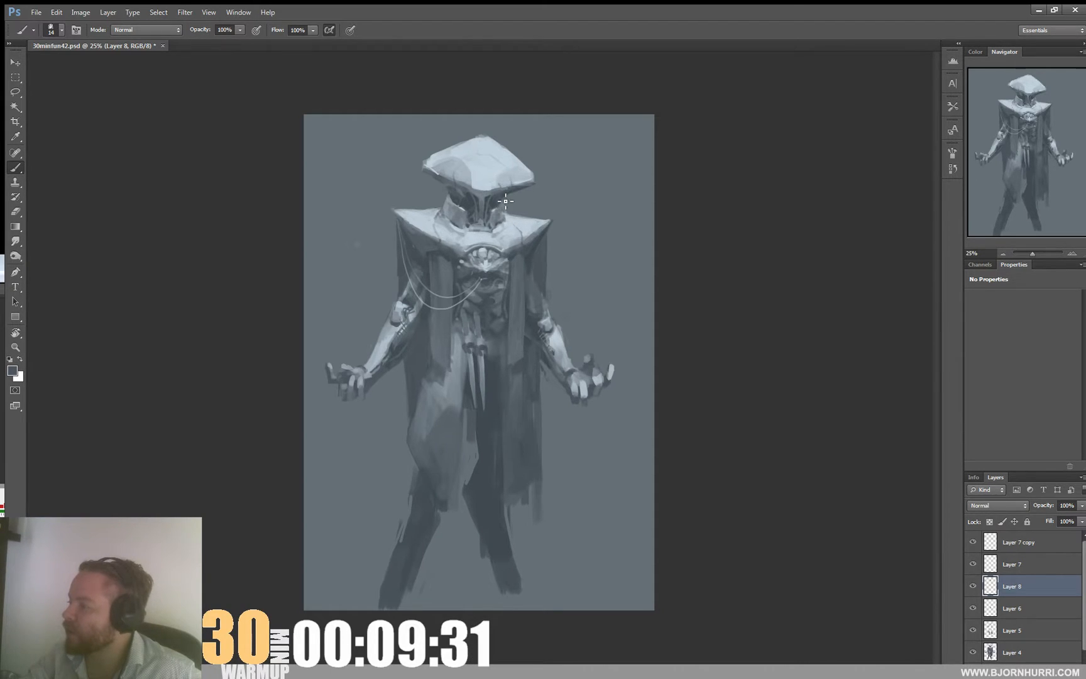
alt+click(469, 185)
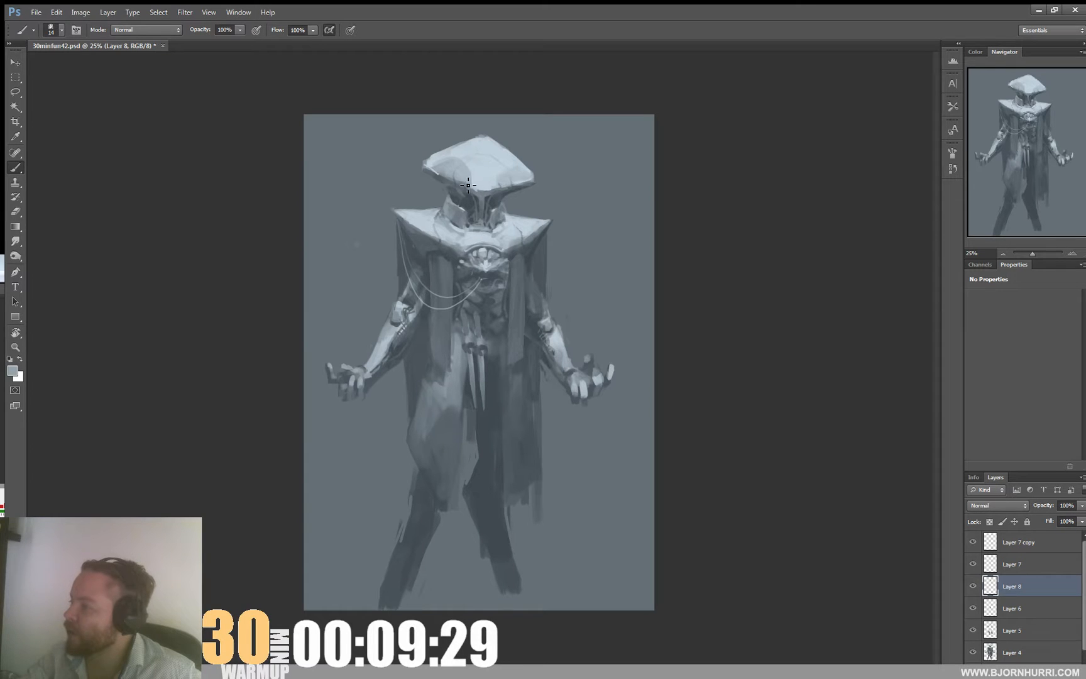
alt+click(491, 182)
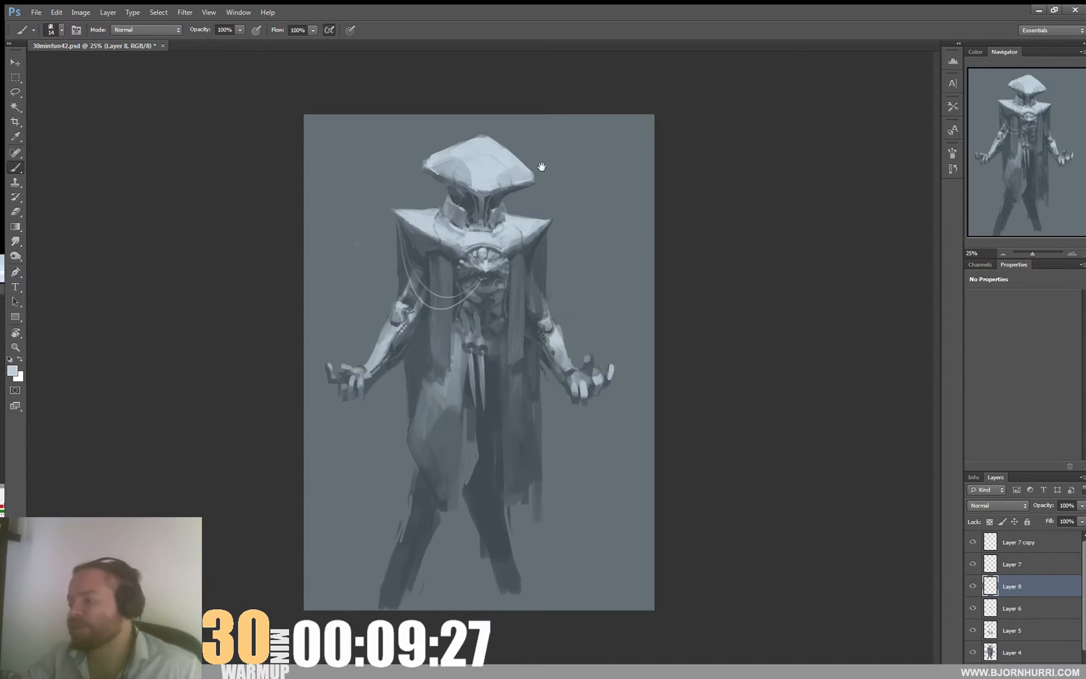
key(ctrl+s)
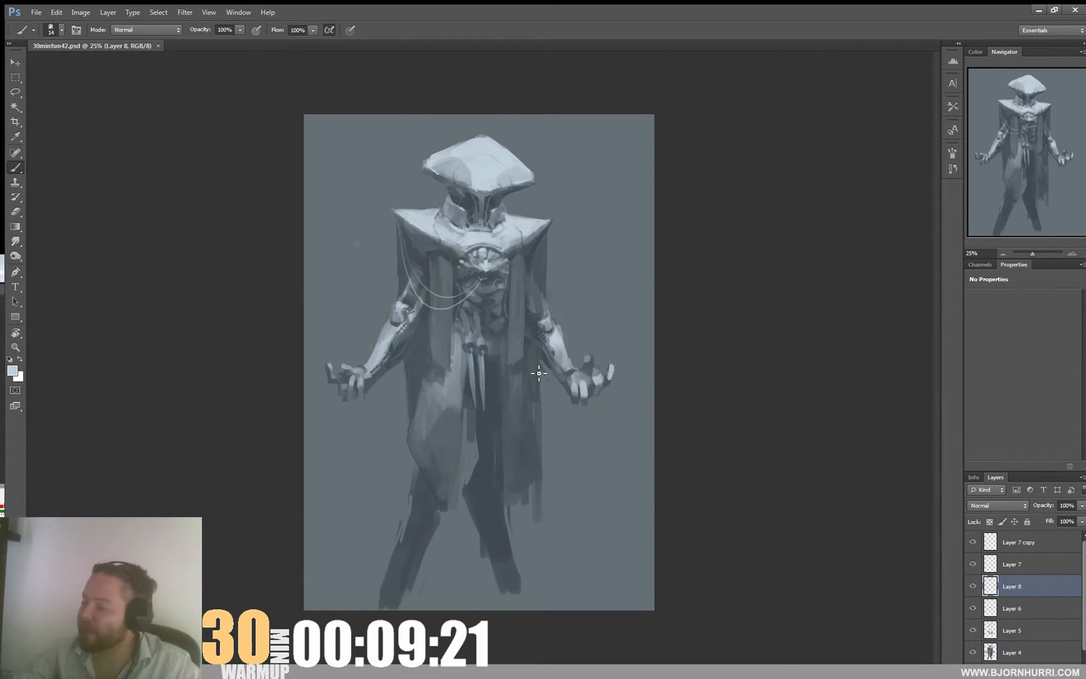
- Set the brush to 29 px and paint a sampled dark tone along the robe's outer edge at the thigh
right_click(466, 401)
click(483, 430)
alt+click(431, 379)
drag(430, 379, 418, 424)
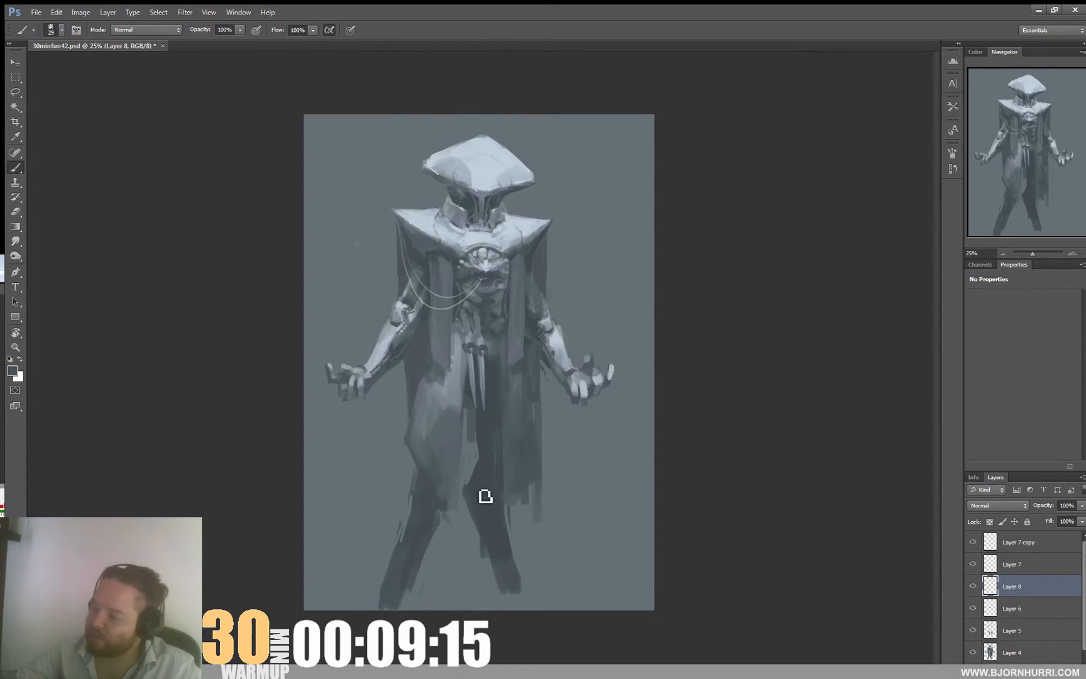
- Enlarge the brush to 50 px and extend the robe's lower hem into long pointed tails over both legs
right_click(437, 490)
text(50)
key(Return)
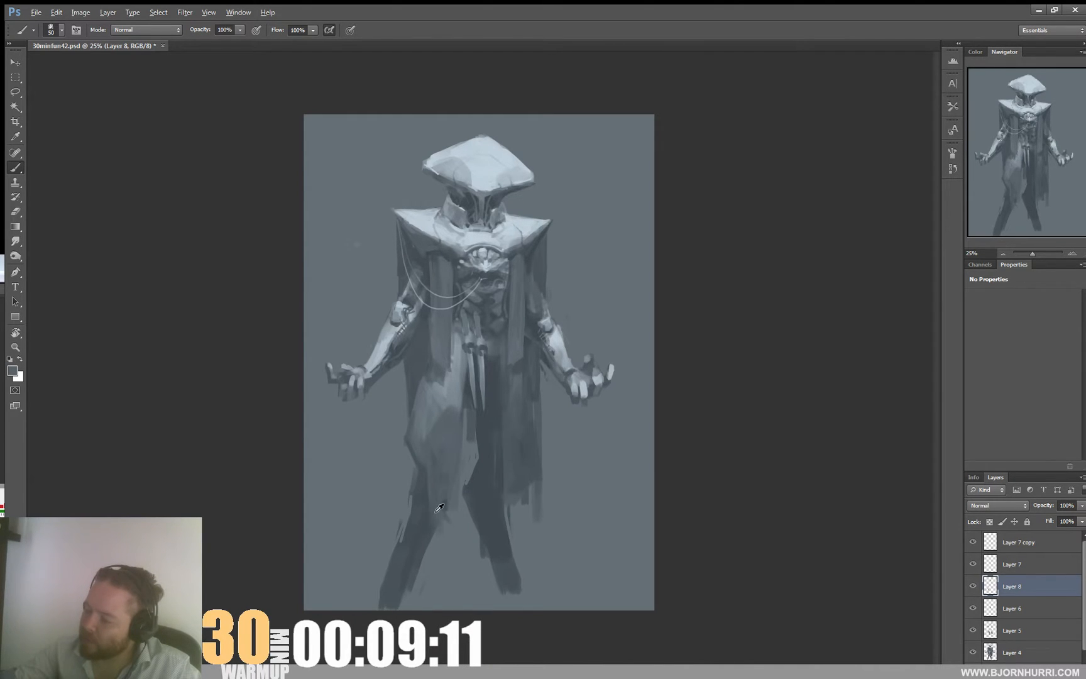
mouse_move(466, 451)
mouse_down()
mouse_move(464, 560)
mouse_move(457, 494)
mouse_move(448, 540)
mouse_up()
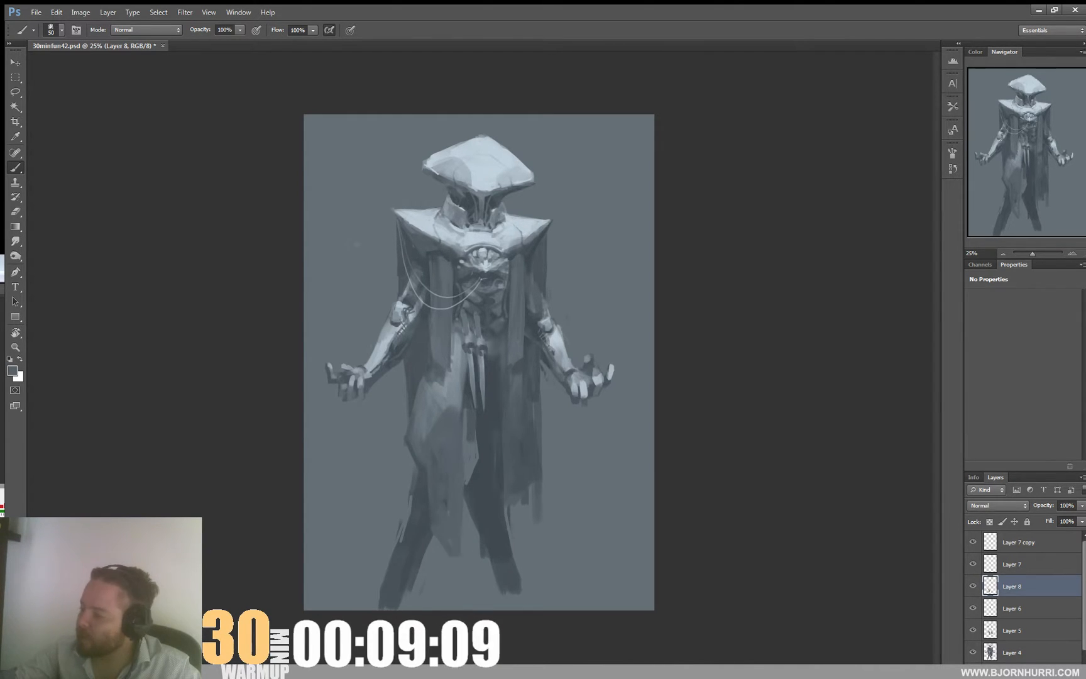
mouse_move(513, 531)
mouse_down()
mouse_move(514, 552)
mouse_move(530, 513)
mouse_up()
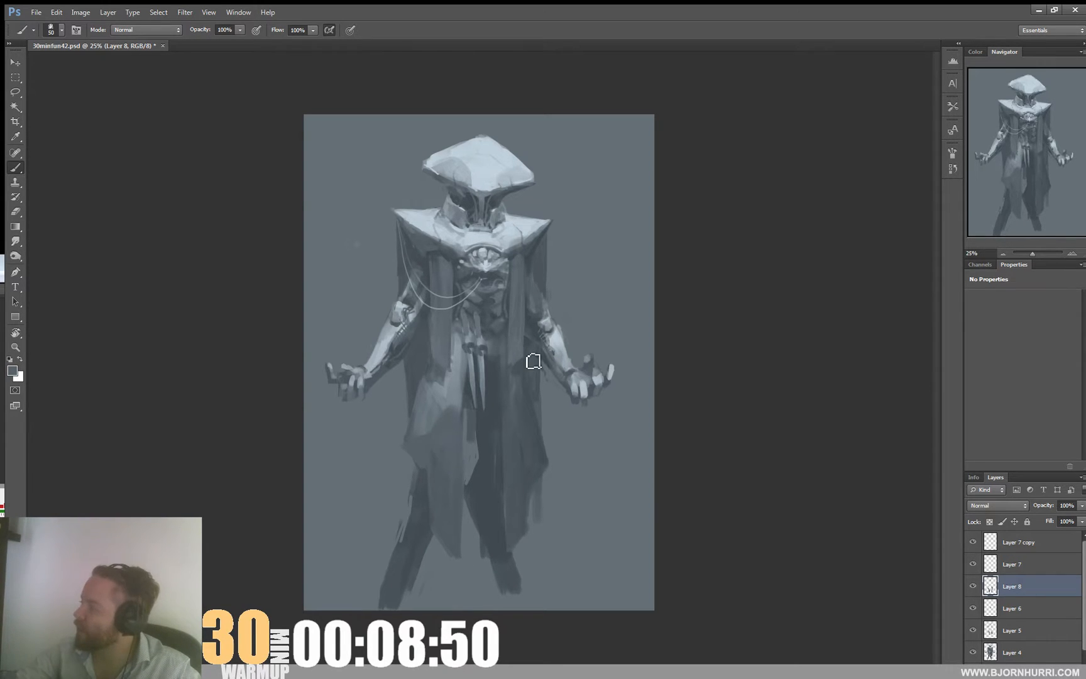
- Set the brush to 28 px and repaint the cloth around the hanging waist pendants with sampled tones
alt+click(452, 410)
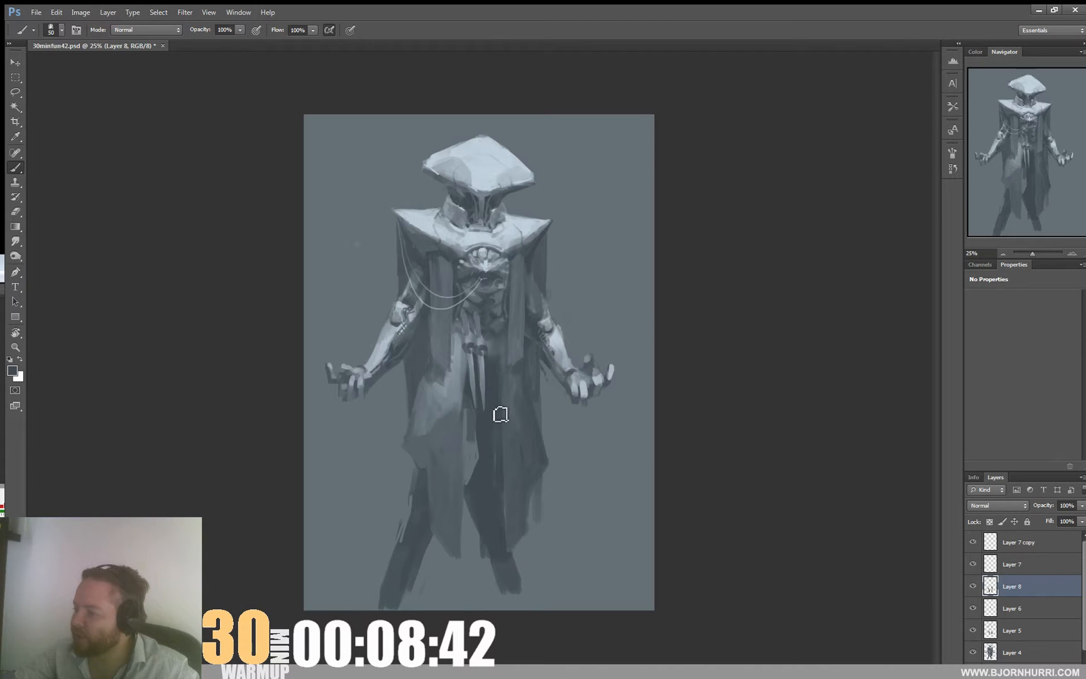
right_click(511, 373)
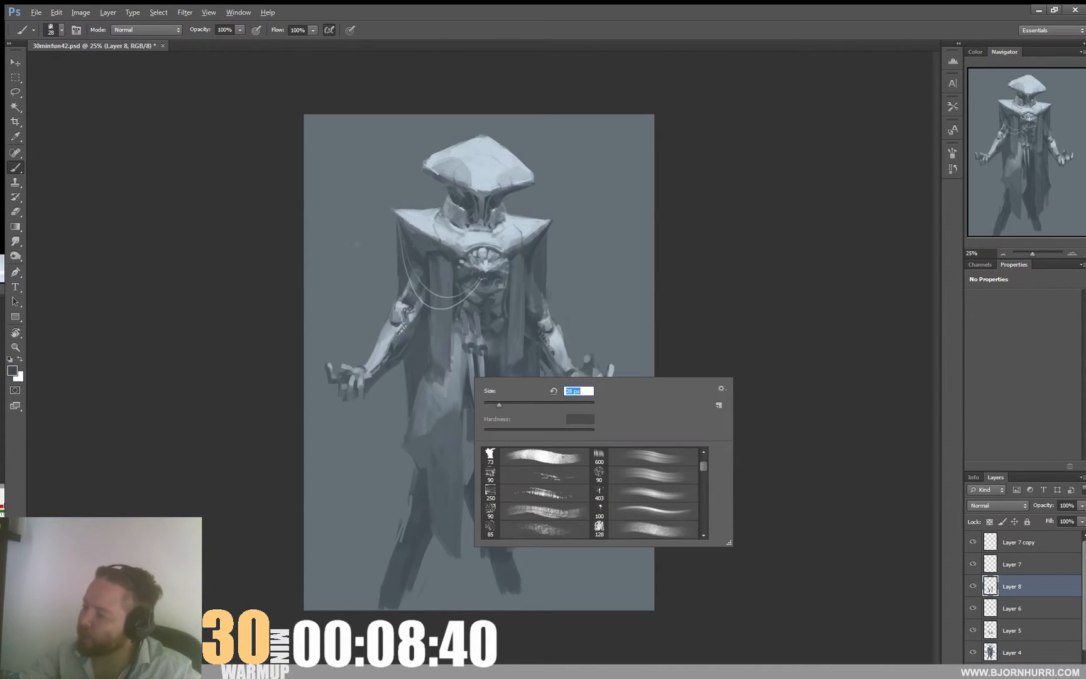
alt+click(466, 387)
alt+click(468, 389)
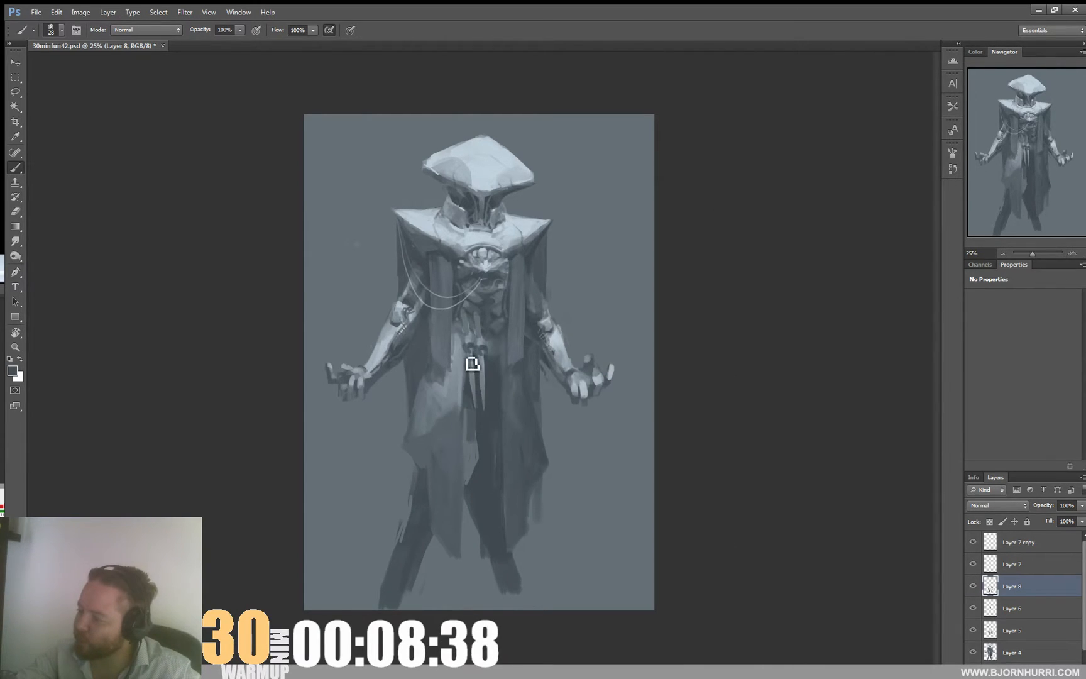
drag(472, 363, 473, 402)
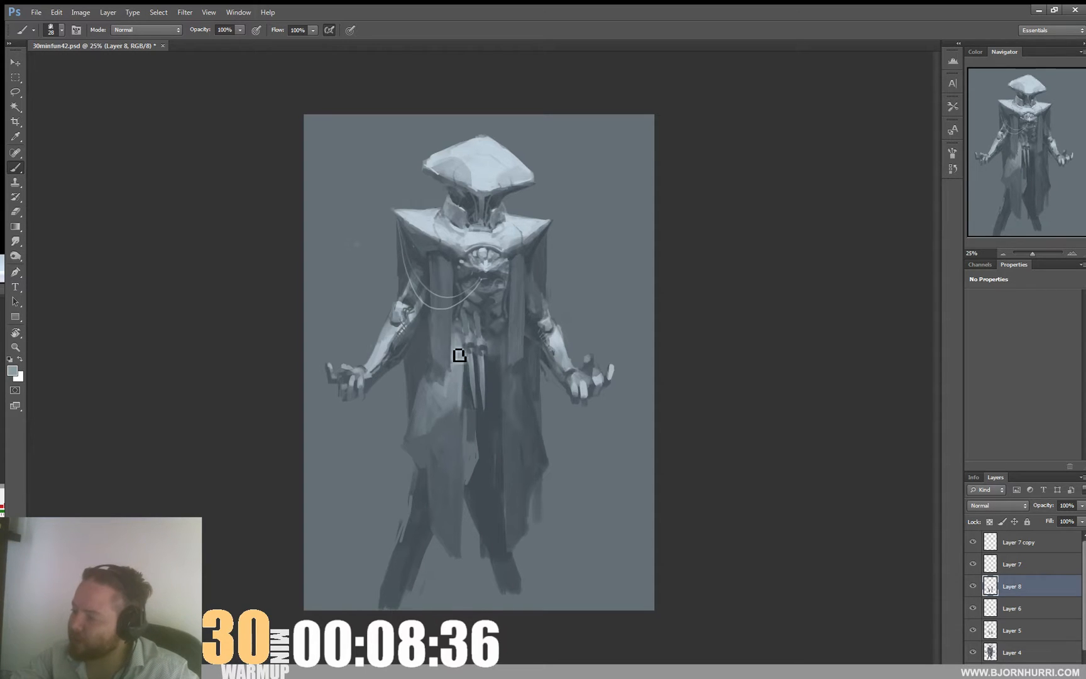
alt+click(450, 387)
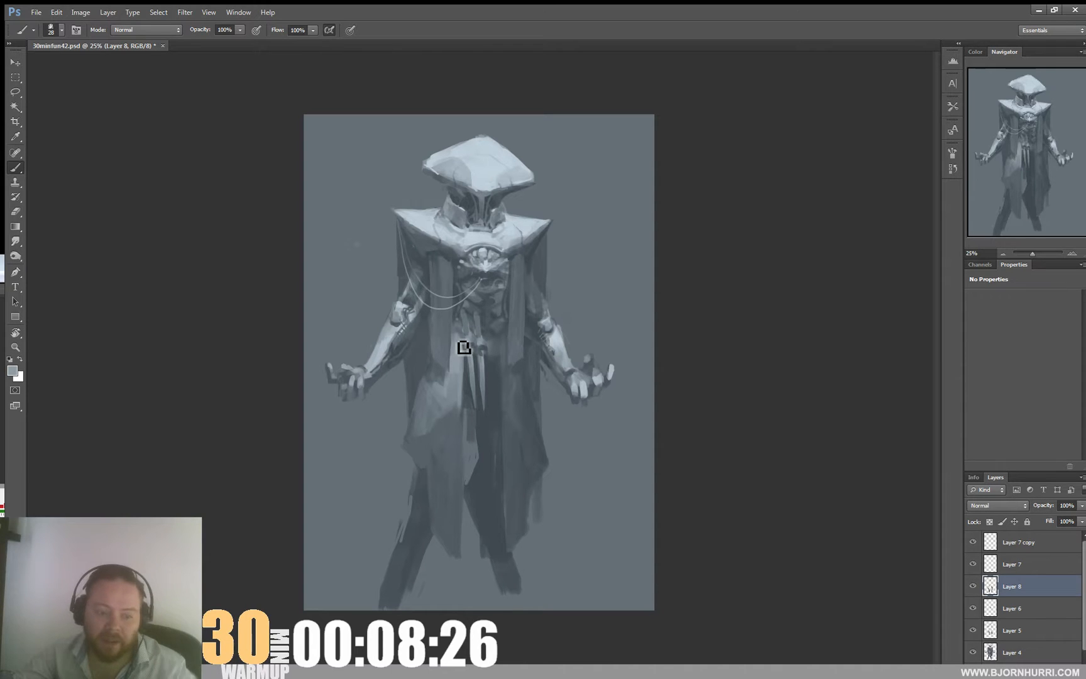
- Sample a dark abdomen tone, set the brush to 14 px and refine the ornament at the top of the waist pendants
alt+click(464, 319)
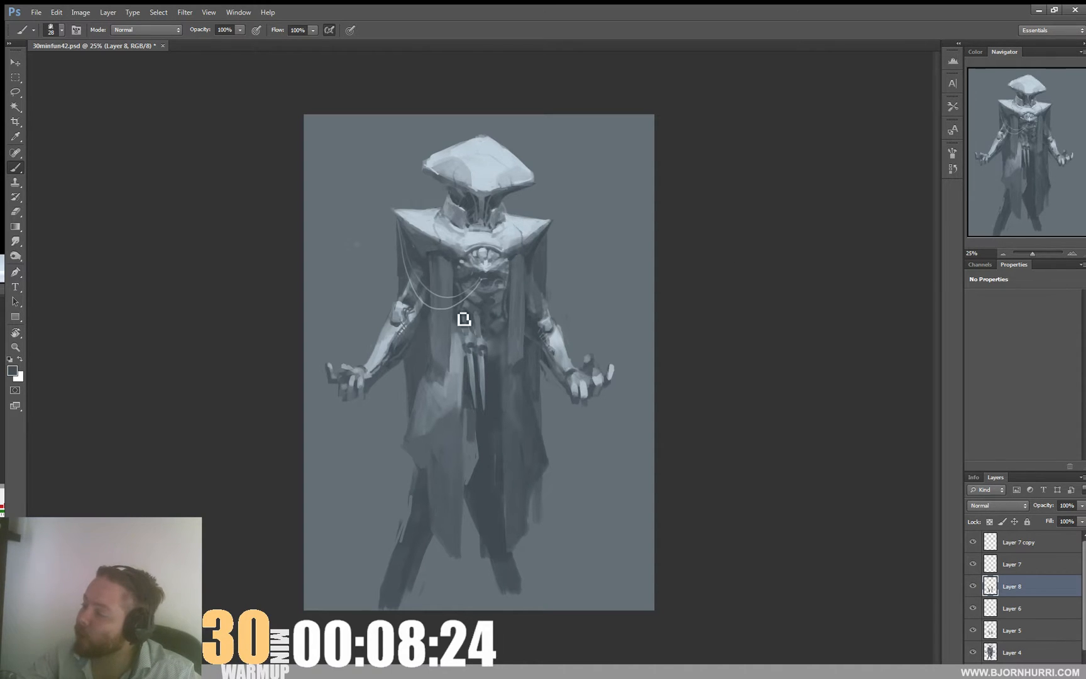
right_click(459, 332)
text(14)
key(Return)
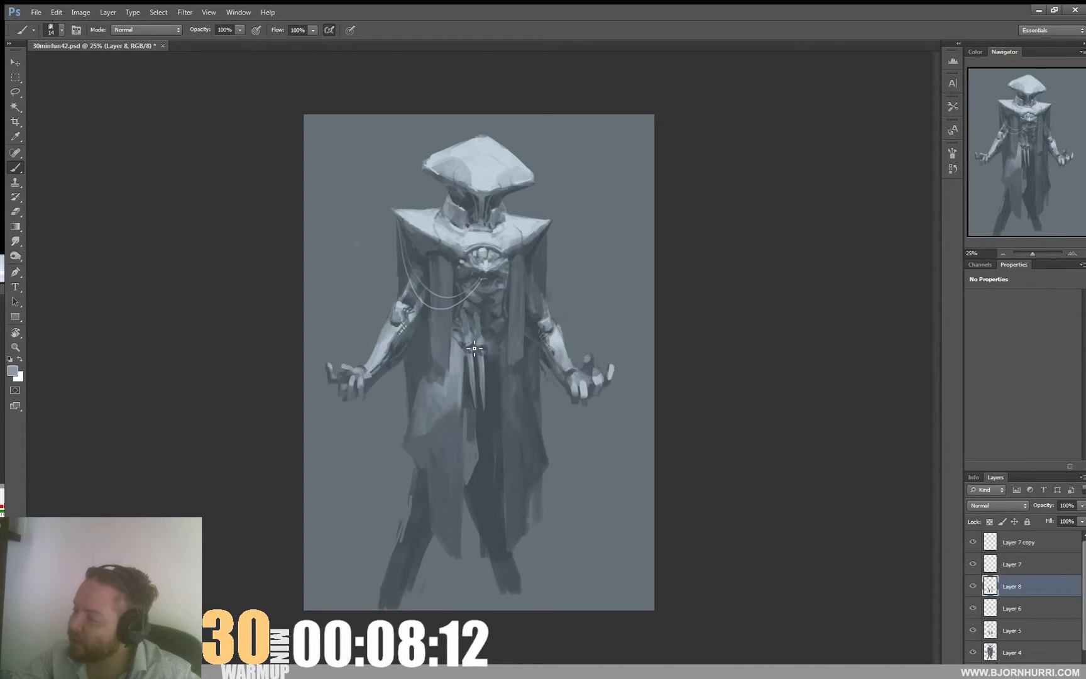
alt+click(498, 365)
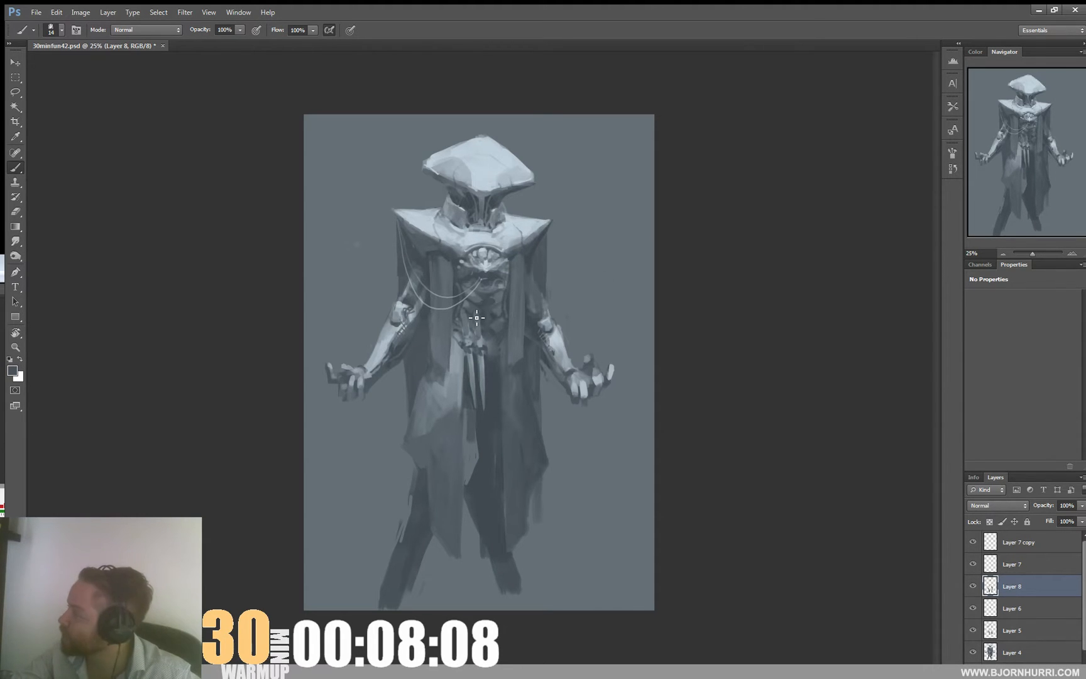
- Sample a light tone from the collar and paint pale prongs on the abdomen with a 15 px brush
alt+click(512, 239)
right_click(495, 302)
click(510, 381)
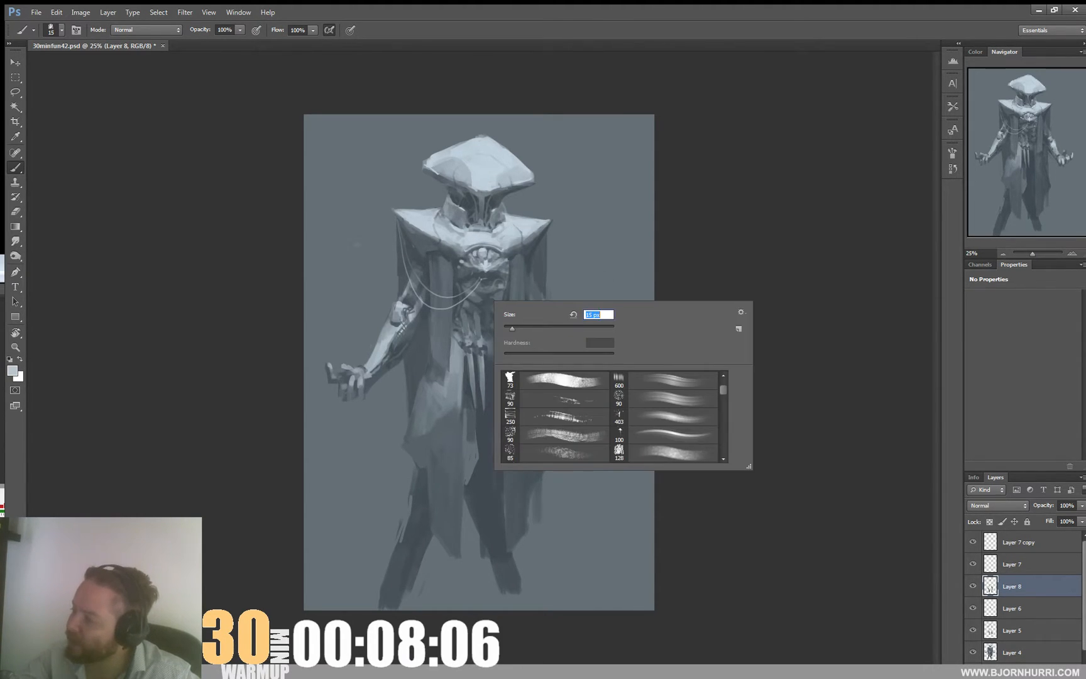
click(468, 316)
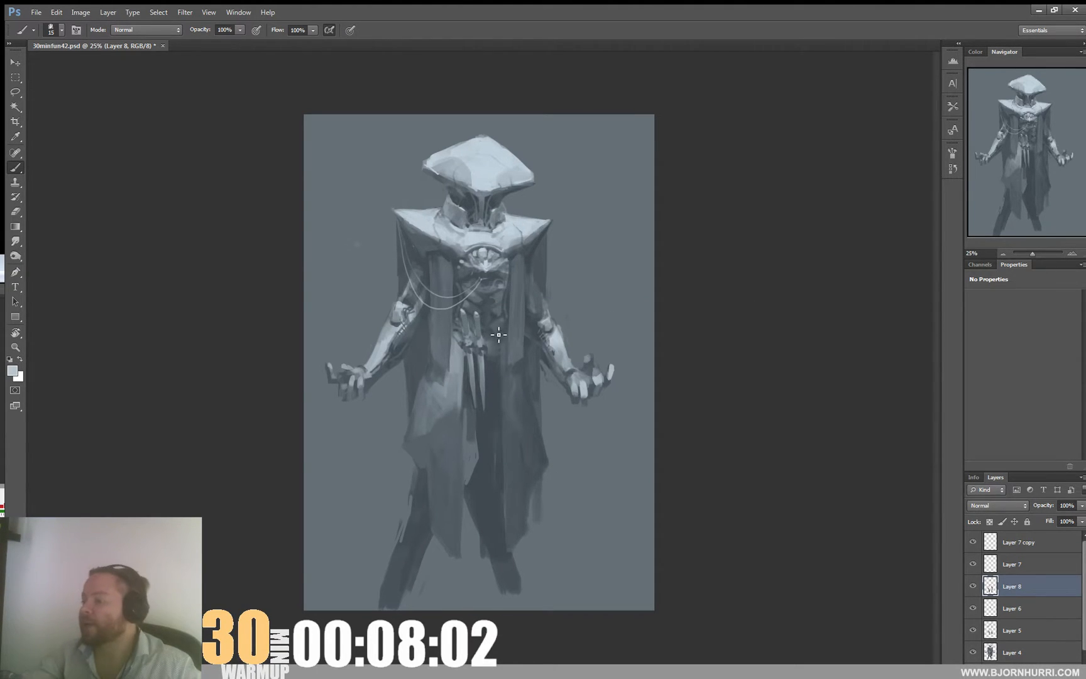
- Set the brush to 21 px and paint dark tones along the robe's central opening
right_click(498, 316)
key(Return)
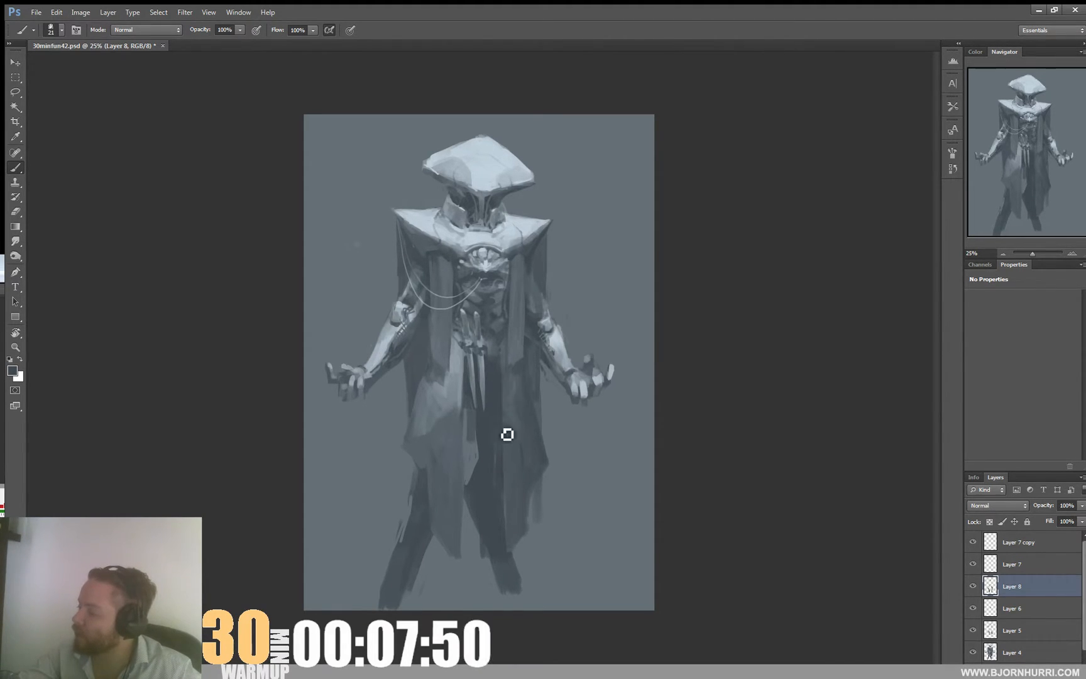
key(space)
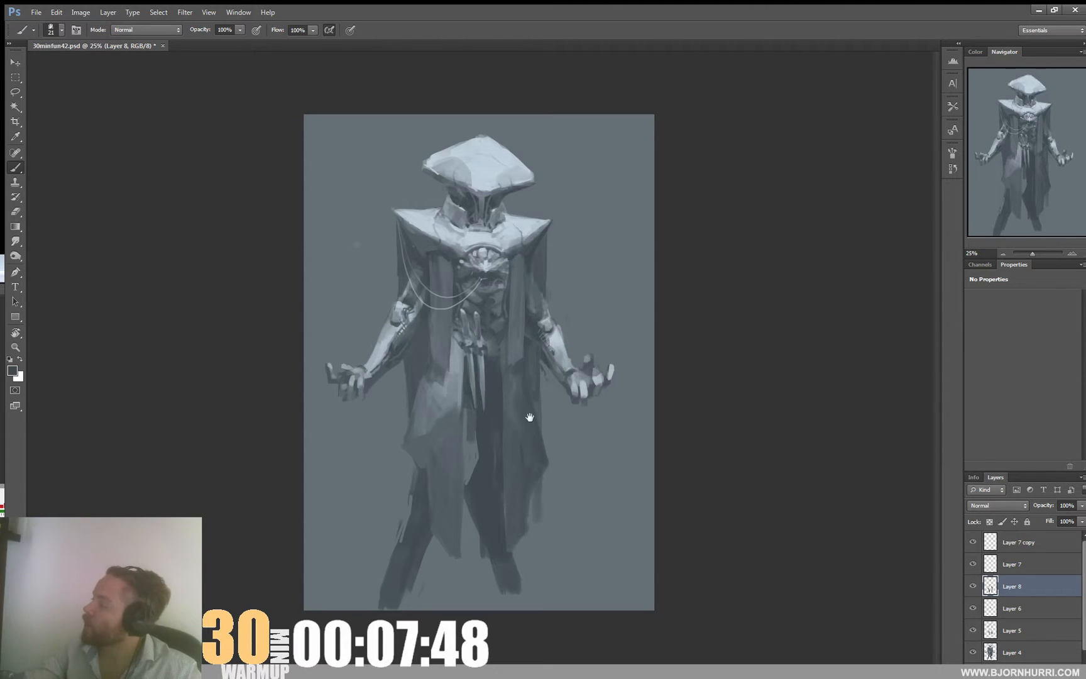
- Set the brush to 27 px and paint a long narrow cloth strip hanging behind the arm from the shoulder to the shin
right_click(481, 412)
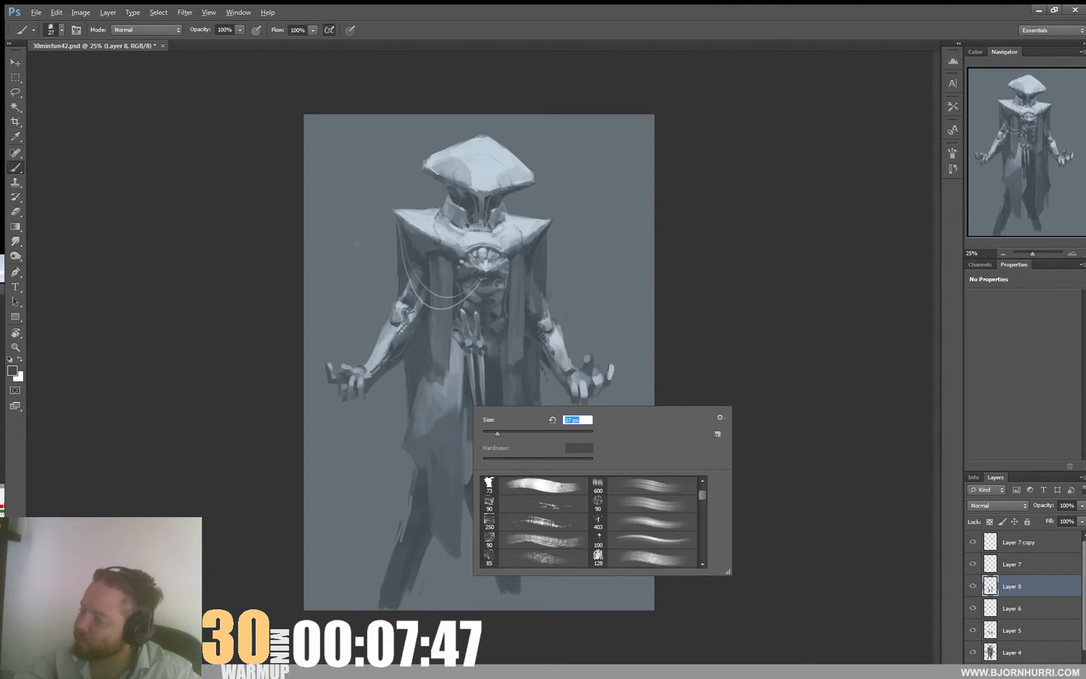
key(Return)
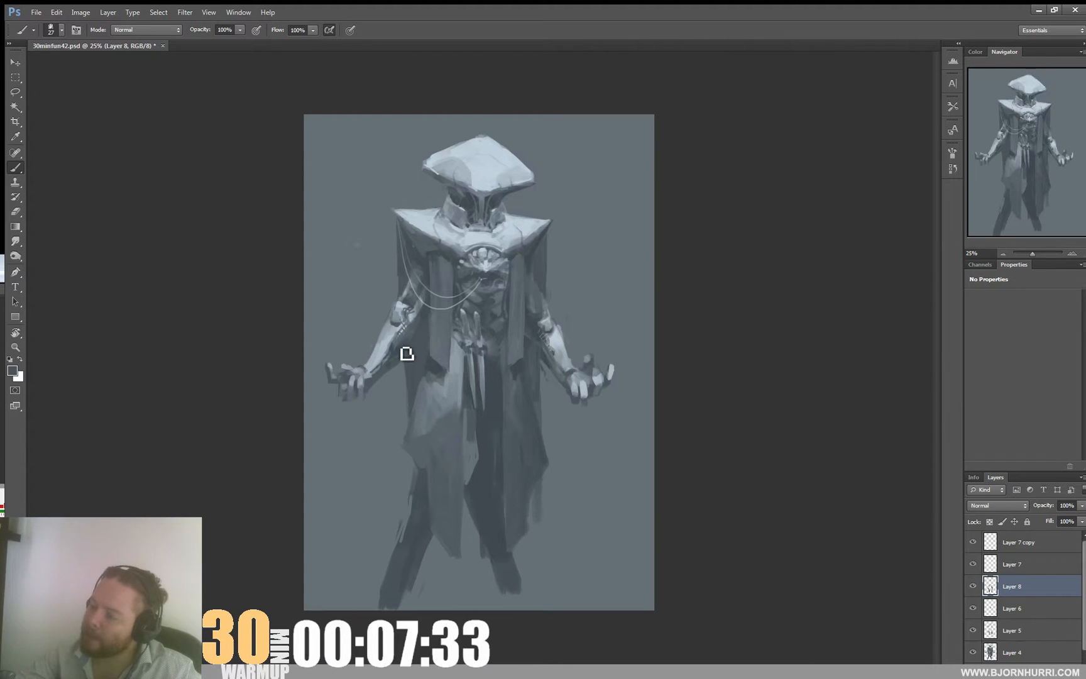
drag(400, 238, 406, 428)
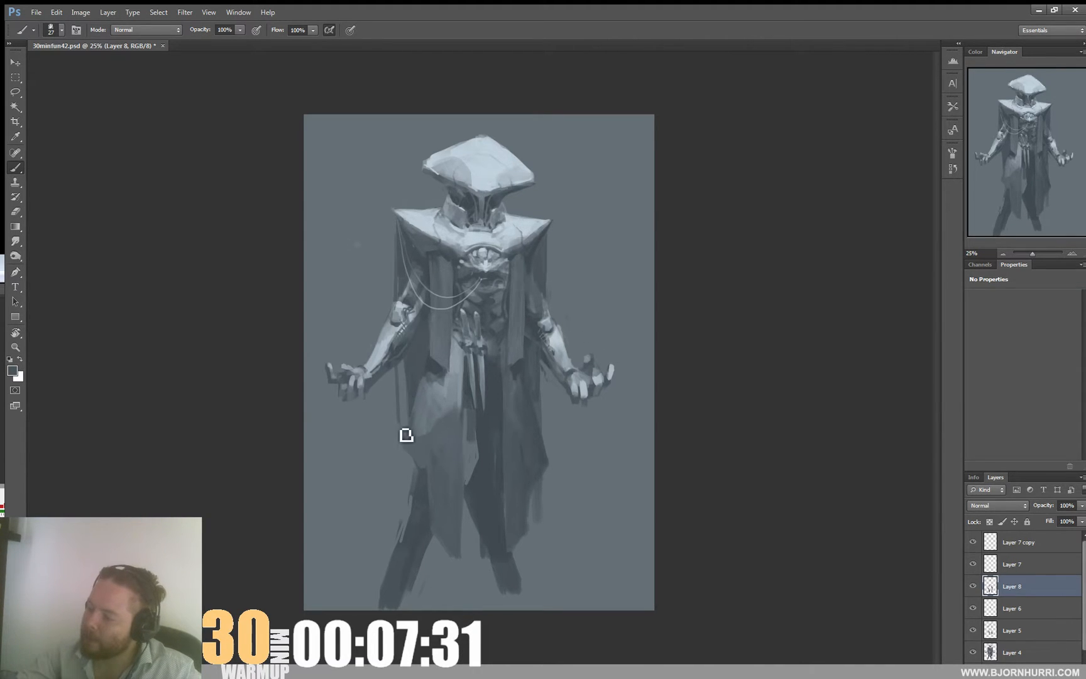
drag(404, 376, 409, 523)
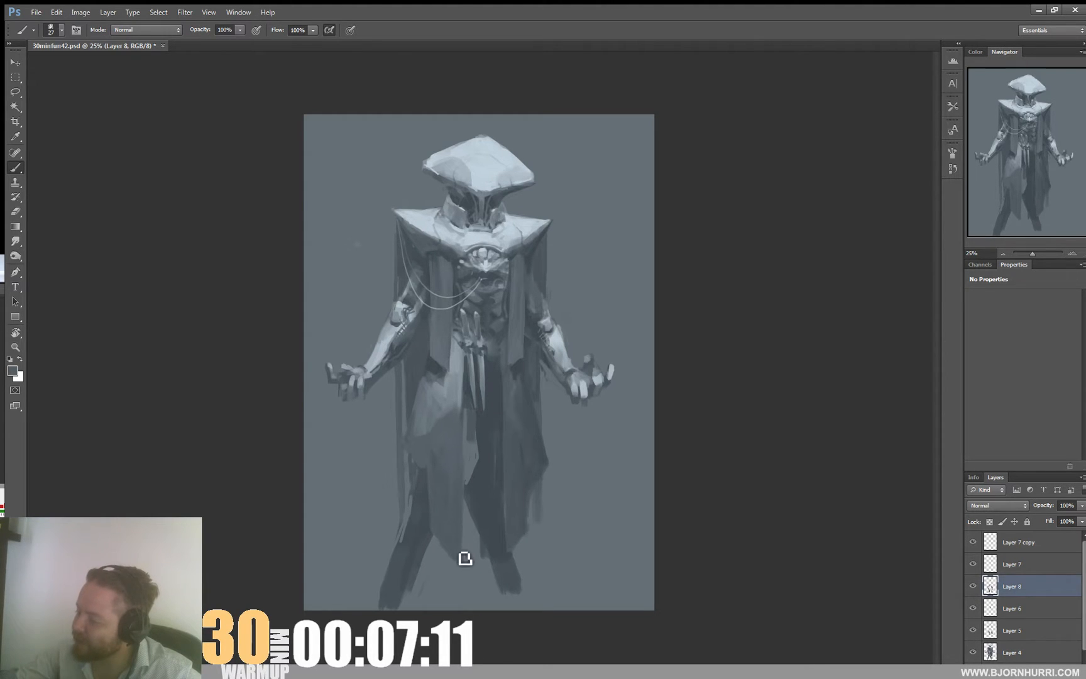
- Paint light marks below the robe's tails and block in both feet with a sampled dark tone
mouse_move(465, 558)
mouse_down()
mouse_move(466, 591)
mouse_move(463, 581)
mouse_move(497, 546)
mouse_move(494, 573)
mouse_move(517, 578)
mouse_up()
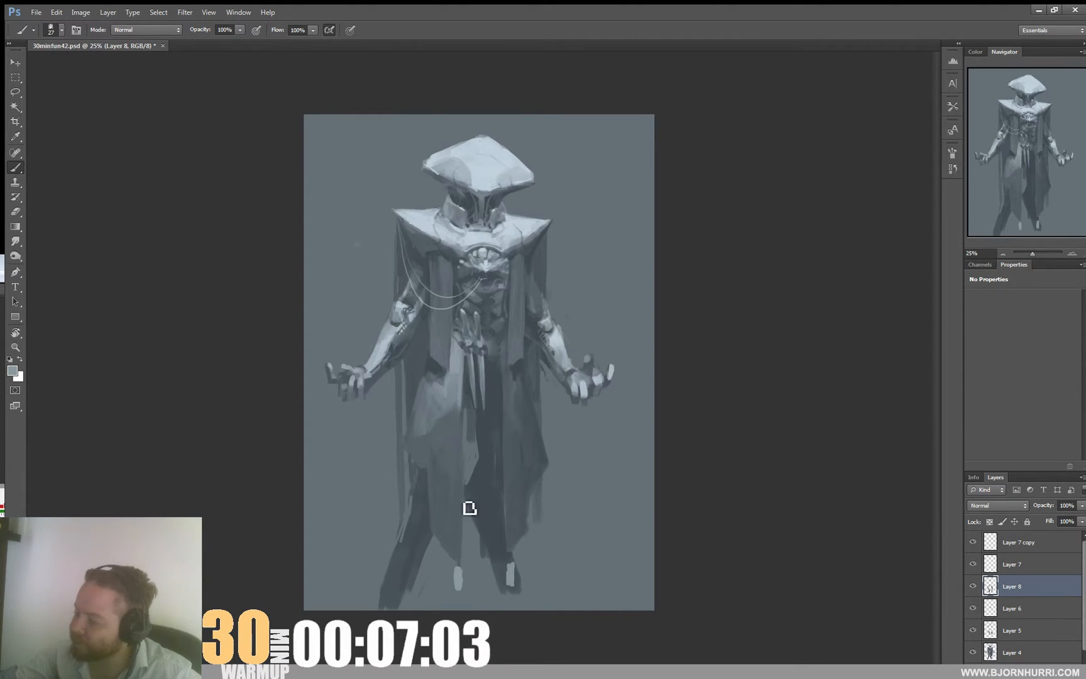
alt+click(516, 558)
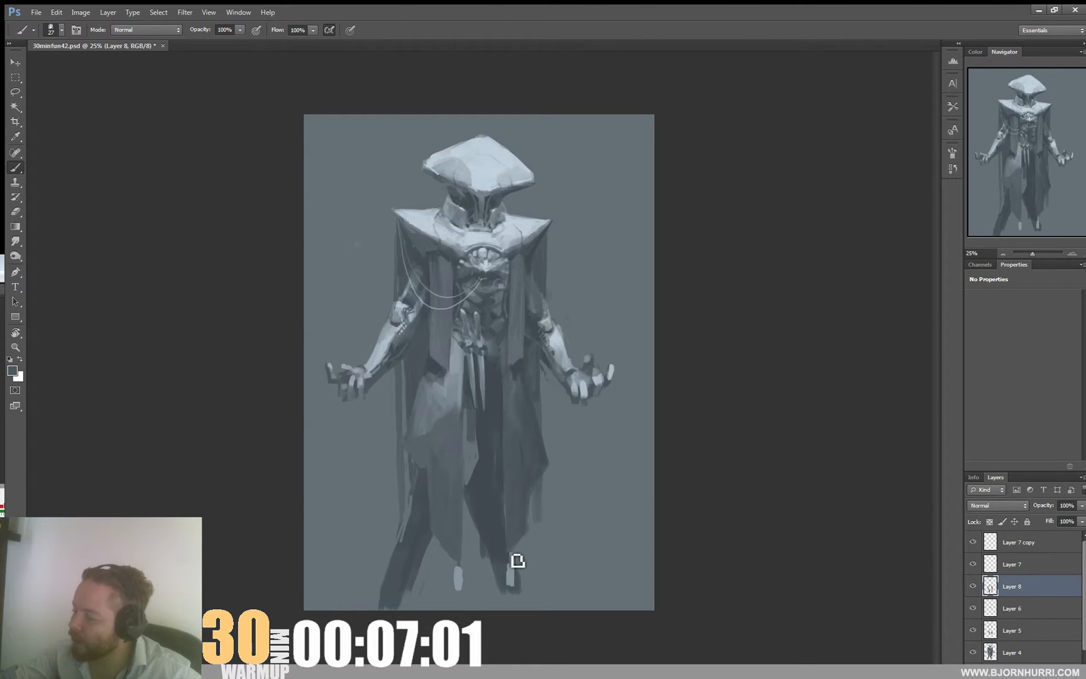
mouse_move(517, 562)
mouse_down()
mouse_move(534, 594)
mouse_move(512, 596)
mouse_move(538, 599)
mouse_up()
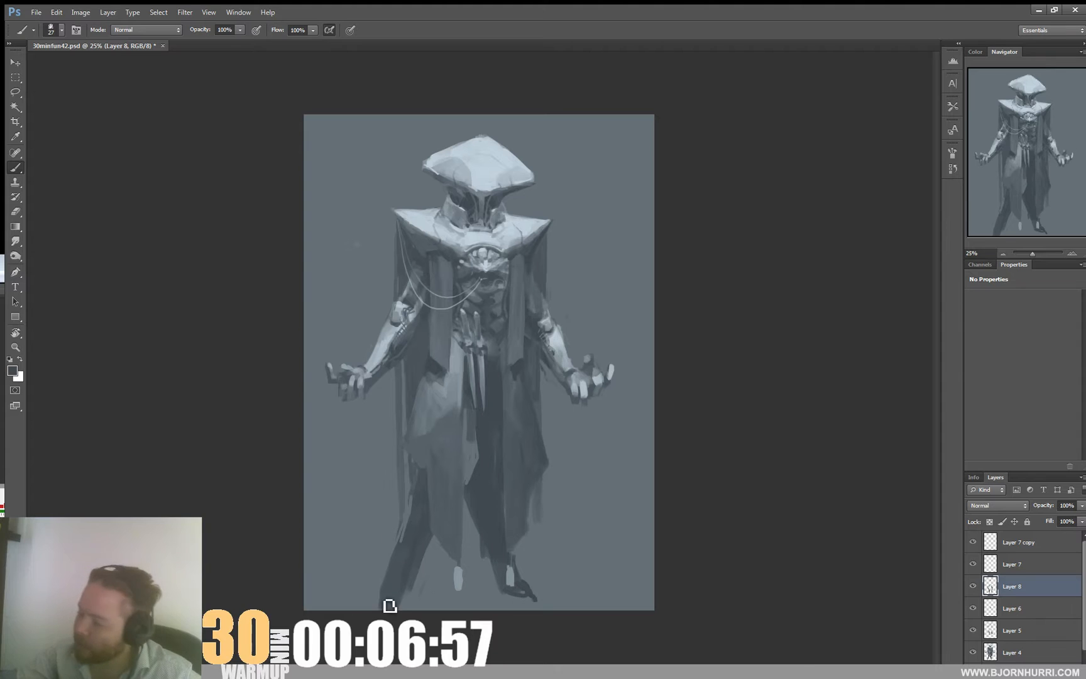
drag(388, 606, 405, 586)
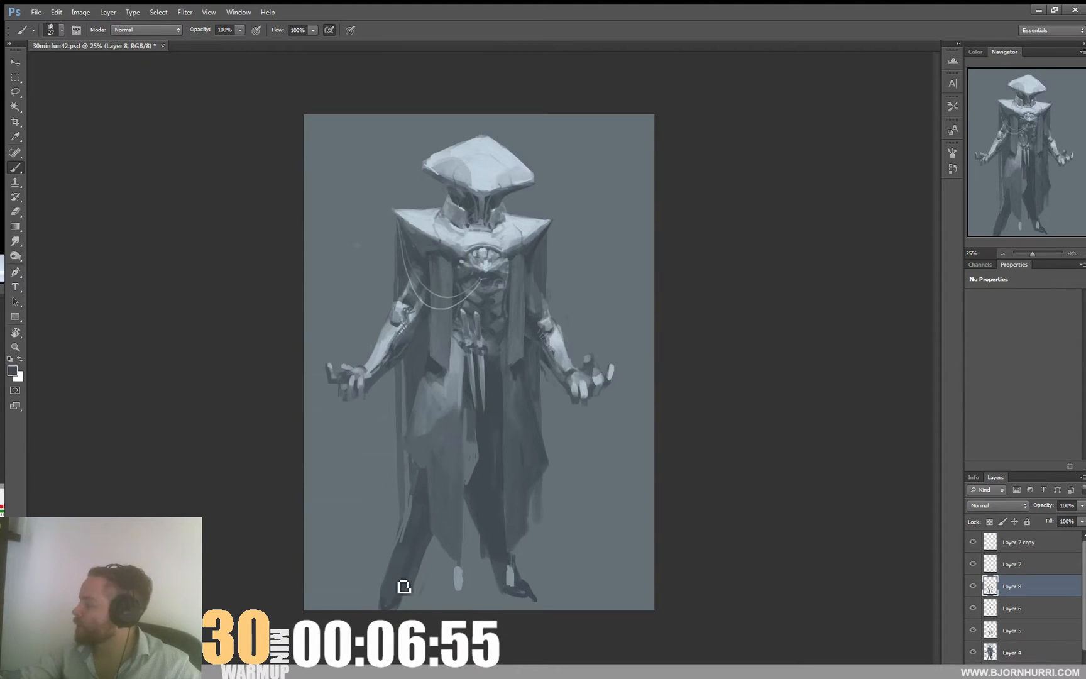
- Scale Layer 7 copy through Layer 4 together to about 95.5%, move the figure up, and make Layer 8 active again
click(1019, 542)
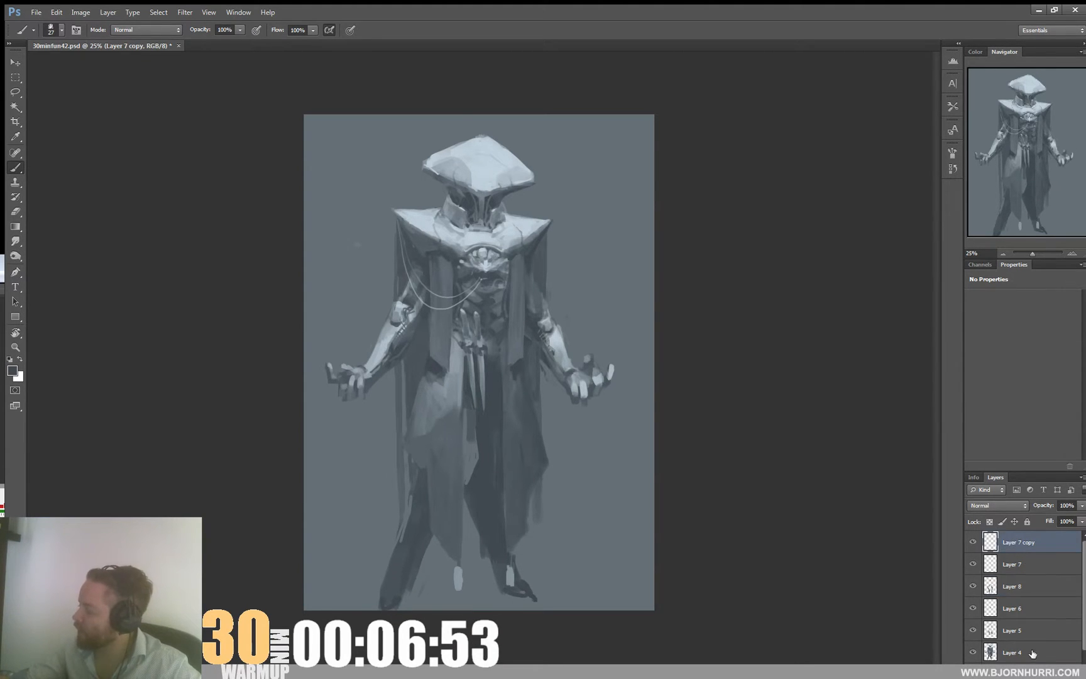
shift+click(1011, 652)
key(ctrl+t)
drag(618, 131, 609, 144)
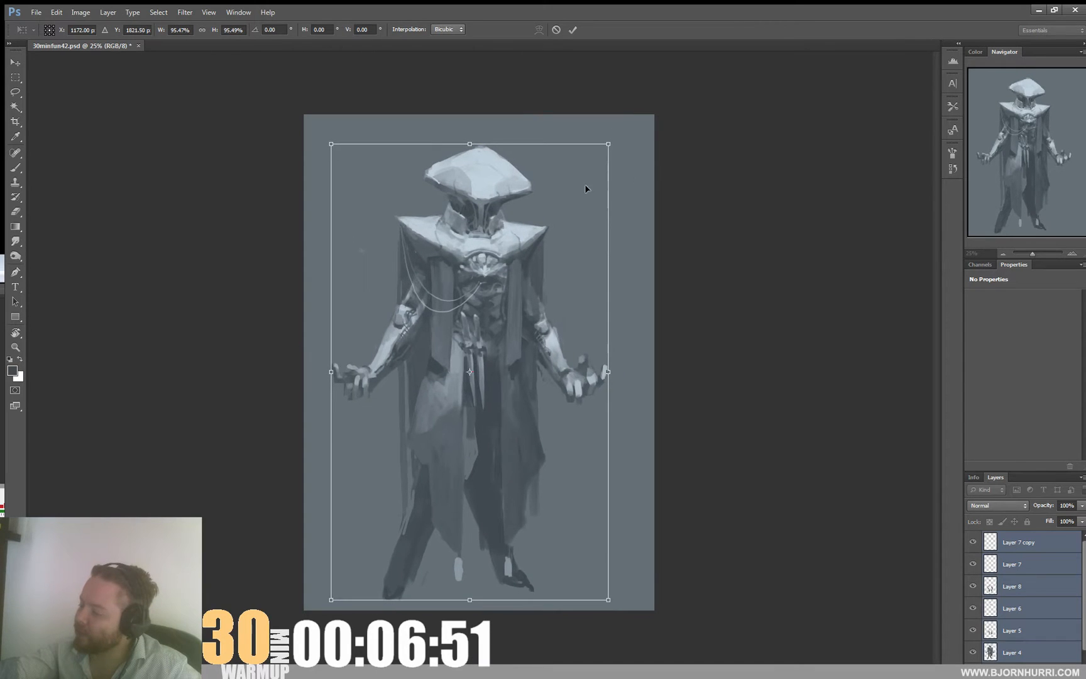
drag(581, 205, 584, 189)
key(Return)
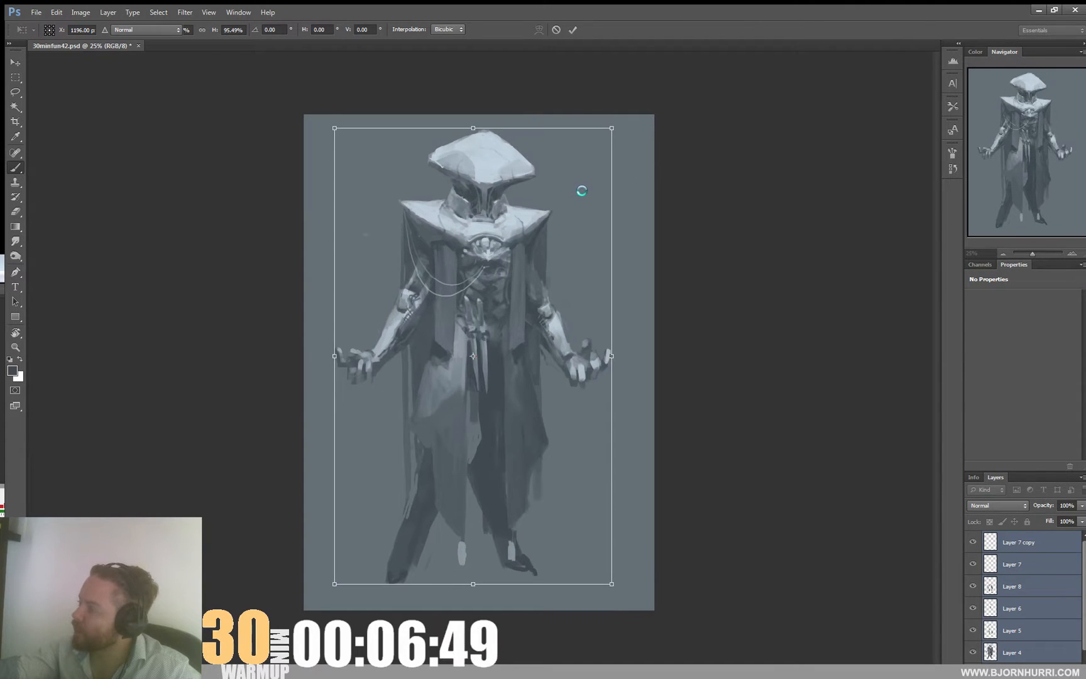
click(1024, 604)
click(1027, 588)
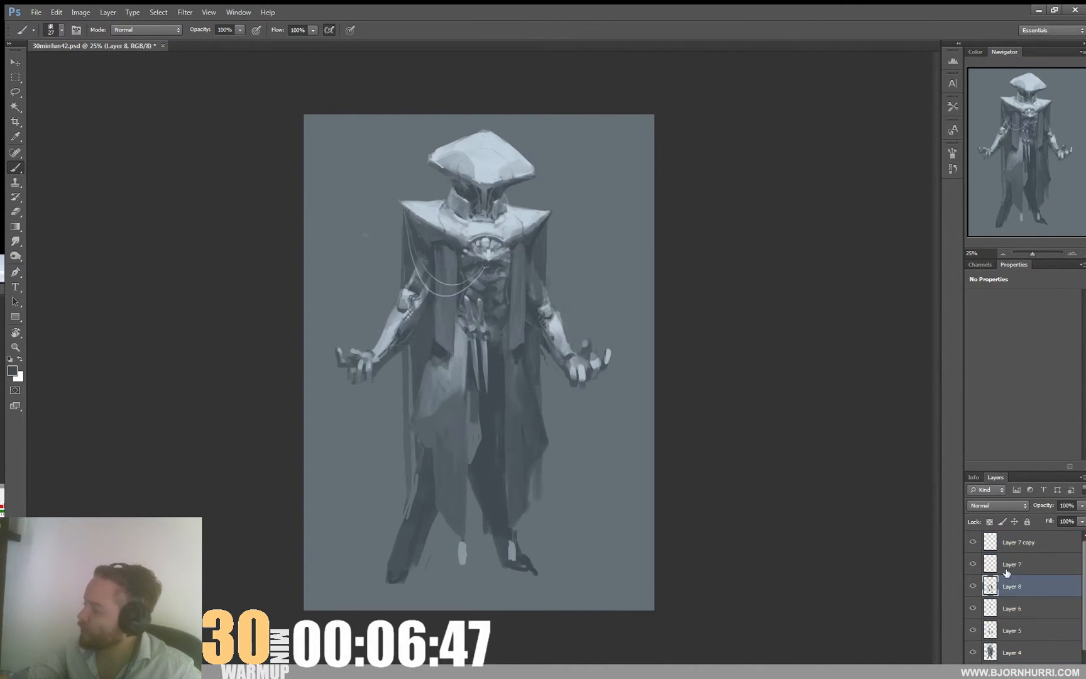
- Set the brush to 67 px, extend the dark foot and paint lighter planes on its shin and toe with sampled tones
right_click(400, 591)
text(67)
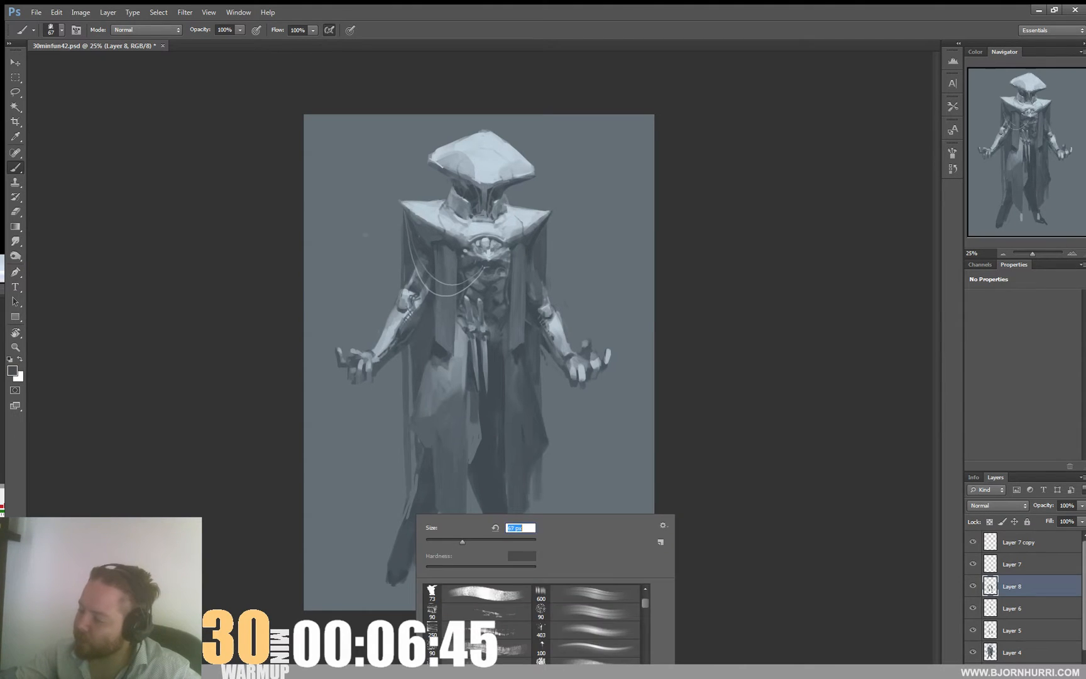
key(Return)
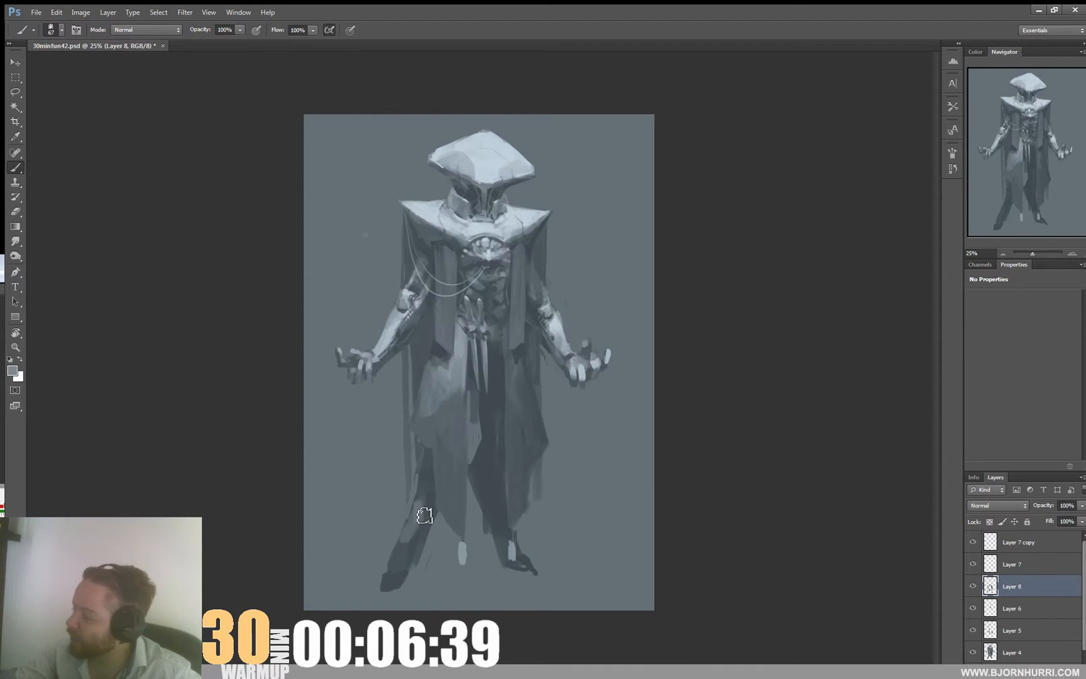
mouse_move(420, 510)
mouse_down()
mouse_move(391, 580)
mouse_move(410, 568)
mouse_move(431, 519)
mouse_up()
alt+click(409, 558)
alt+click(414, 547)
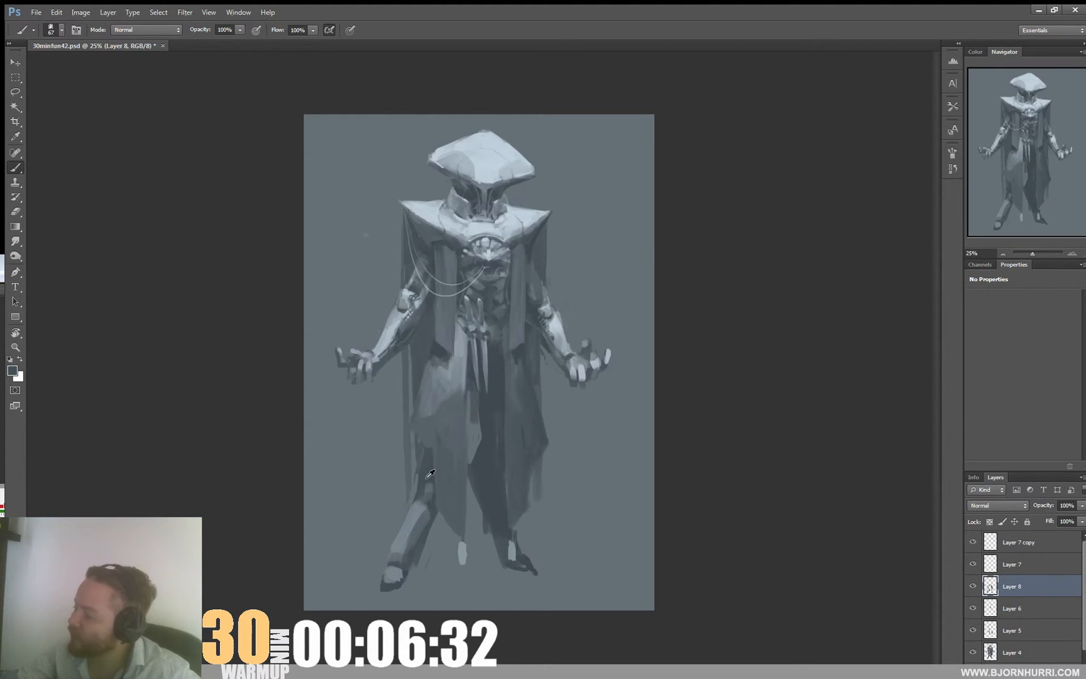
- Darken the knee with a 24 px brush and the gap between the robe panels and legs with a 48 px brush
right_click(491, 408)
key(Return)
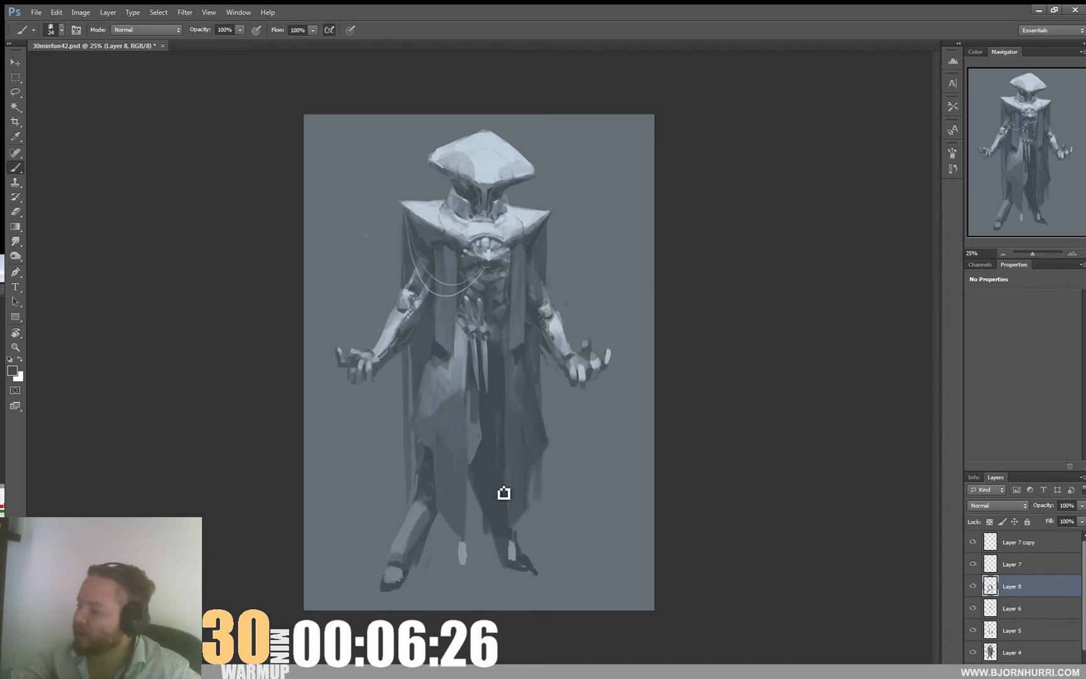
right_click(503, 408)
text(48)
key(Return)
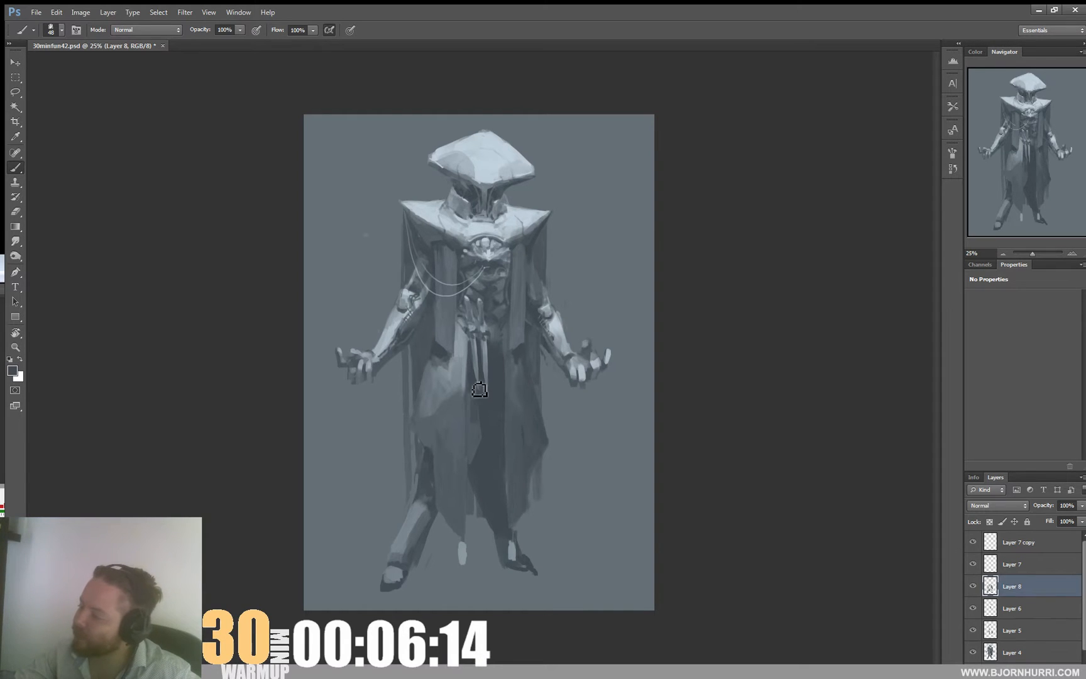
- Reduce the brush to 1 px and then 7 px, and touch up the cloth beside the waist pendants with sampled tones
right_click(500, 365)
text(1)
key(Return)
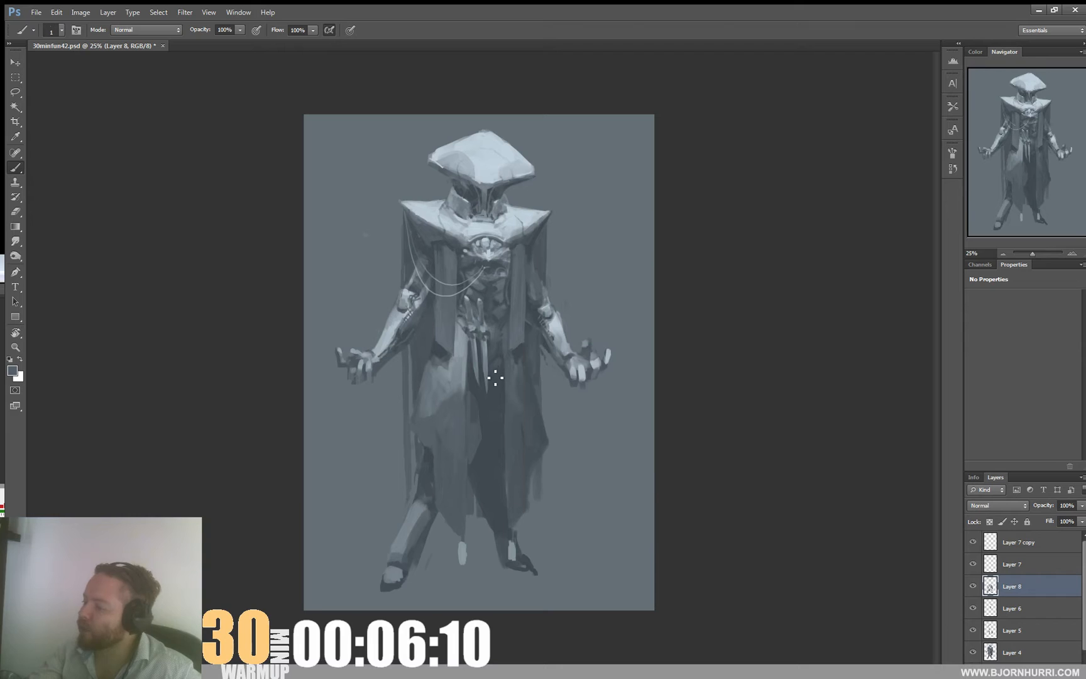
right_click(502, 387)
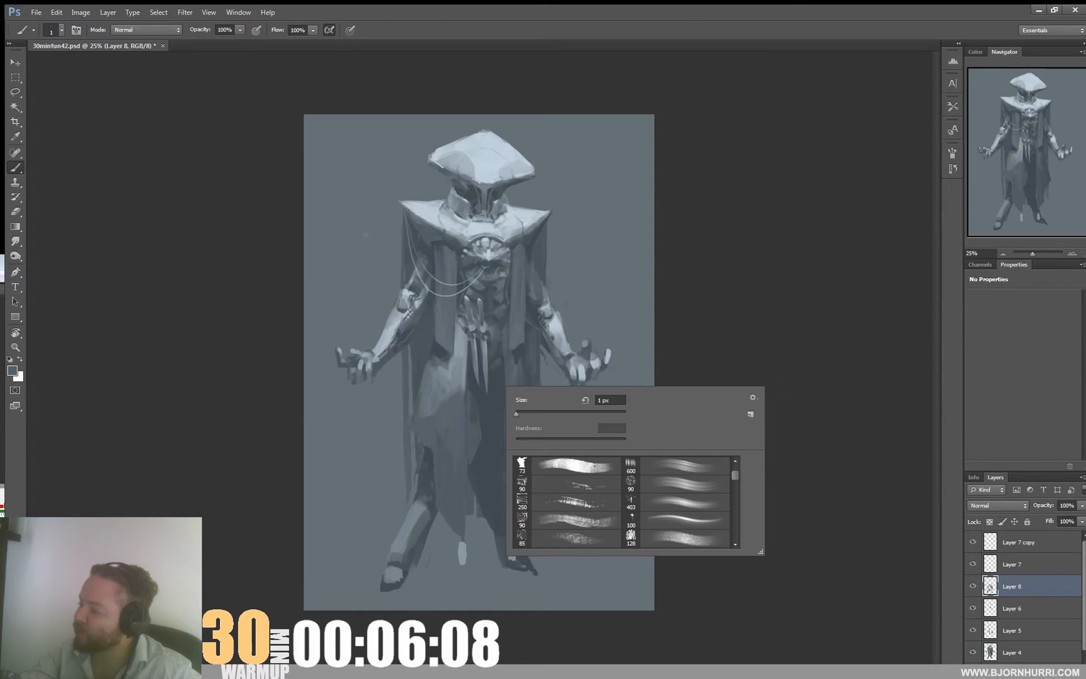
alt+click(468, 400)
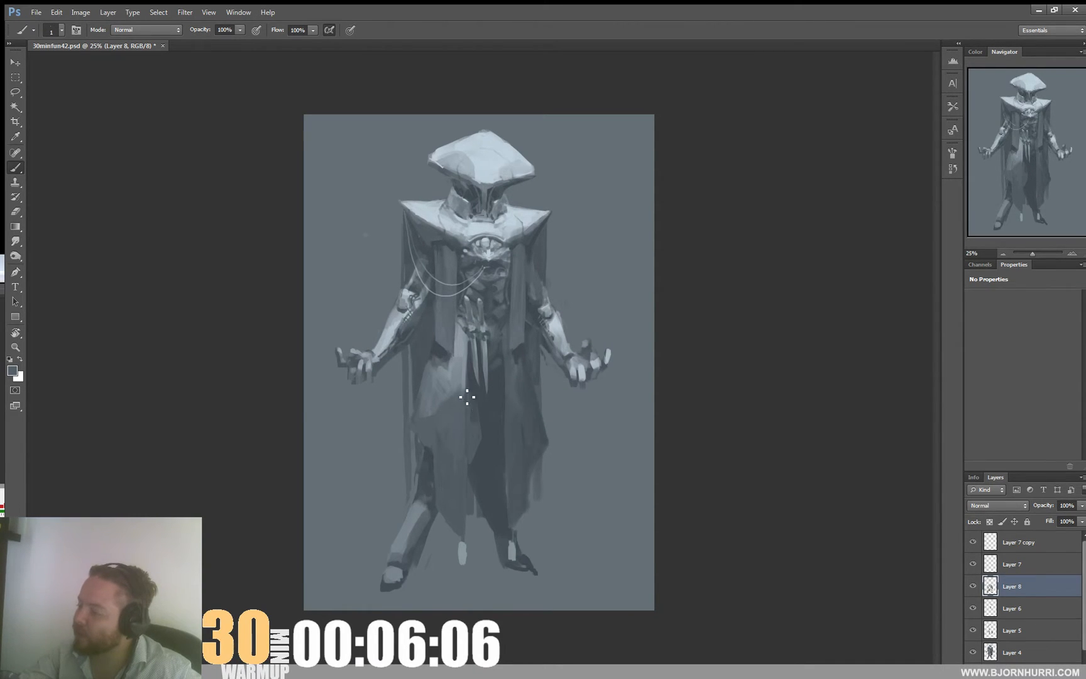
right_click(467, 397)
text(7)
key(Return)
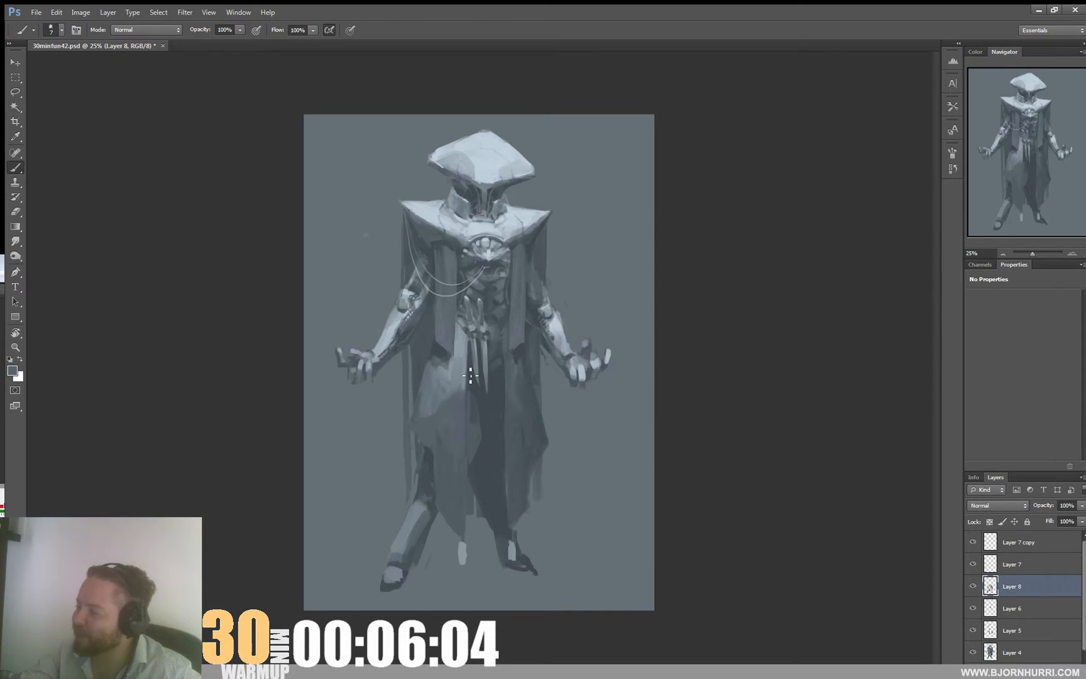
- Set the brush to 14 px and then 30 px, and touch up the robe panel beside and below the waist pendants
right_click(479, 387)
text(14)
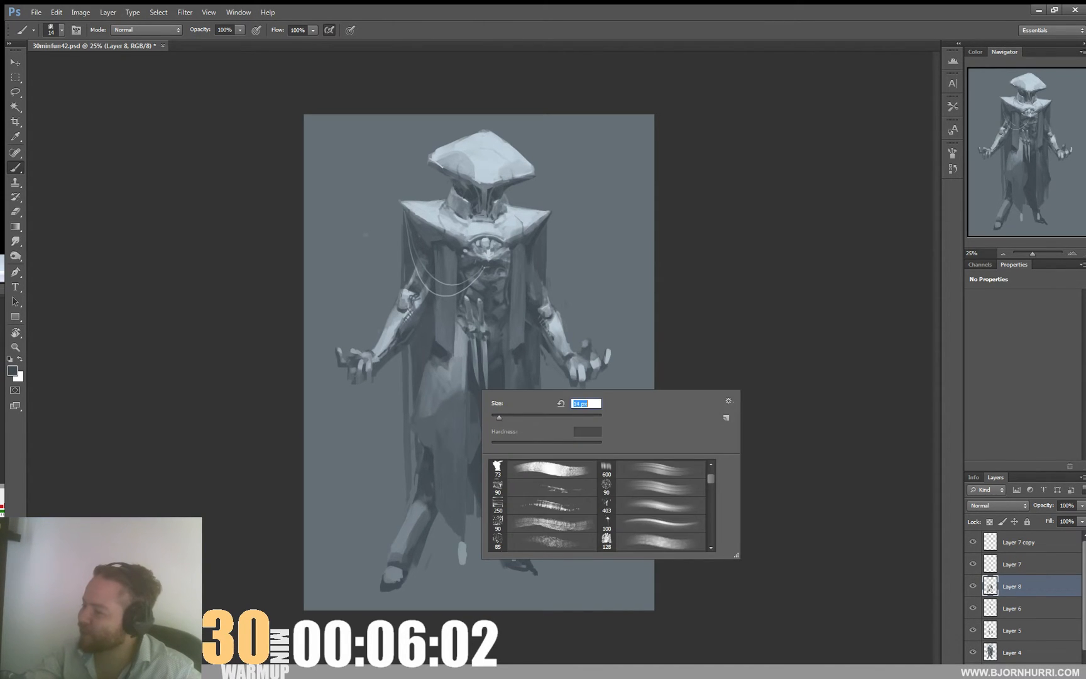
key(Return)
right_click(470, 429)
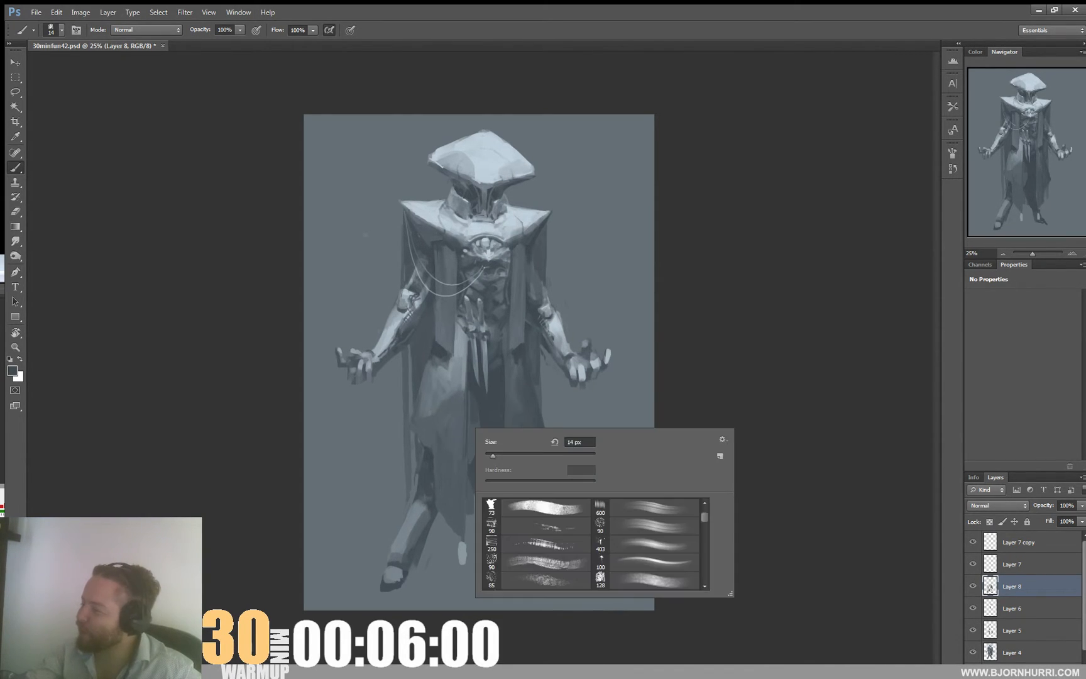
text(30)
key(Return)
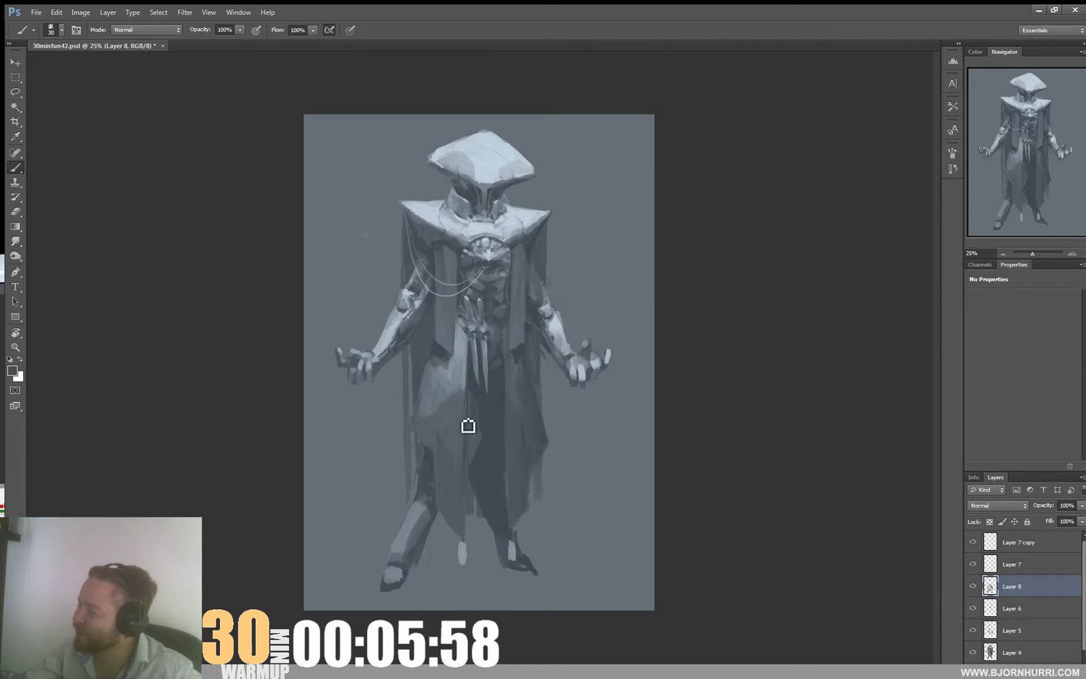
- Set the brush to 23 px and then 37 px, and refine the tones of the robe panels below the waist
right_click(448, 379)
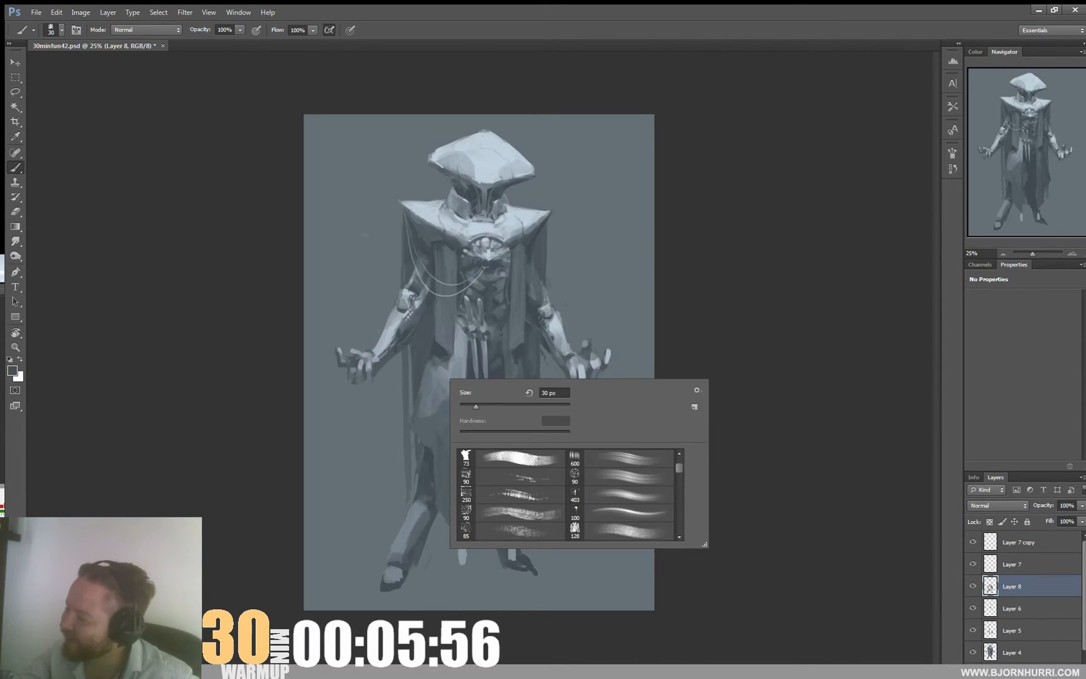
text(23)
key(Return)
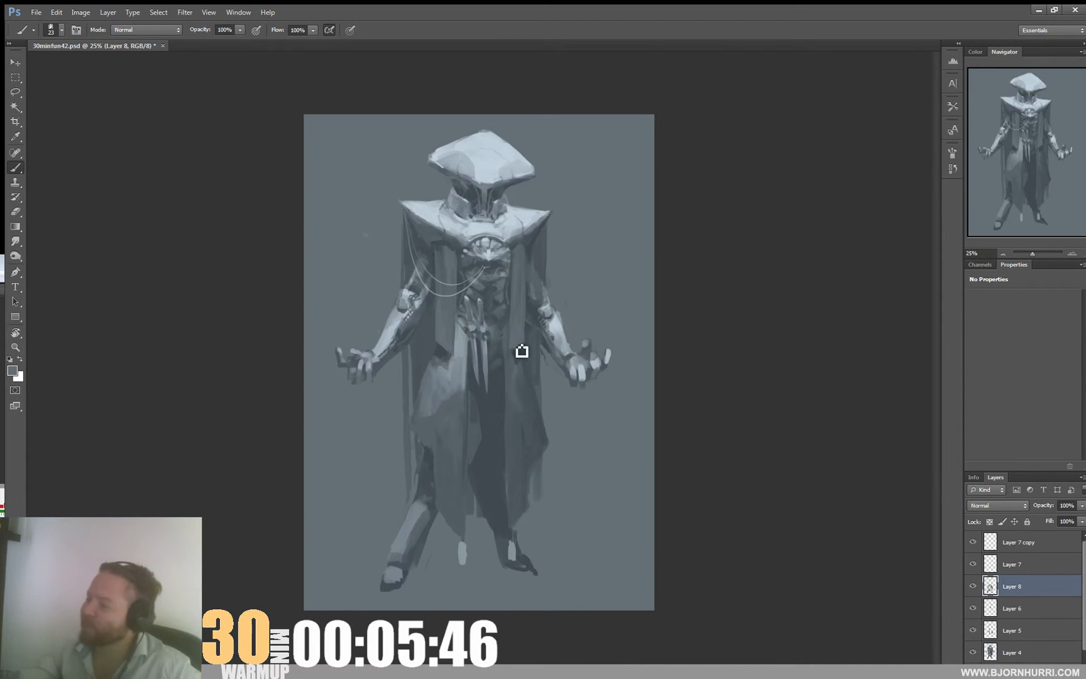
right_click(440, 332)
key(Return)
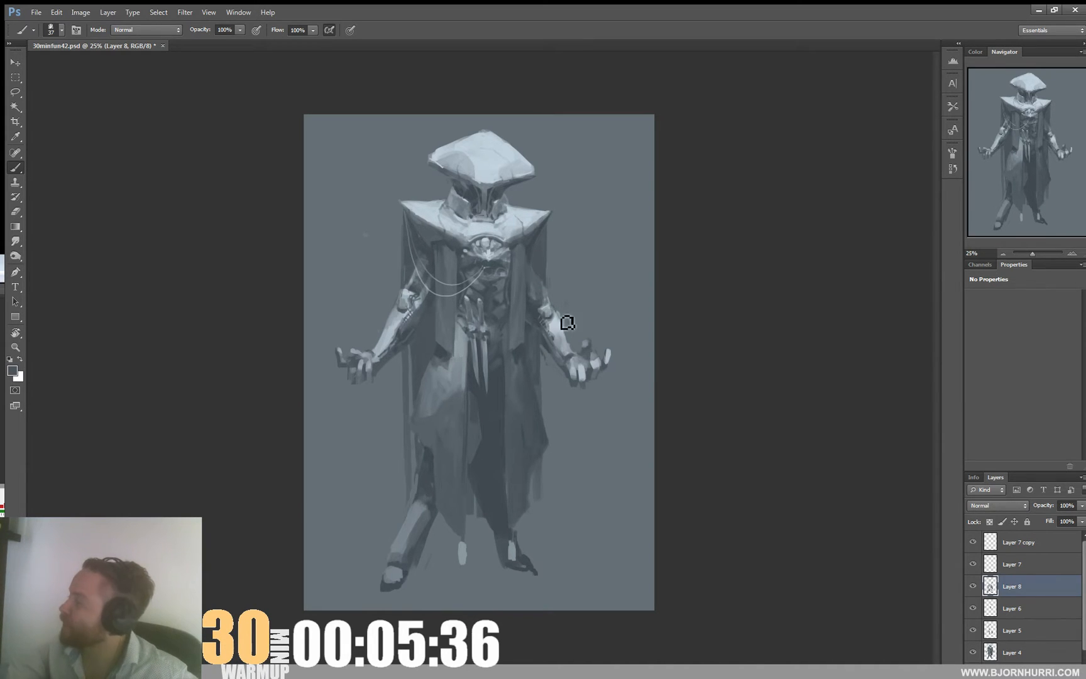
- Set the brush to 16 px for the cape's edge, and merge Layer 8, Layer 6, Layer 5 and Layer 4 into one layer
right_click(566, 257)
text(16)
key(Return)
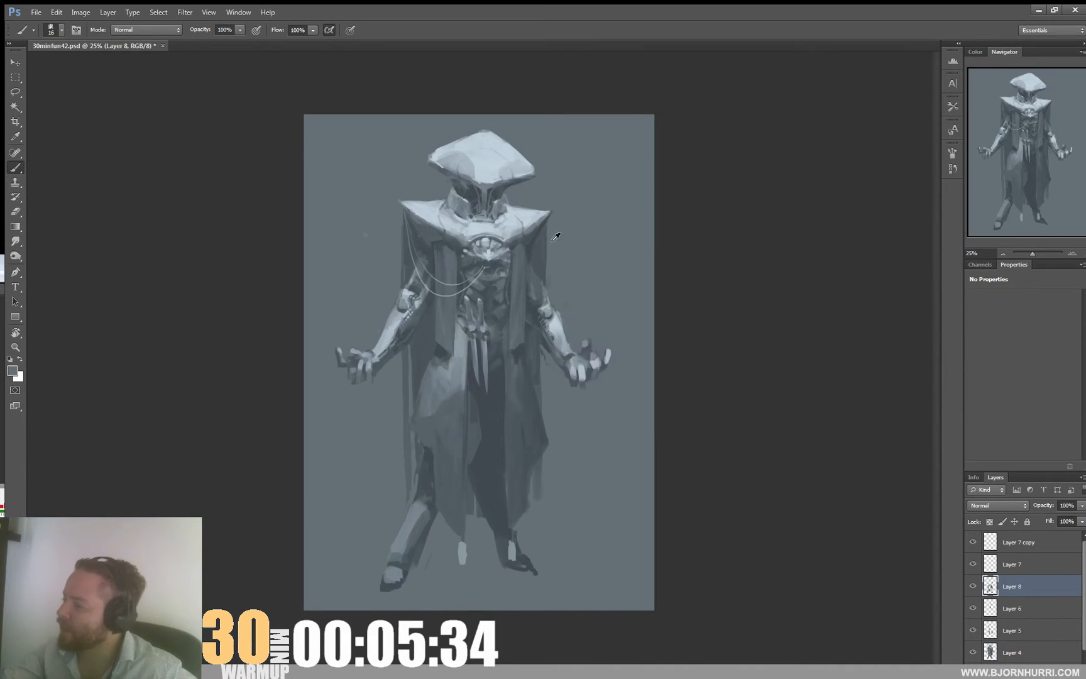
key(e)
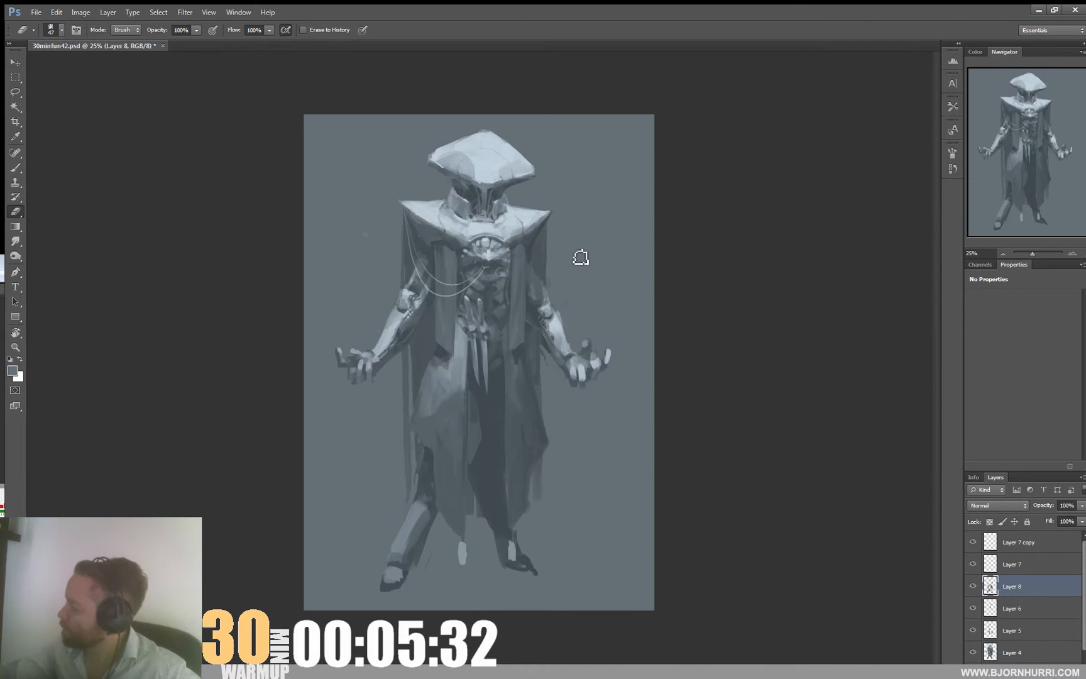
shift+click(1028, 654)
right_click(1026, 635)
click(1026, 632)
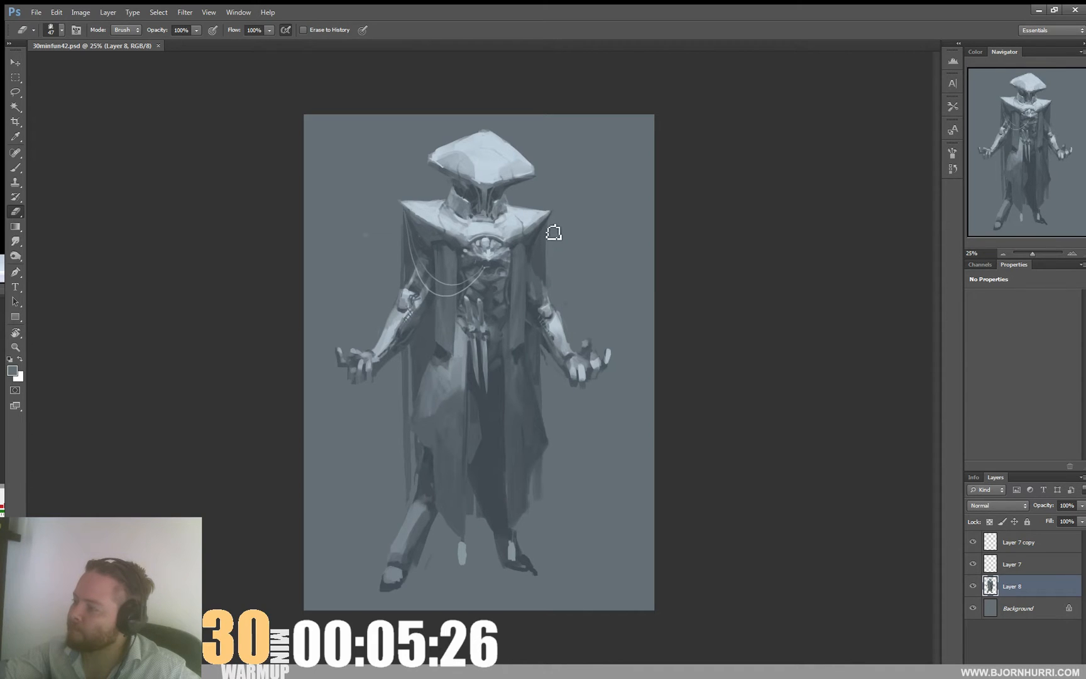
- Set the brush to 22 px and paint thin hanging cloth strips along the robe's outer edge and hem
key(b)
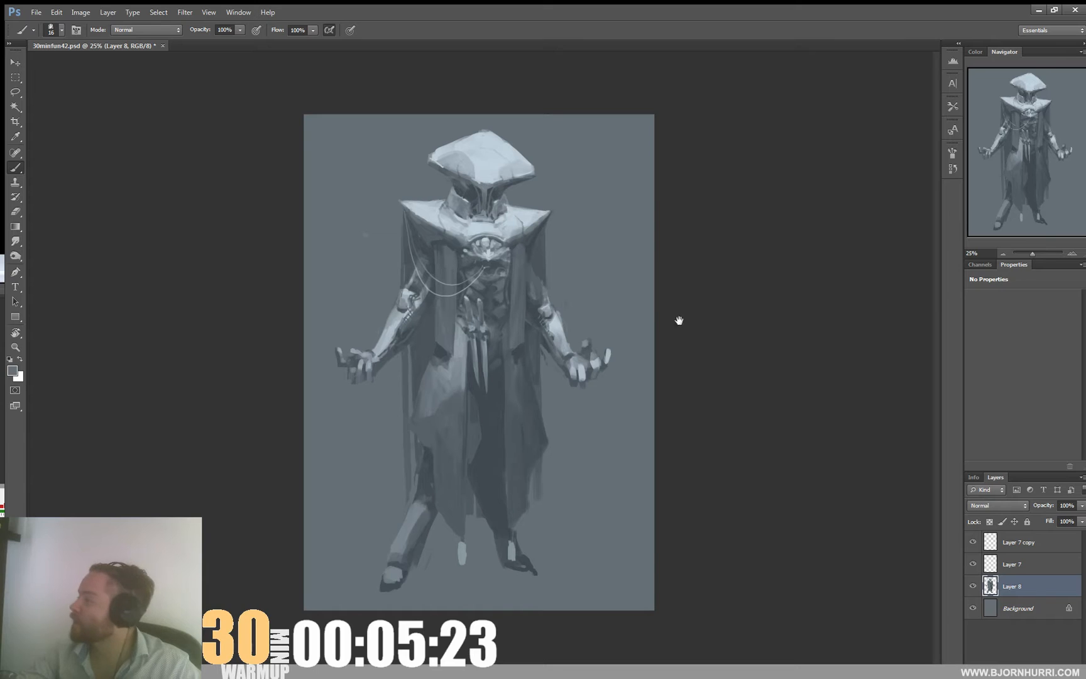
right_click(565, 363)
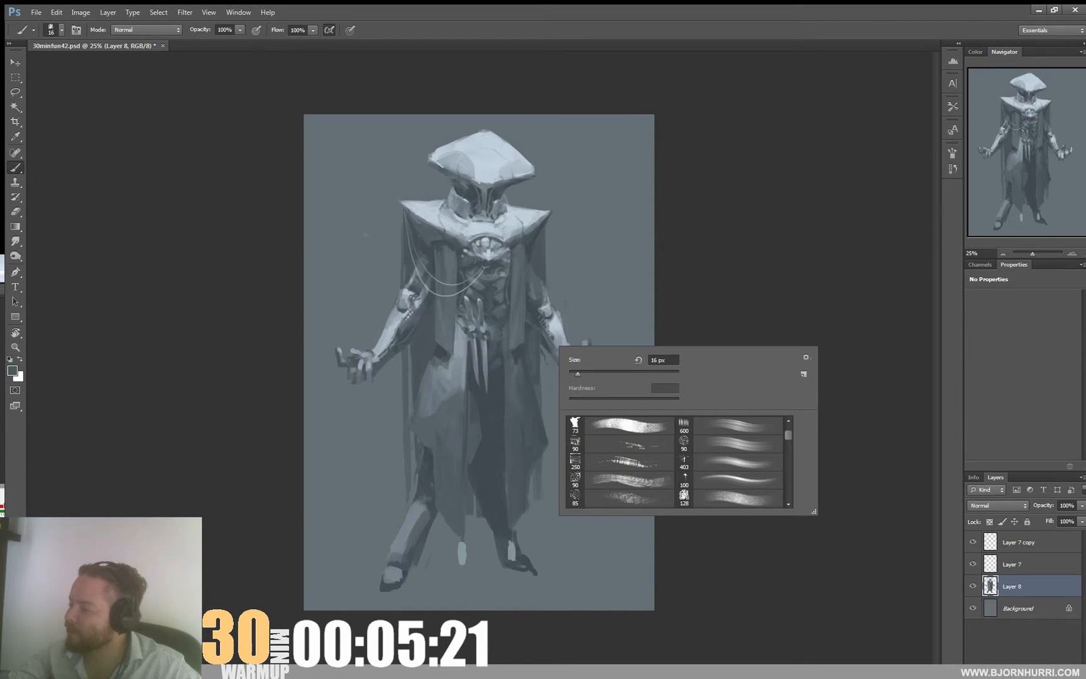
double_click(659, 359)
text(22)
key(Return)
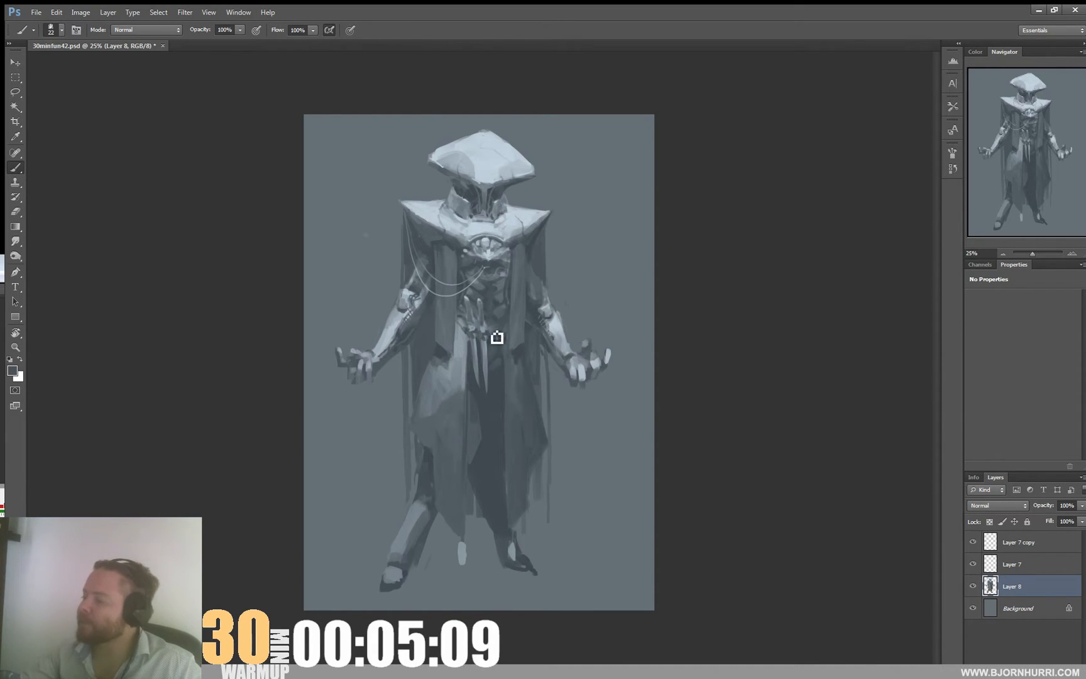
- Paint light touches on the cloth beside the waist pendants with a sampled collar tone, using 24 px and 16 px brushes
alt+click(495, 228)
right_click(516, 254)
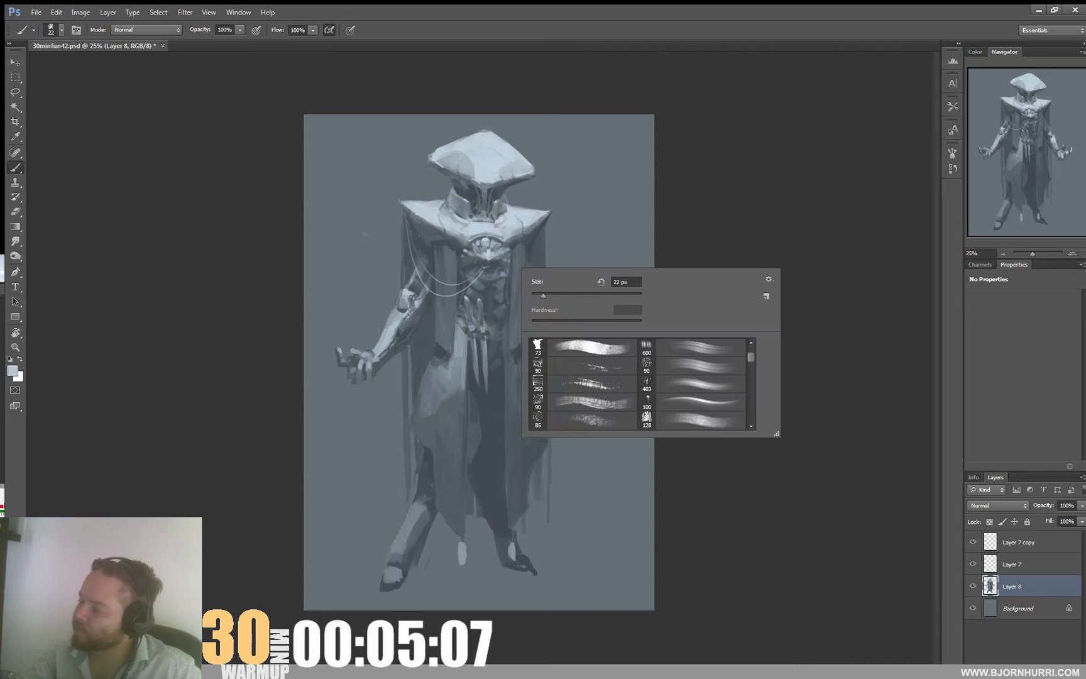
click(544, 297)
click(467, 345)
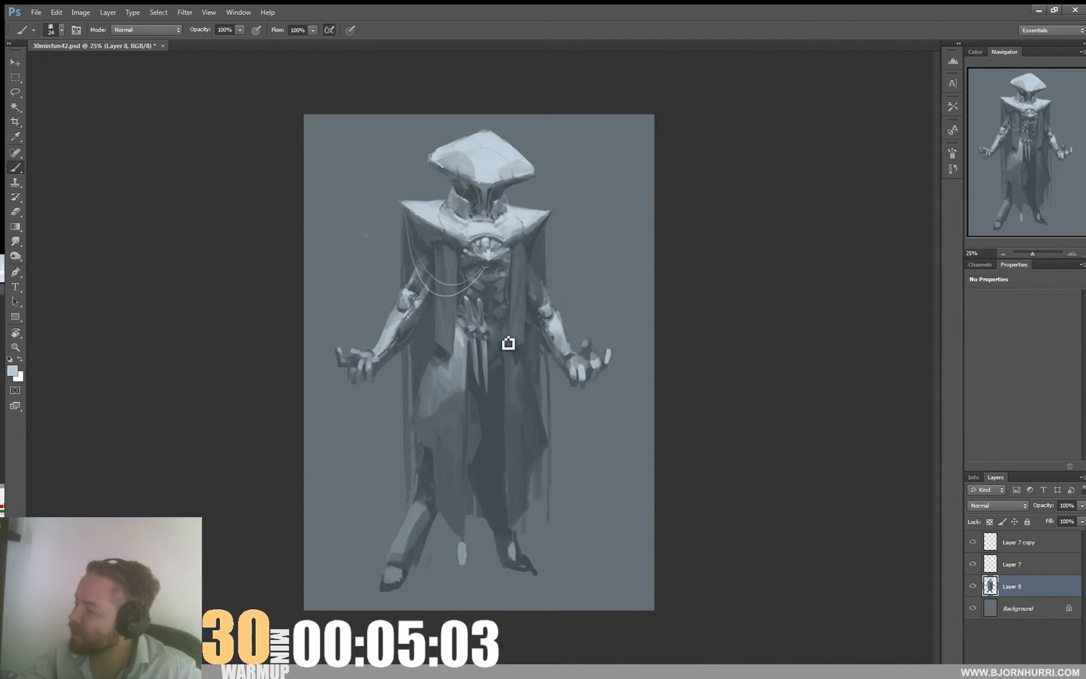
right_click(461, 366)
text(16)
key(Return)
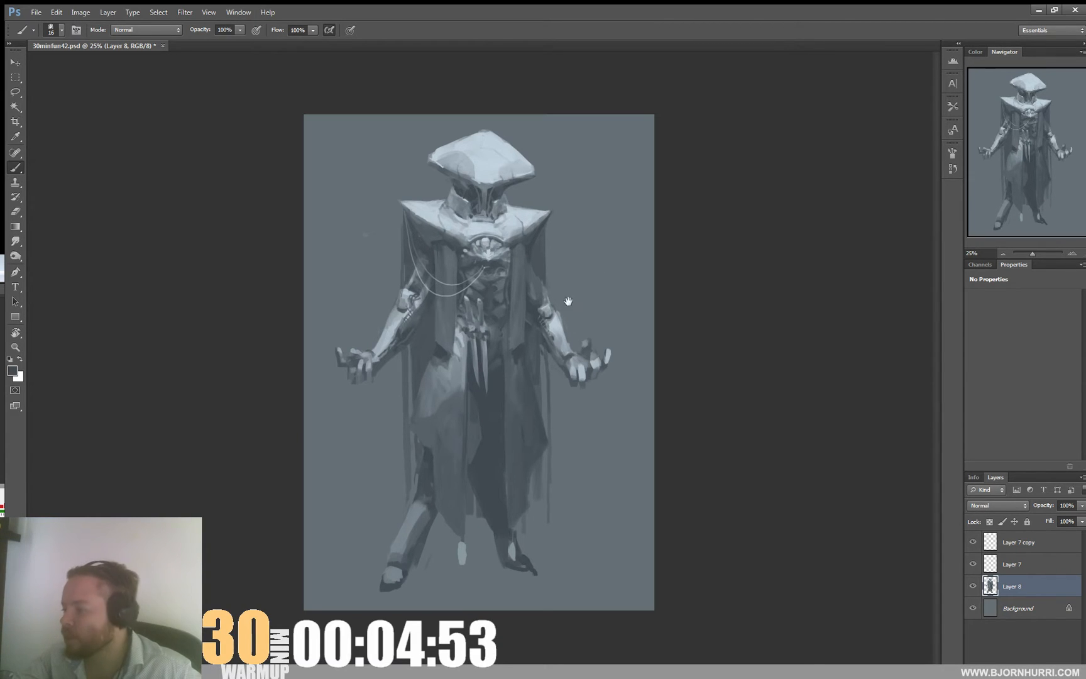
- Refine the cloth highlights beside the pendants with a 9 px brush and sampled tones, and enlarge the brush to 17 px
right_click(471, 341)
drag(494, 371, 491, 371)
click(461, 343)
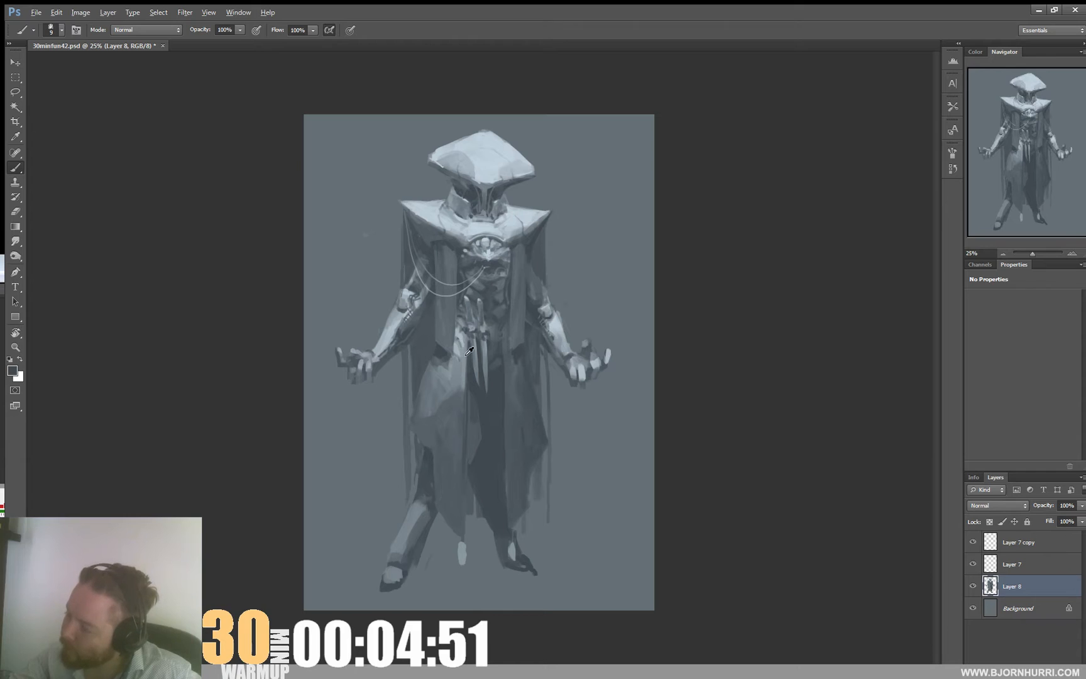
alt+click(466, 354)
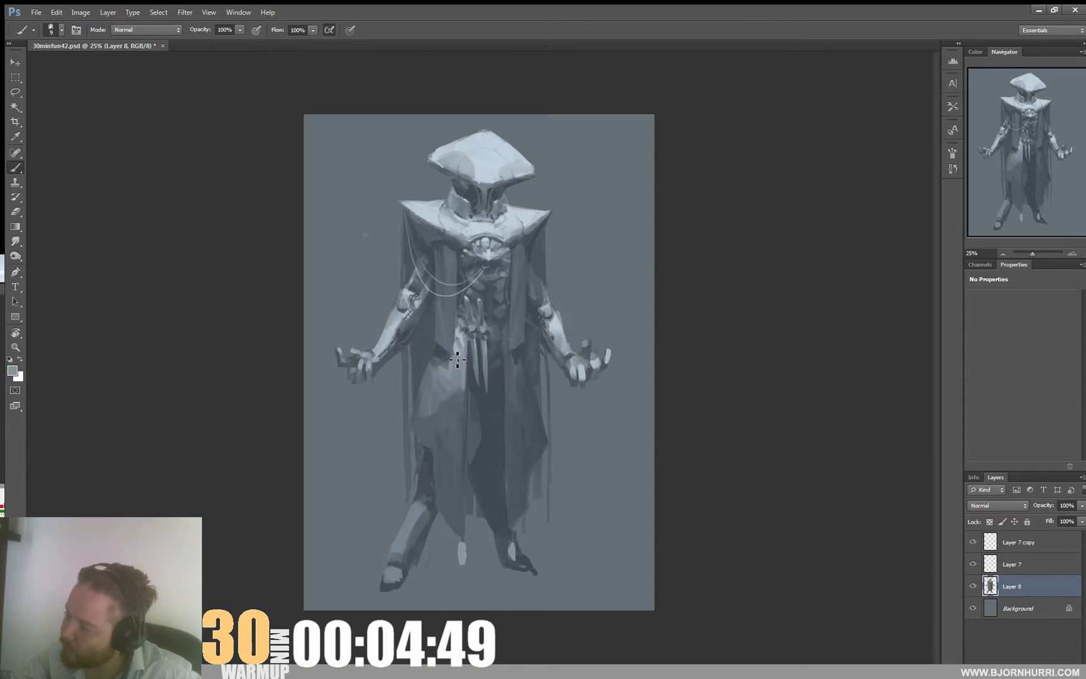
alt+click(449, 349)
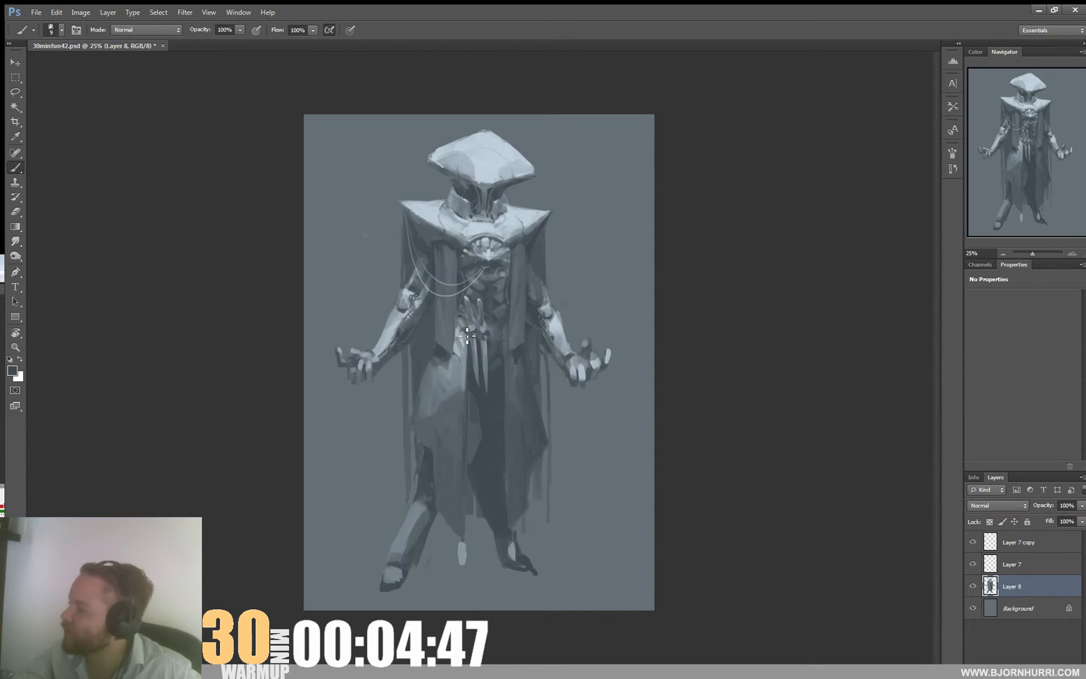
right_click(527, 345)
drag(542, 376, 547, 376)
alt+click(556, 328)
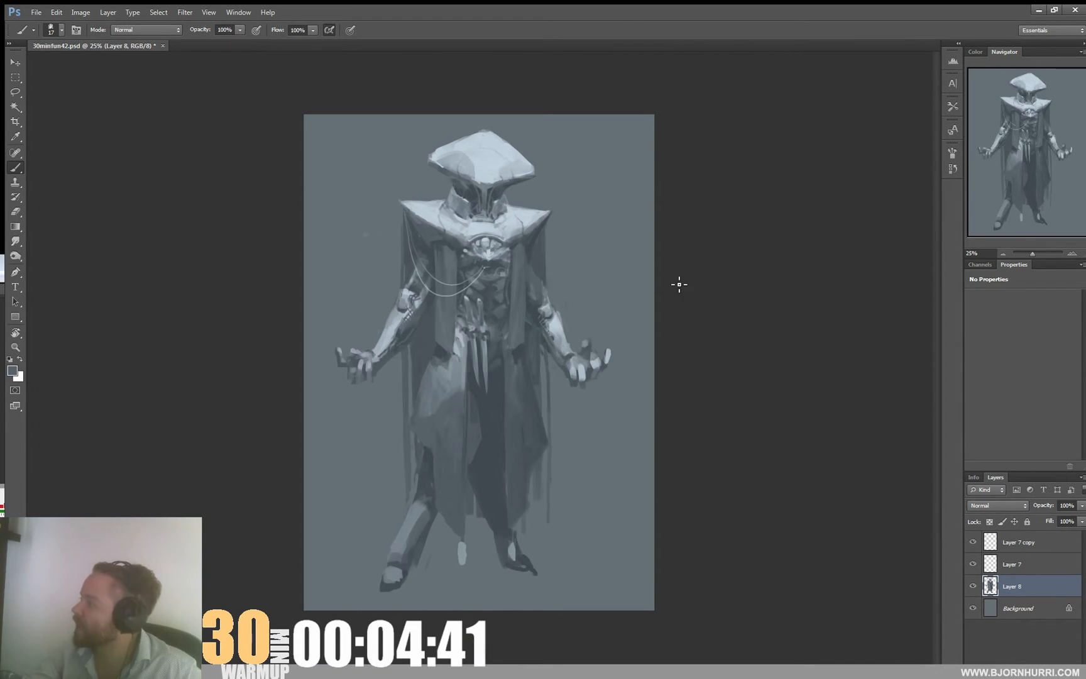
- Add a new layer above Layer 8 and work on it with a textured brush in a light tone, alternating with the Eraser
key(ctrl+shift+alt+n)
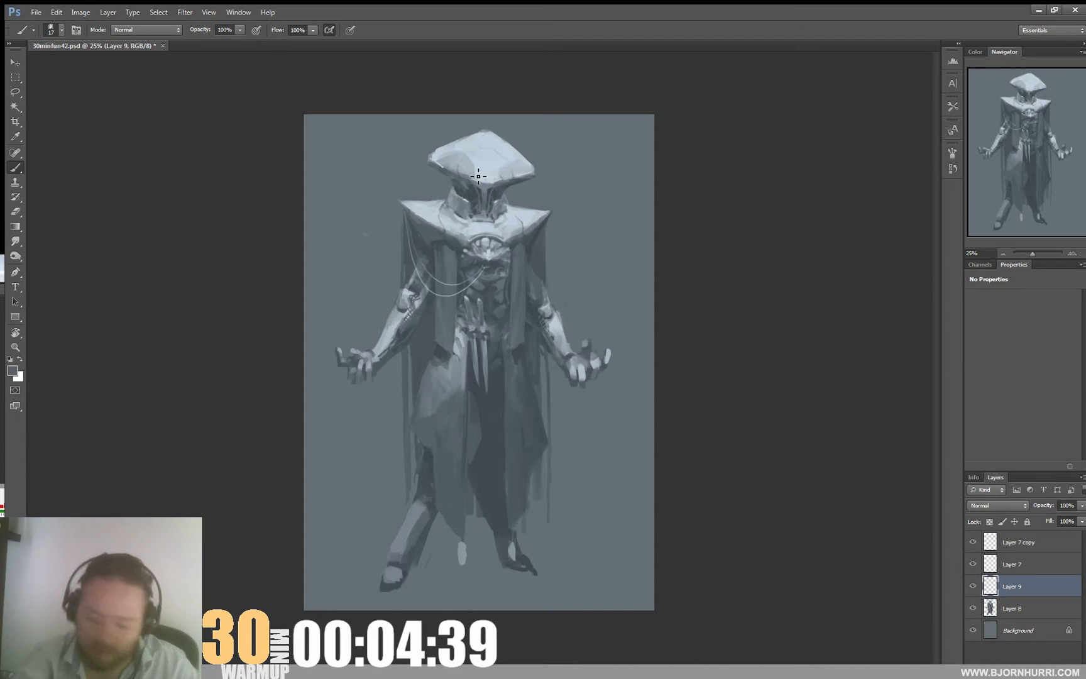
right_click(474, 229)
click(537, 364)
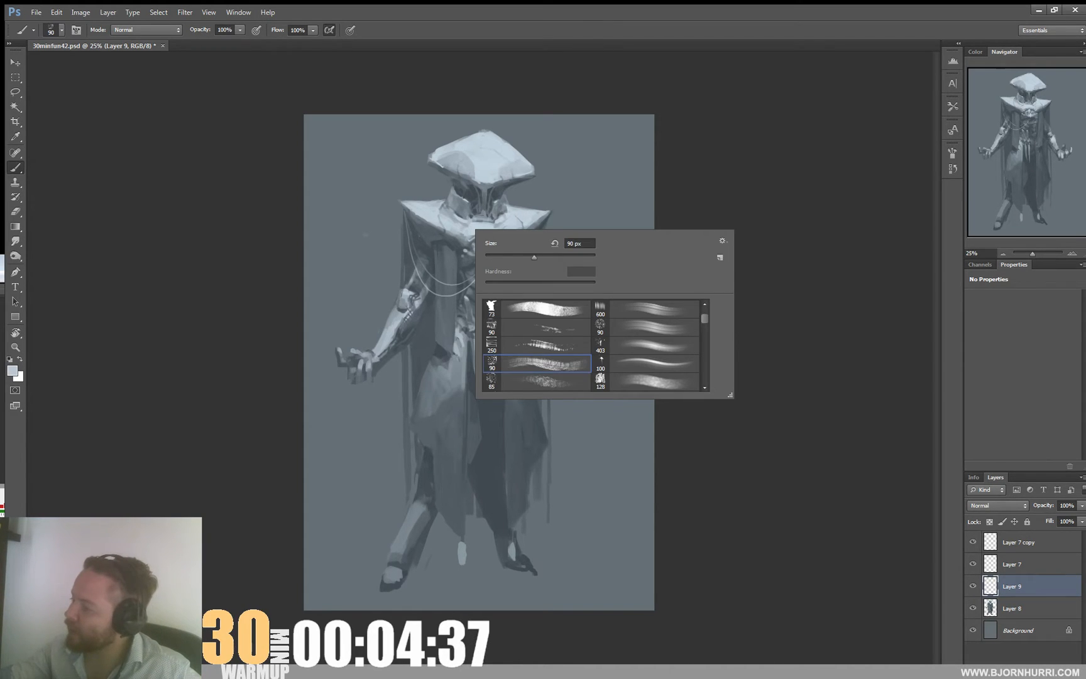
key(Return)
key(e)
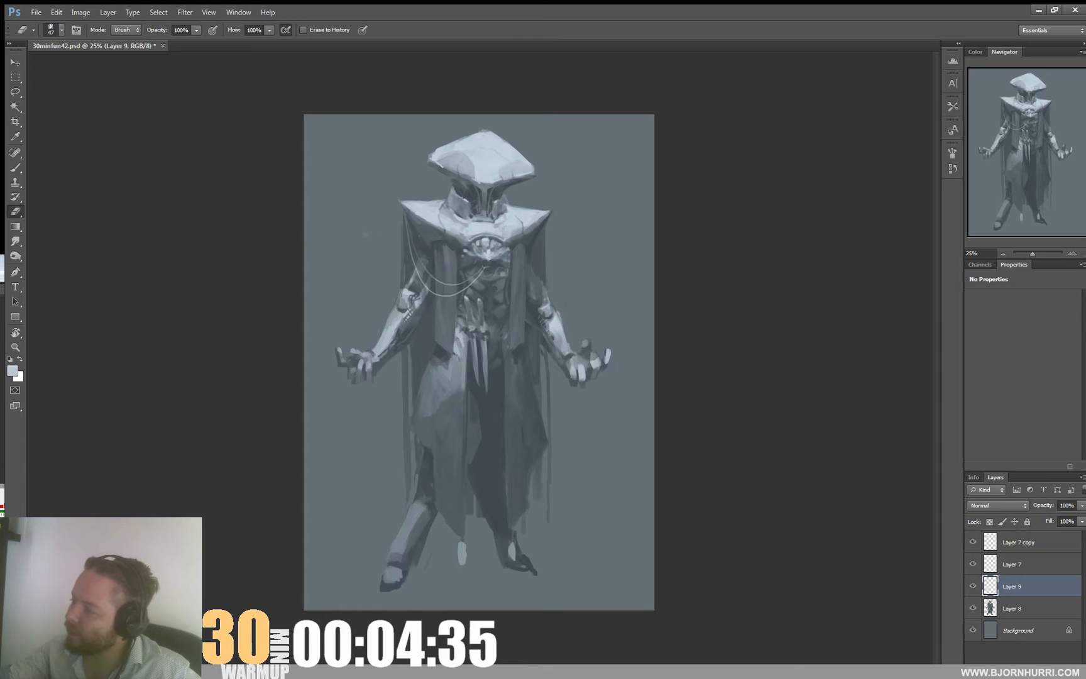
key(b)
key(e)
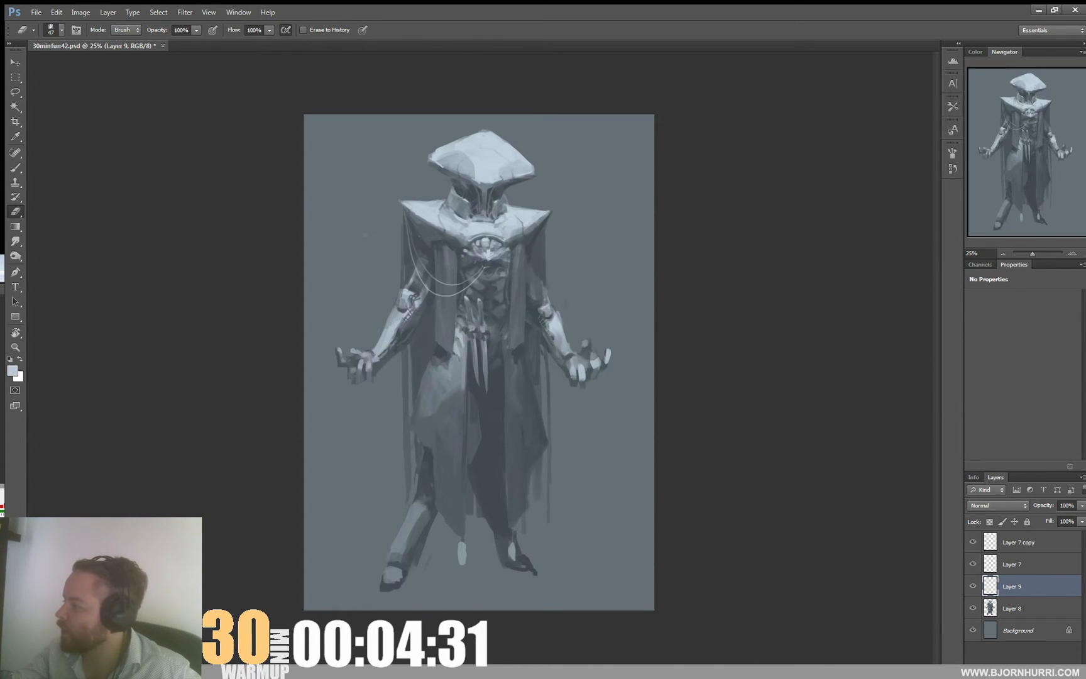
key(b)
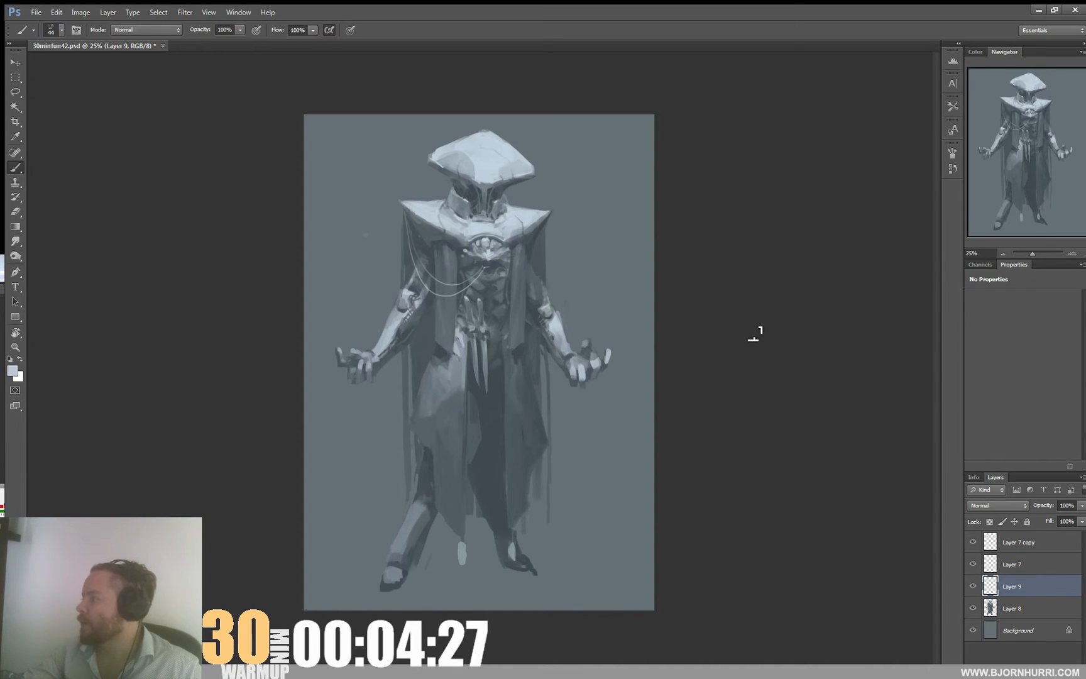
- Copy the whole merged canvas, paste it as a new layer above Layer 7 copy, and save the file
key(ctrl+a)
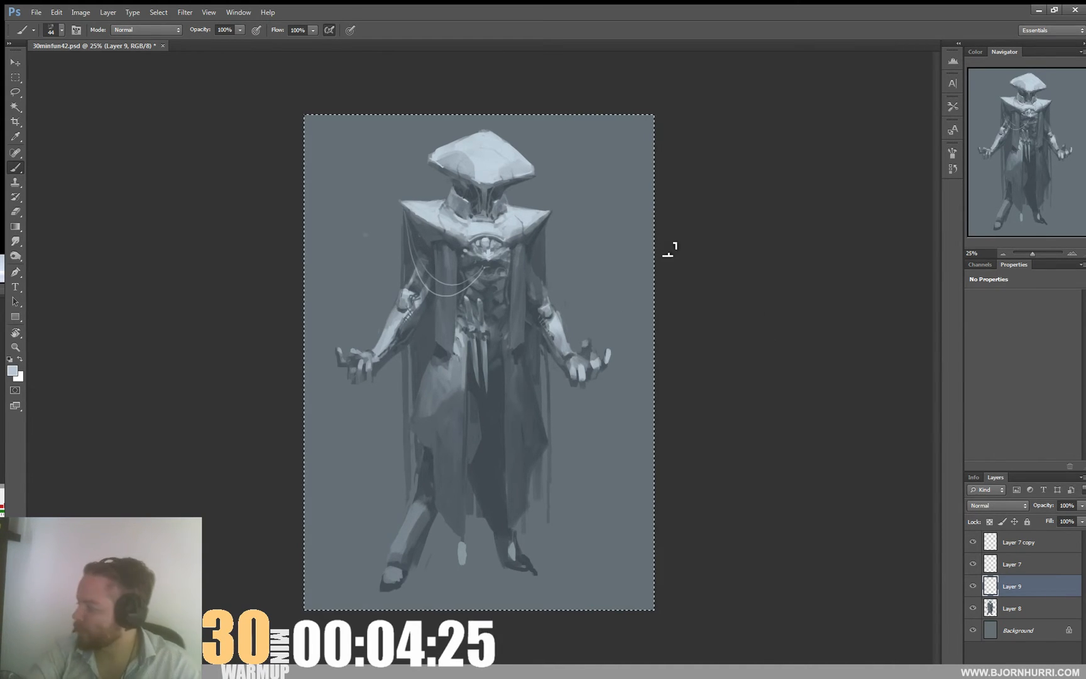
click(1018, 542)
key(ctrl+shift+c)
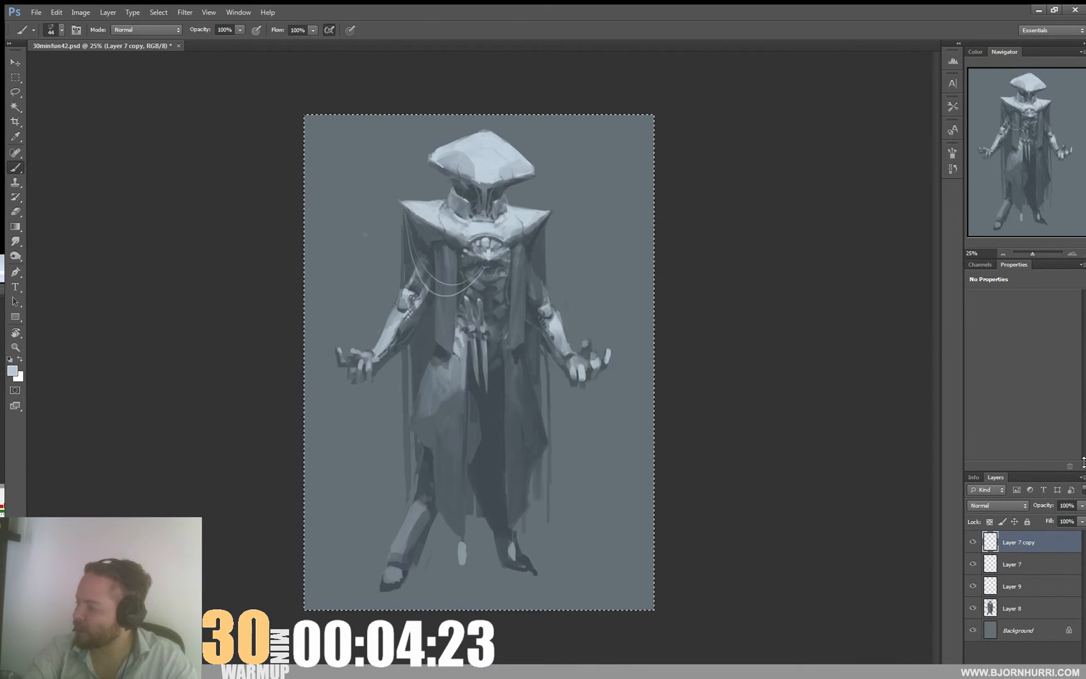
key(ctrl+v)
key(ctrl+s)
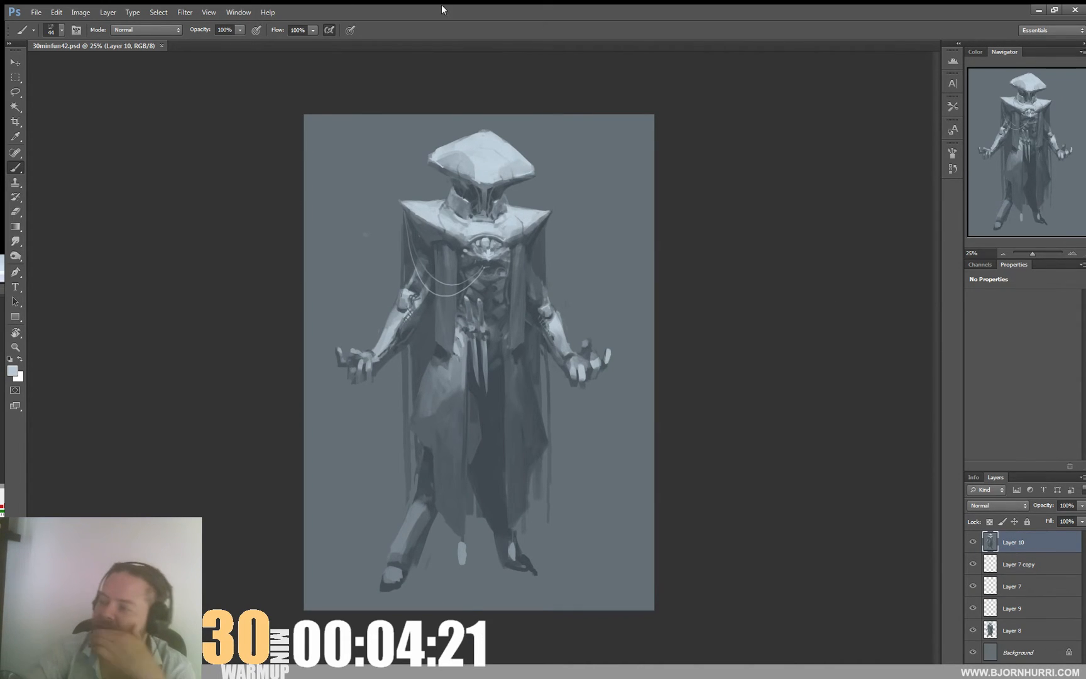
- Liquify the pasted layer to extend the collar's pointed tips, round the helmet's sides and reshape the hands
click(179, 15)
click(195, 88)
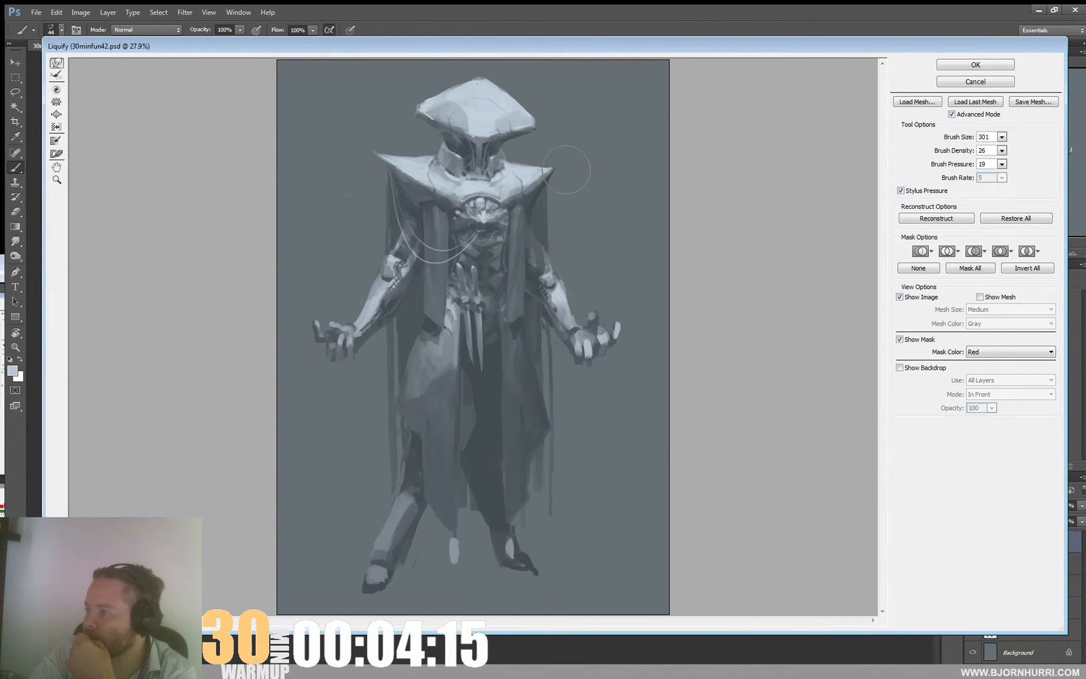
drag(577, 159, 610, 152)
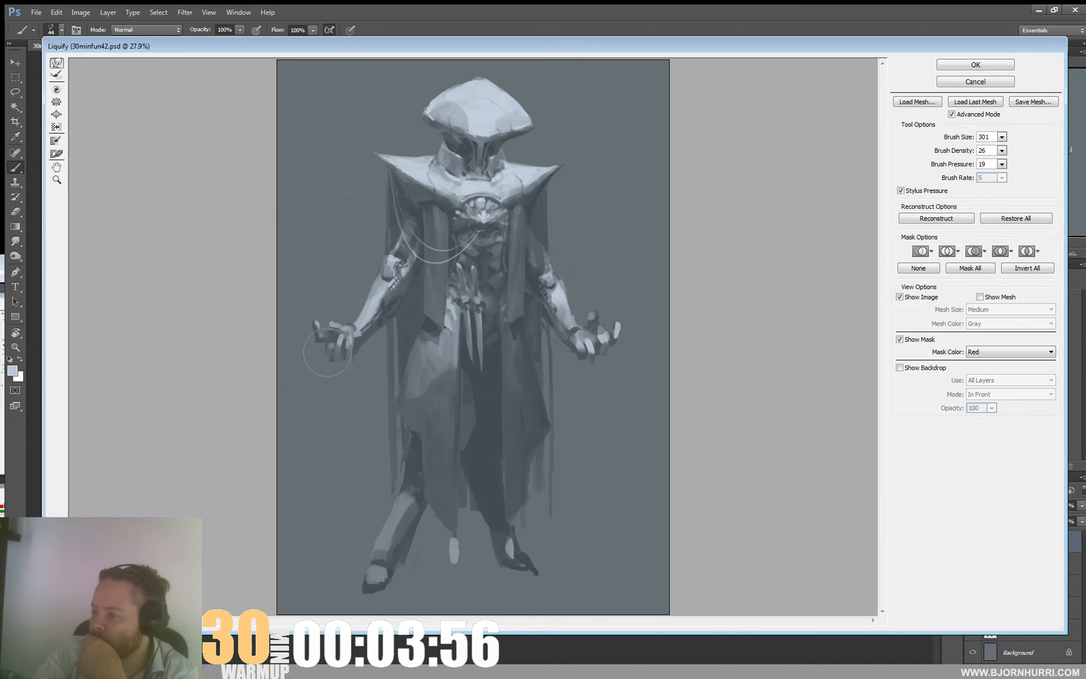
mouse_move(332, 349)
mouse_down()
mouse_move(318, 348)
mouse_move(330, 311)
mouse_up()
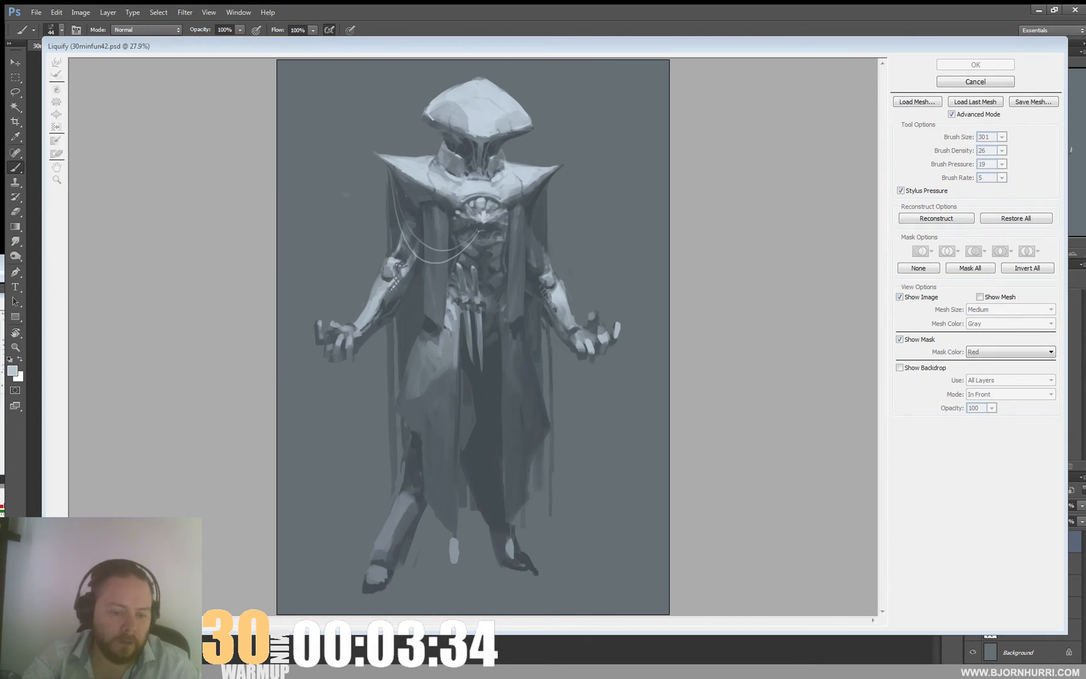
click(975, 64)
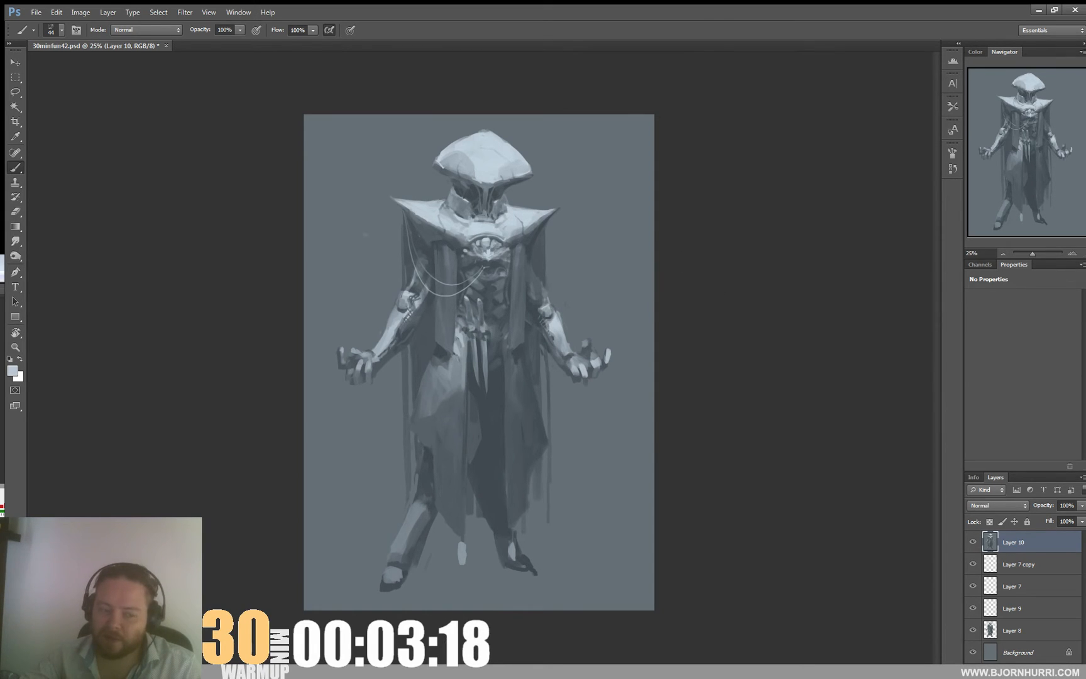
- Touch up the cape below the collar tip and beside the arm with sampled tones, setting the brush to 26 px
alt+click(538, 257)
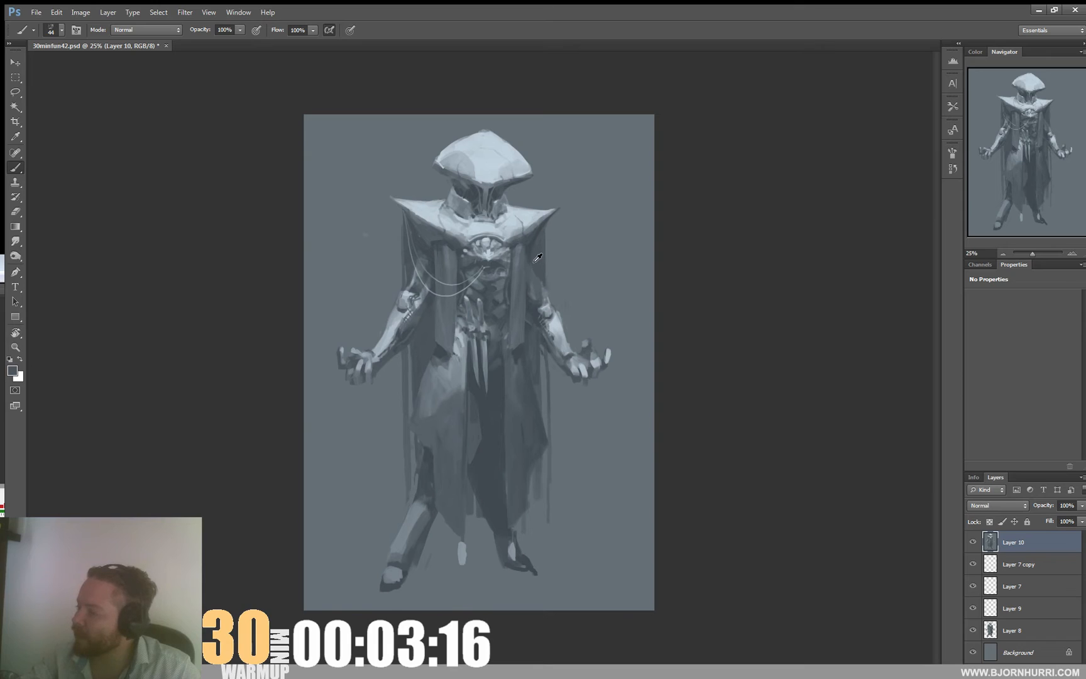
alt+click(532, 244)
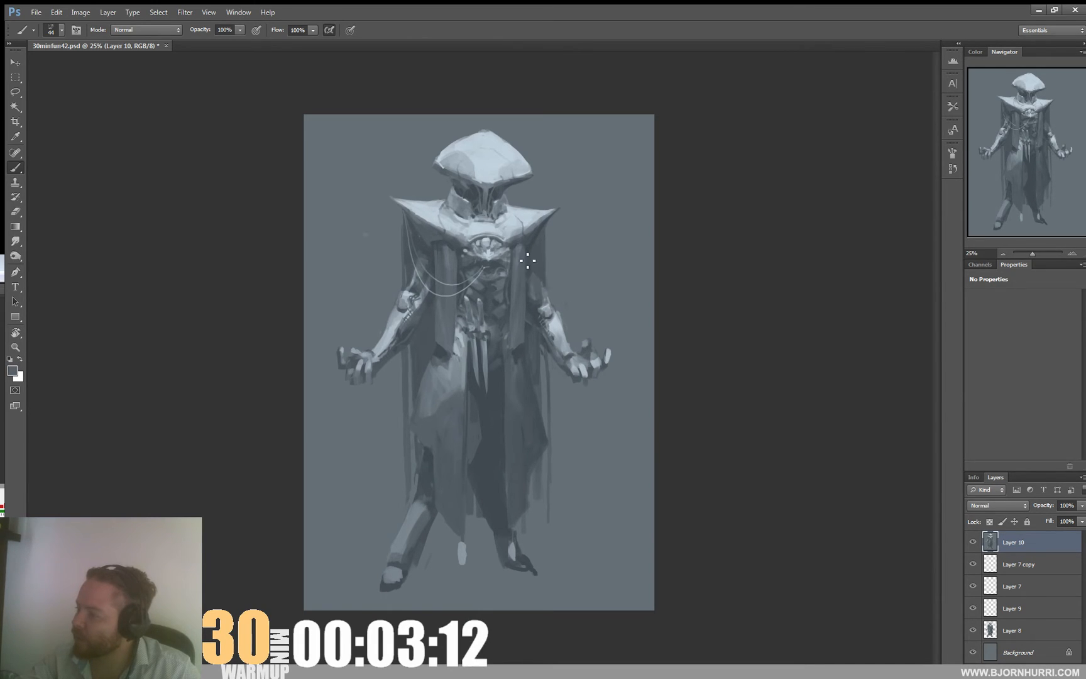
right_click(559, 272)
text(26)
key(Return)
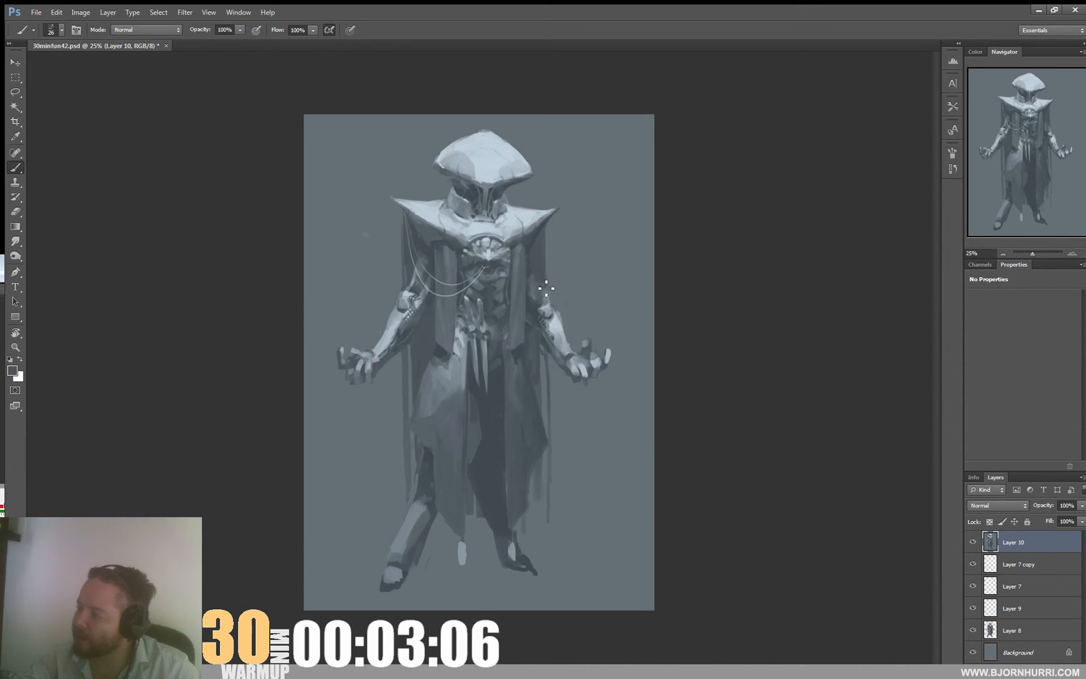
alt+click(549, 289)
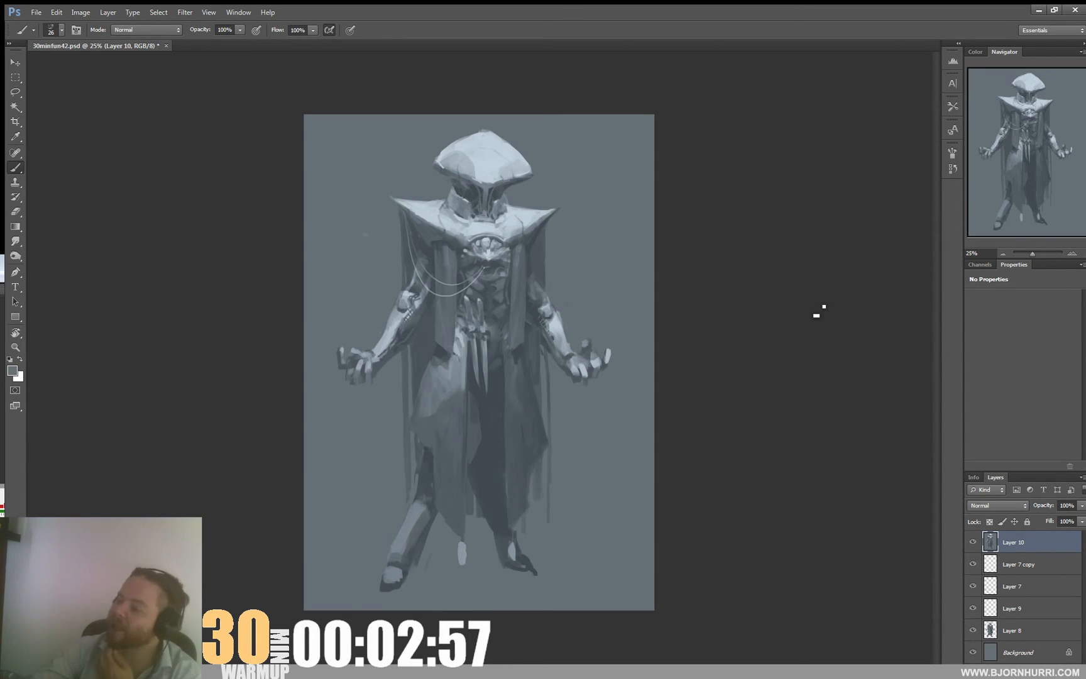
- Touch up the left robe panel just below the waist with sampled tones, using 64 px and 27 px brushes
right_click(418, 388)
text(64)
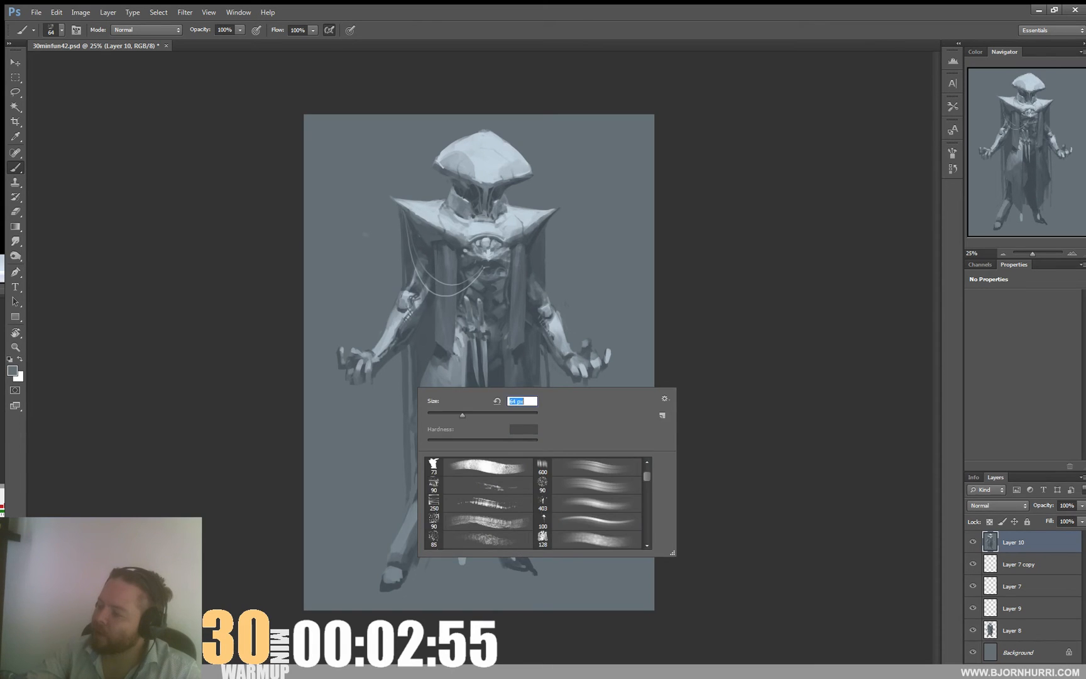
key(Return)
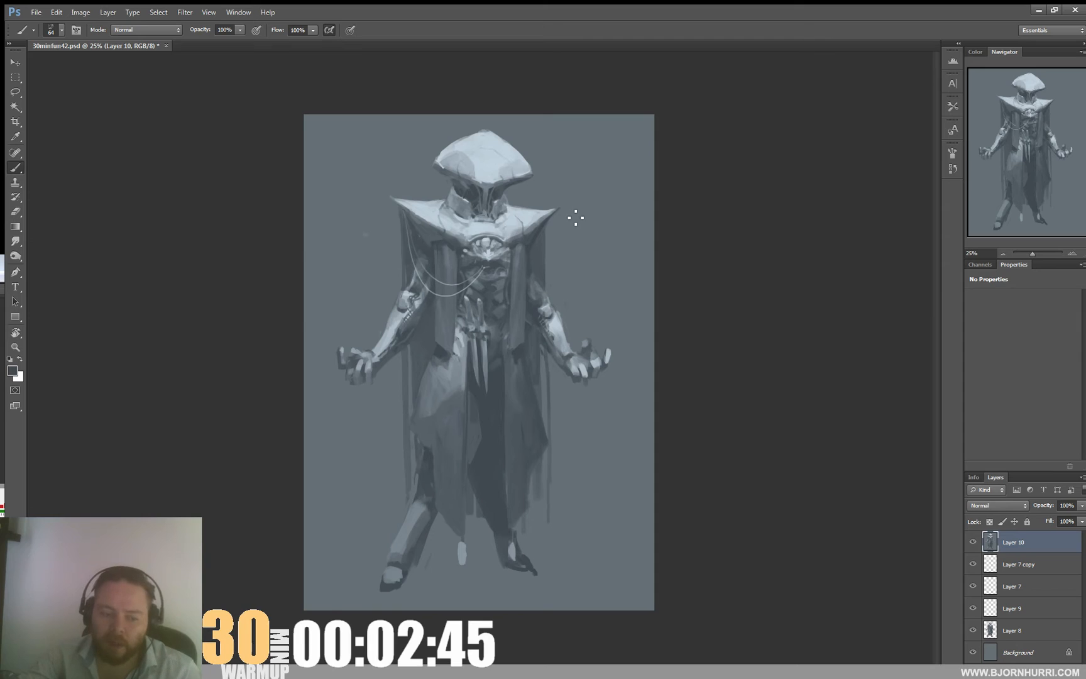
right_click(449, 354)
click(494, 380)
click(438, 357)
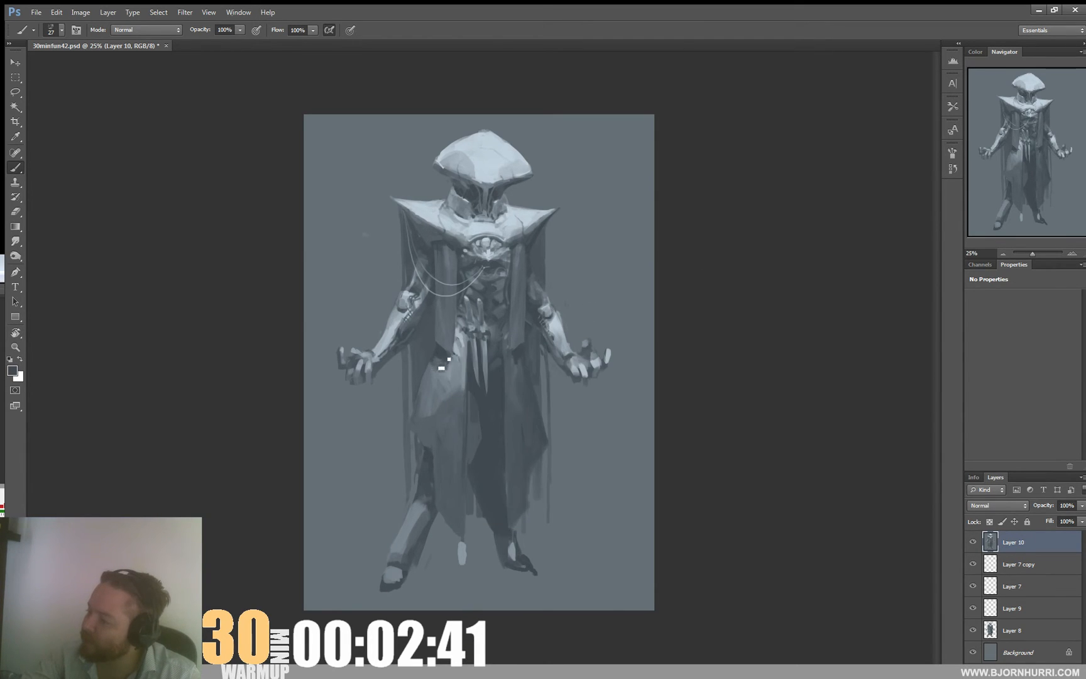
alt+click(444, 370)
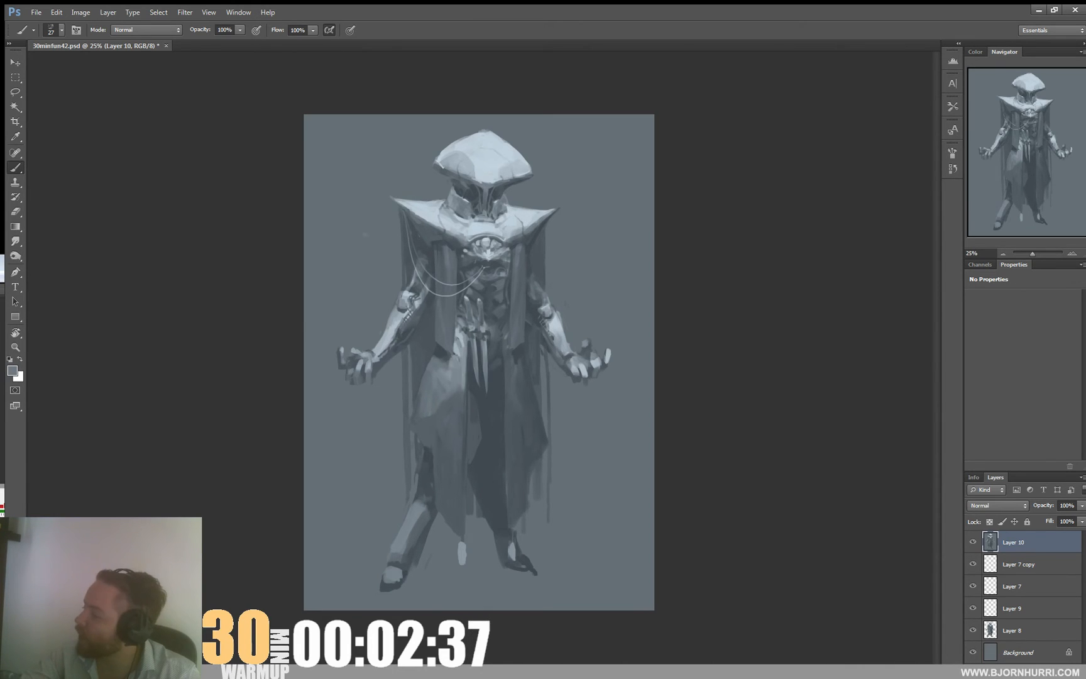
alt+click(461, 344)
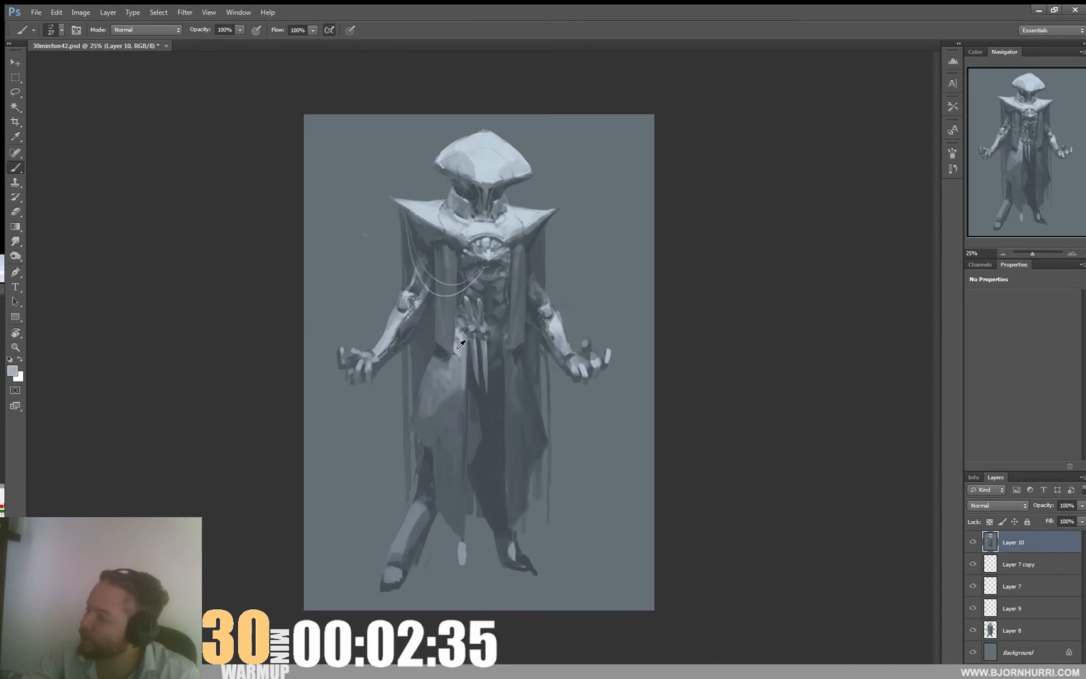
- Blend the upper robe panels beside the waist with a 66 px brush, then refine with a sampled dark tone at 22 px
right_click(454, 382)
text(66)
key(Return)
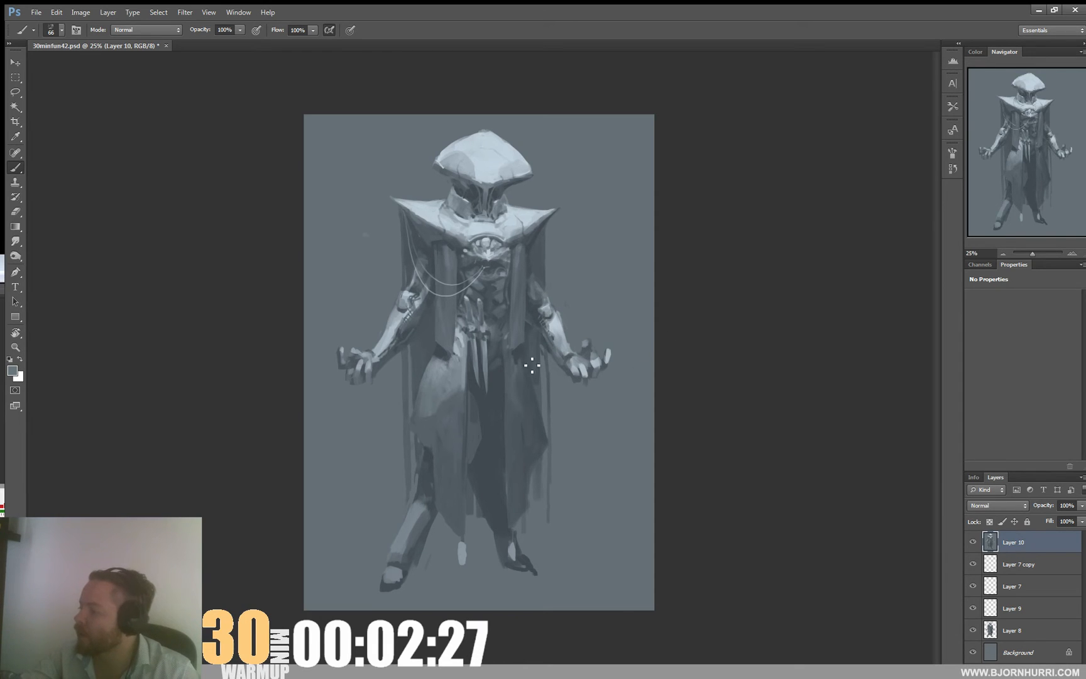
alt+click(498, 383)
right_click(513, 381)
text(22)
key(Return)
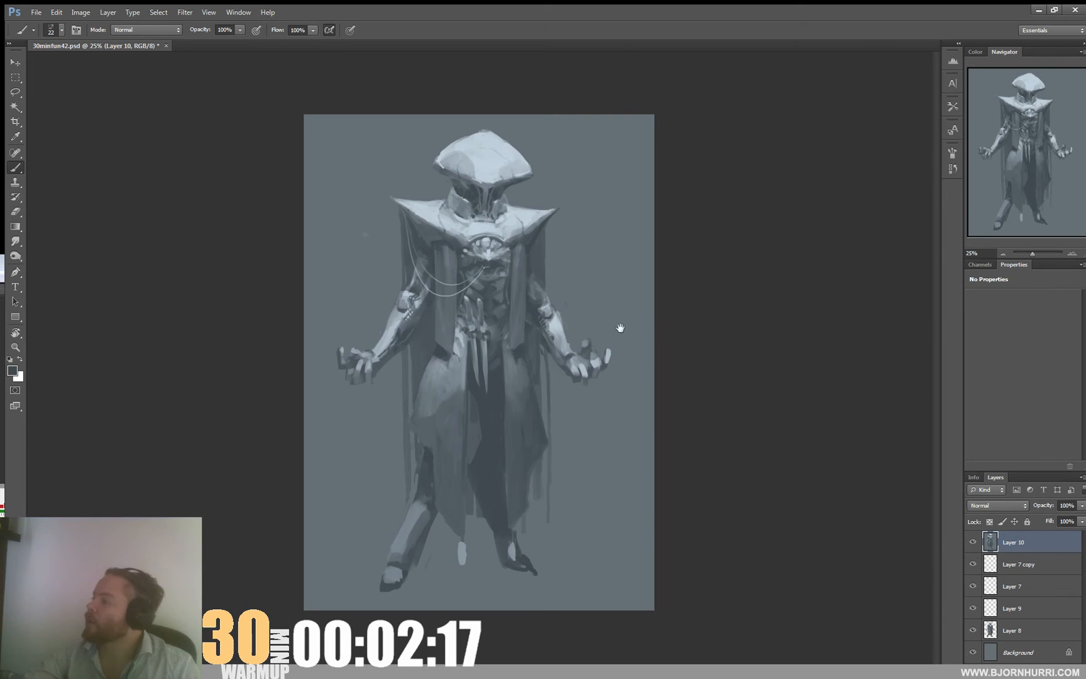
- Paint subtle folds on the upper part of both robe panels with sampled tones and a 31 px brush
right_click(506, 377)
text(31)
key(Return)
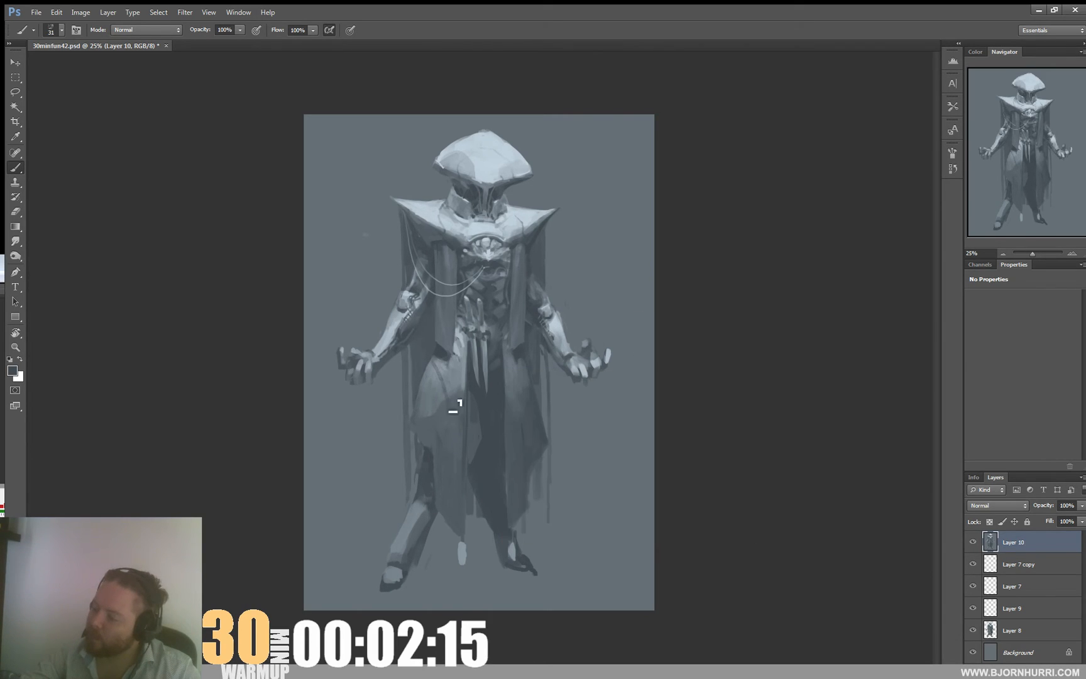
alt+click(448, 377)
alt+click(519, 356)
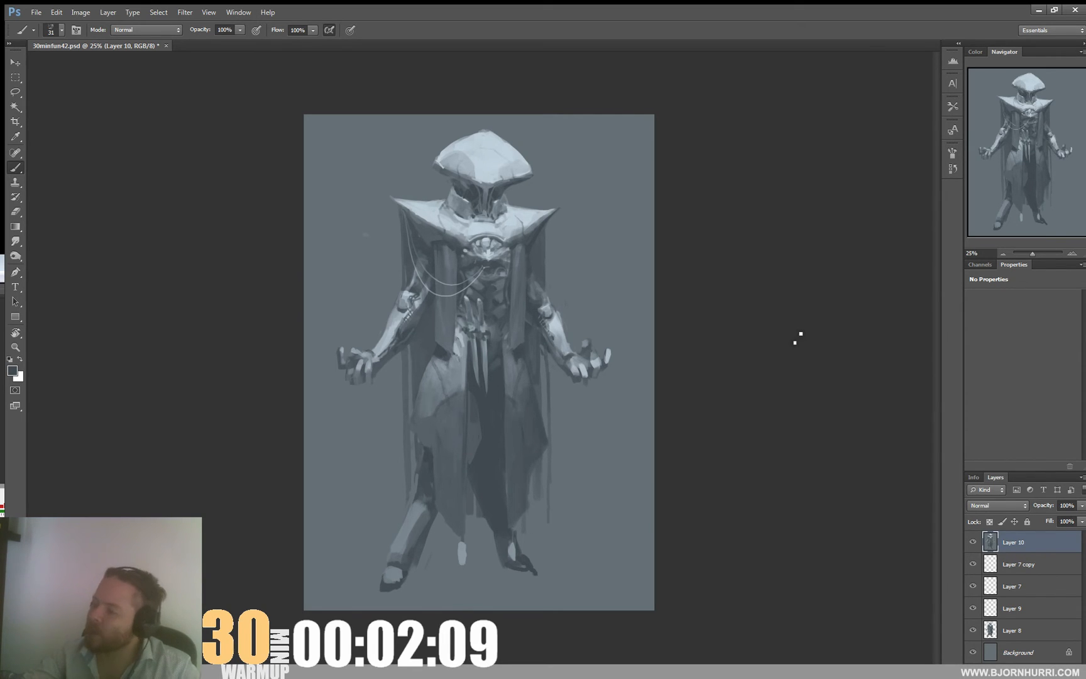
- Paint dark diagonal stripes on a new layer over the left robe panel, repeat them down to the hem and merge the copies
key(ctrl+shift+alt+n)
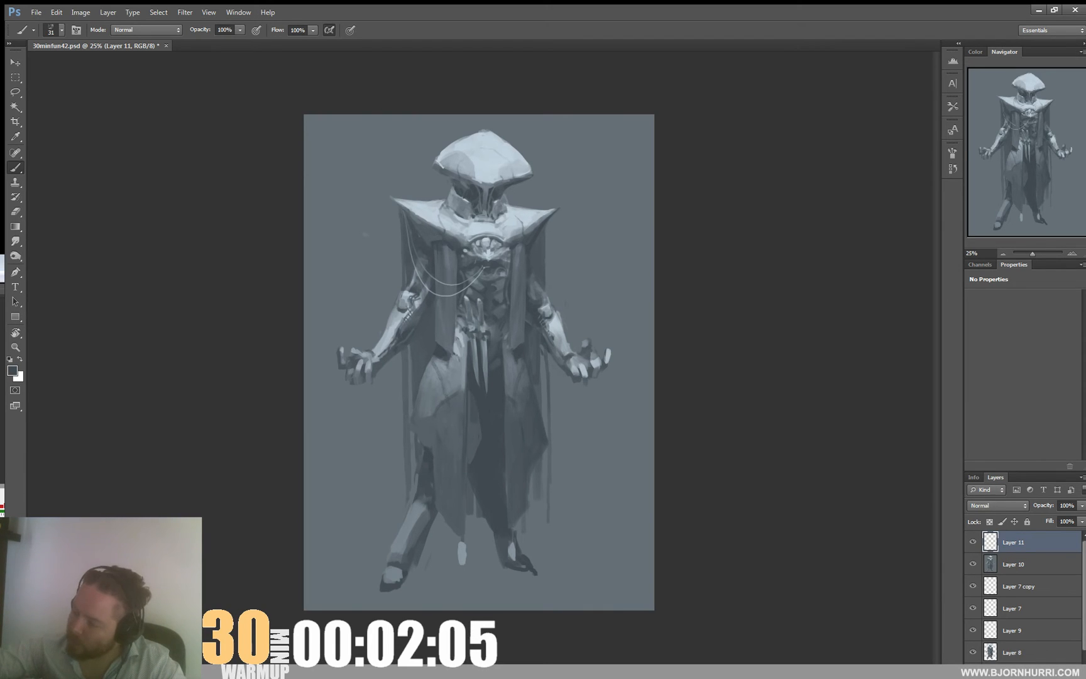
drag(437, 399, 466, 425)
drag(438, 388, 468, 427)
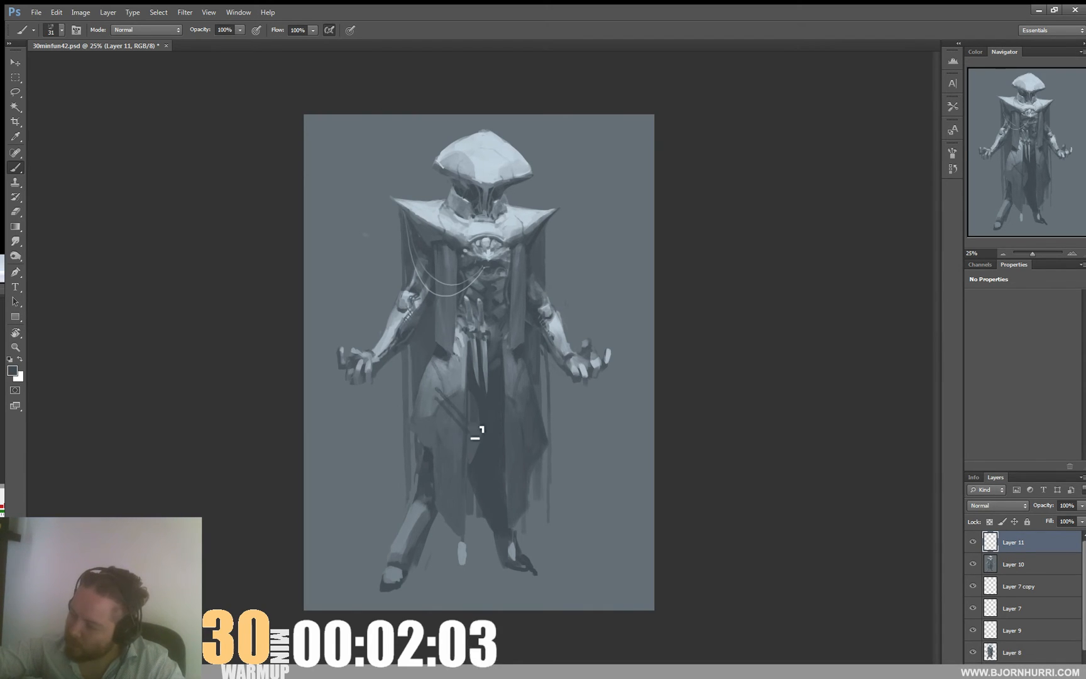
key(v)
mouse_move(495, 384)
mouse_down()
mouse_move(510, 368)
mouse_move(521, 382)
mouse_up()
key(ctrl+z)
key(ctrl+e)
key(ctrl+e)
key(ctrl+e)
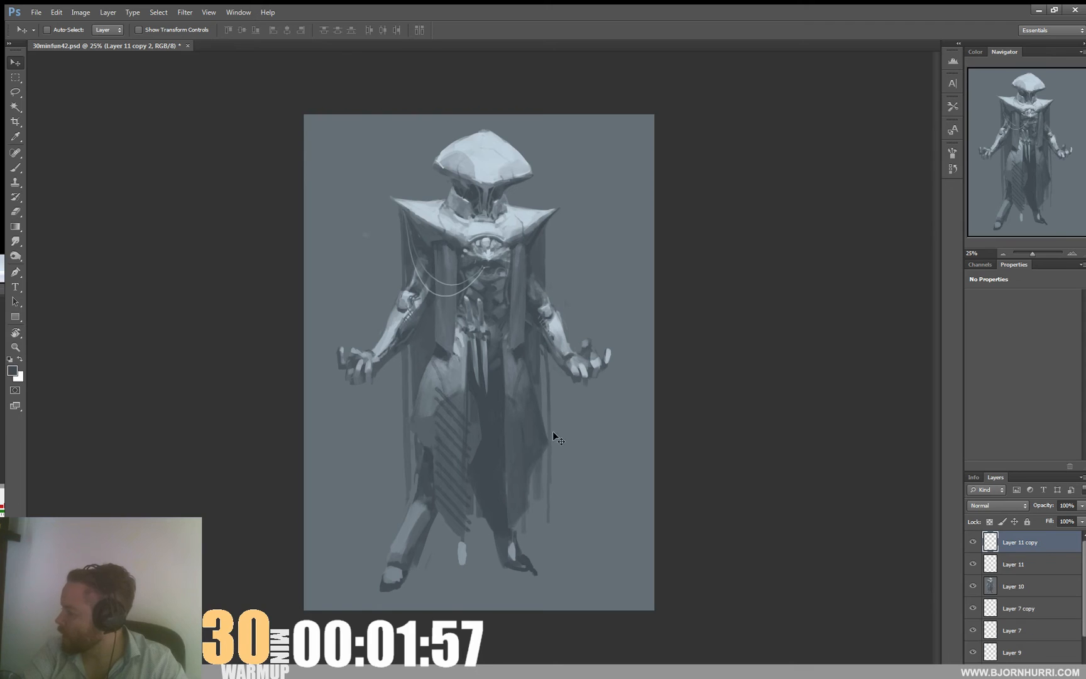
- Duplicate the stripes onto the right robe panel, flip the copy horizontally and skew and narrow it to about 91% width
drag(397, 484, 500, 484)
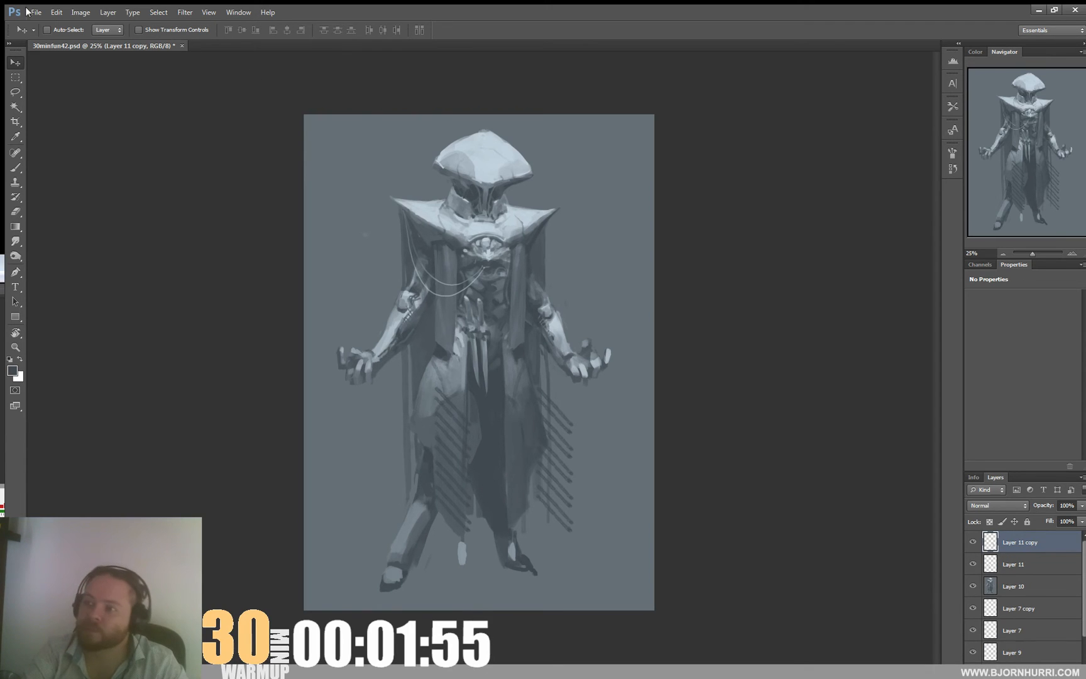
click(56, 12)
mouse_move(157, 233)
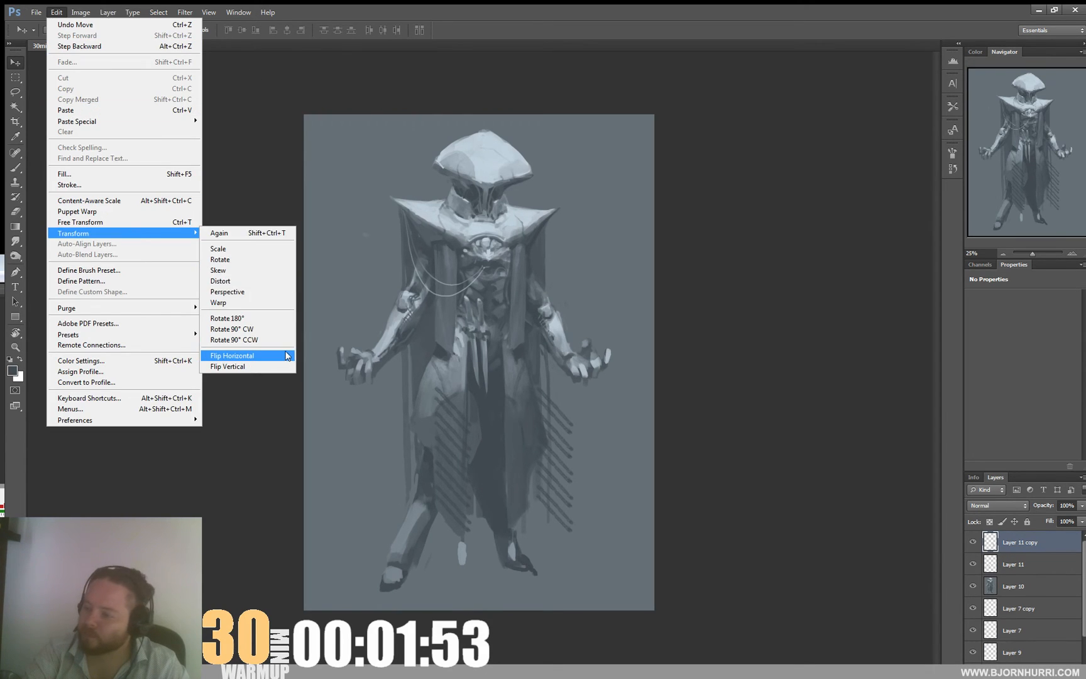
click(232, 356)
key(ctrl+t)
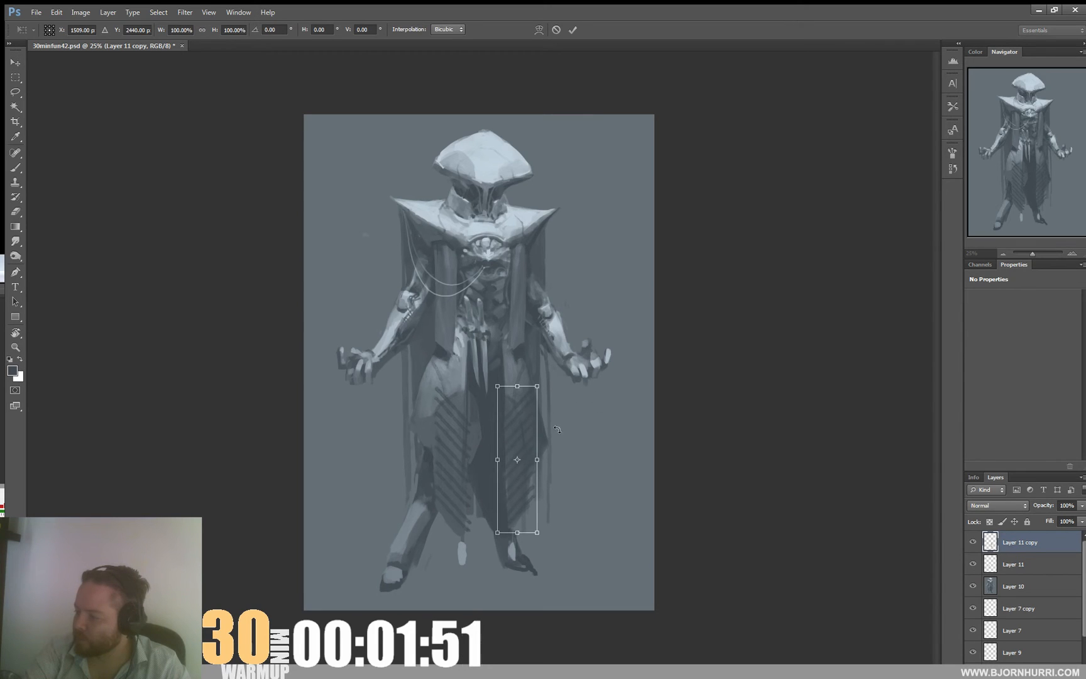
drag(538, 460, 535, 460)
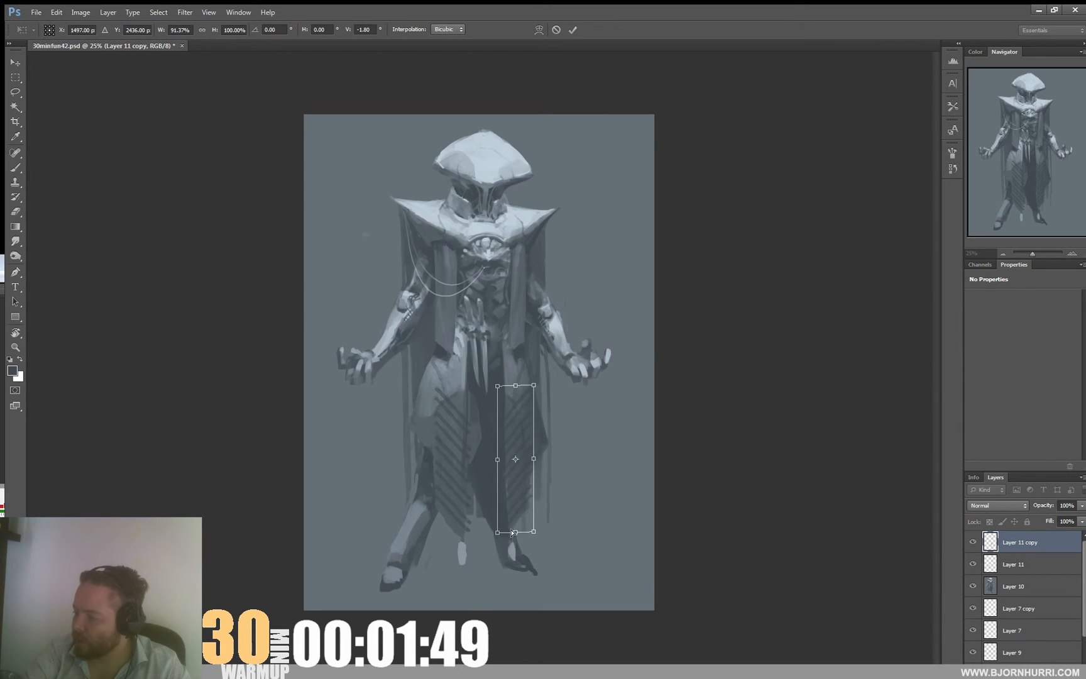
key(Return)
- Erase the stripe ends that overhang the robe panels with a 72 px Eraser and merge the flipped copy into Layer 11
key(e)
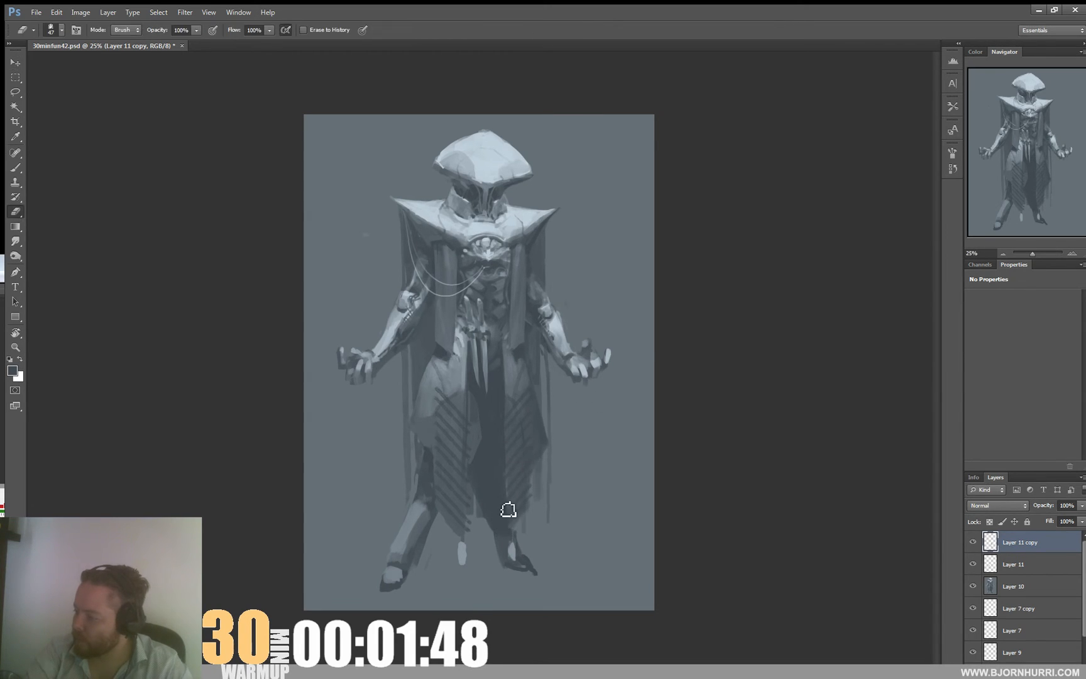
right_click(536, 382)
key(Return)
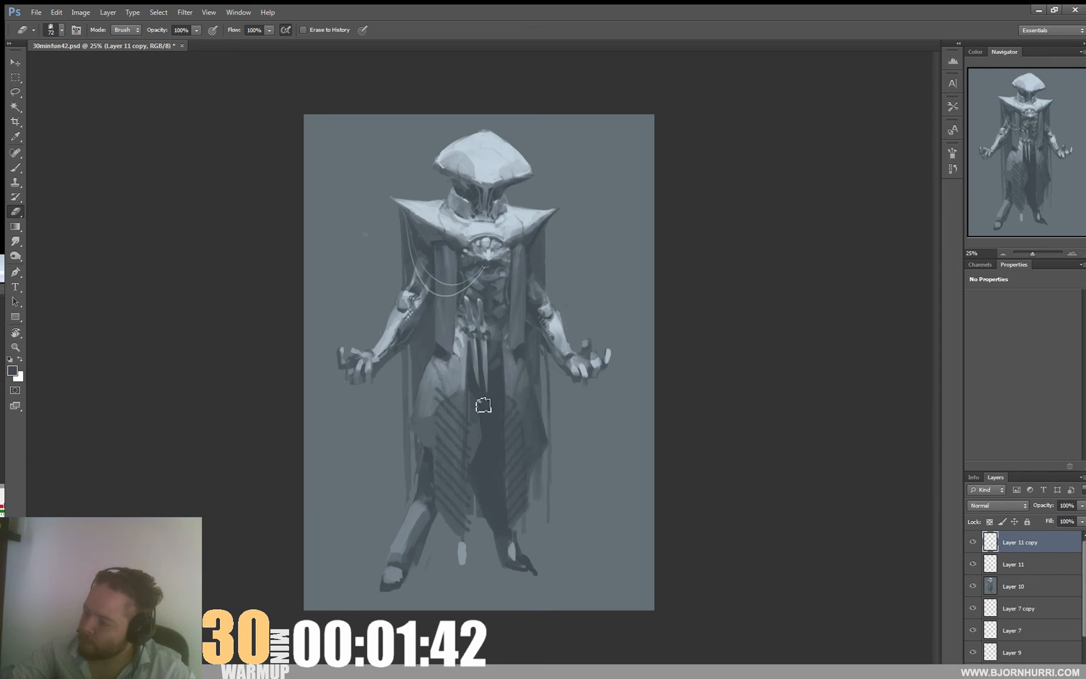
key(Delete)
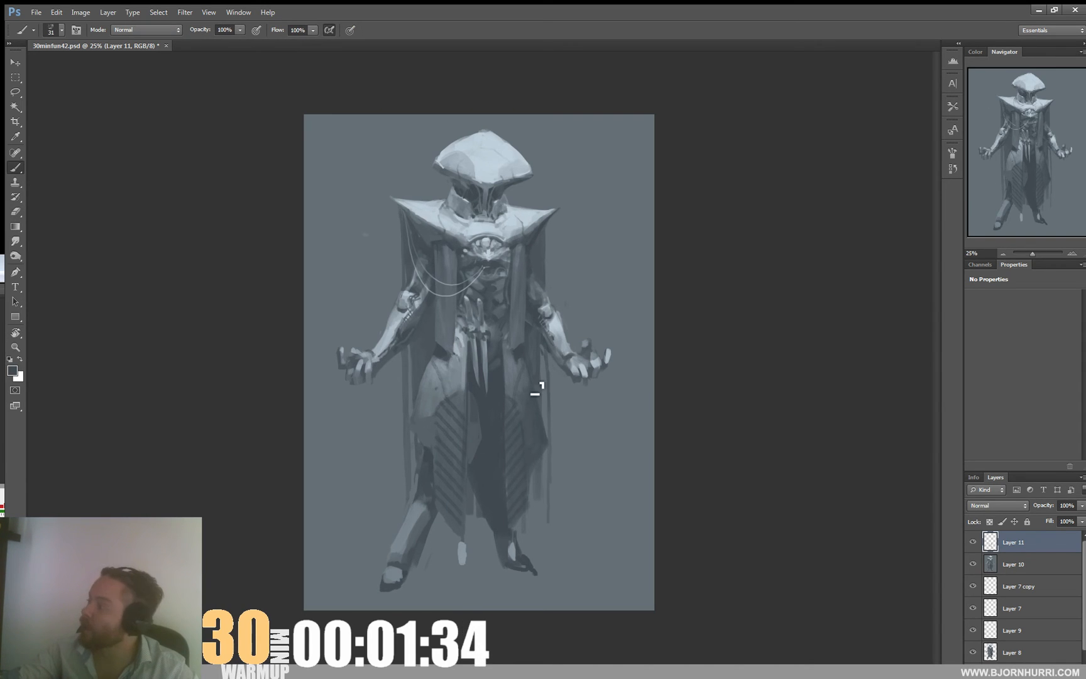
- Soften the stripes on both robe panels with a tone sampled from the robe and the Eraser
key(b)
alt+click(433, 409)
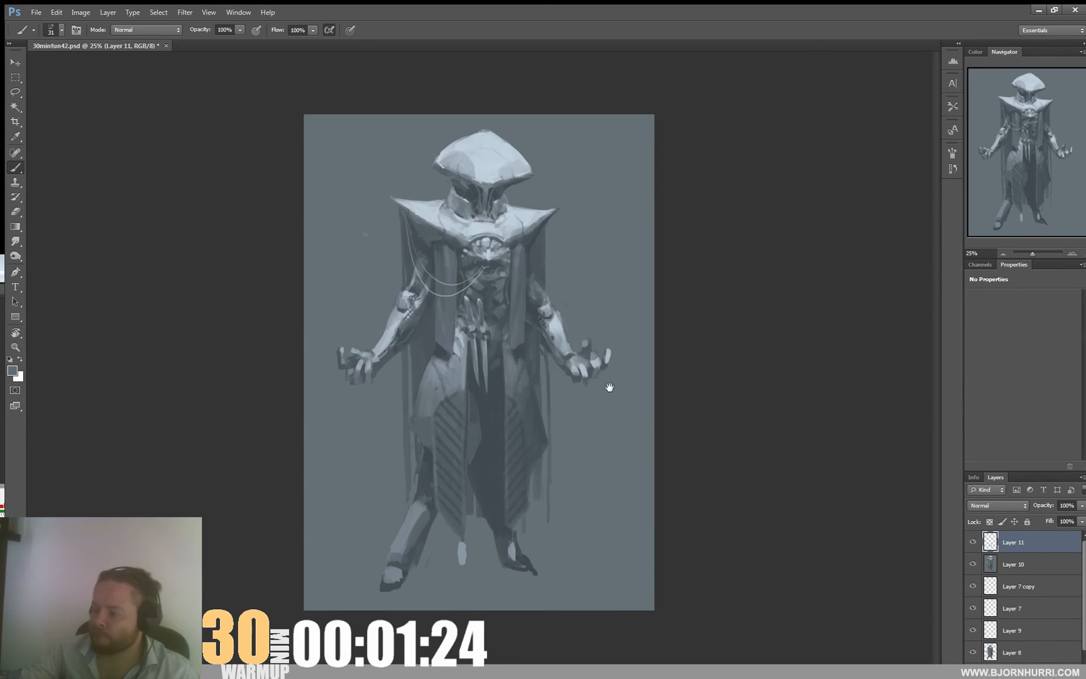
key(e)
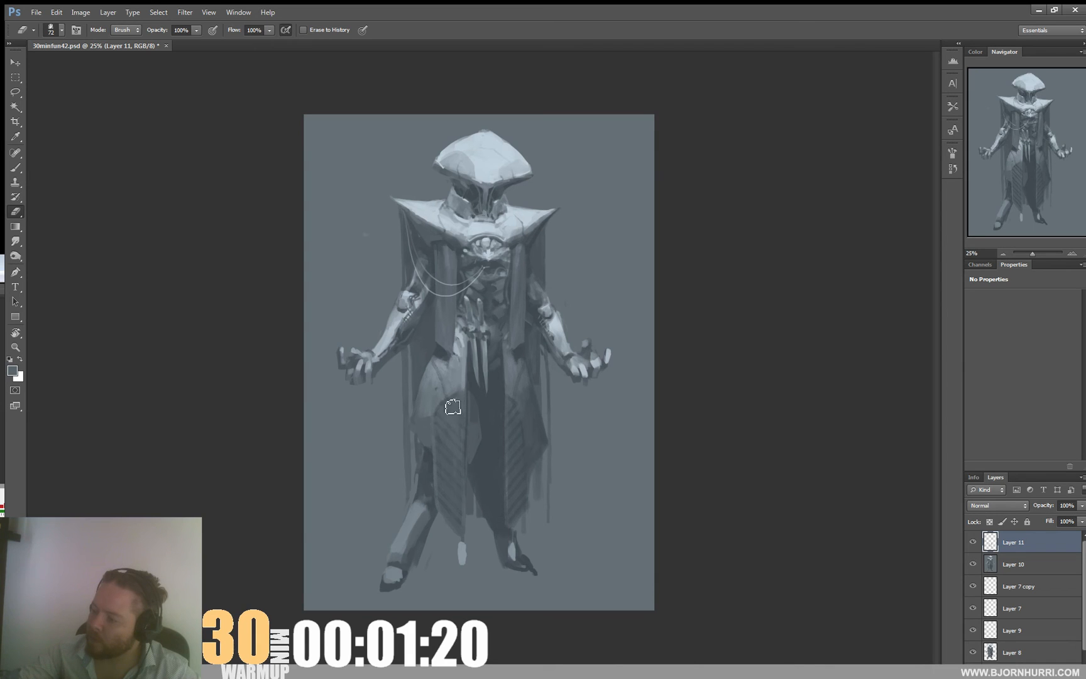
key(b)
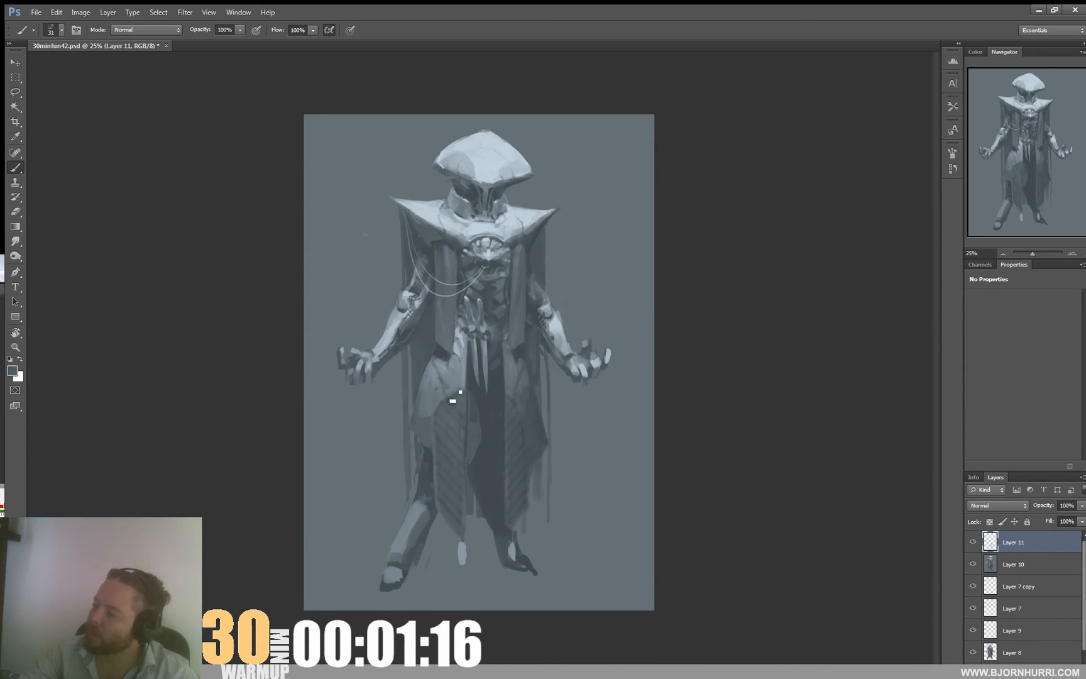
- Refine the inner edges and upper areas of both robe panels with the brush at 17, 29 and 42 px
right_click(456, 396)
text(17)
key(Return)
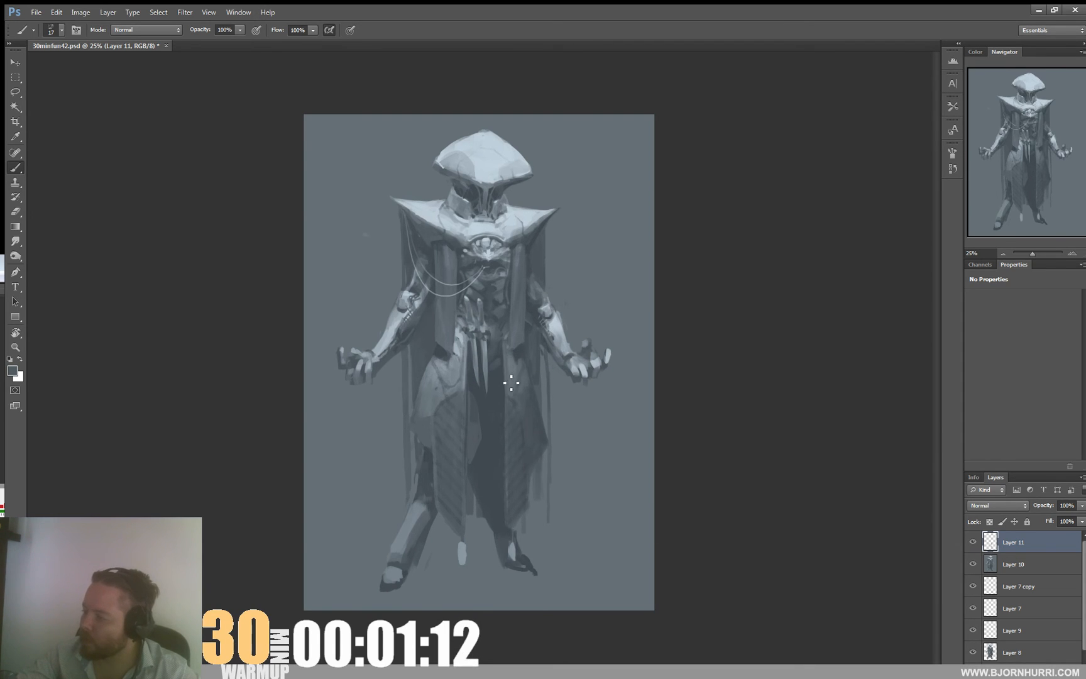
right_click(516, 360)
text(29)
key(Return)
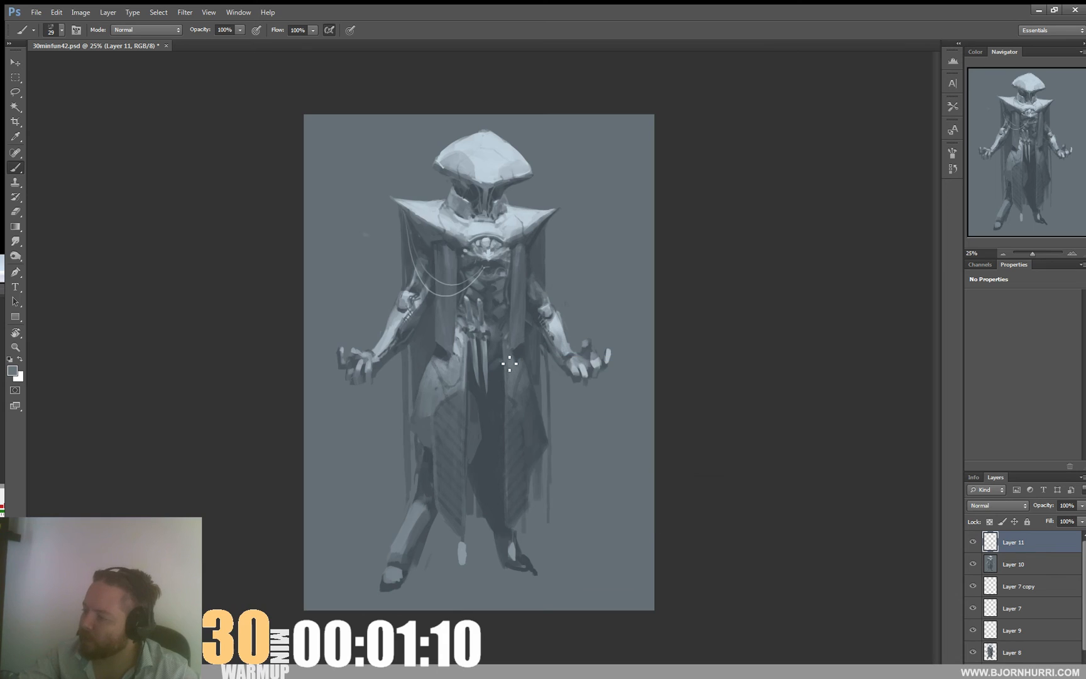
right_click(521, 363)
text(42)
key(Return)
- Paint four small light marks along the right panel's inner edge on a new layer with a 52 px brush and trim them
key(ctrl+shift+alt+n)
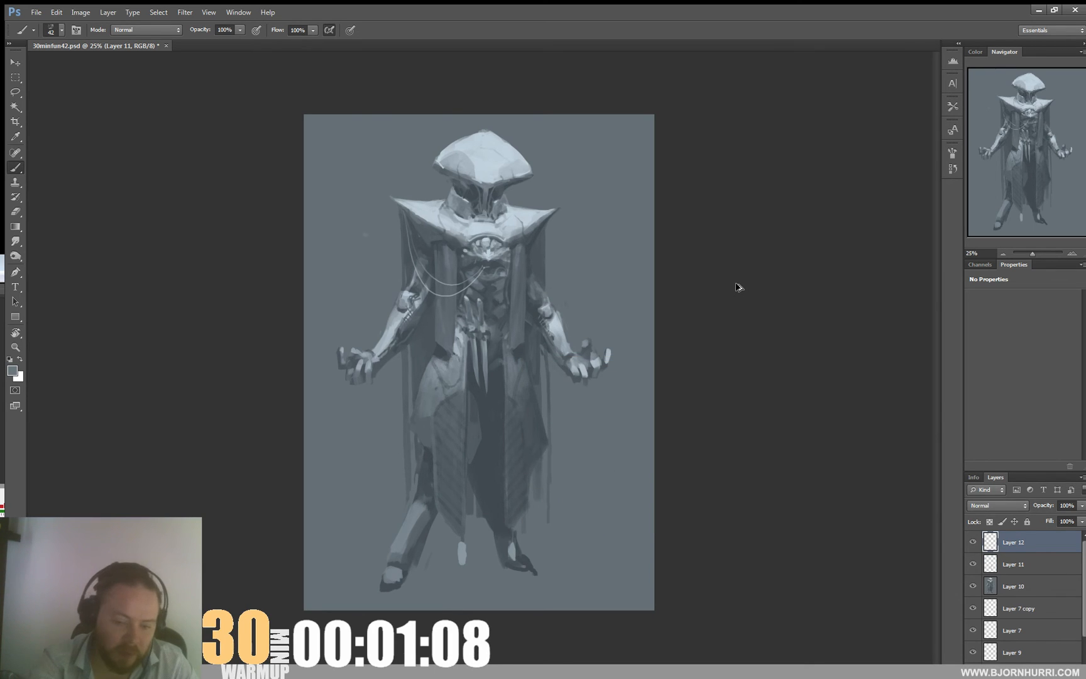
right_click(521, 359)
text(52)
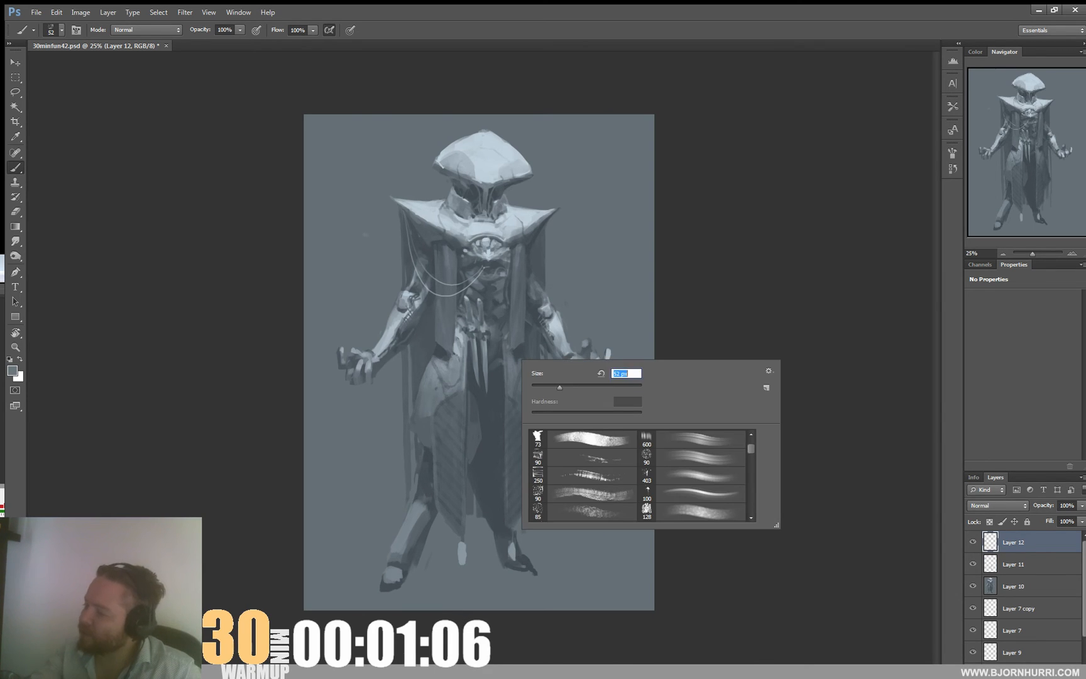
key(Return)
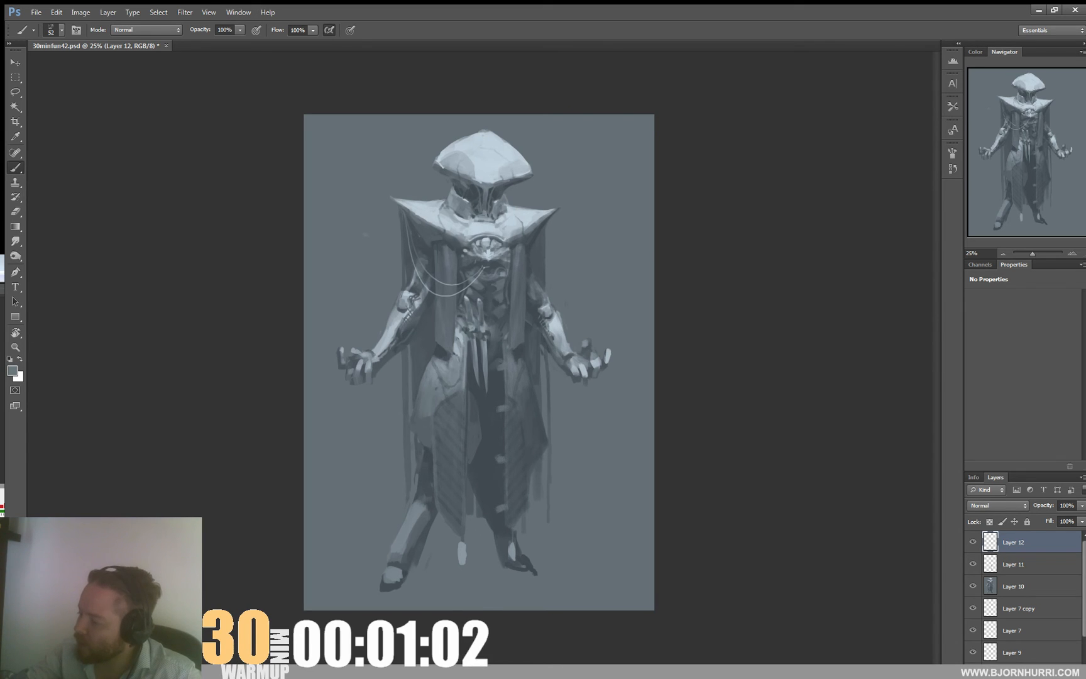
key(e)
key(b)
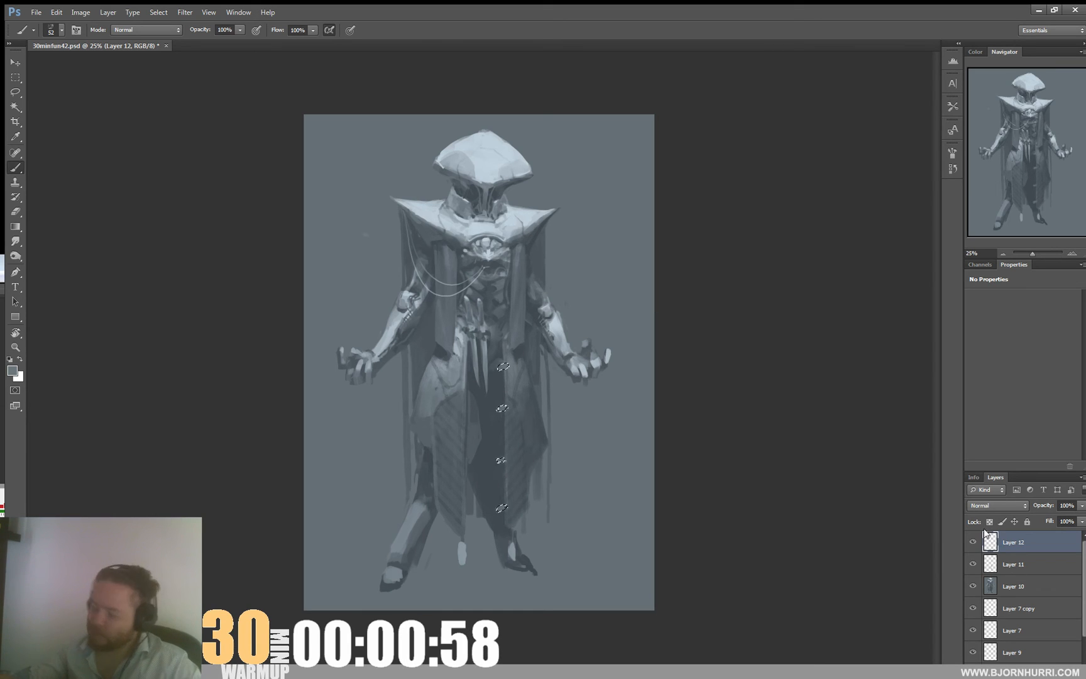
- Darken the four marks with a 162 px brush, then detail around them with a sampled robe tone at 26 px
right_click(580, 409)
key(Return)
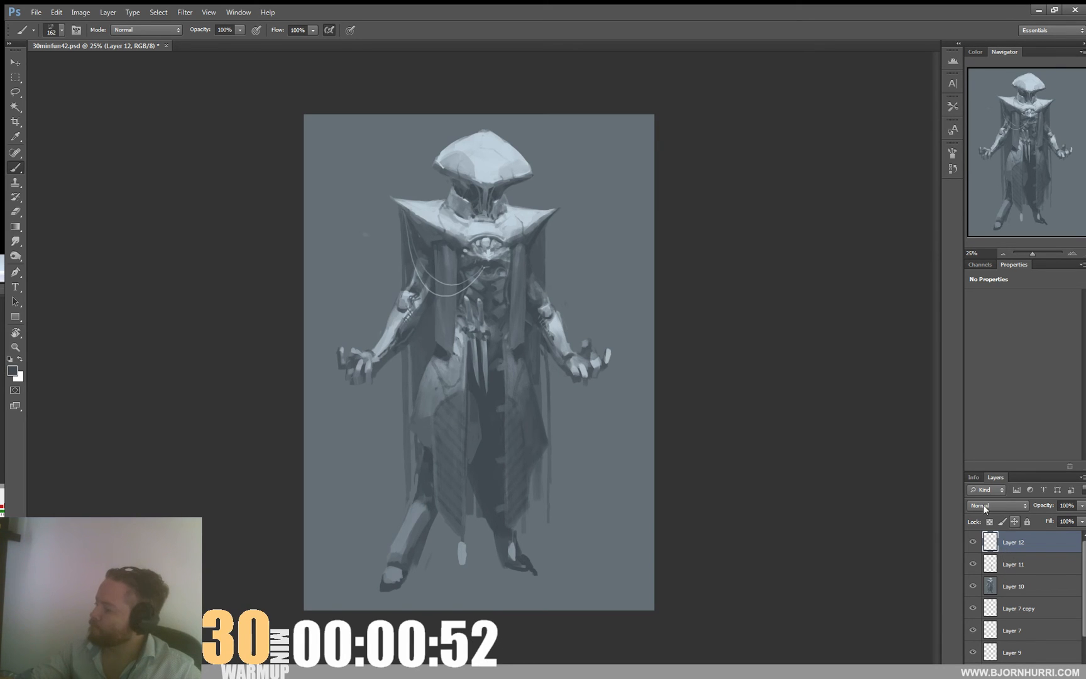
right_click(569, 513)
click(594, 541)
alt+click(448, 270)
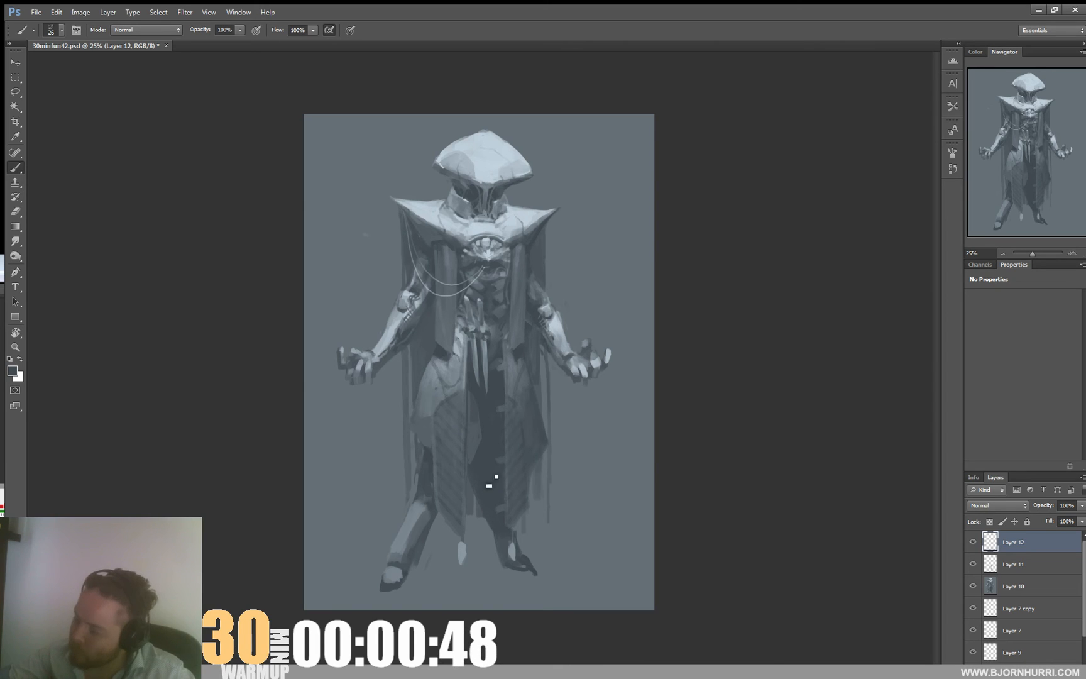
- Paint a dark ground shadow beneath both feet with a 101 px brush and sample a robe tone
right_click(514, 485)
mouse_move(344, 579)
mouse_down()
mouse_move(479, 580)
mouse_move(458, 565)
mouse_move(492, 563)
mouse_up()
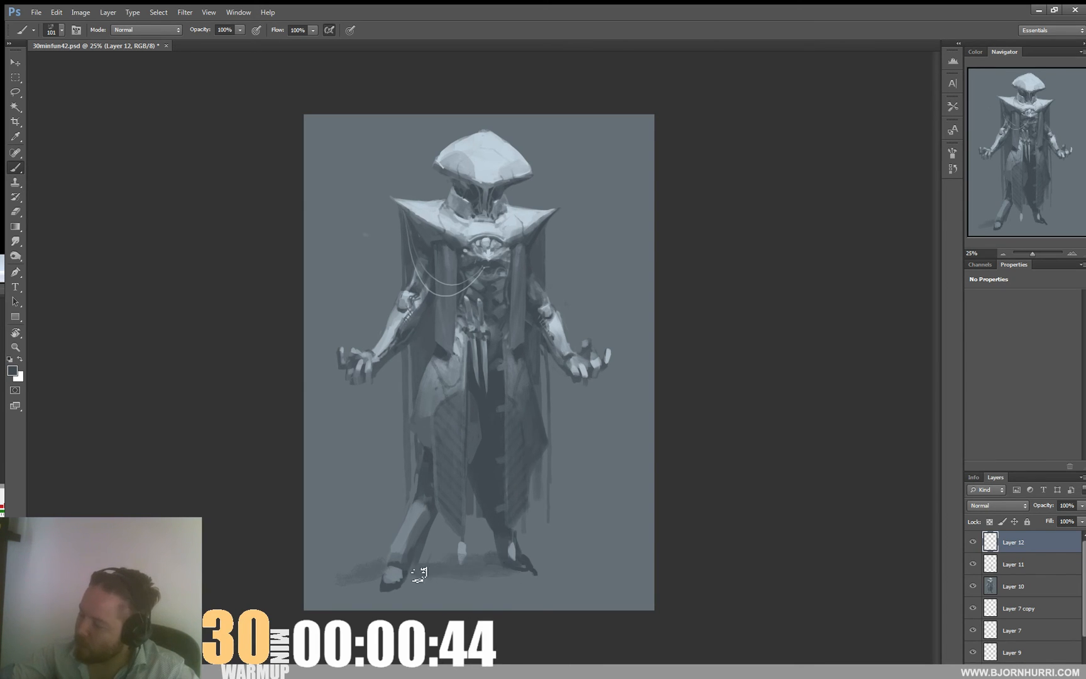
mouse_move(417, 572)
mouse_down()
mouse_move(507, 584)
mouse_move(597, 572)
mouse_up()
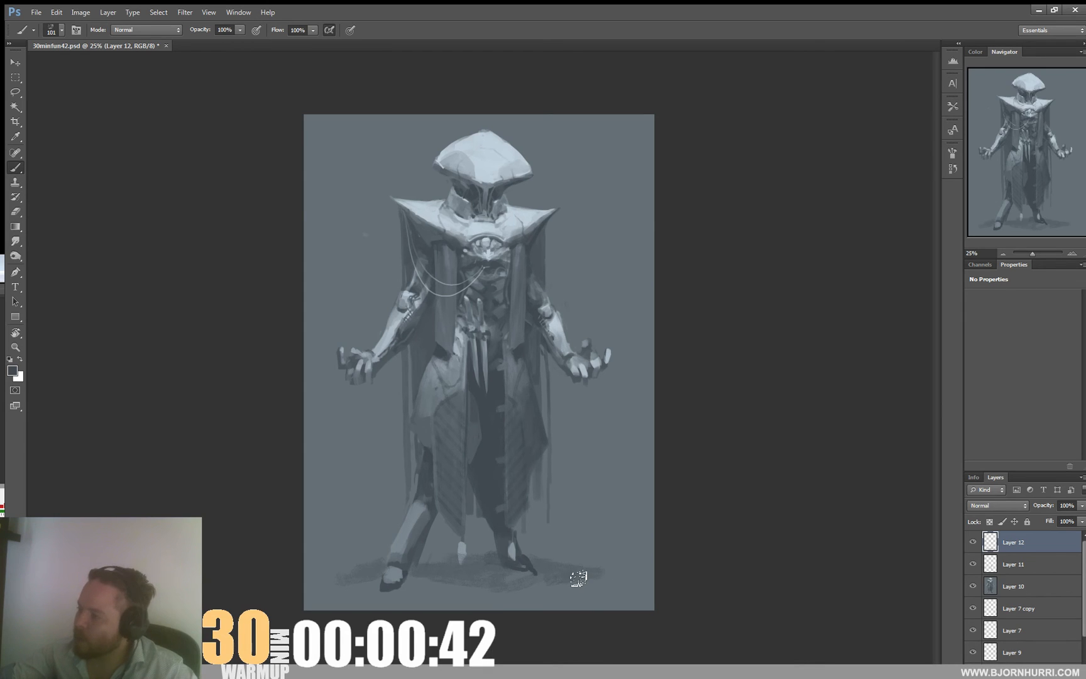
alt+click(431, 351)
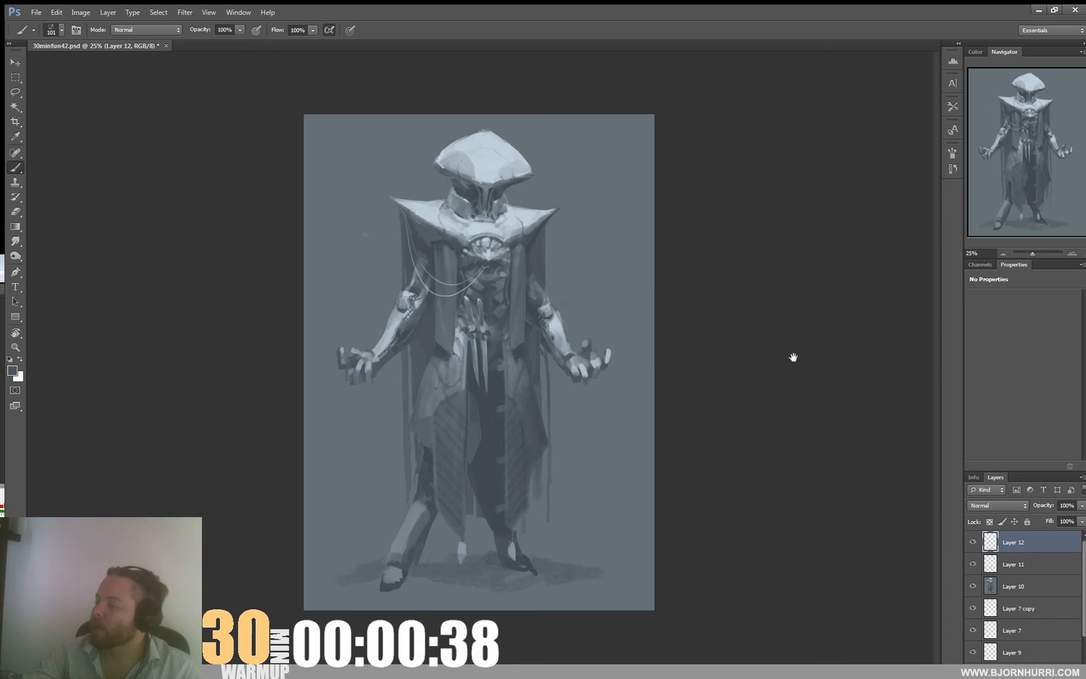
- Add a new layer in Overlay mode, sample the light helmet tone and choose the soft round 300 px brush
key(ctrl+shift+alt+n)
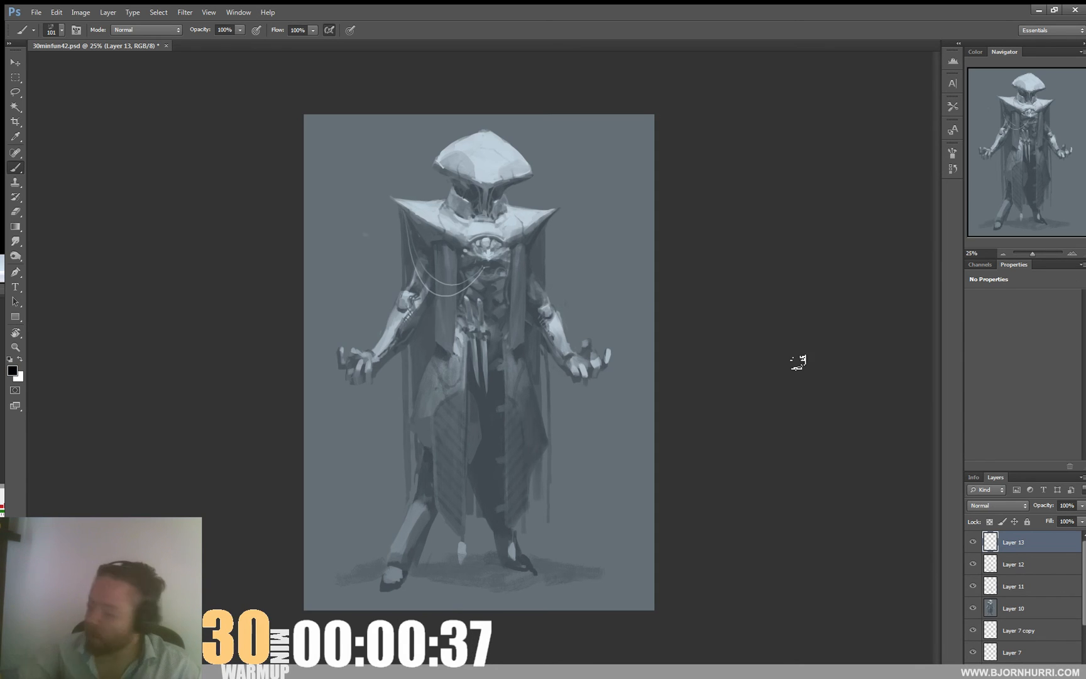
alt+click(487, 145)
right_click(494, 166)
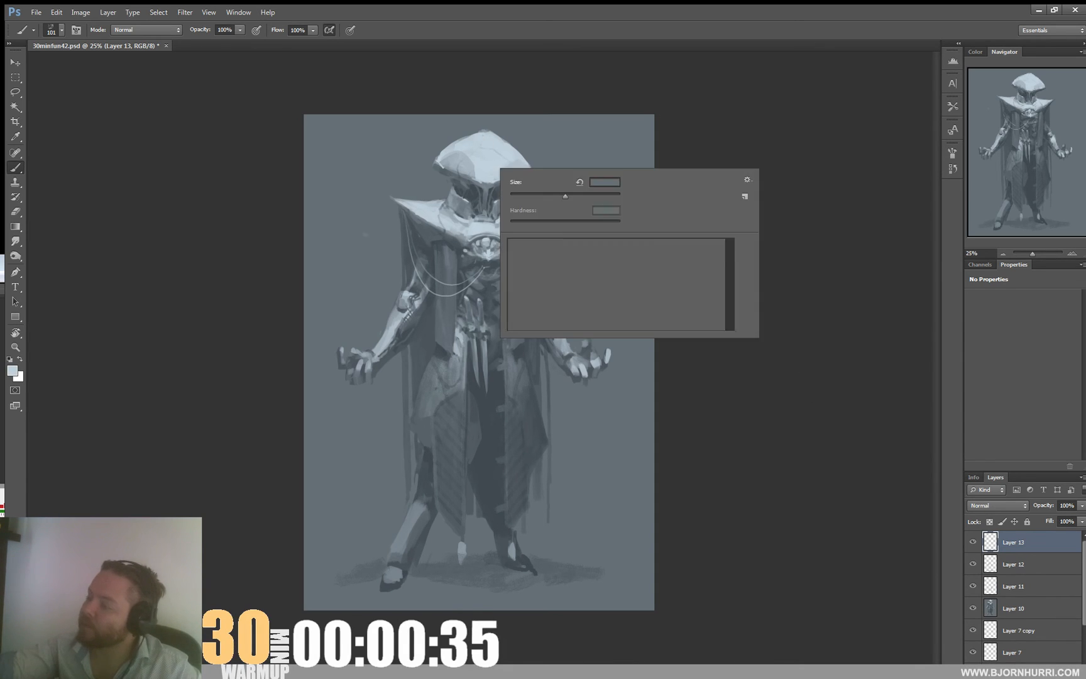
double_click(553, 272)
right_click(627, 245)
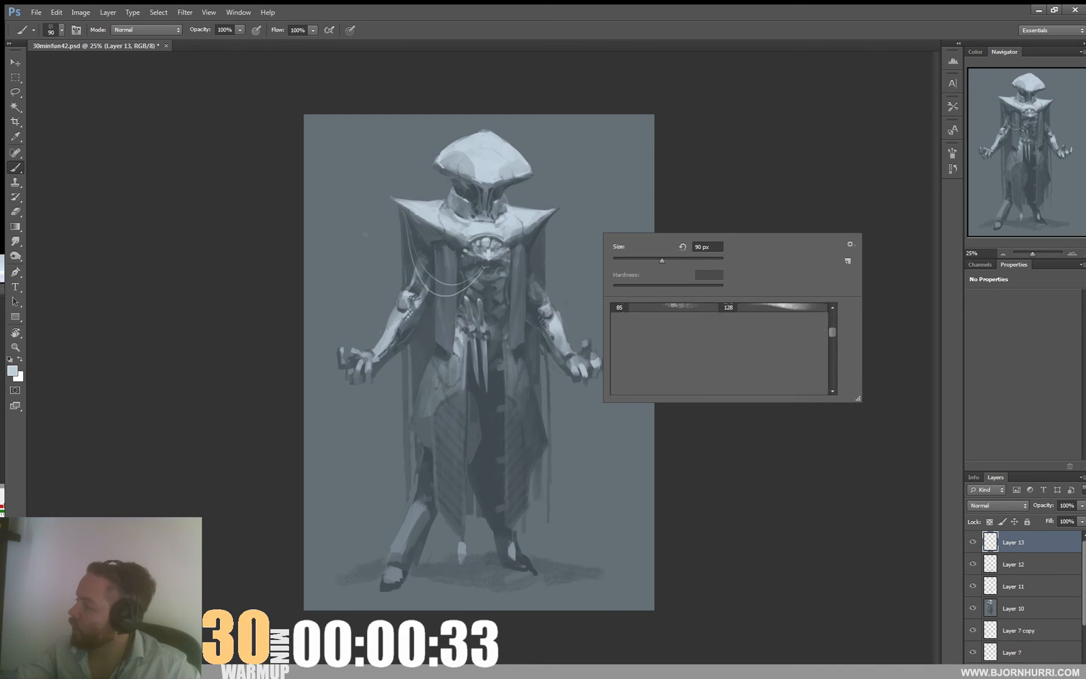
double_click(672, 312)
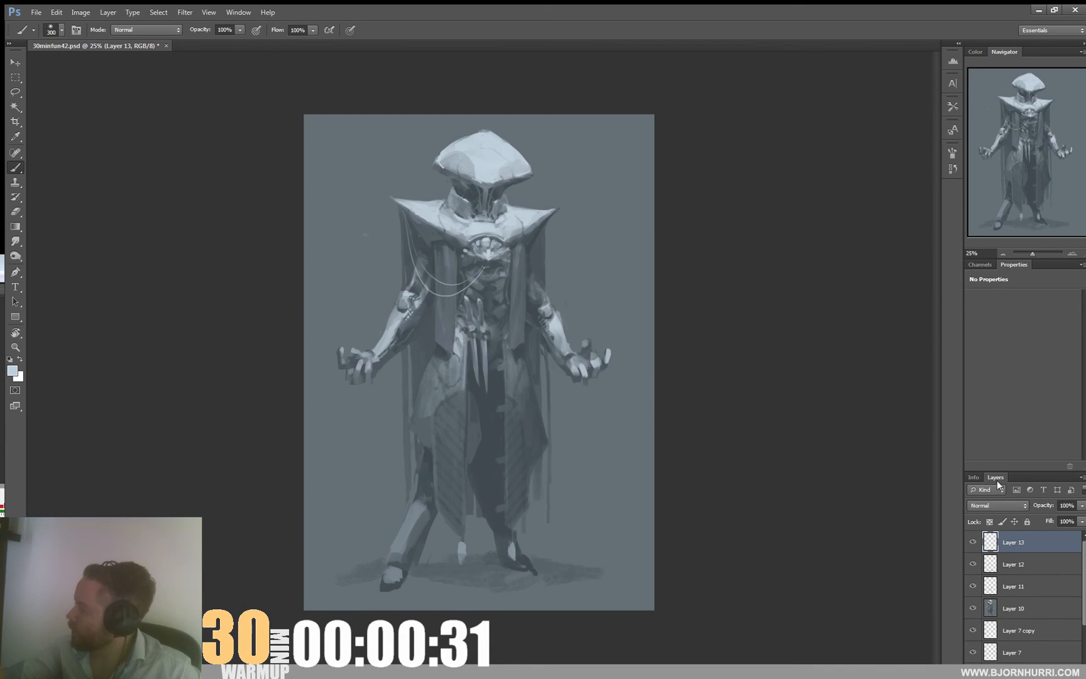
click(999, 510)
click(981, 349)
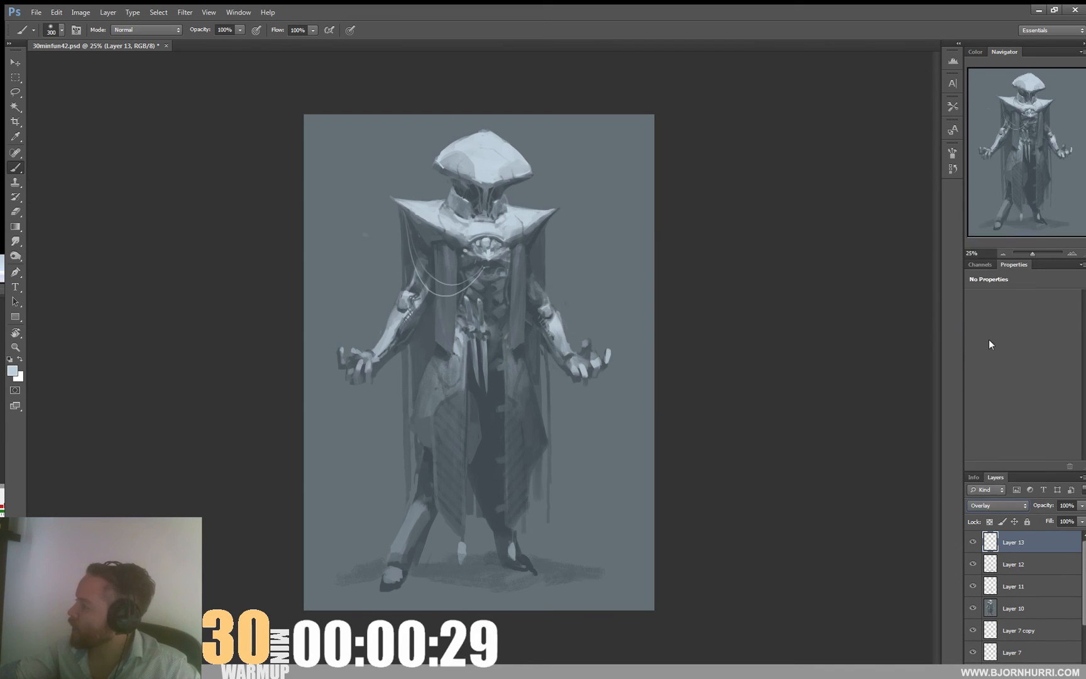
- Paint a soft glow around the head with a 1057 px brush and around the forearms at 201 px
right_click(628, 248)
drag(630, 263, 643, 263)
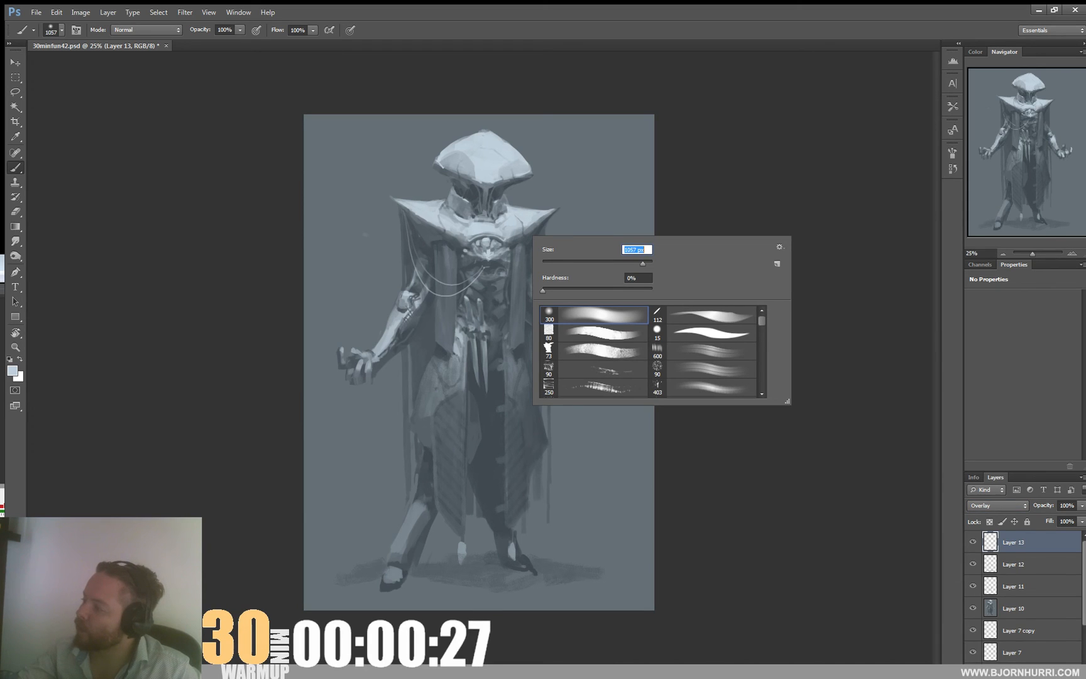
key(Return)
right_click(674, 226)
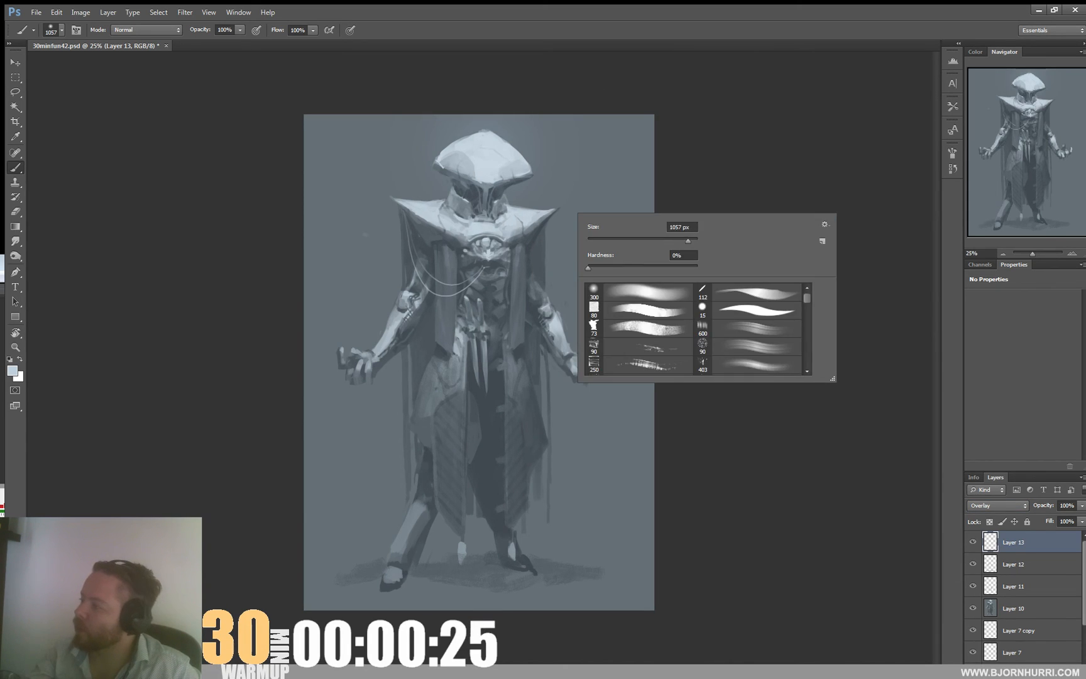
text(201)
key(Return)
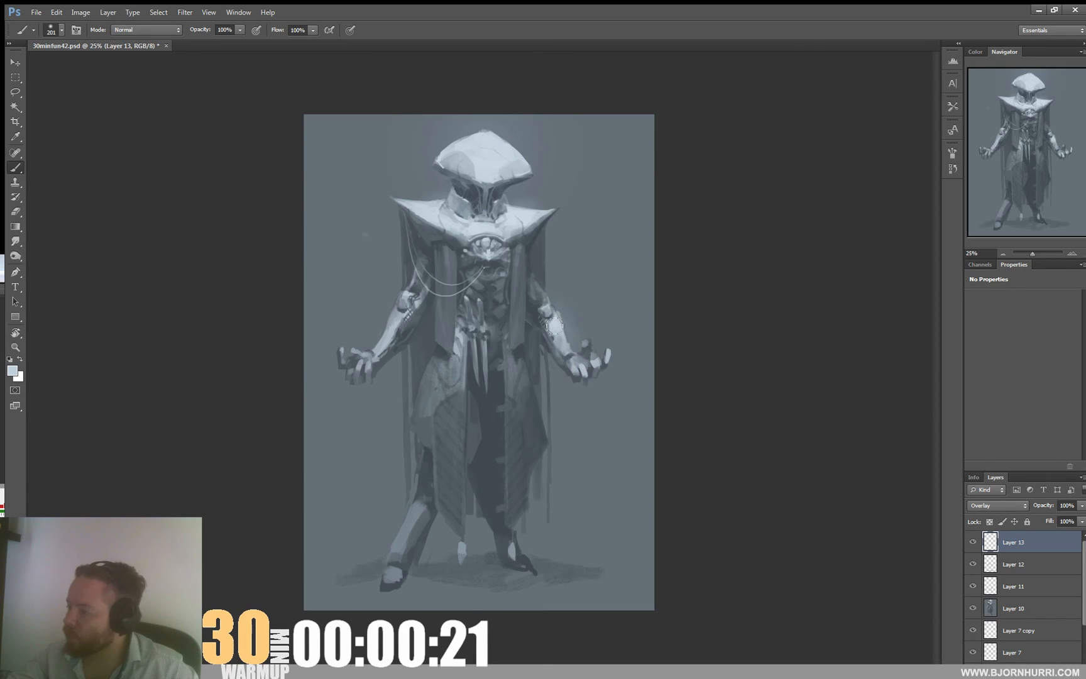
- Trim the glow beside the right forearm with a 94 px eraser
key(e)
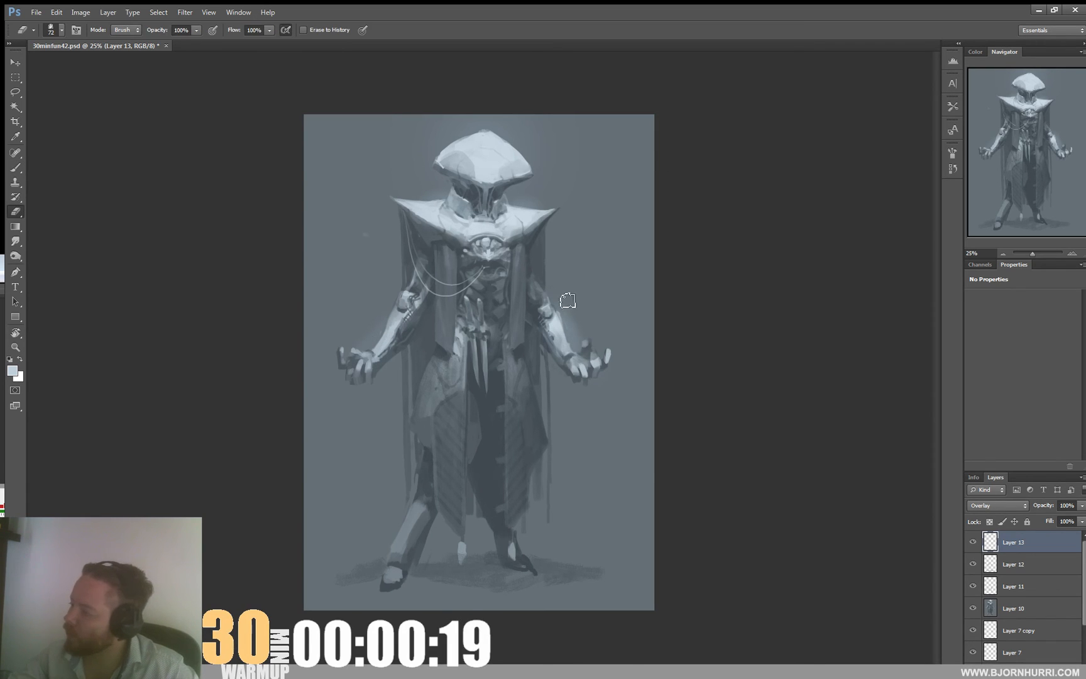
right_click(567, 300)
drag(667, 334, 671, 333)
click(574, 317)
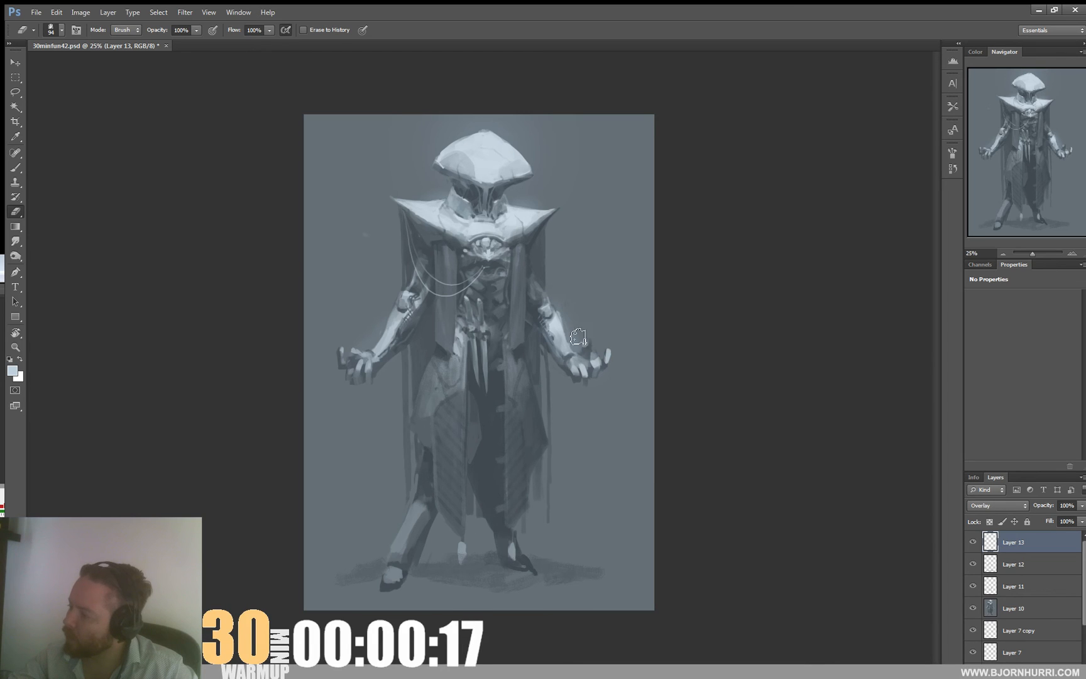
- Brighten the ground around the feet with the soft brush at 401 px
key(b)
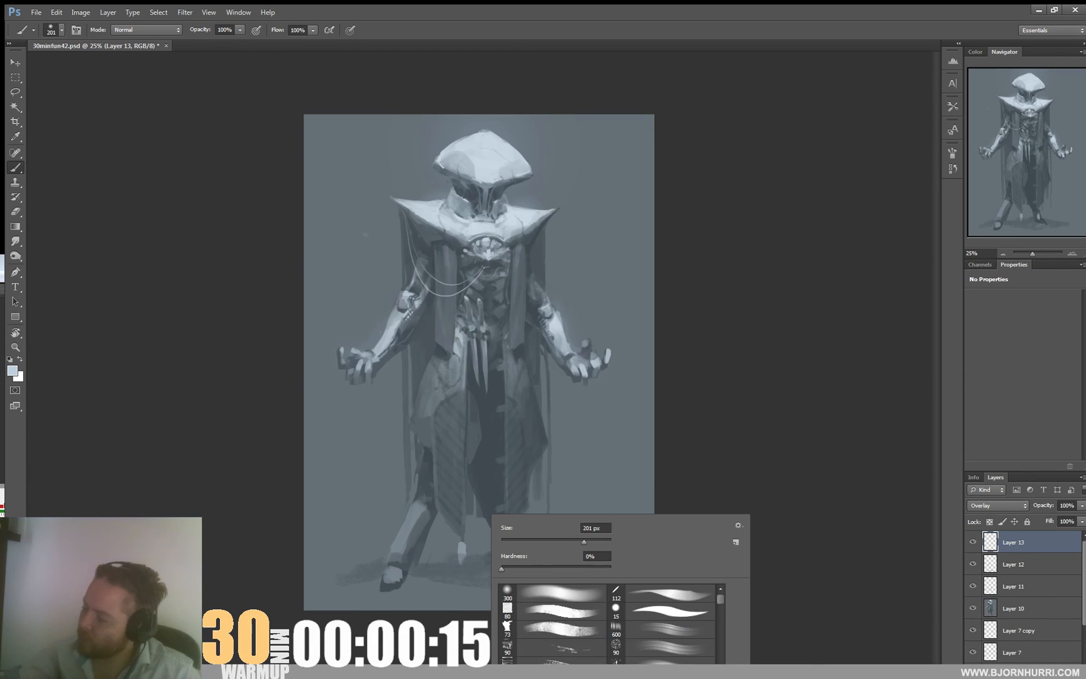
right_click(492, 514)
key(Return)
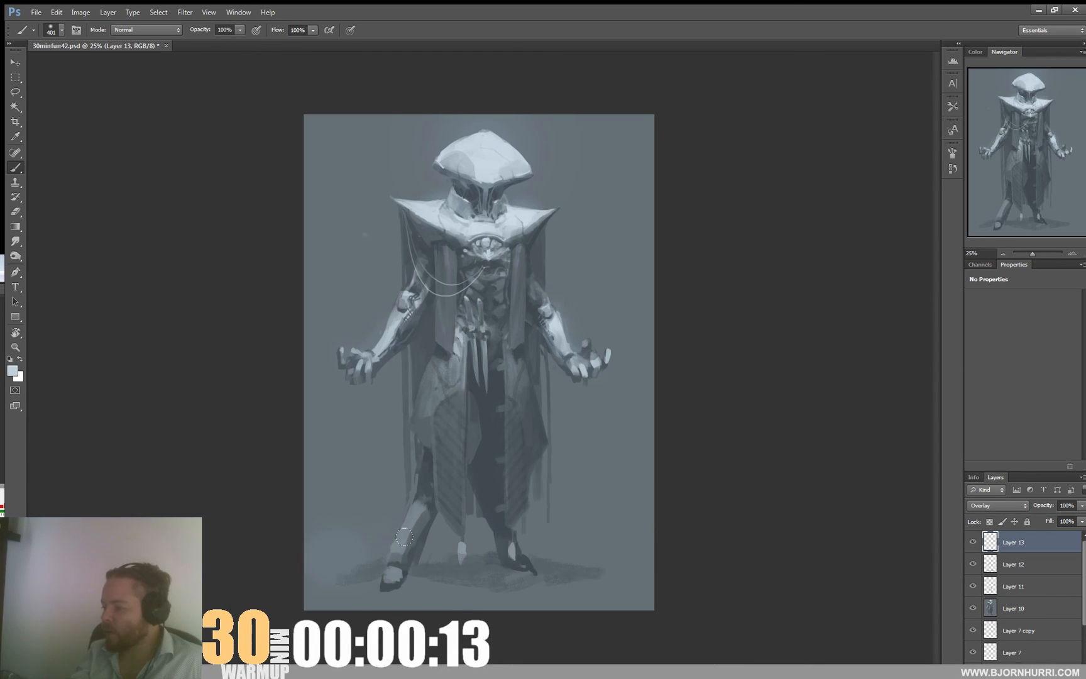
mouse_move(448, 590)
mouse_down()
mouse_move(314, 593)
mouse_move(653, 588)
mouse_move(443, 594)
mouse_up()
- Spread broad soft light over the lower background and the upper edge of the canvas with a 1985 px brush
right_click(498, 507)
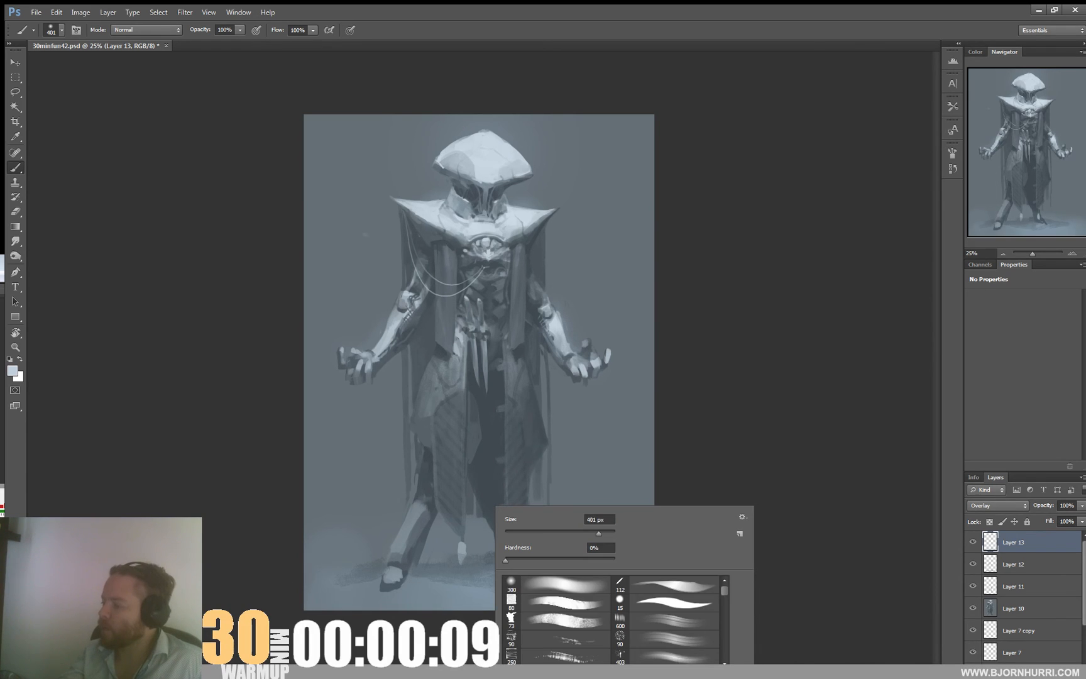
drag(598, 533, 607, 533)
click(260, 424)
mouse_move(259, 424)
mouse_down()
mouse_move(354, 453)
mouse_move(506, 464)
mouse_up()
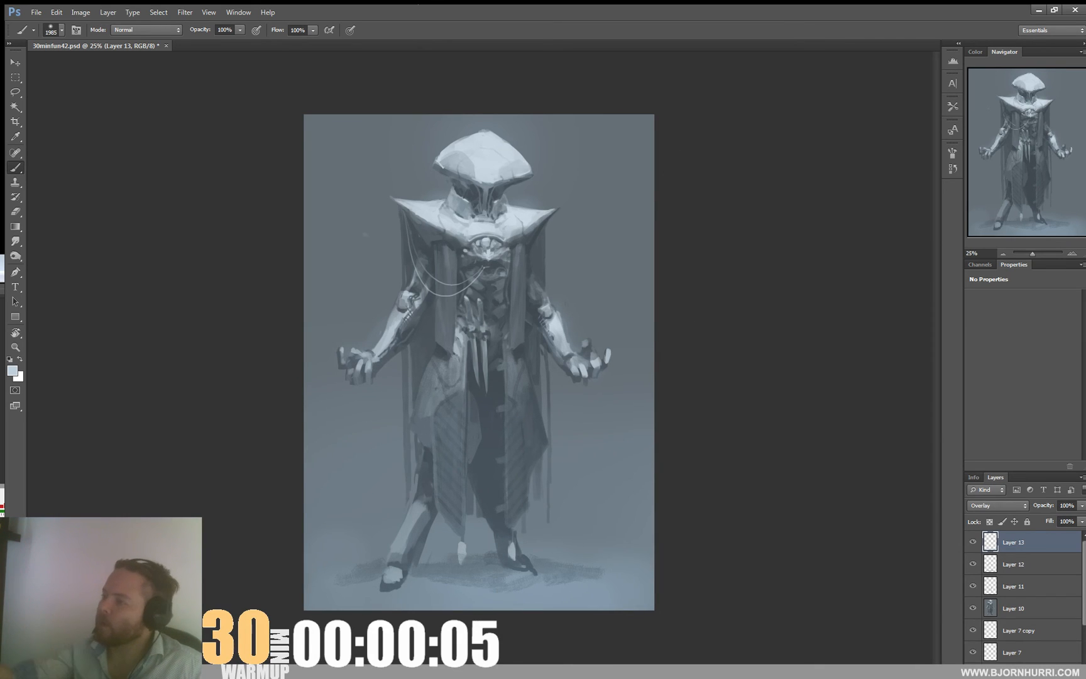
drag(635, 63, 371, 69)
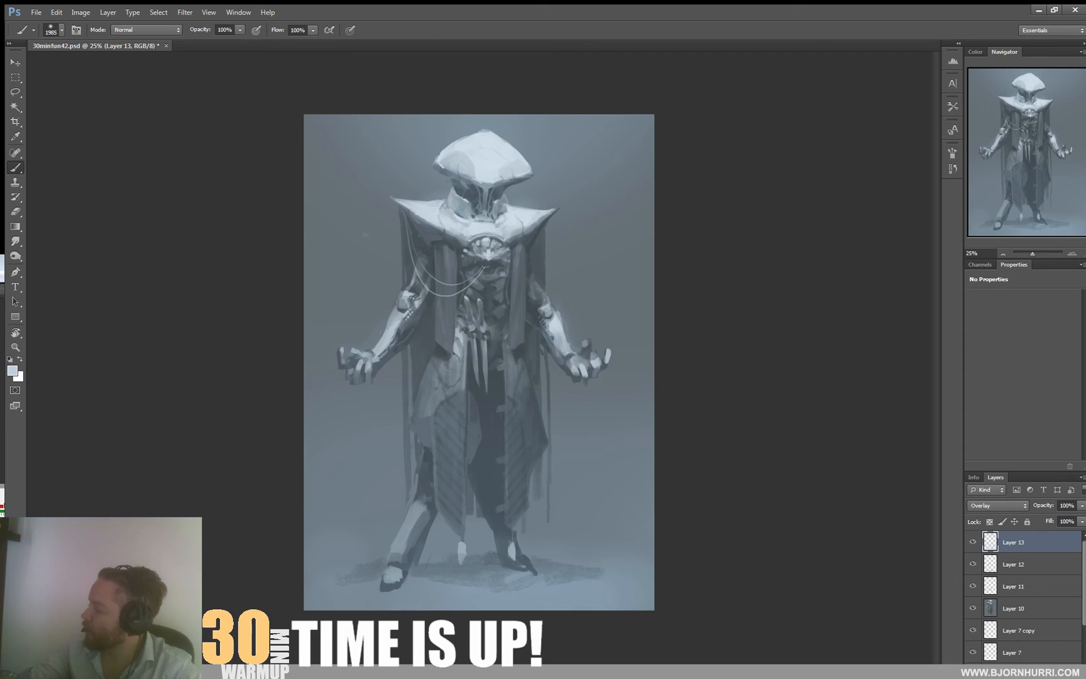
- Add another layer in Overlay mode and sample a dark robe tone for shading the background
key(ctrl+shift+alt+n)
click(998, 506)
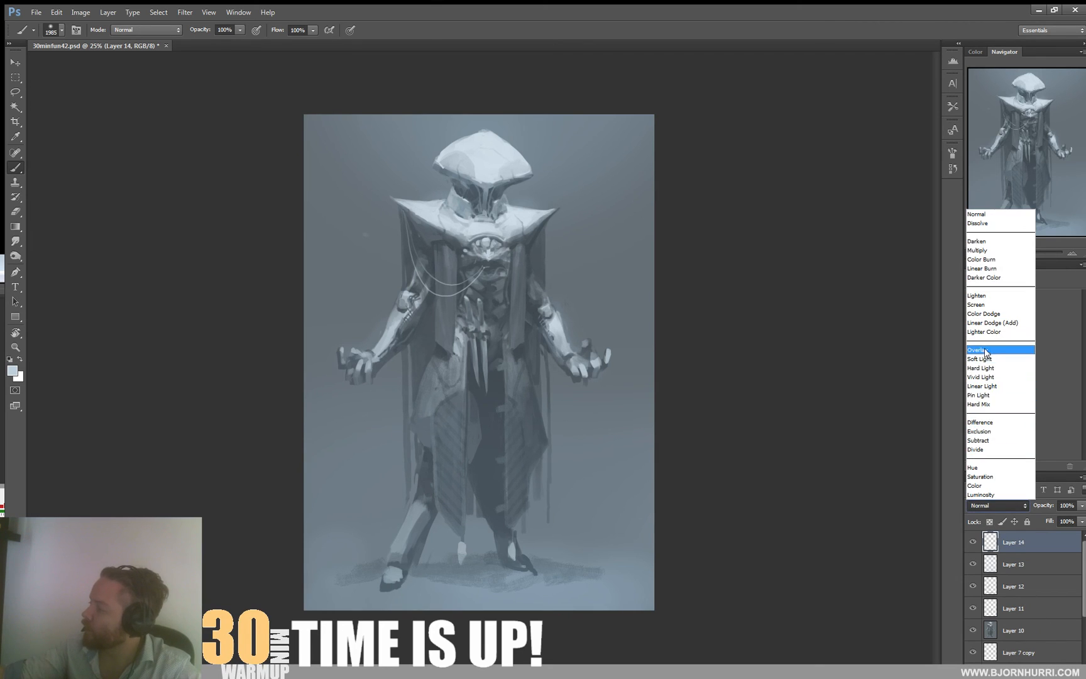
click(986, 350)
alt+click(534, 322)
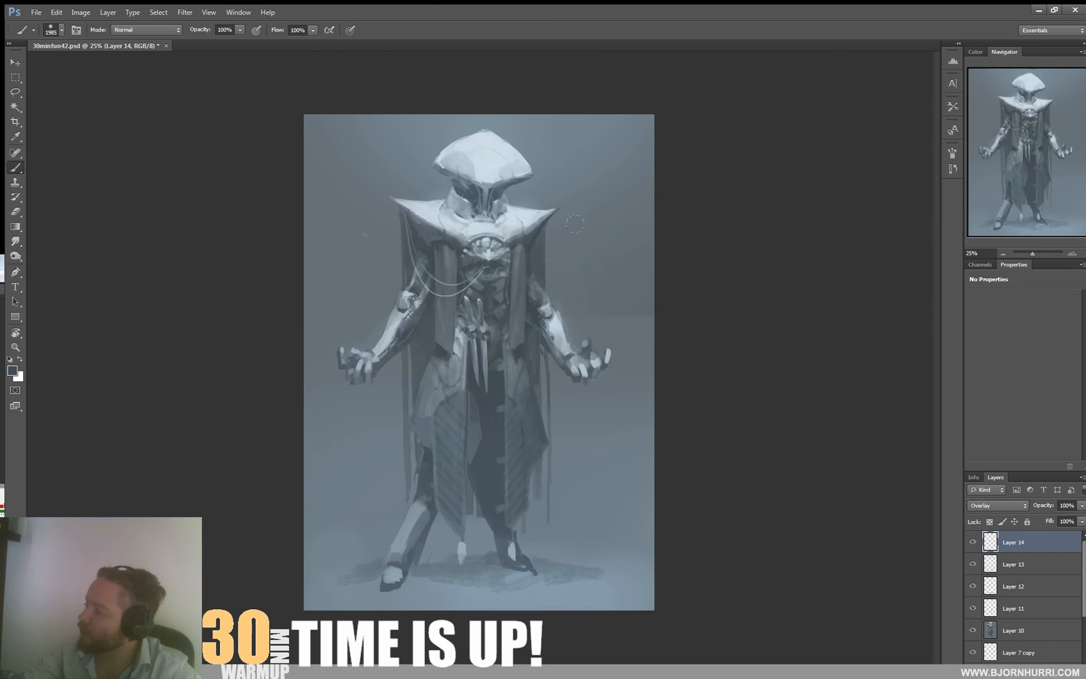
- Darken the background around the figure with the soft brush at 391, 453 and 1057 px
right_click(622, 305)
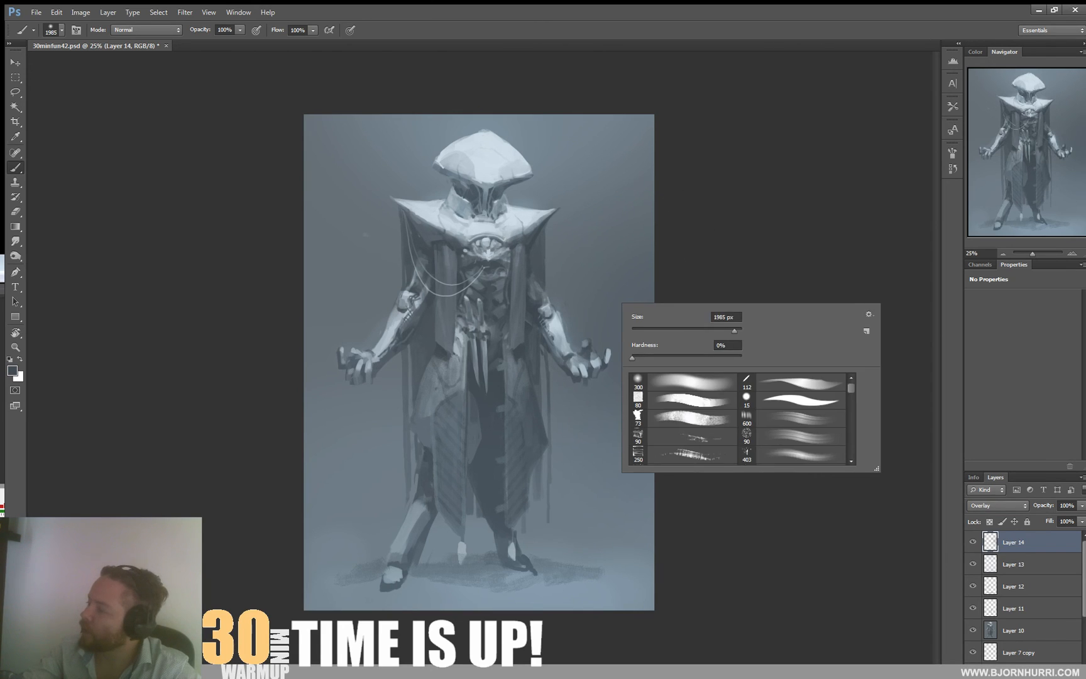
double_click(727, 316)
text(391)
key(Return)
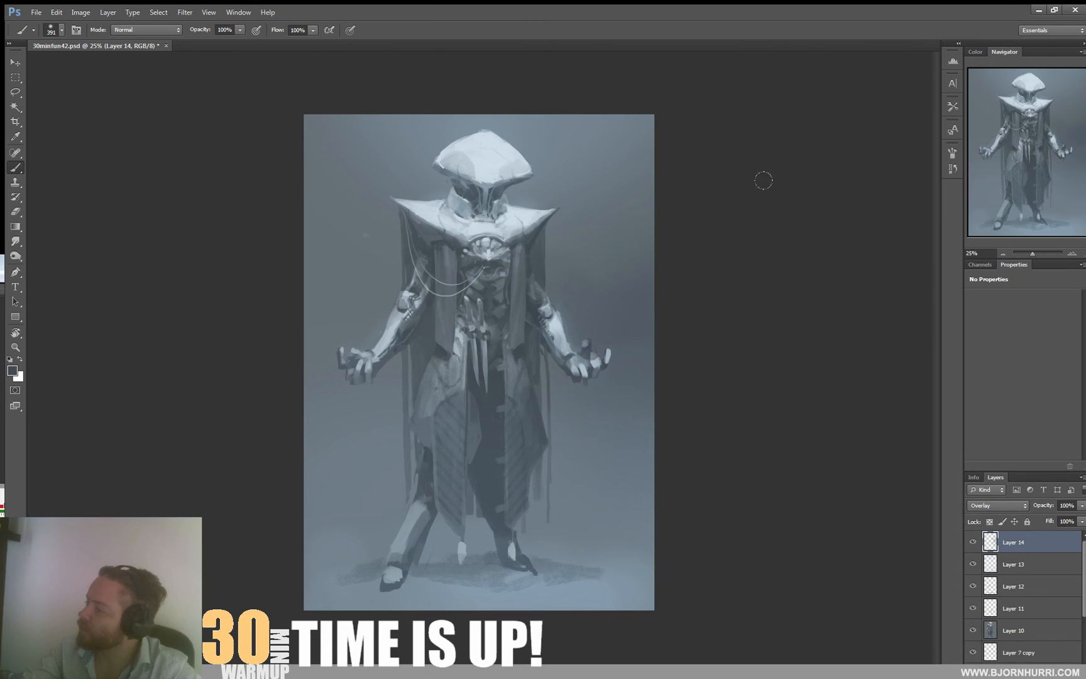
right_click(510, 317)
drag(611, 344, 613, 344)
key(Return)
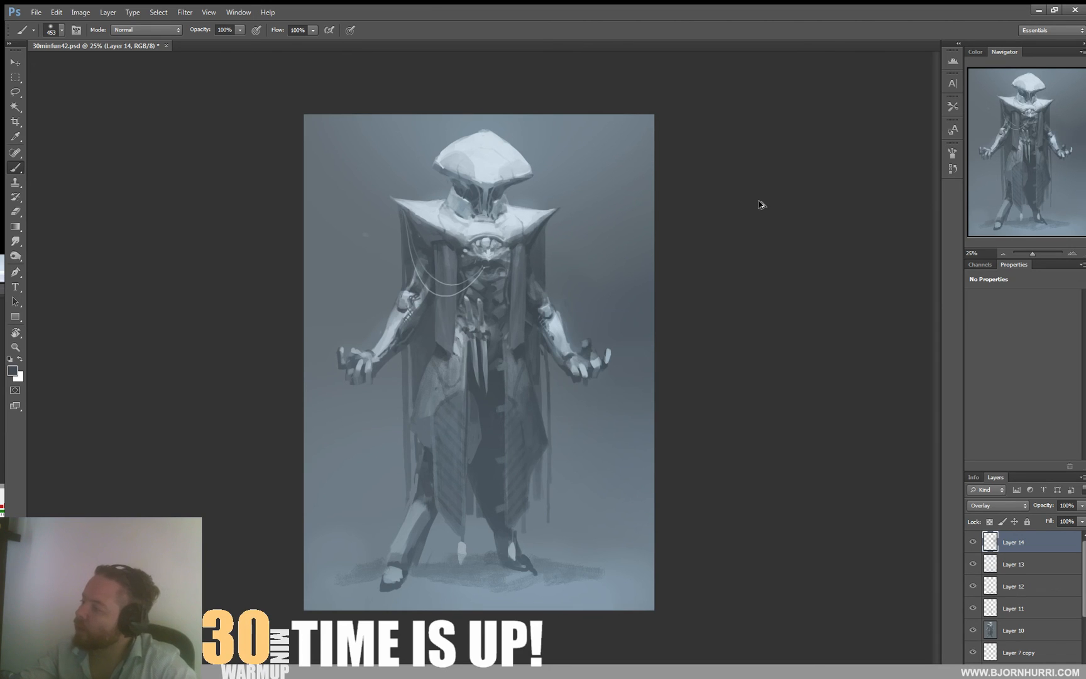
right_click(599, 308)
drag(704, 335, 709, 335)
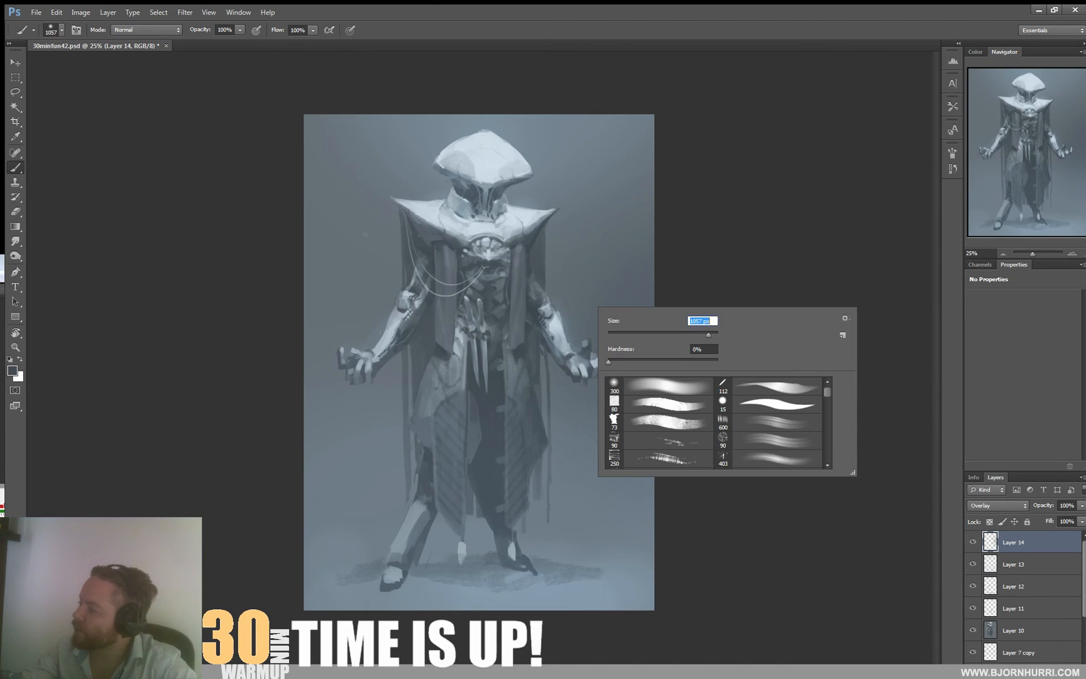
key(Return)
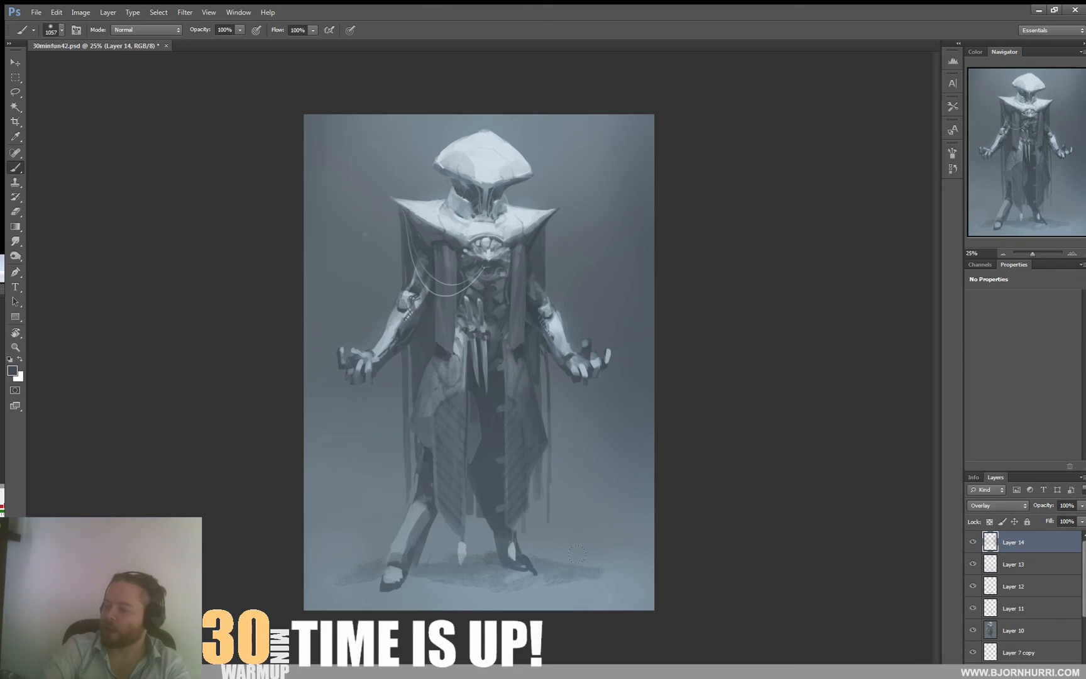
- Stamp all visible layers into a new layer and open it in the Liquify filter
key(m)
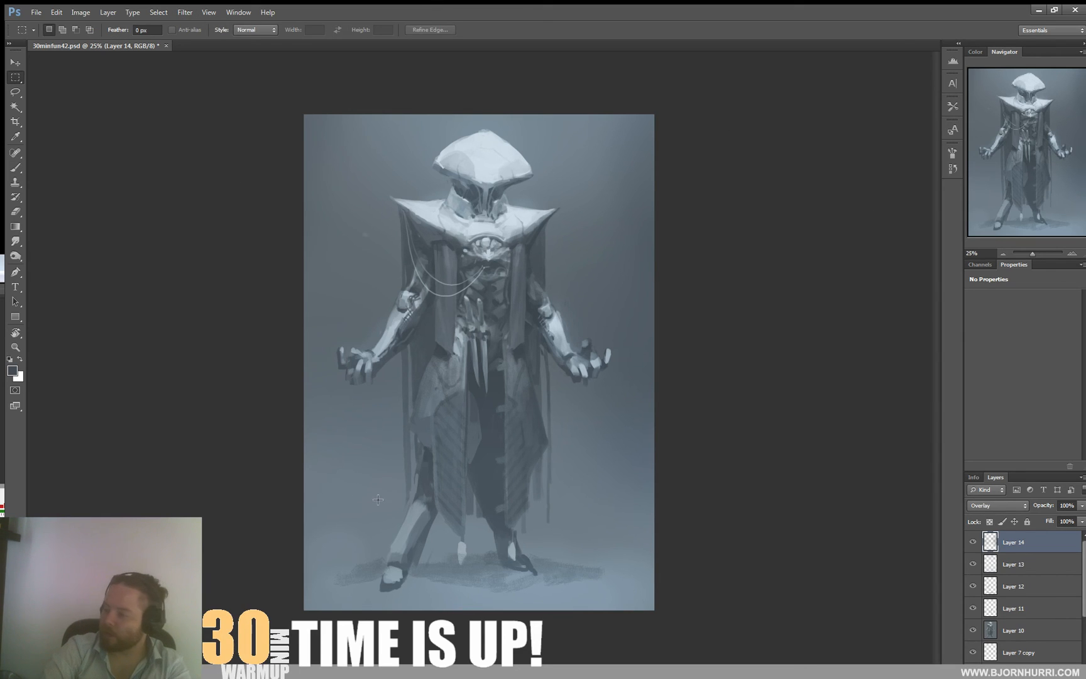
key(ctrl+shift+alt+e)
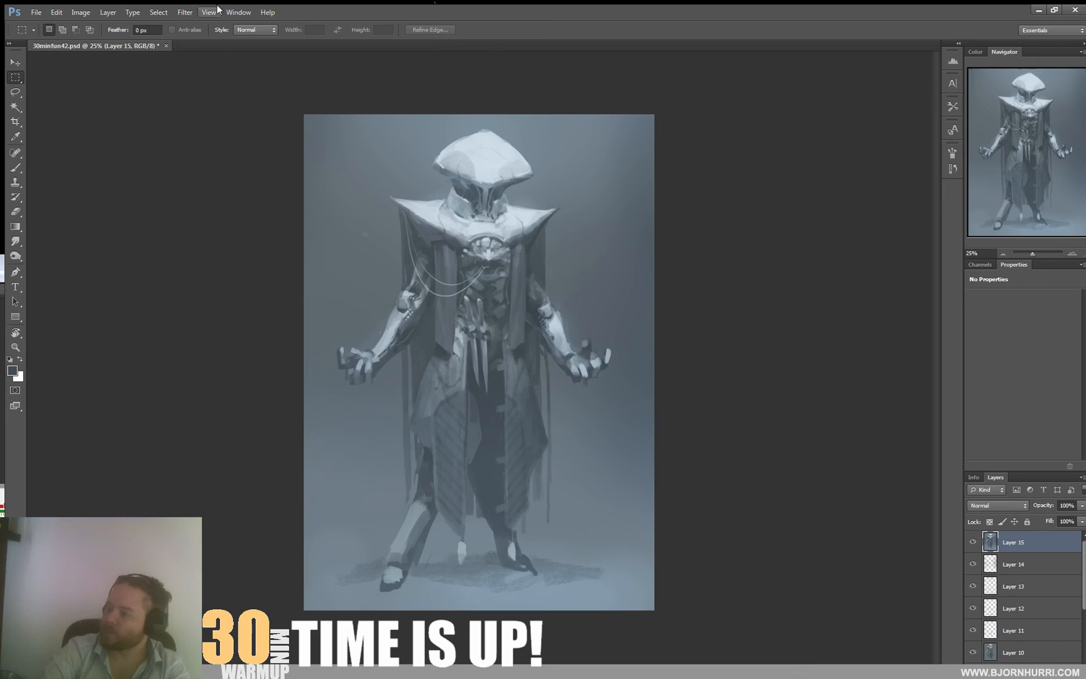
click(179, 14)
click(221, 88)
key(Escape)
click(185, 12)
click(207, 88)
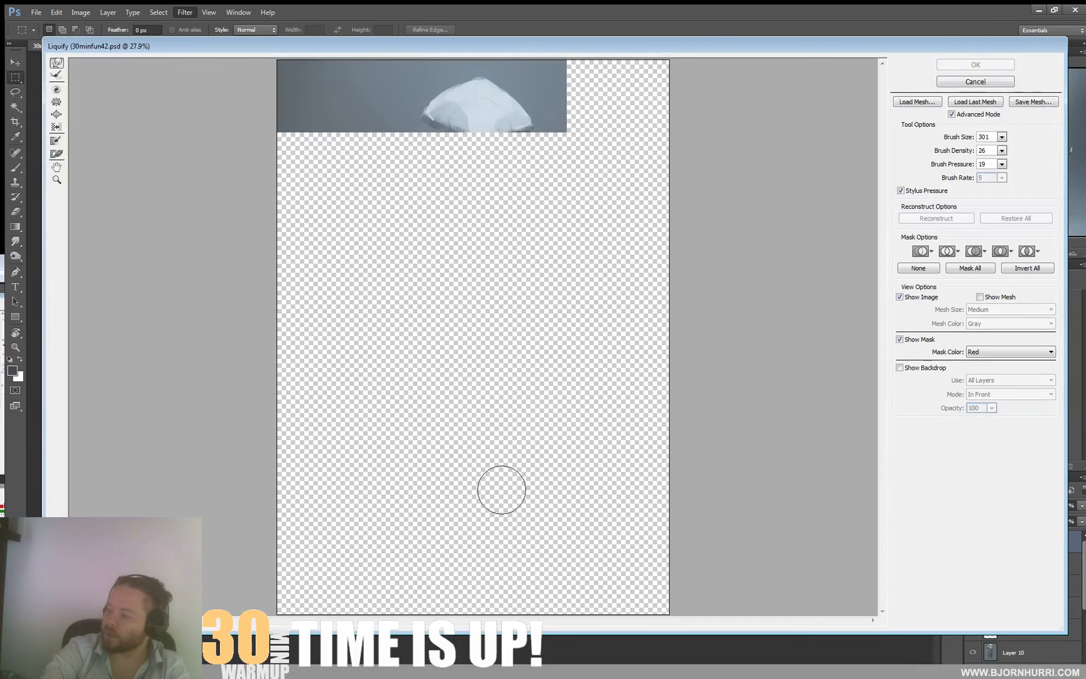
- Push the left lower leg and foot inward using Liquify brush size 1501, apply the warp and save the document
click(1002, 137)
drag(945, 150, 951, 151)
drag(379, 567, 423, 572)
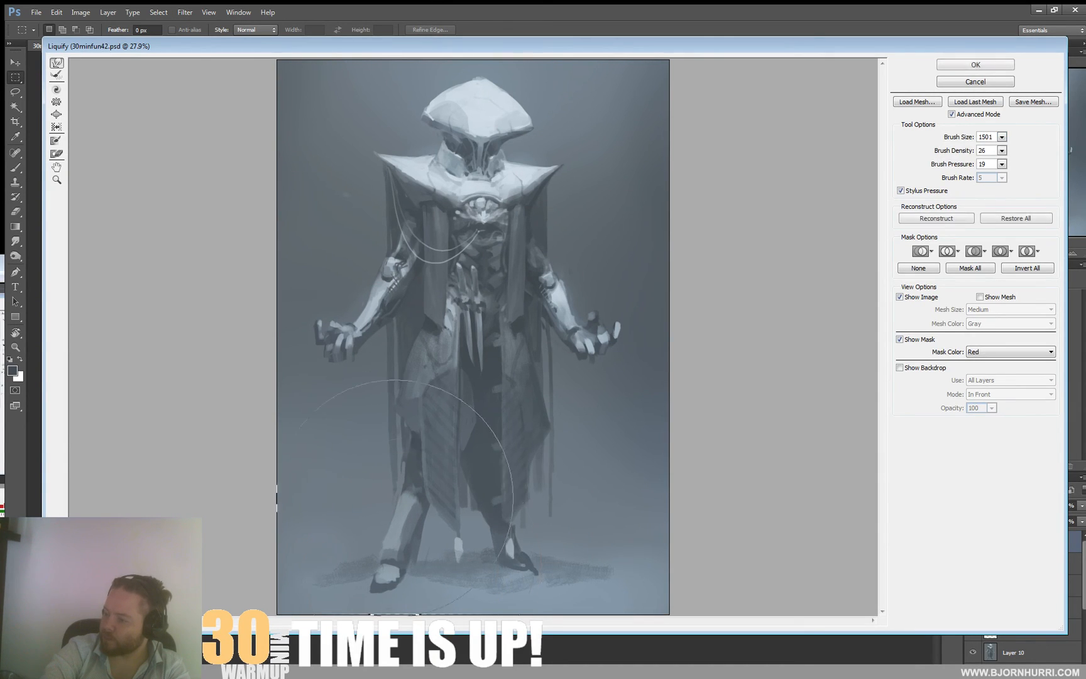
drag(415, 477, 396, 421)
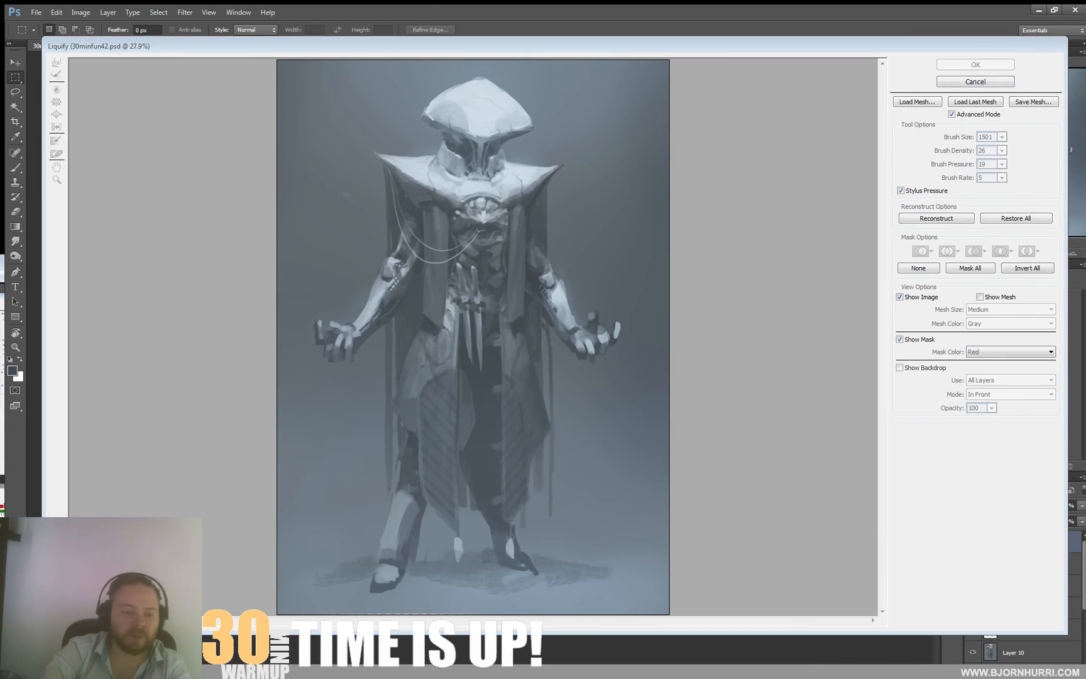
key(Return)
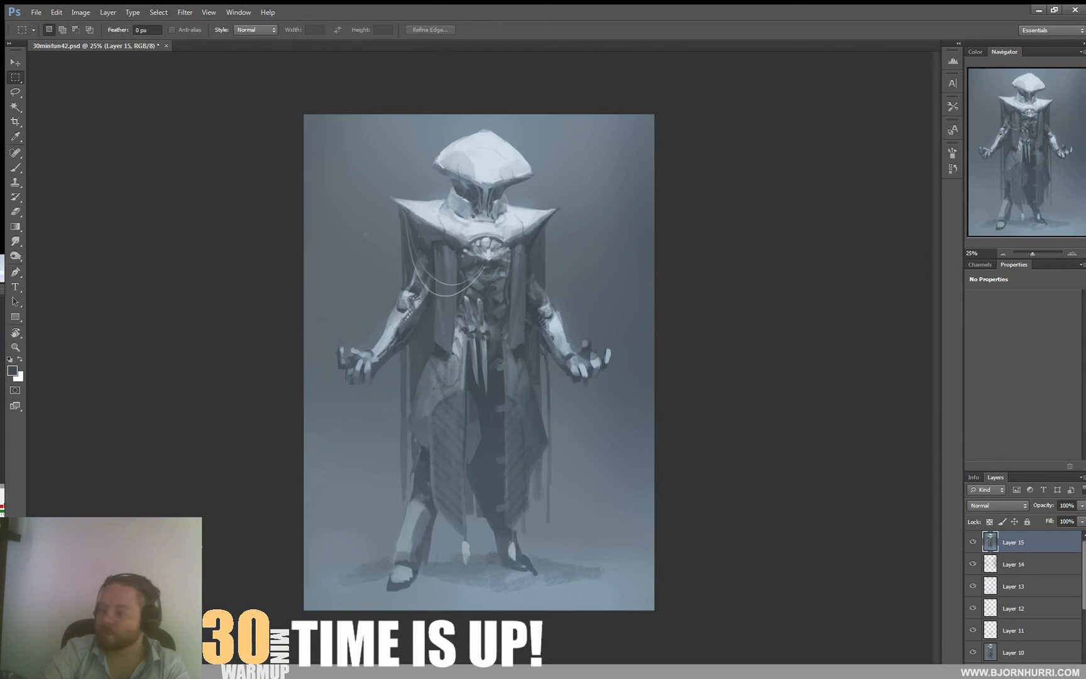
key(ctrl+s)
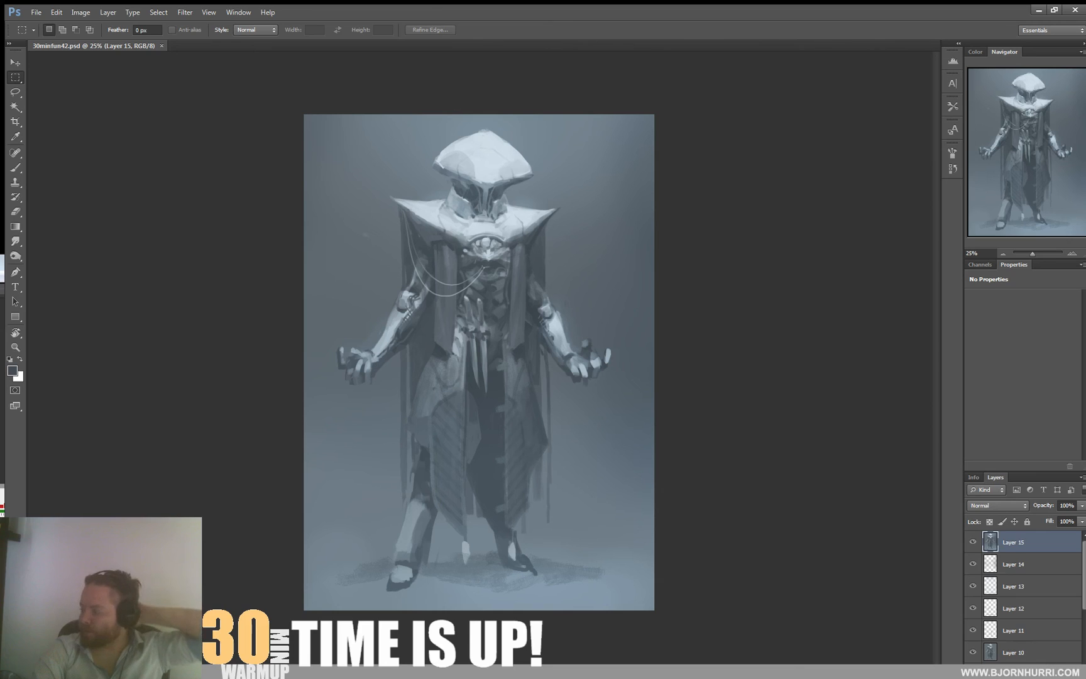
- Add a Brightness/Contrast adjustment layer with contrast 26 and save the document
click(1022, 671)
click(1019, 471)
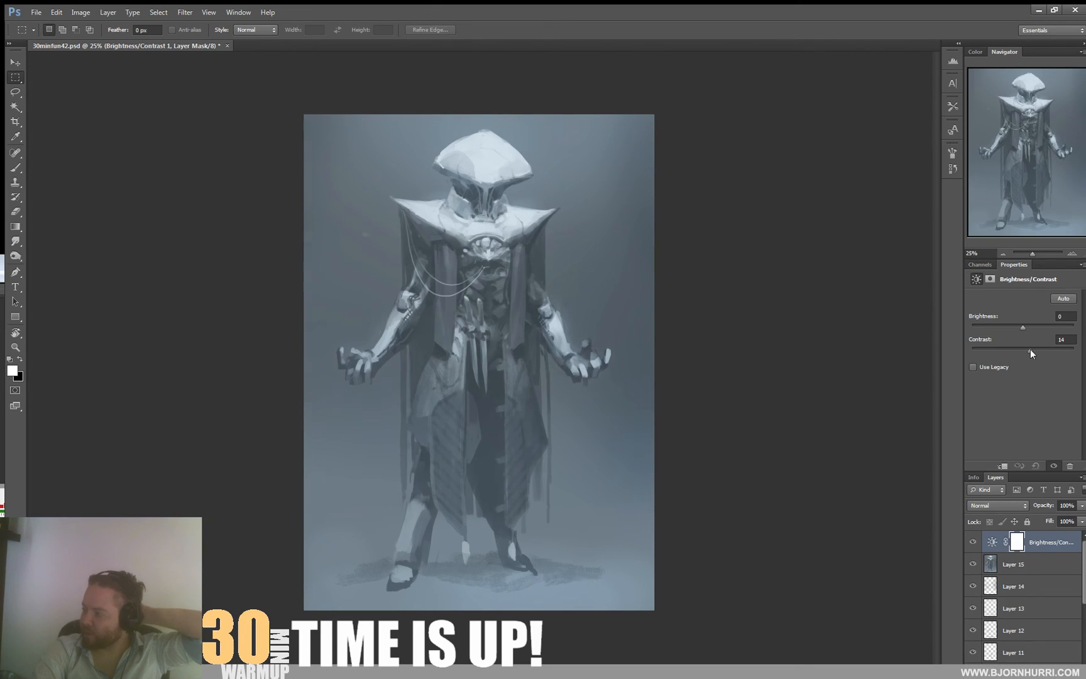
click(1030, 348)
drag(1037, 349, 1035, 349)
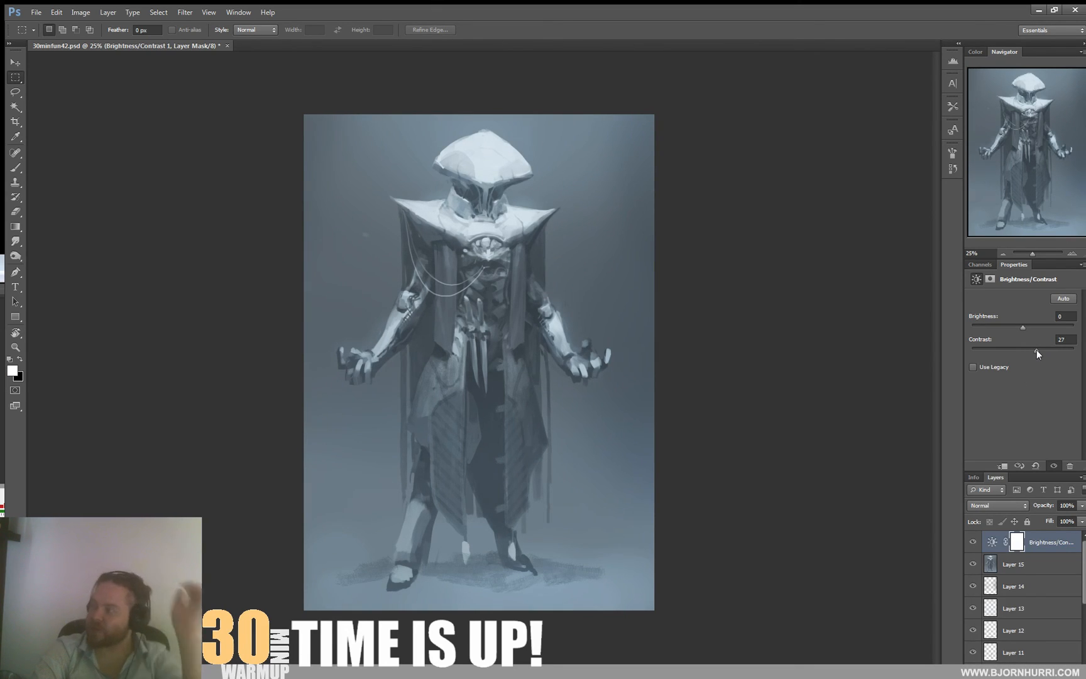
key(ctrl+s)
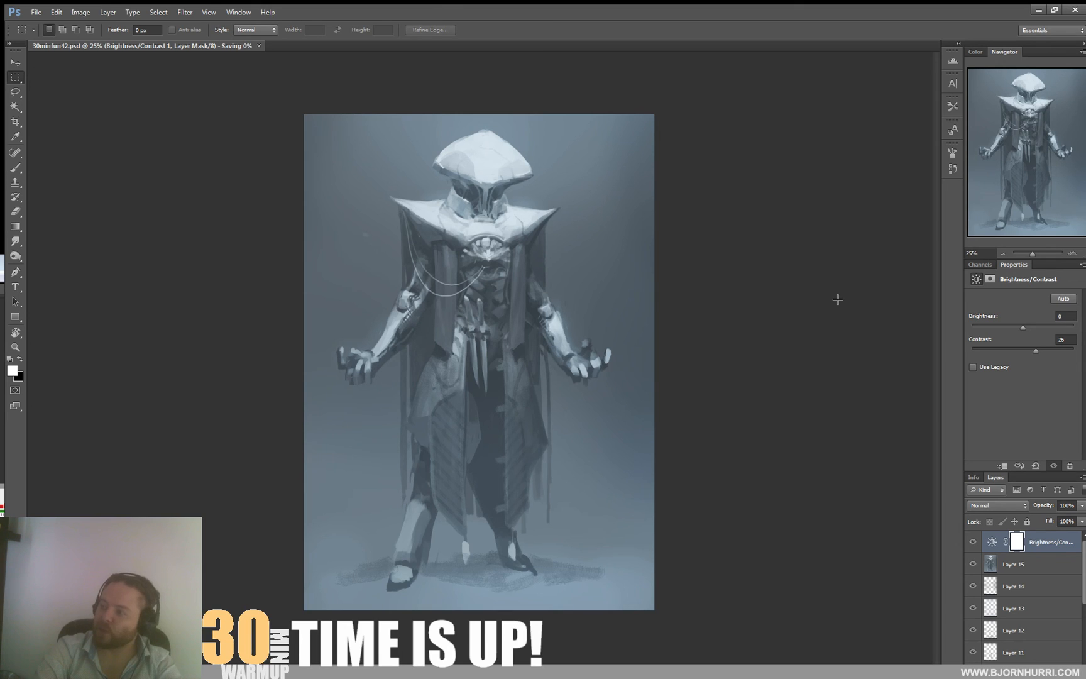